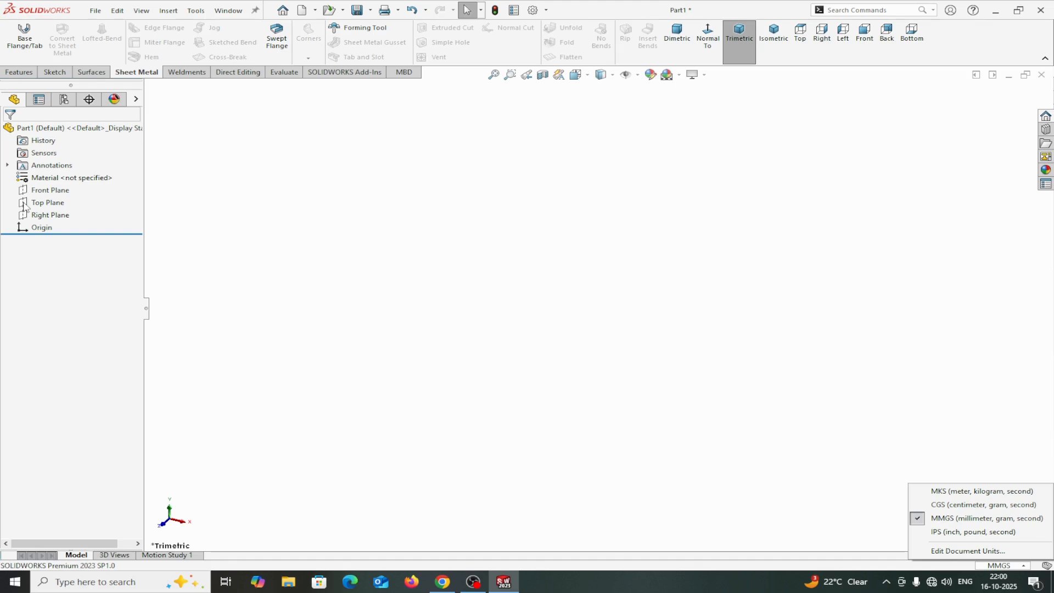
Start a new sketch on the Top Plane.
click(26, 204)
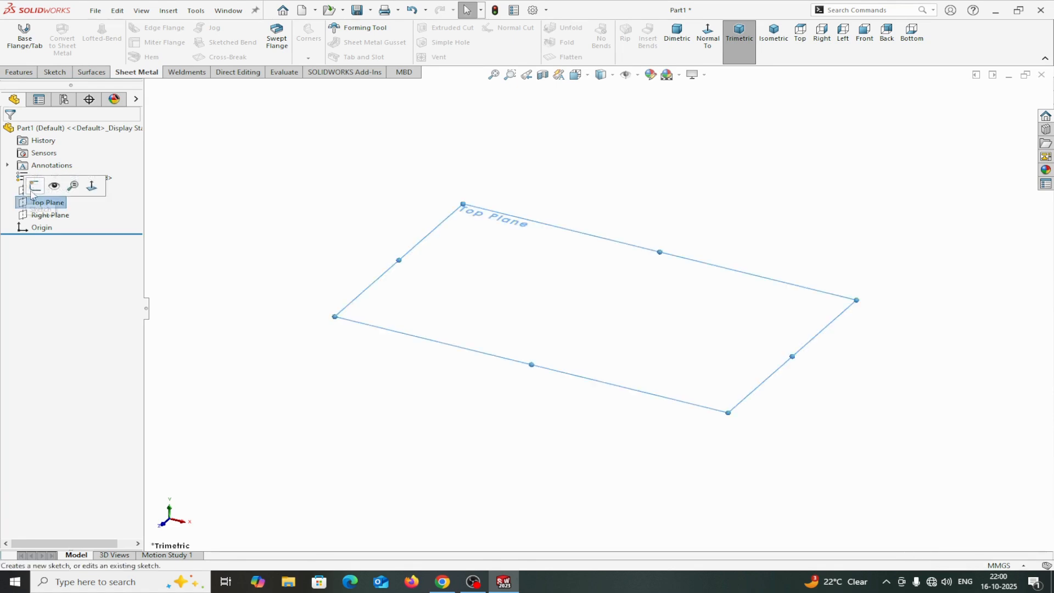
click(34, 186)
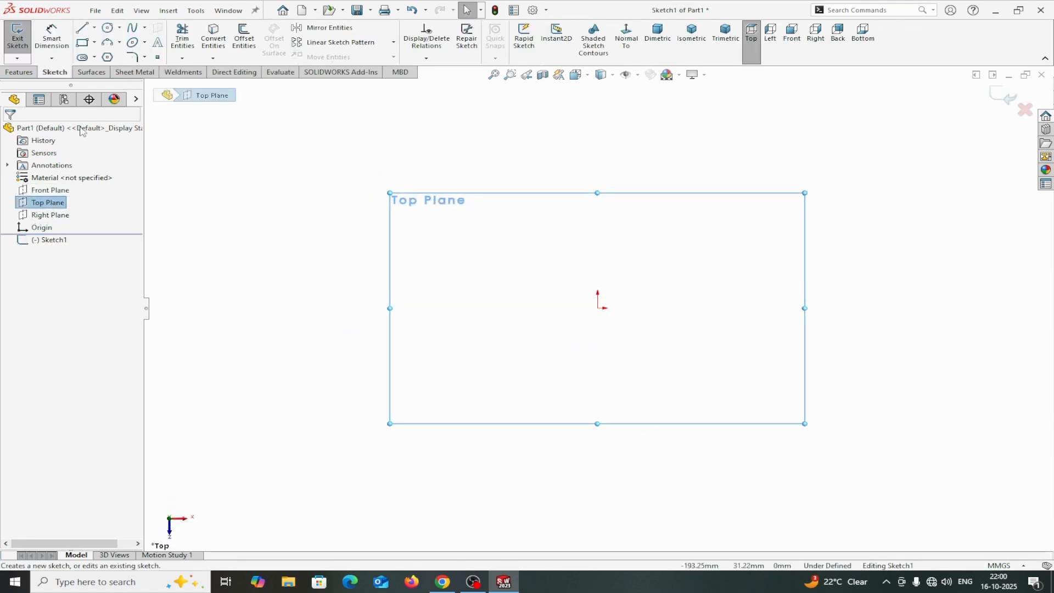
Draw a center rectangle at the origin, about 169 mm by 101 mm, and leave the rectangle tool.
click(95, 43)
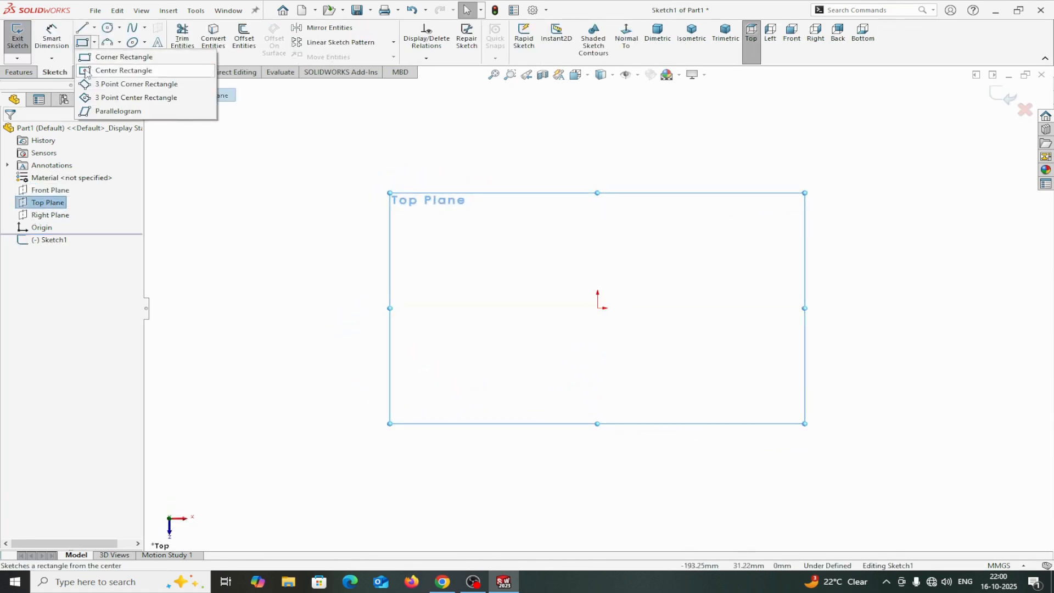
click(109, 71)
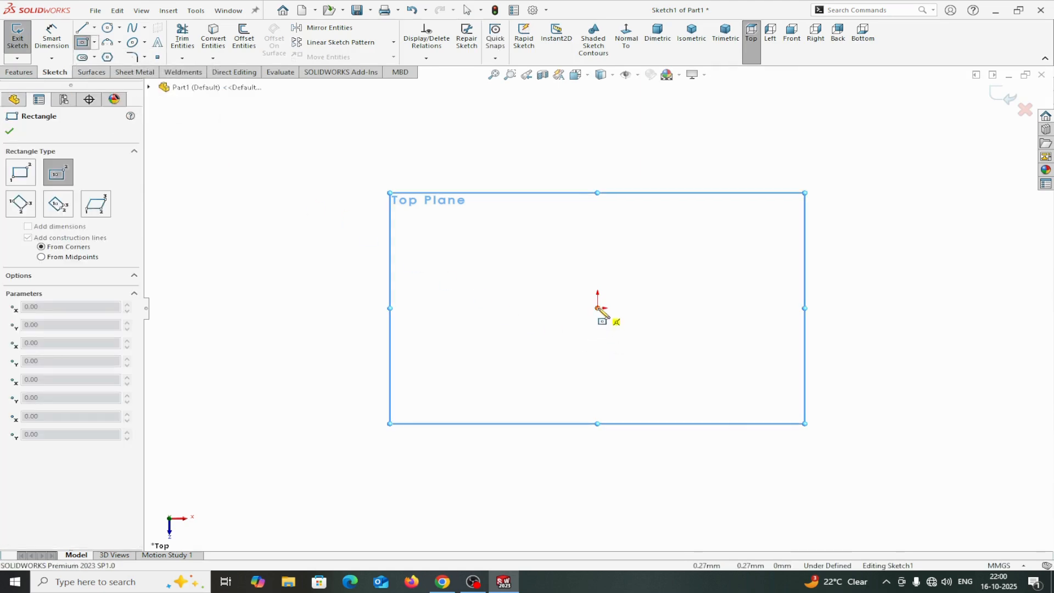
click(597, 308)
click(401, 203)
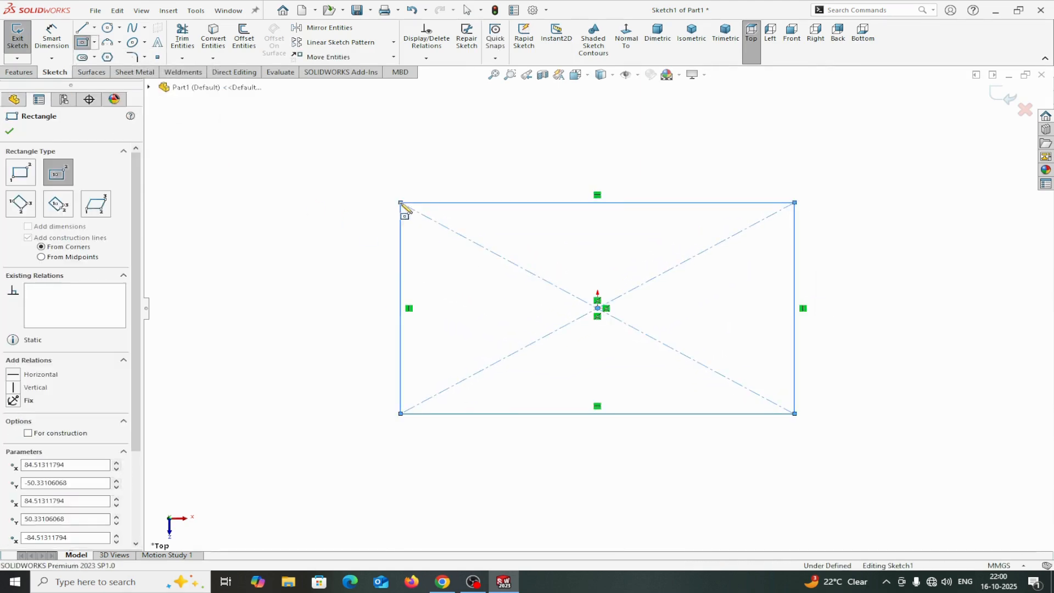
right_click(401, 204)
click(431, 212)
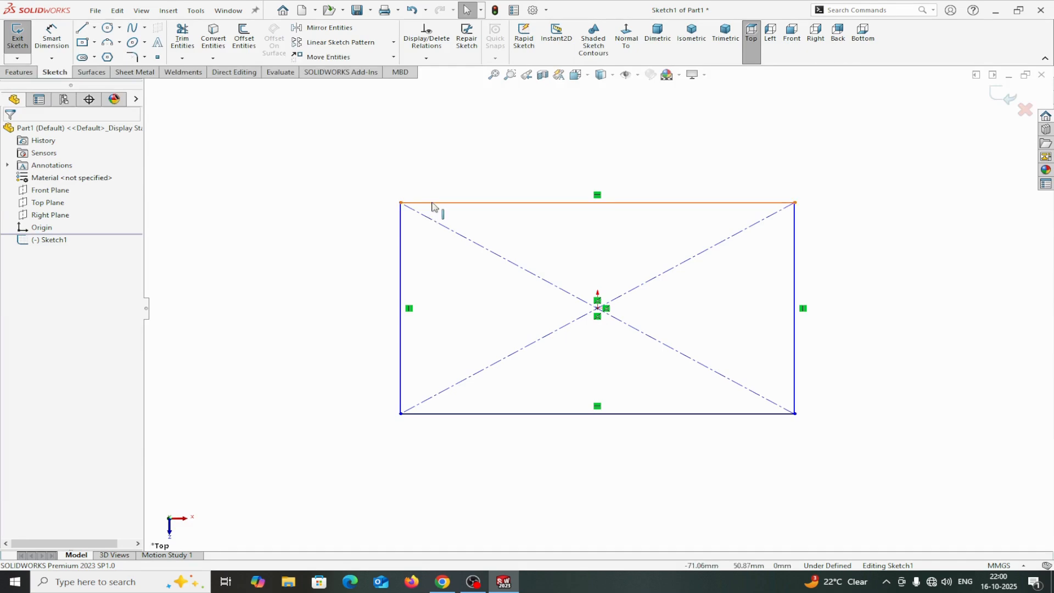
click(432, 206)
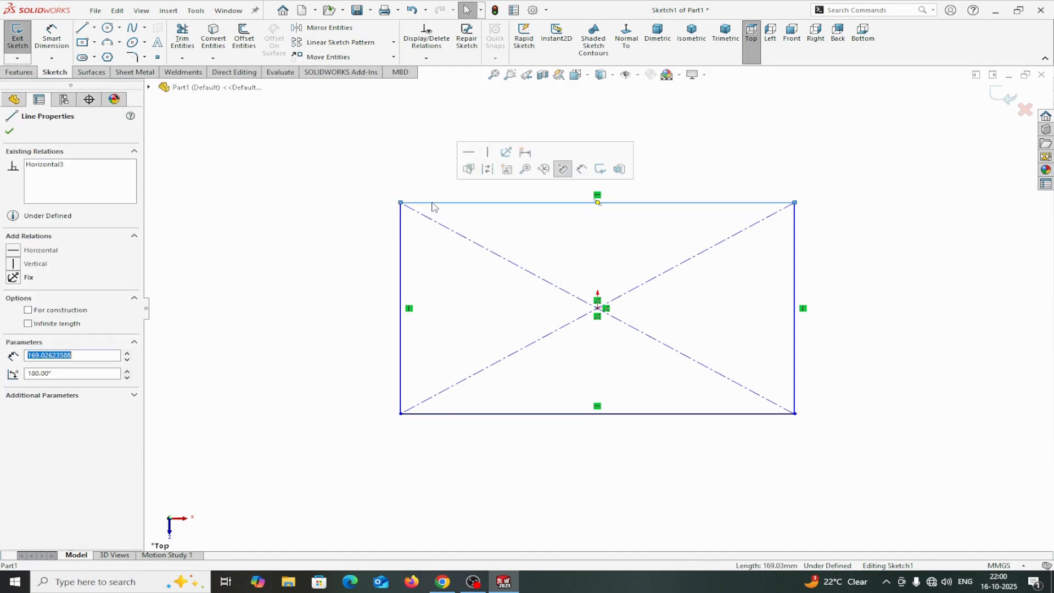
ctrl+click(401, 243)
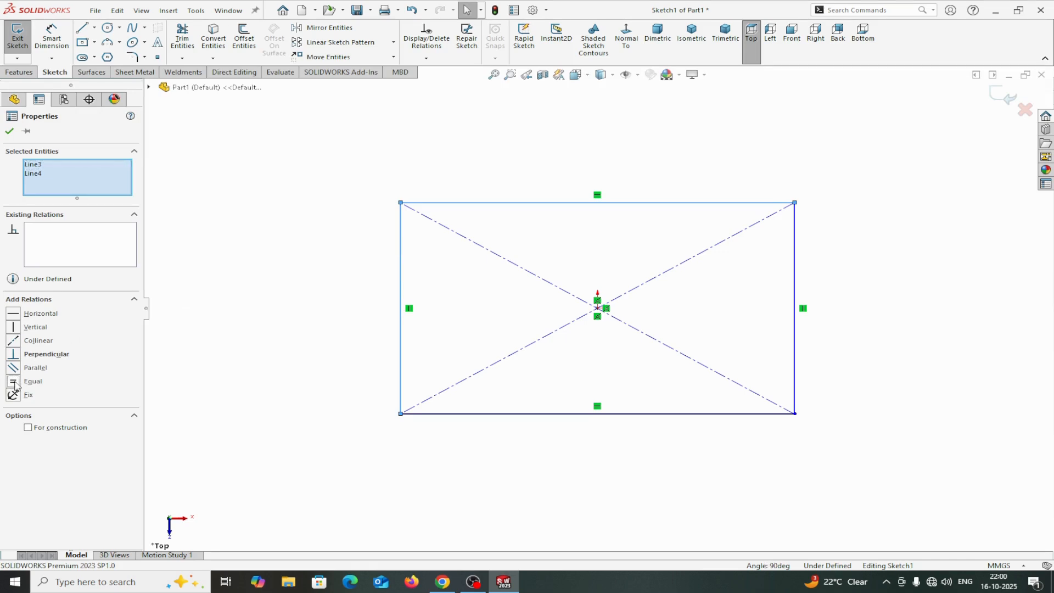
click(10, 131)
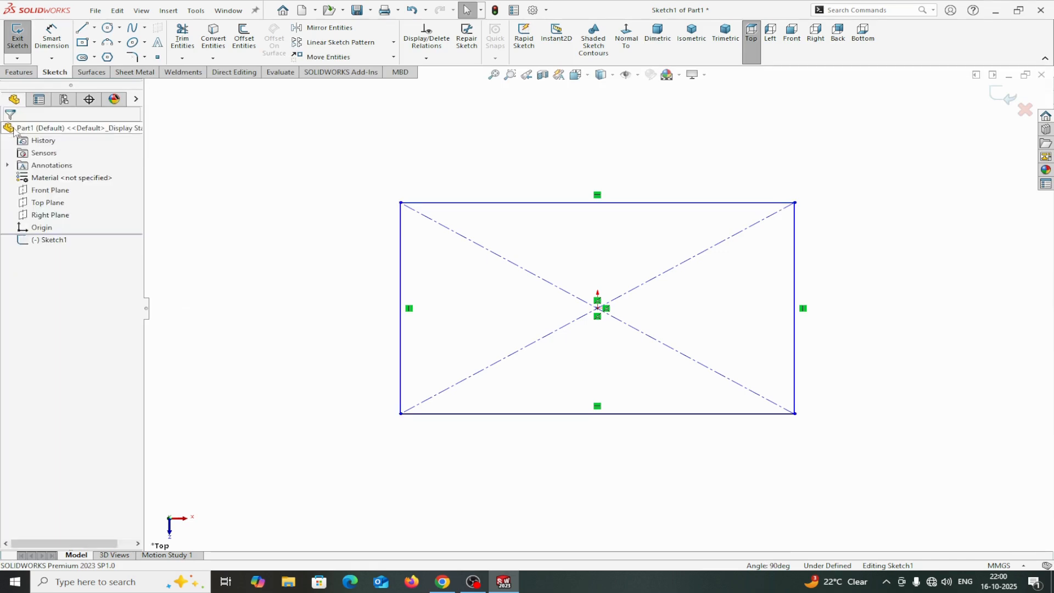
click(55, 45)
click(432, 205)
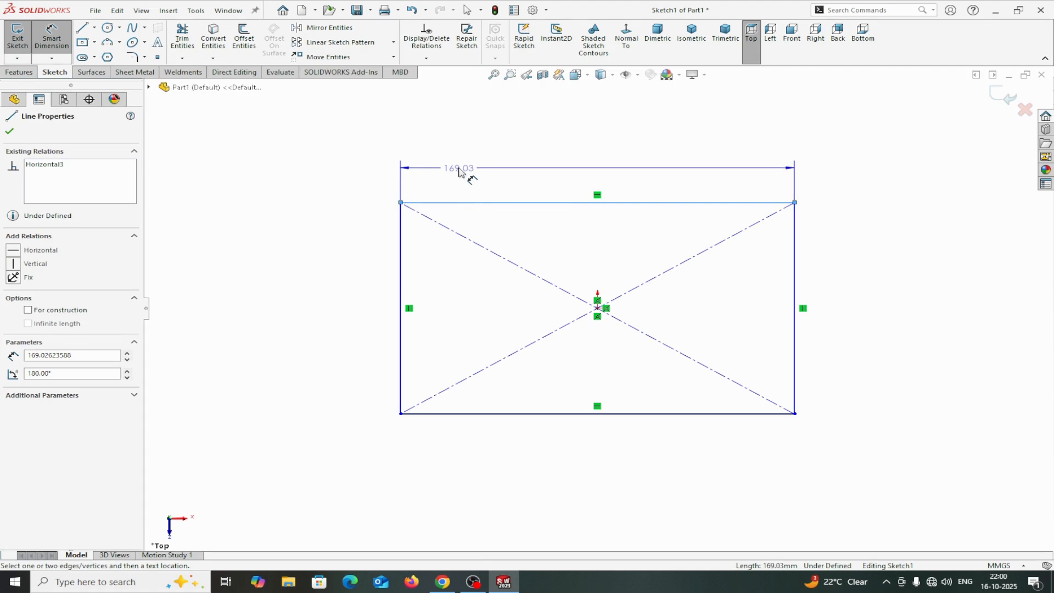
key(Escape)
key(Escape)
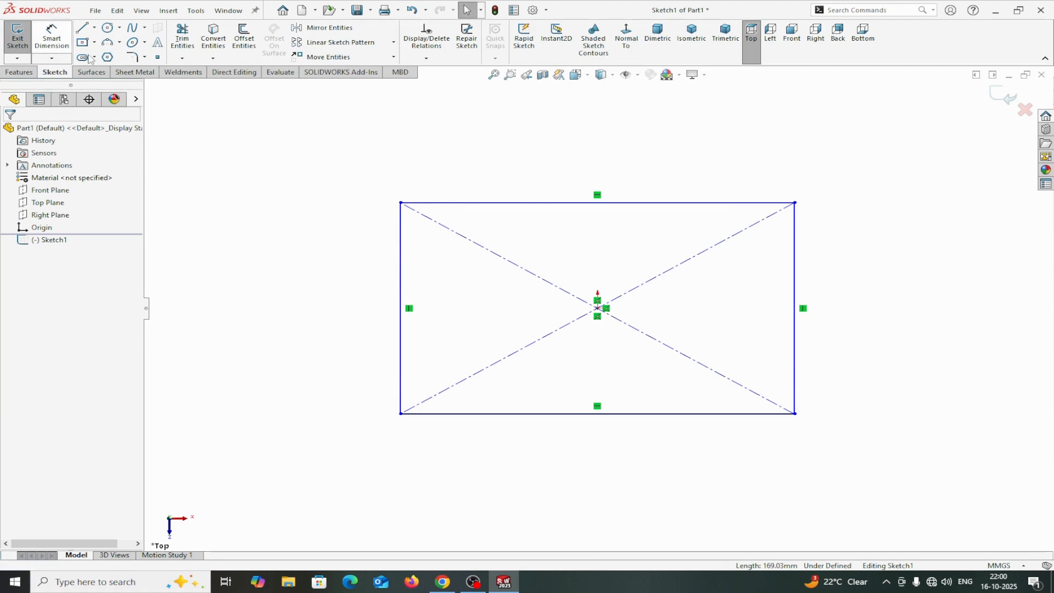
Make the top and left edges of the rectangle equal in length.
click(461, 203)
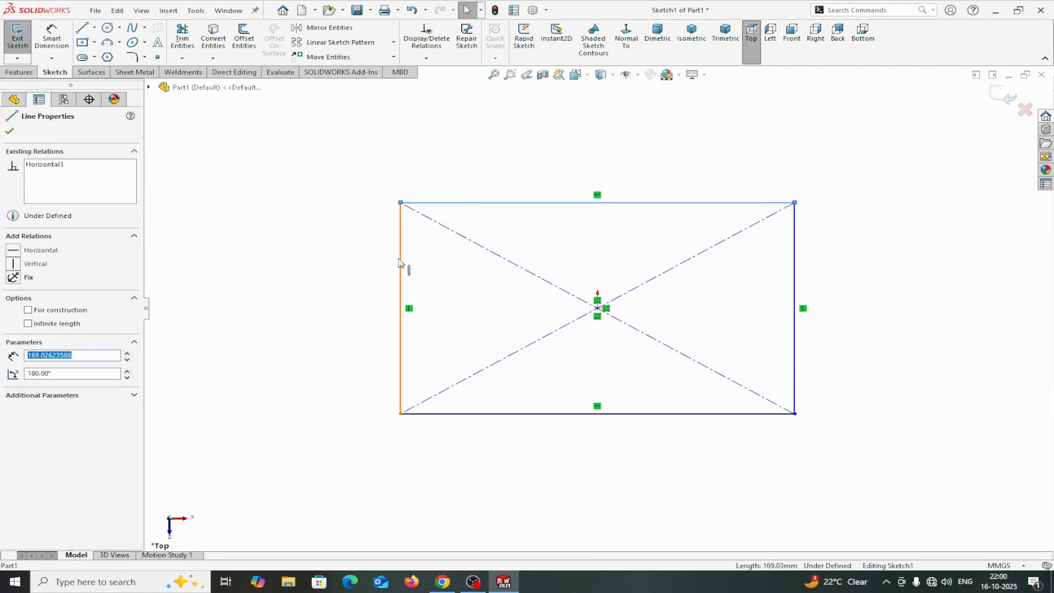
ctrl+click(401, 281)
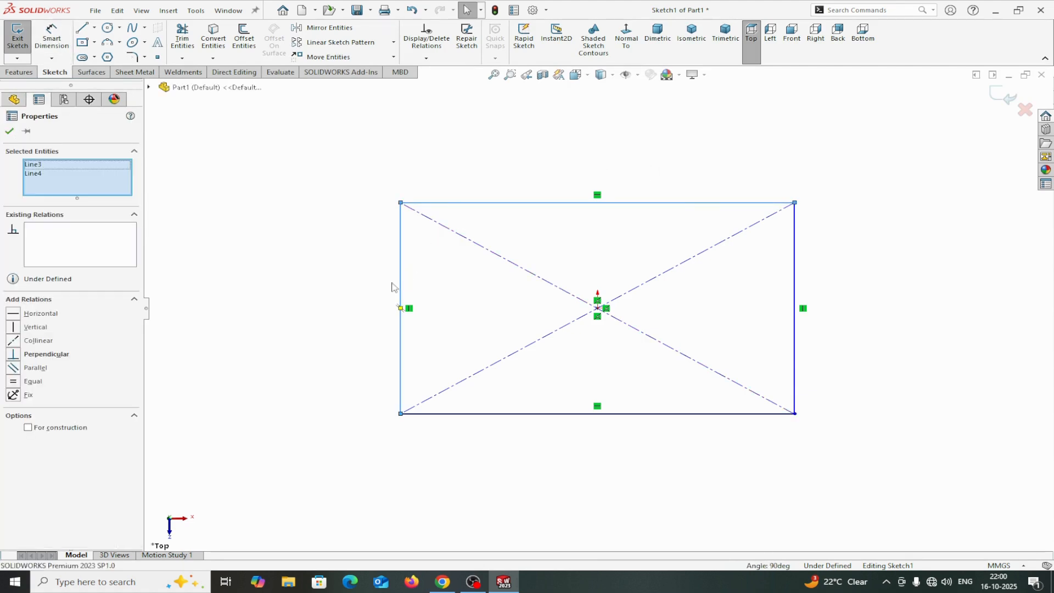
click(14, 382)
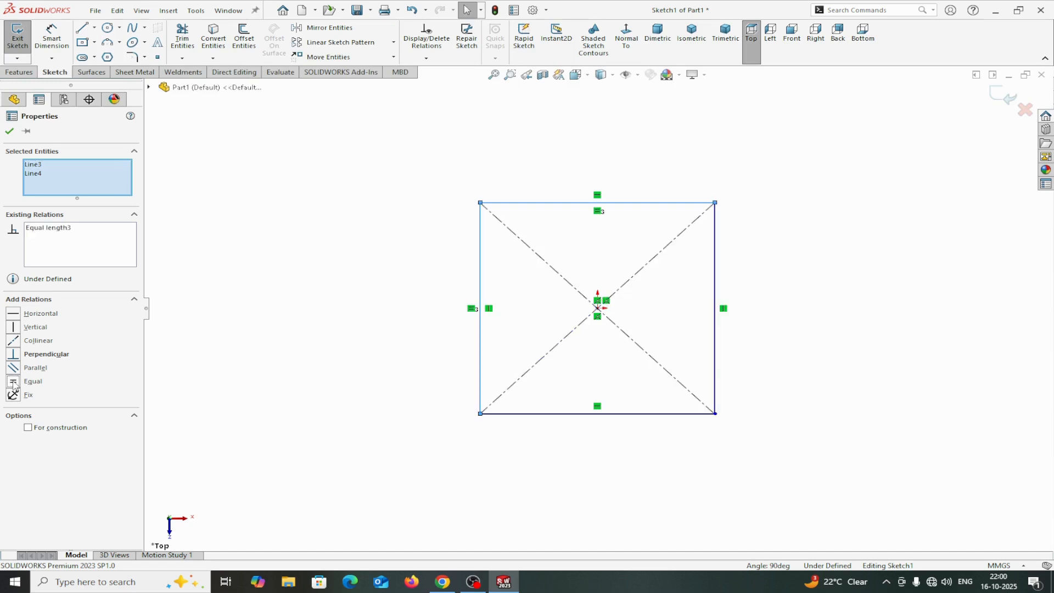
click(10, 131)
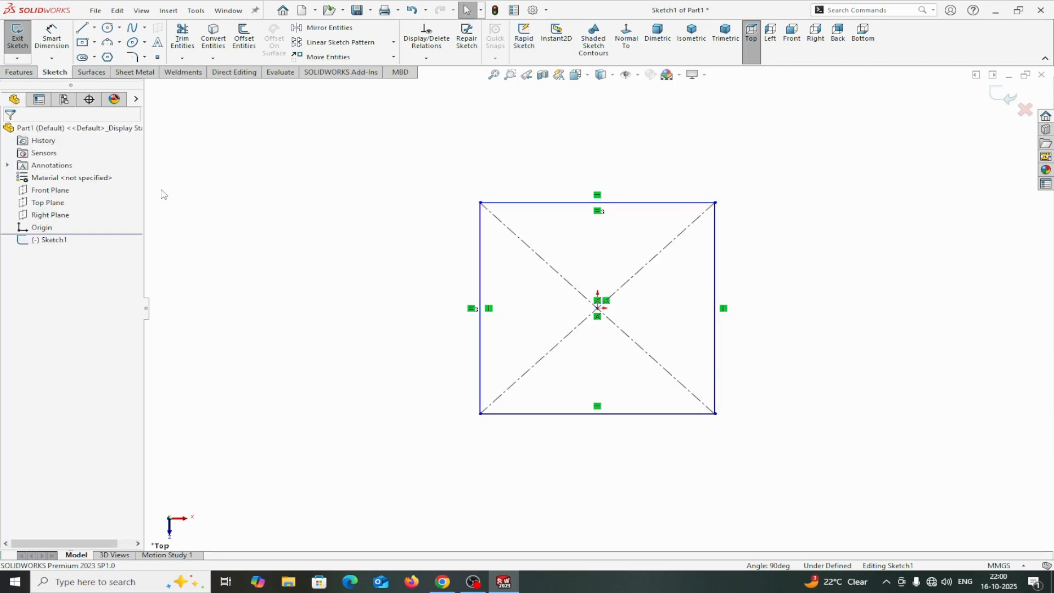
Dimension the top edge of the square as 120 mm.
click(51, 39)
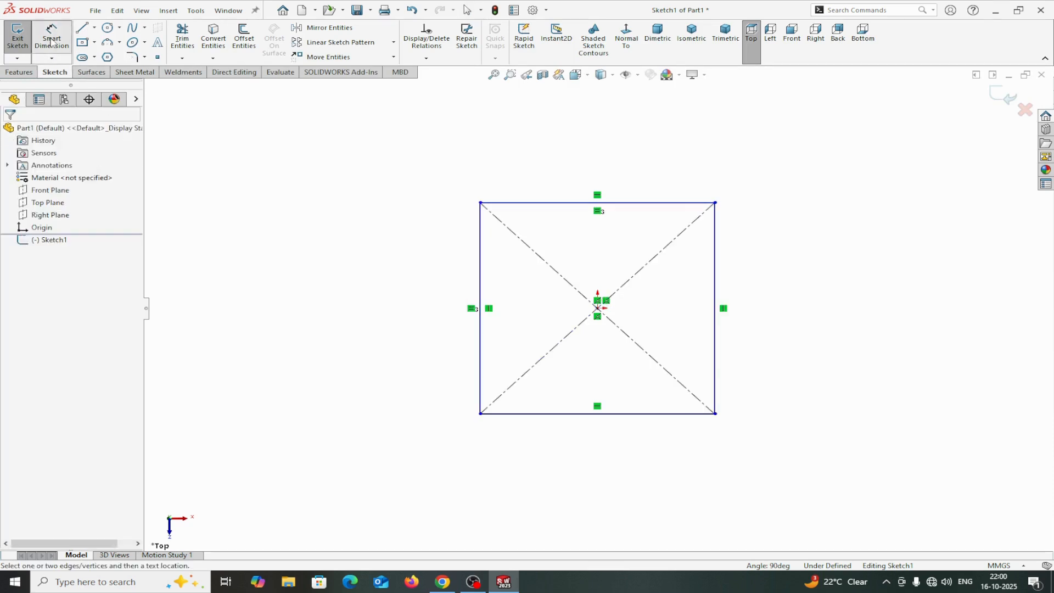
click(506, 204)
click(524, 173)
text(120)
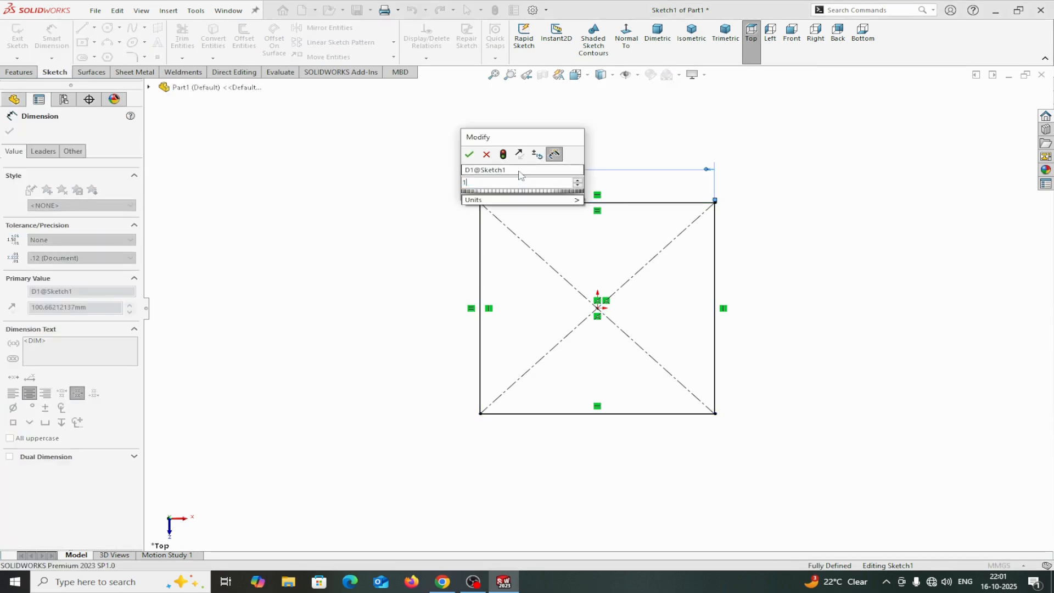
click(469, 154)
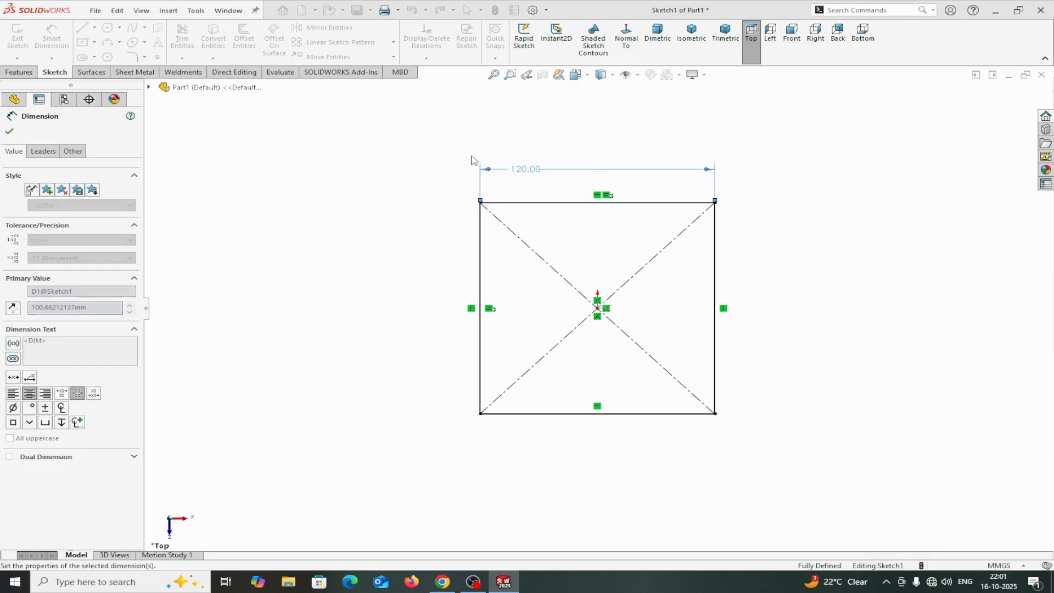
click(10, 131)
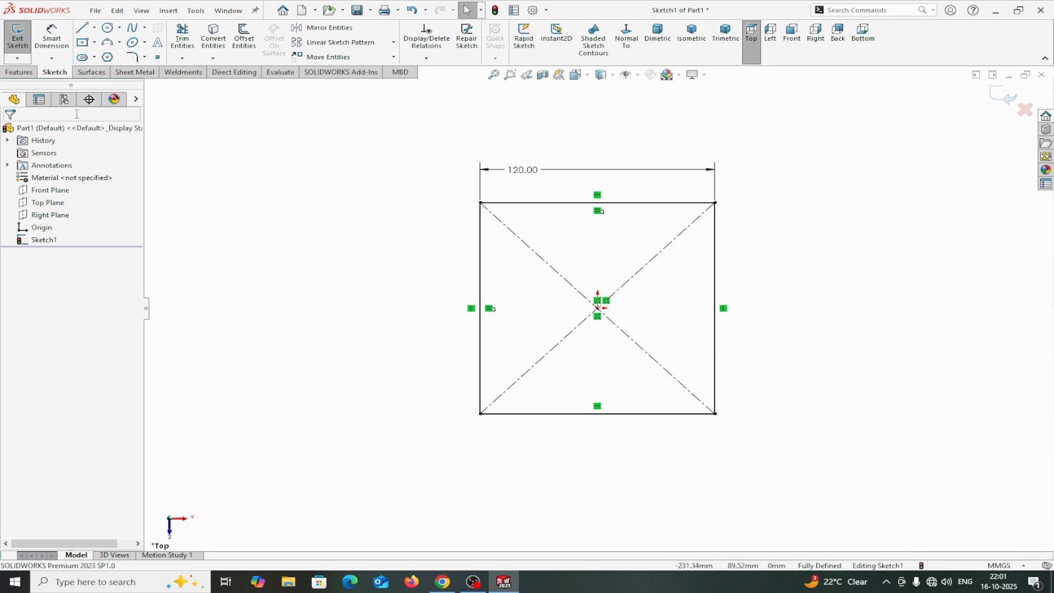
Create a 2 mm thick Base Flange from the sketch with the direction reversed.
click(126, 72)
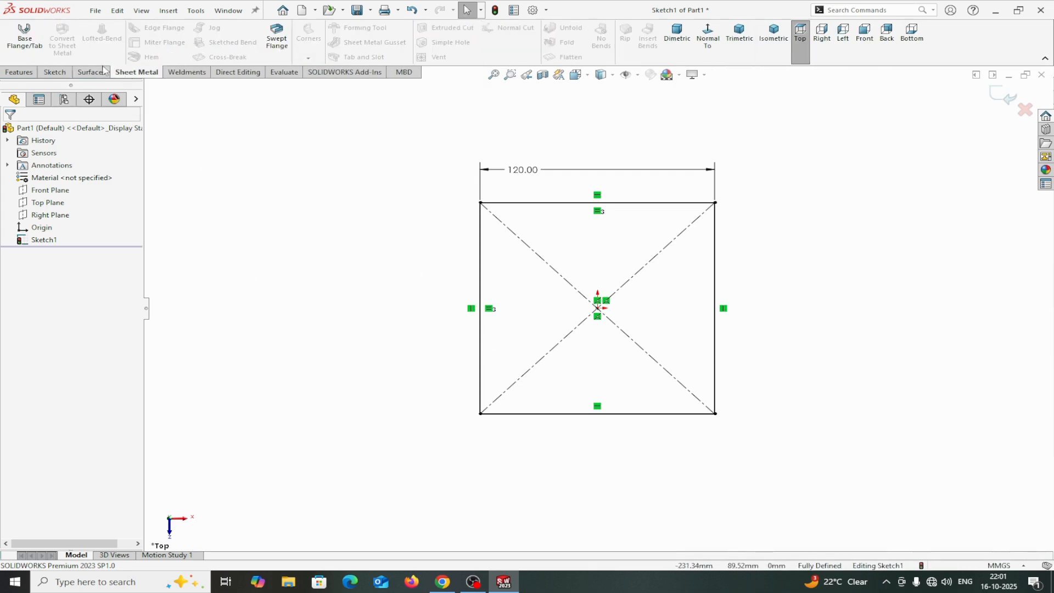
click(33, 45)
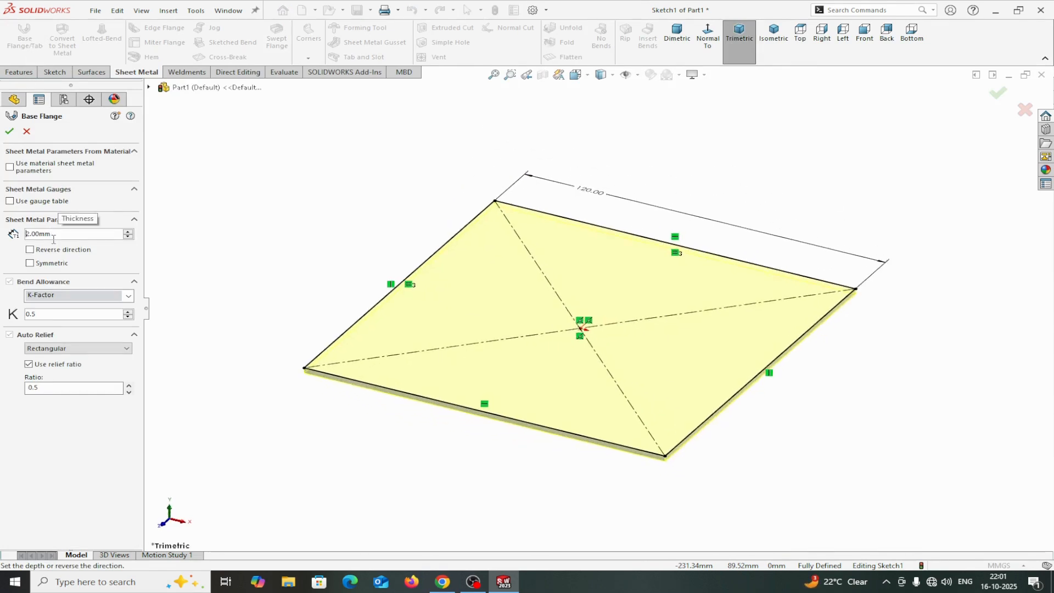
scroll(322, 369, down, 5)
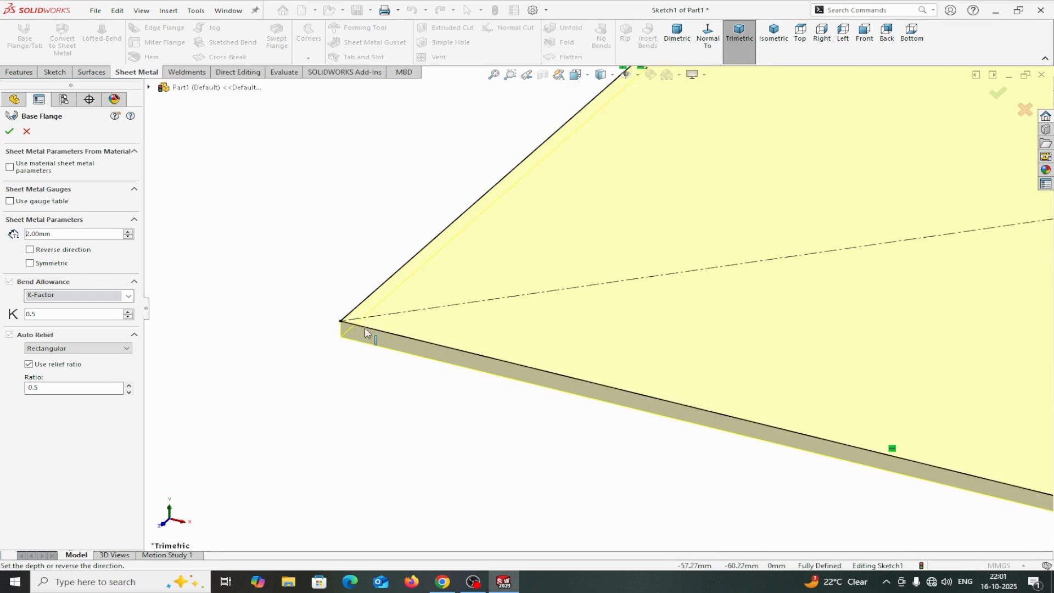
click(30, 250)
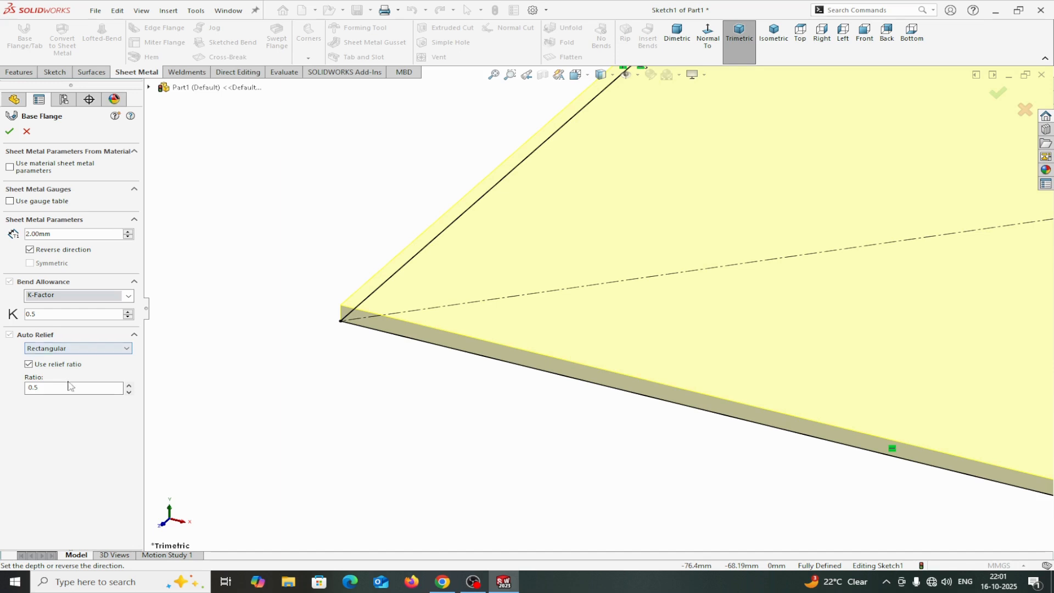
click(10, 132)
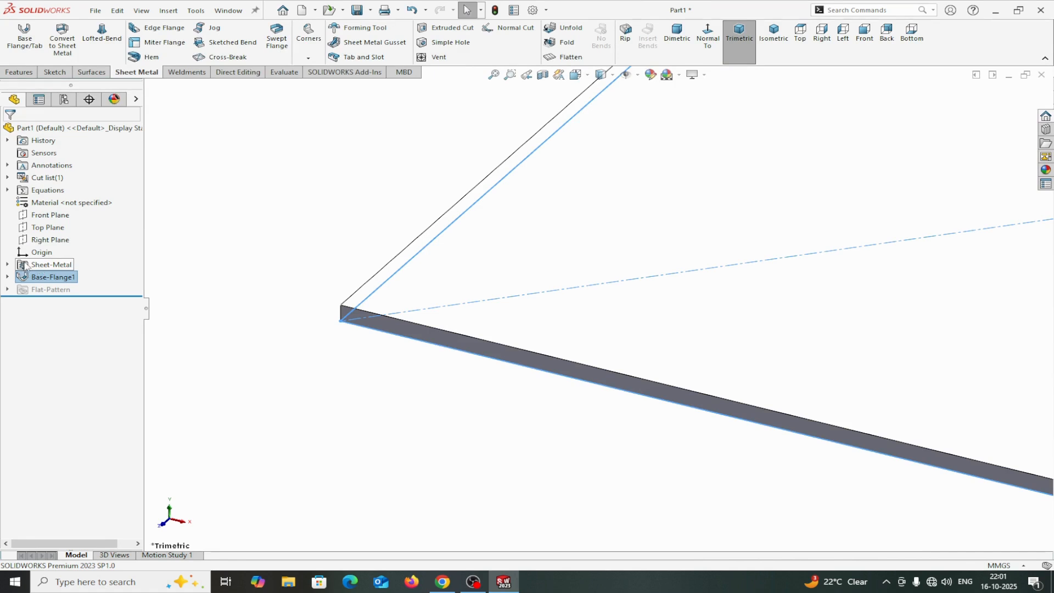
Open the Sheet-Metal feature to review its bend parameters and close it.
right_click(23, 266)
click(39, 228)
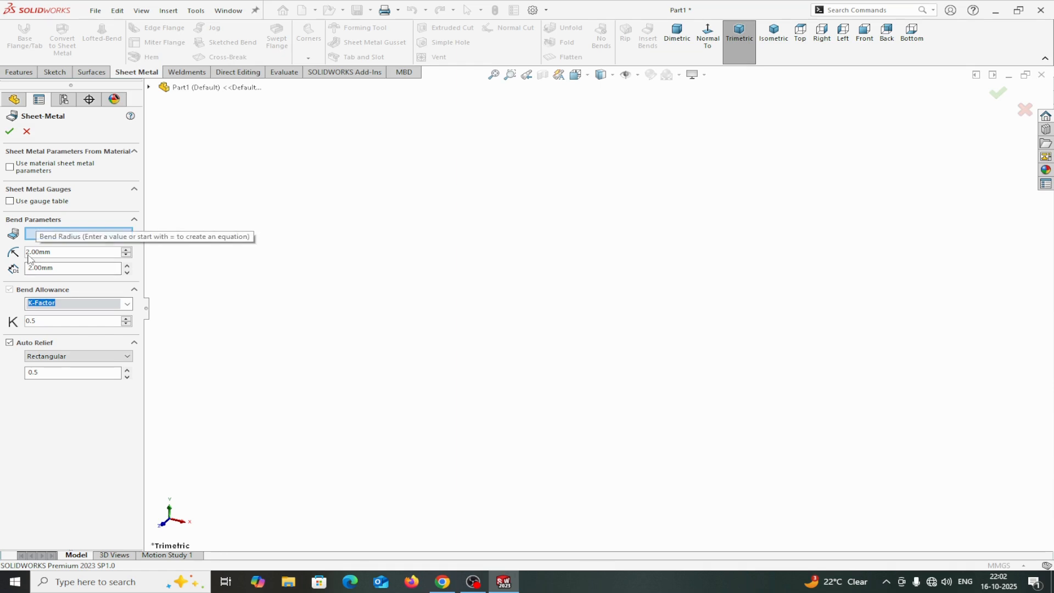
click(9, 131)
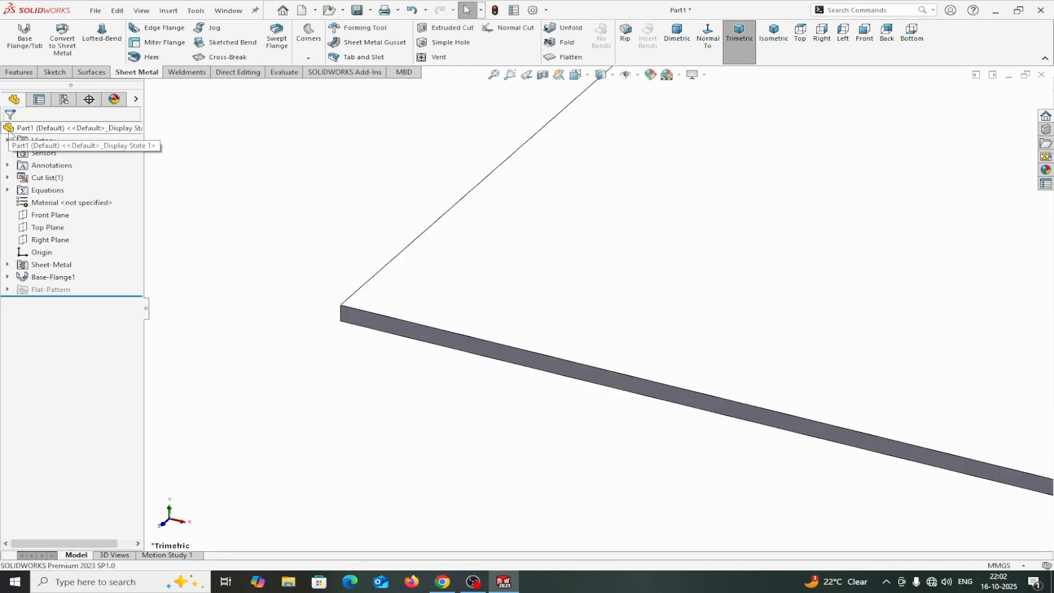
Start an Edge Flange on three edges of the base plate, about 28 mm high.
scroll(823, 229, up, 5)
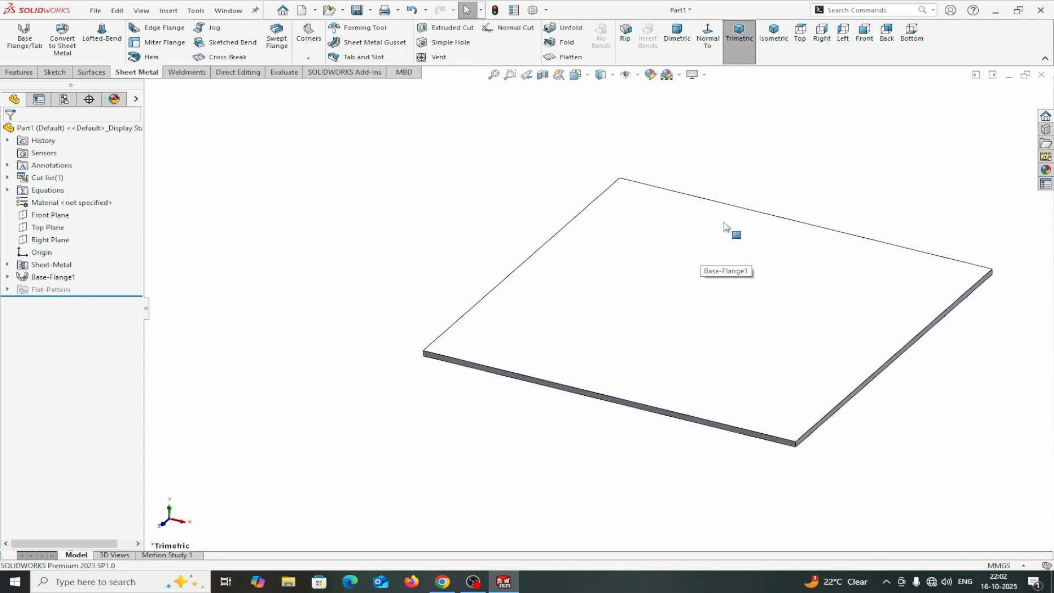
click(159, 28)
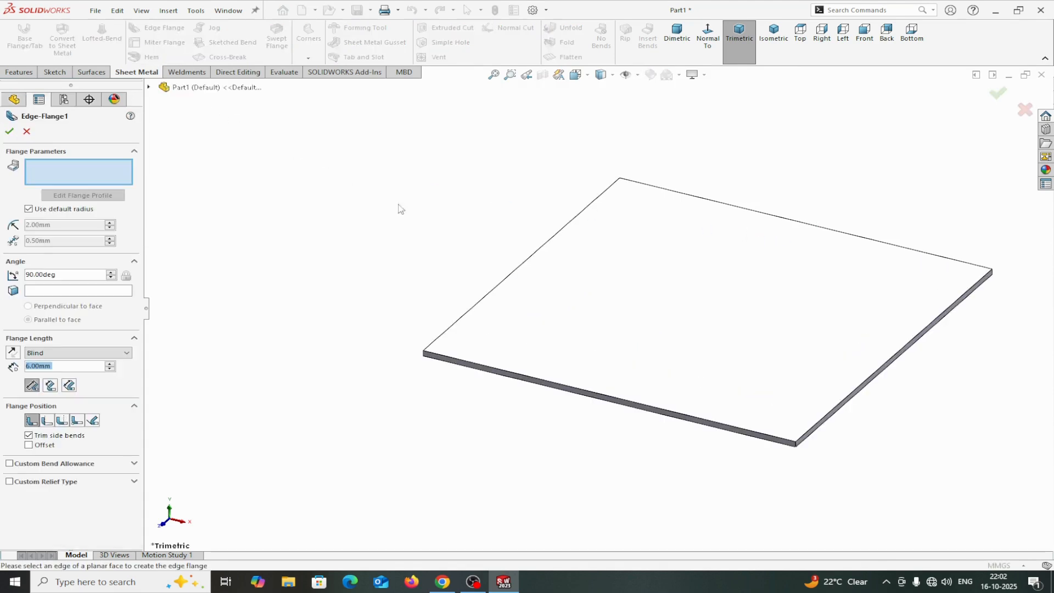
click(498, 290)
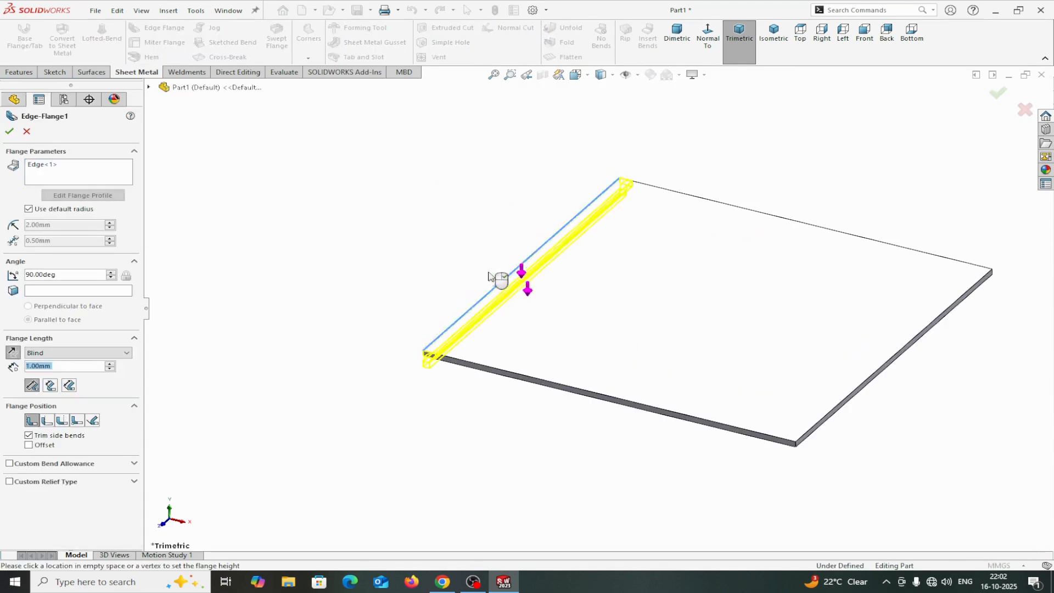
click(471, 194)
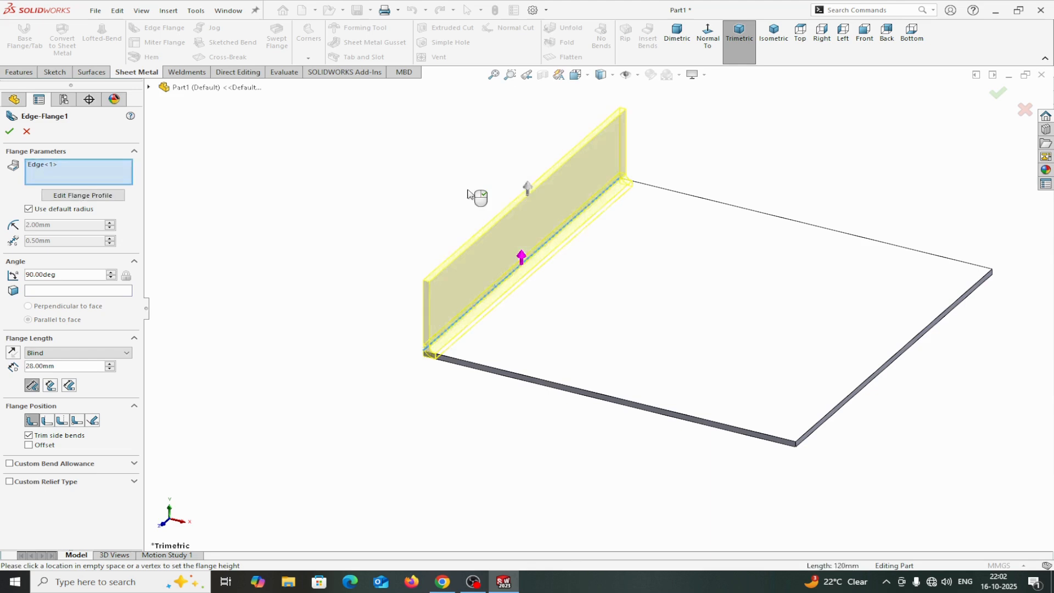
click(705, 201)
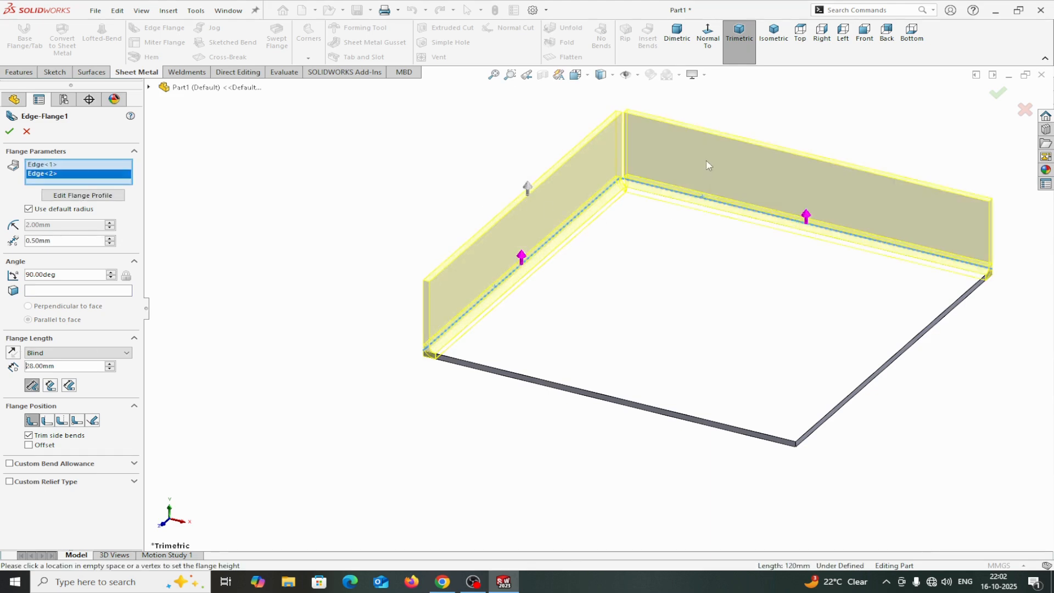
click(862, 384)
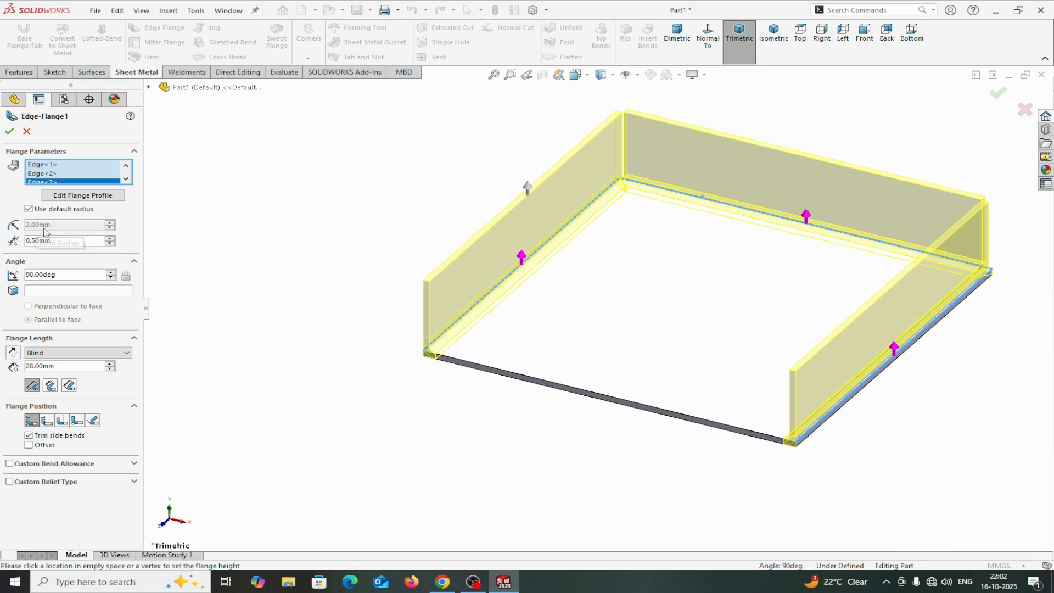
Turn off the default radius for the edge flange so it uses a 2.00 mm bend radius.
click(29, 209)
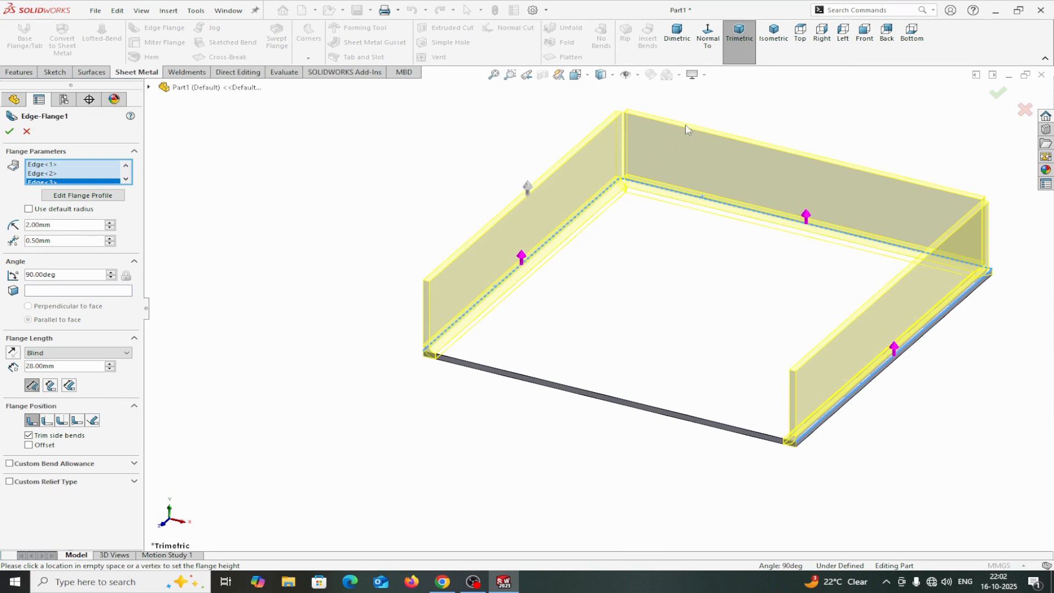
click(854, 60)
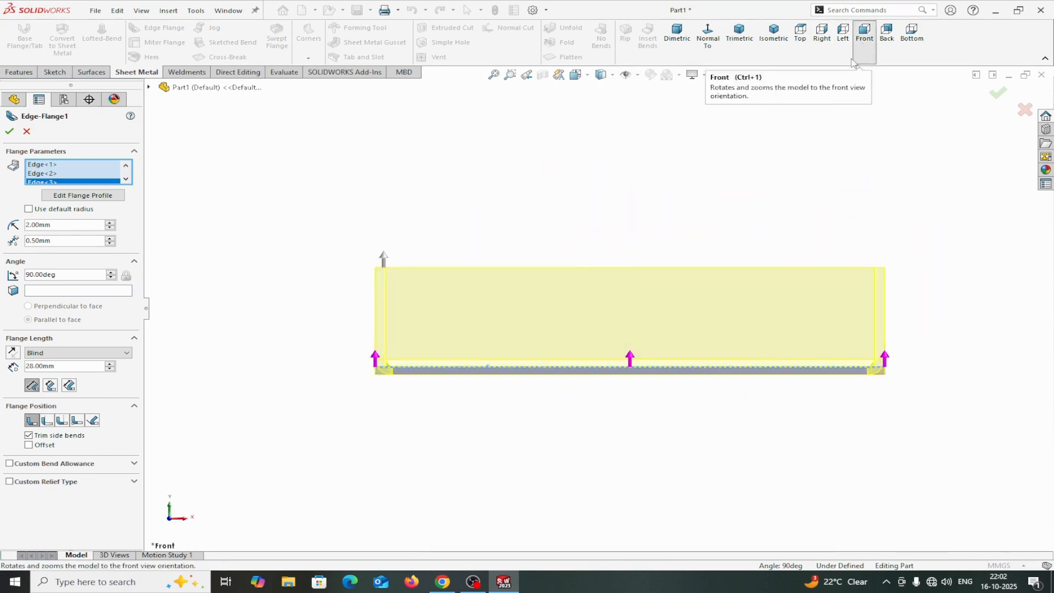
scroll(426, 306, down, 5)
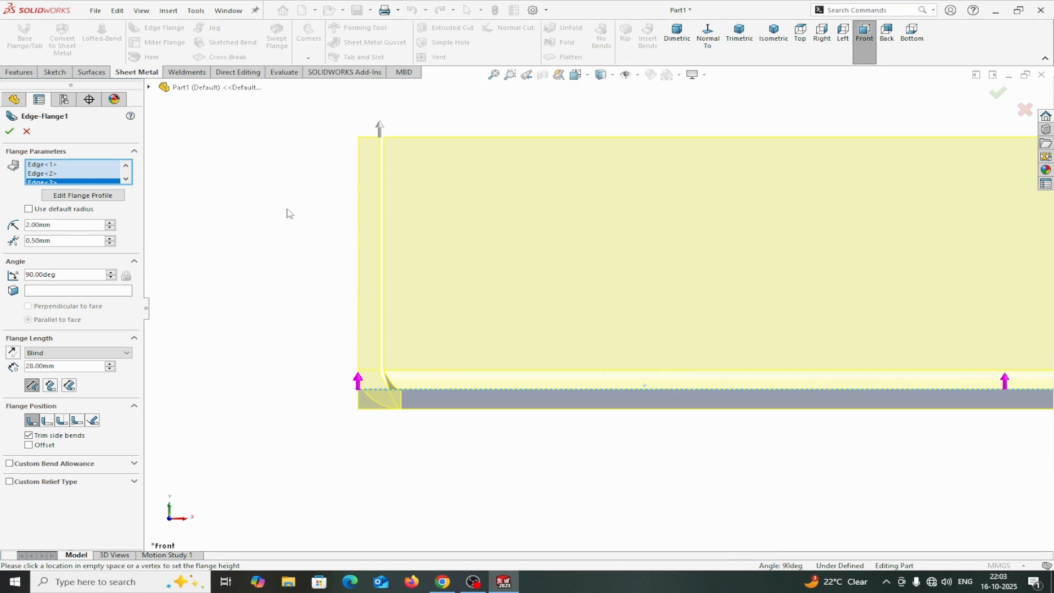
Compare the flange length reference options, returning to Outer Virtual Sharp.
click(49, 388)
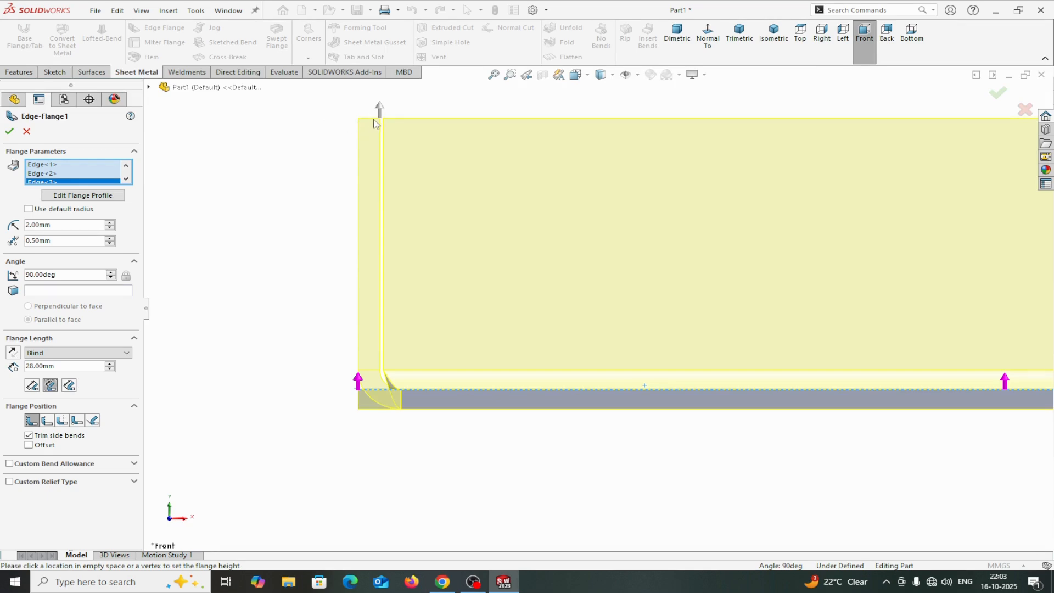
click(68, 385)
click(32, 385)
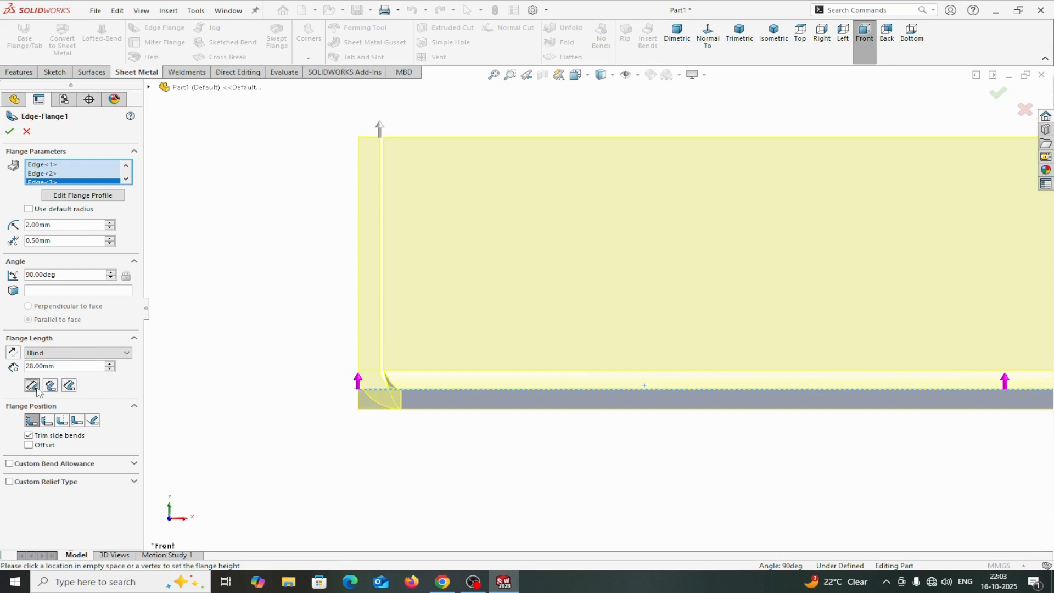
click(29, 435)
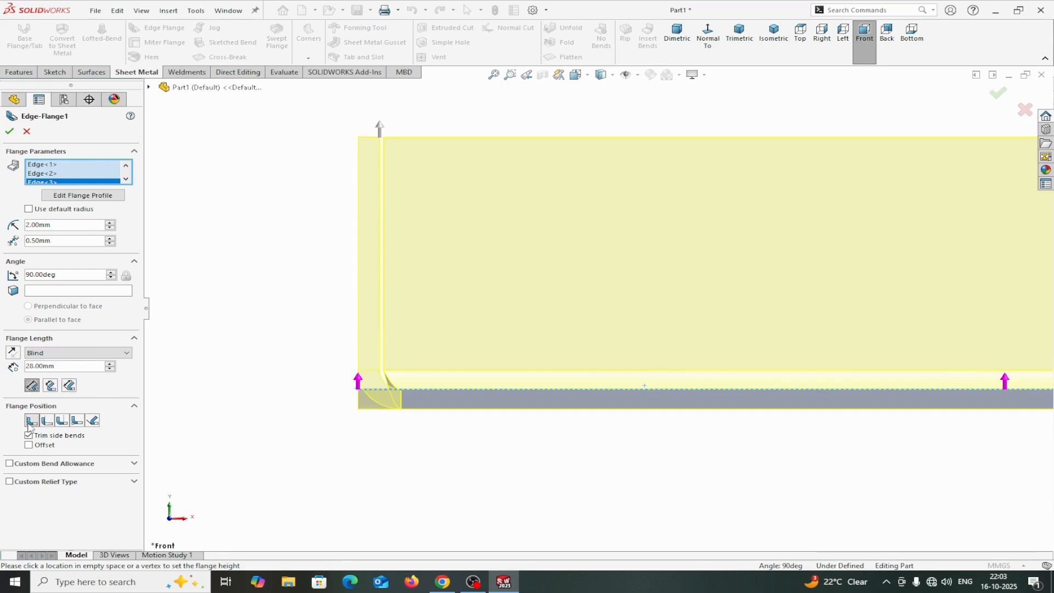
Set the edge flange length to 120 mm.
double_click(55, 364)
text(120)
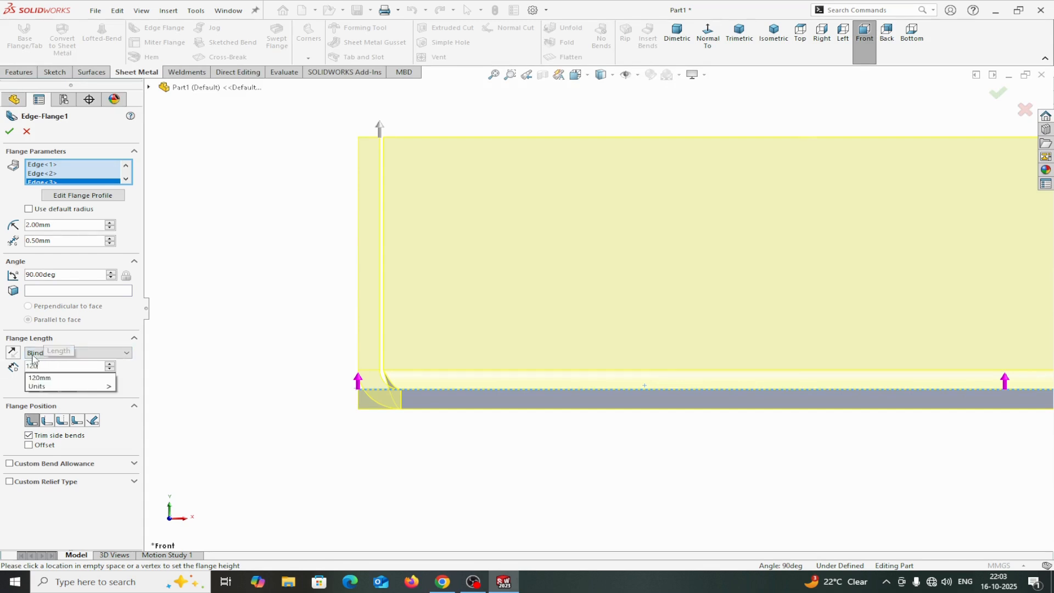
click(248, 434)
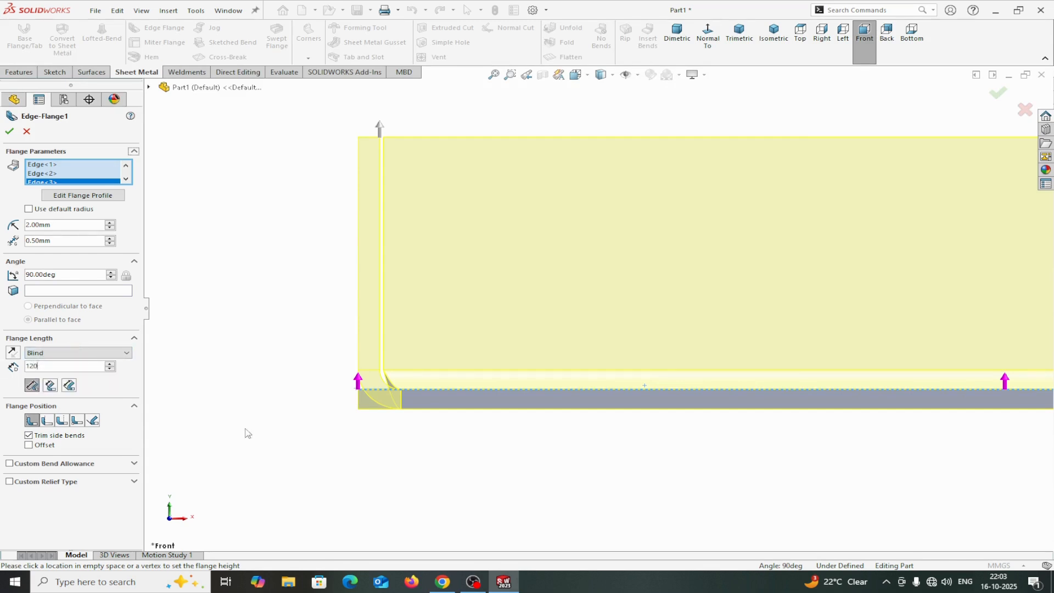
Preview the flange position options, keep Material Inside, and finish the edge flange.
click(46, 420)
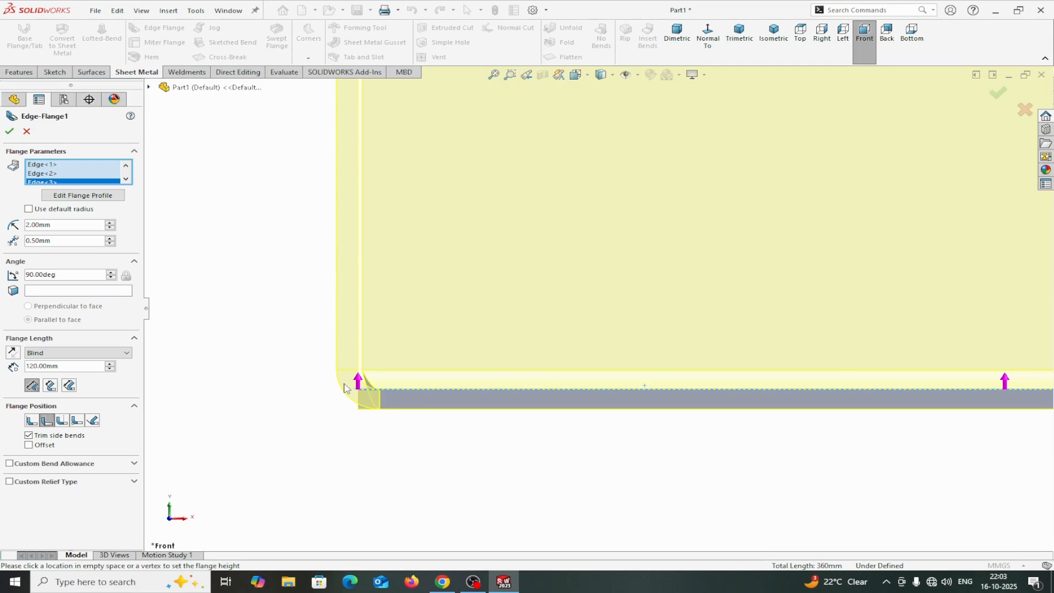
click(62, 421)
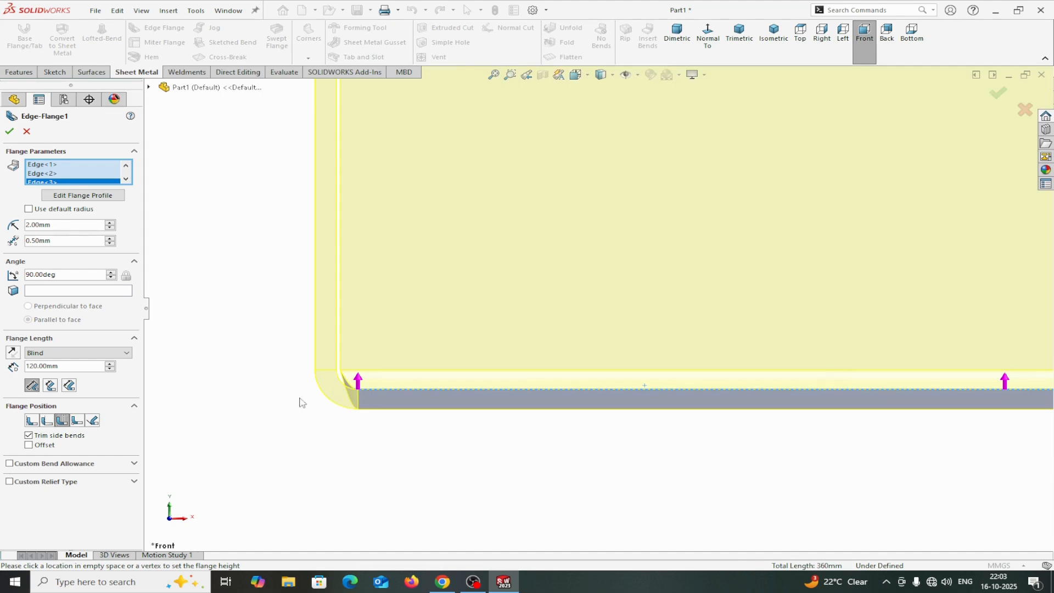
click(32, 421)
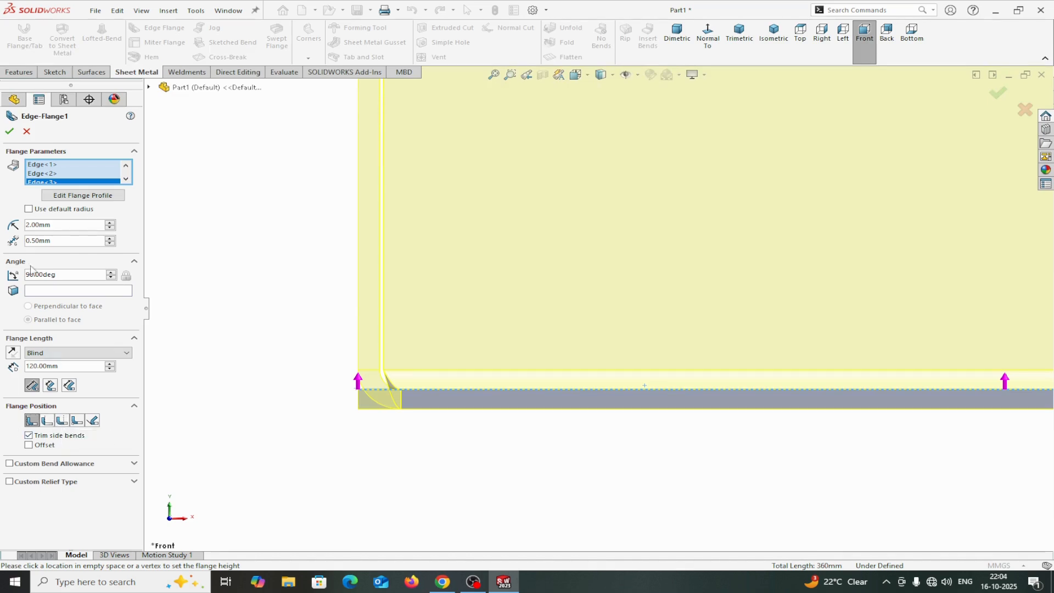
click(9, 132)
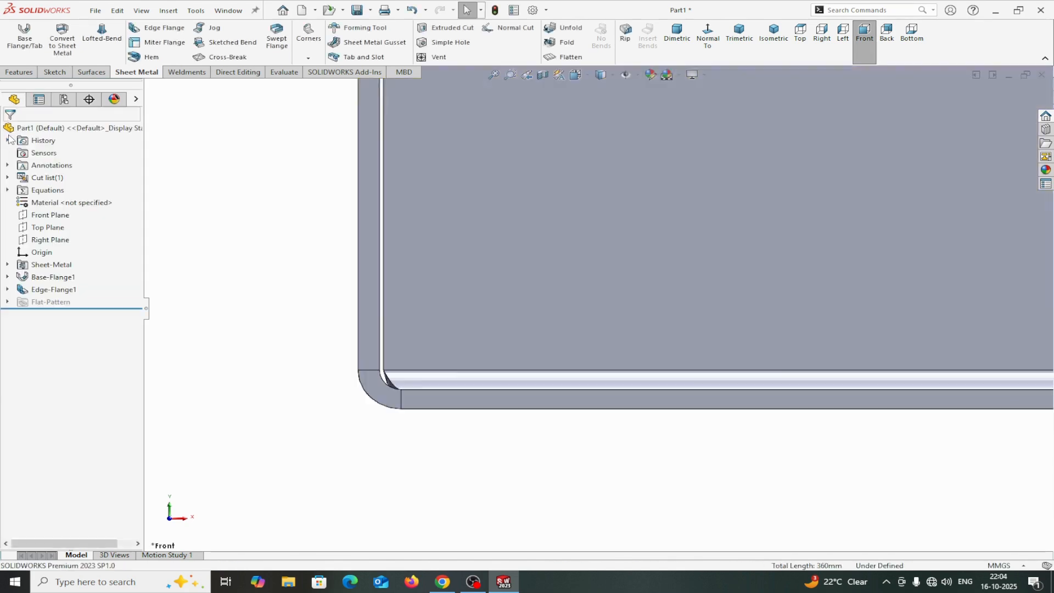
Apply a pure green color (RGB 0, 255, 0) appearance to the whole part.
scroll(594, 355, up, 3)
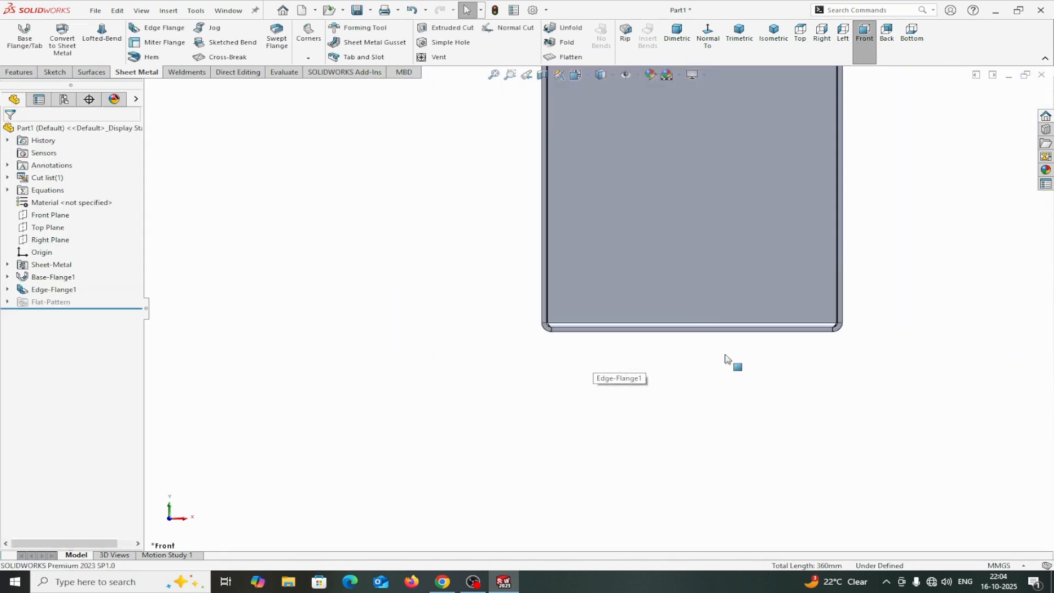
scroll(725, 354, up, 4)
click(774, 33)
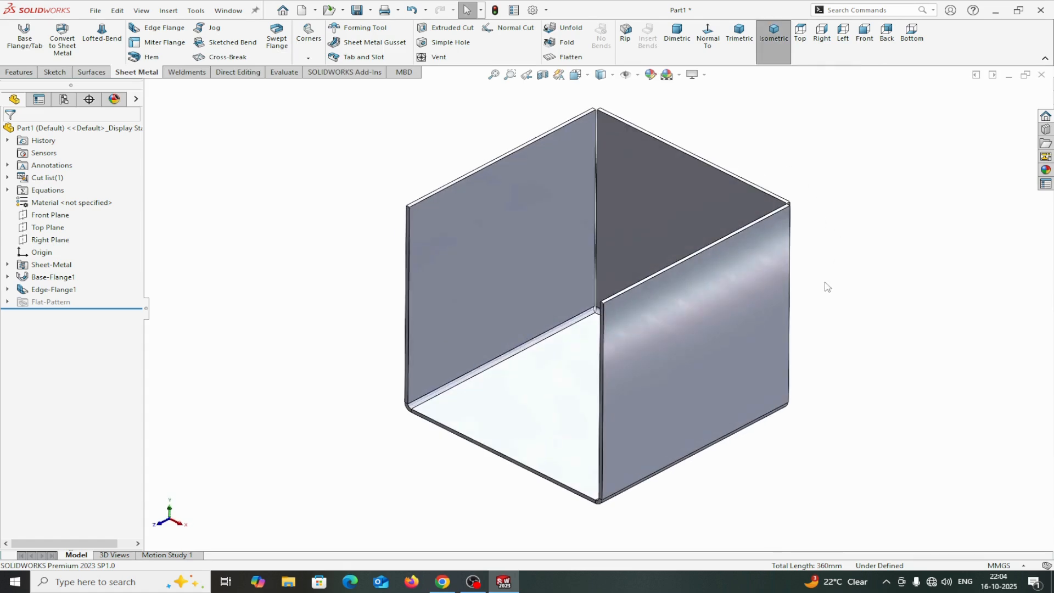
click(137, 99)
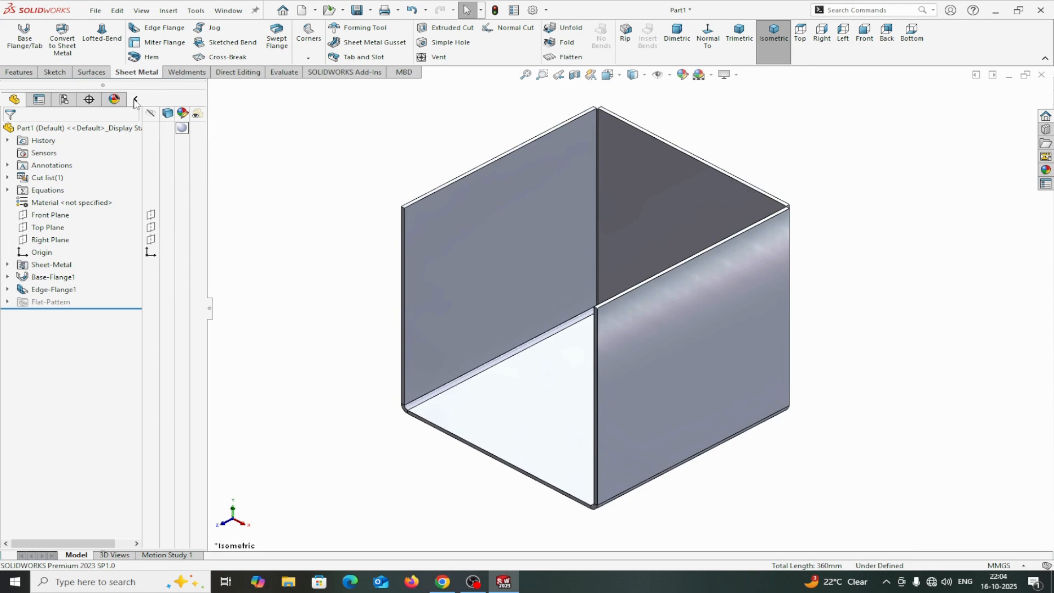
mouse_move(182, 129)
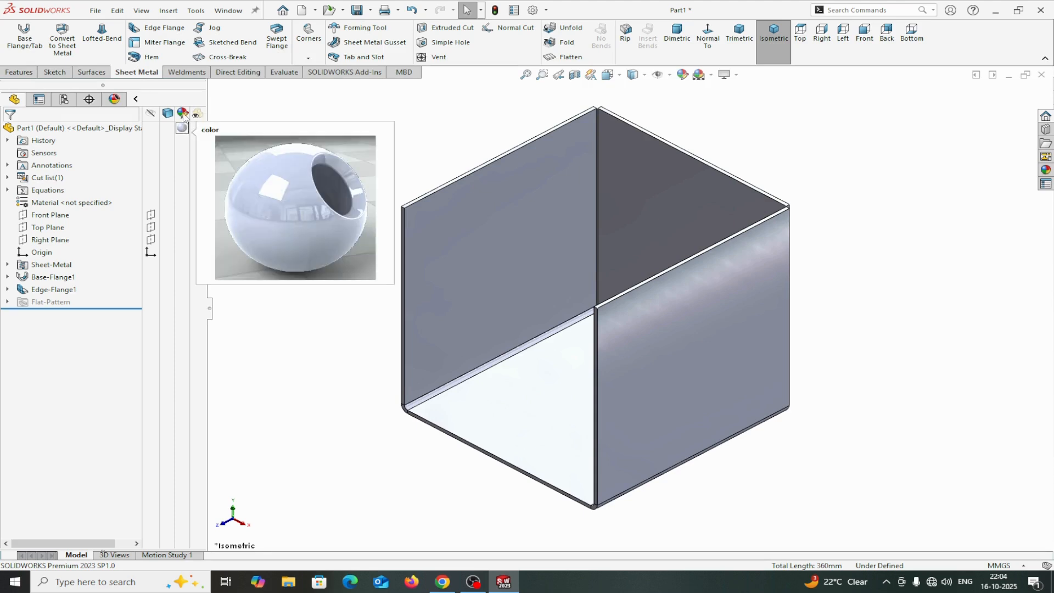
click(183, 128)
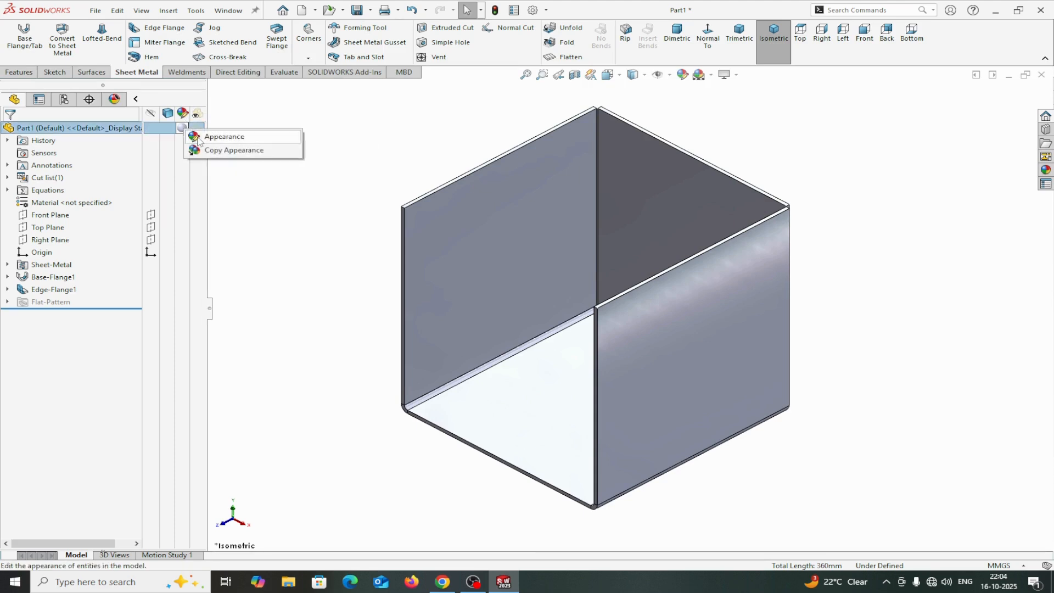
click(200, 136)
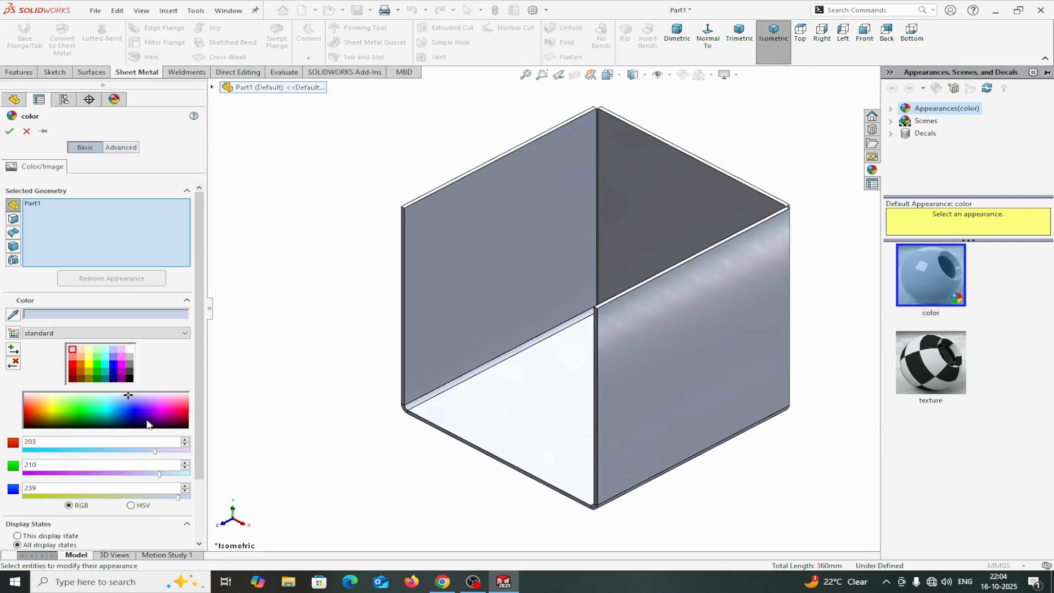
click(97, 364)
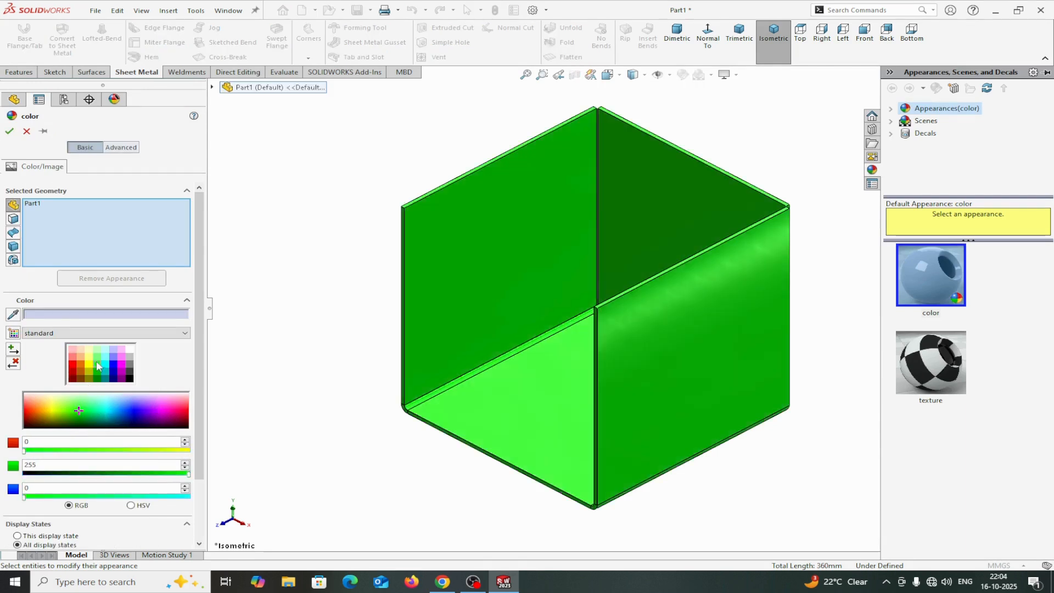
click(7, 131)
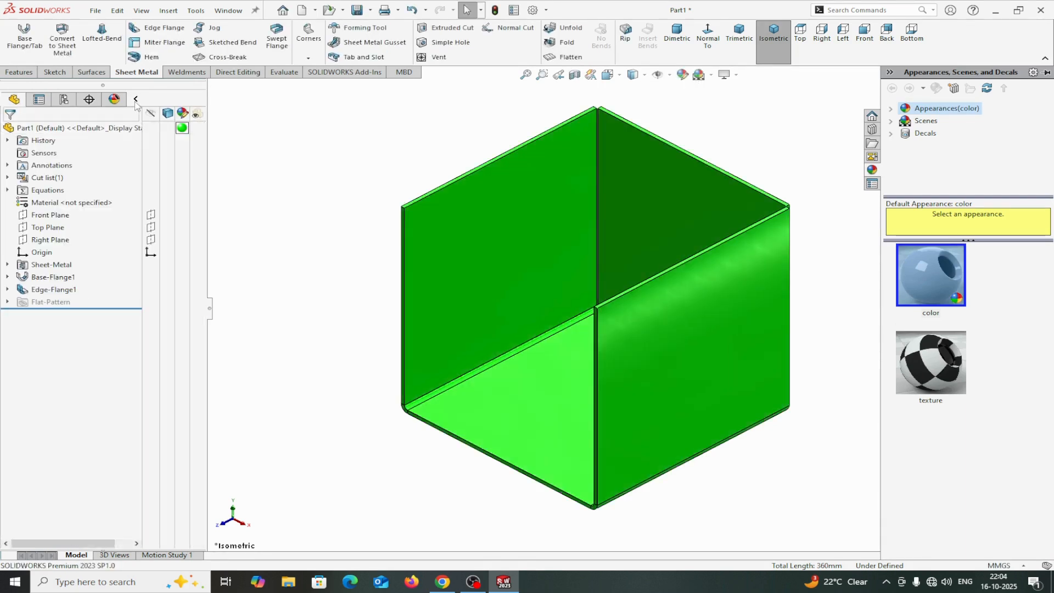
Start a new sketch on the outer face of one edge flange.
scroll(722, 459, up, 4)
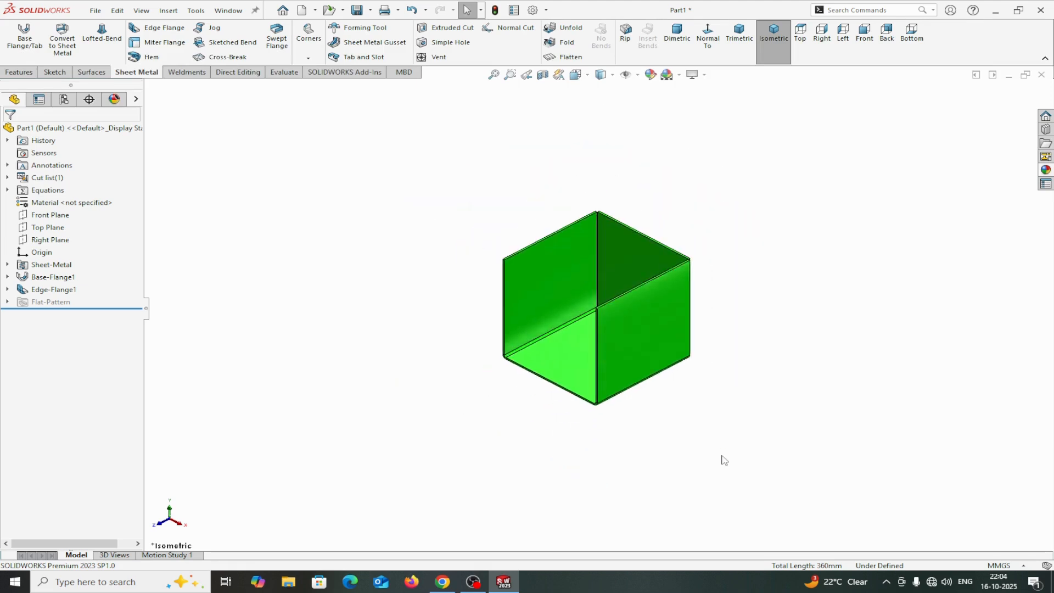
middle_drag(722, 458, 712, 441)
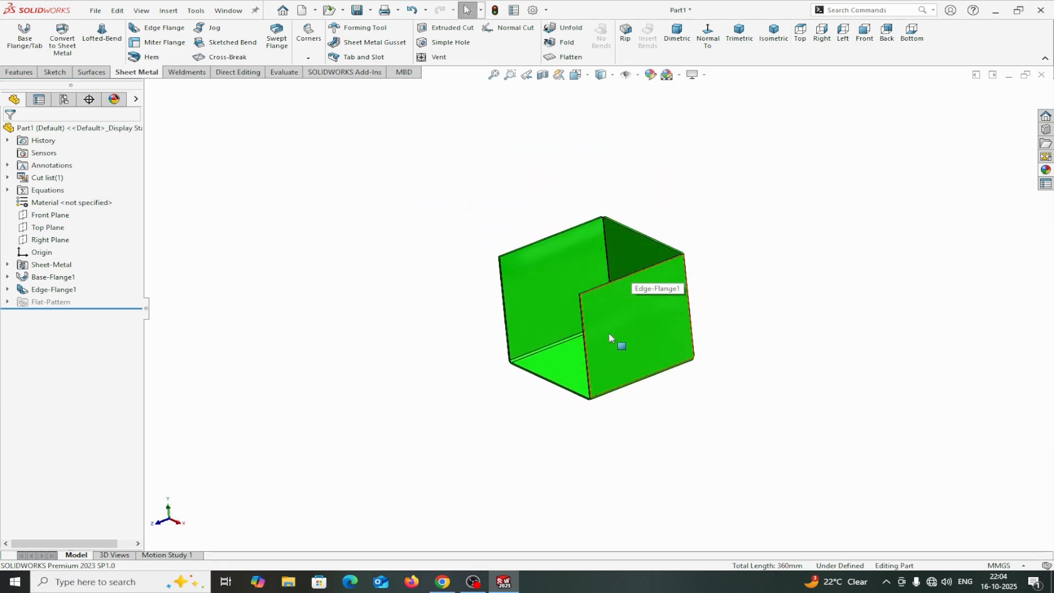
click(630, 309)
click(682, 277)
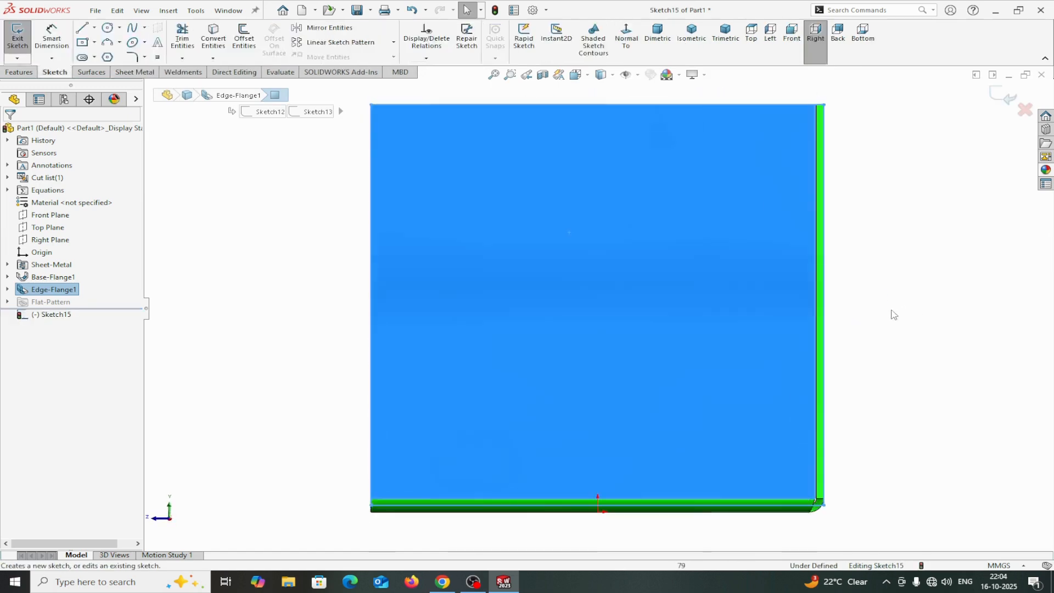
Sketch a diagonal line about 60 mm long from the flange's top edge to its left edge.
click(82, 28)
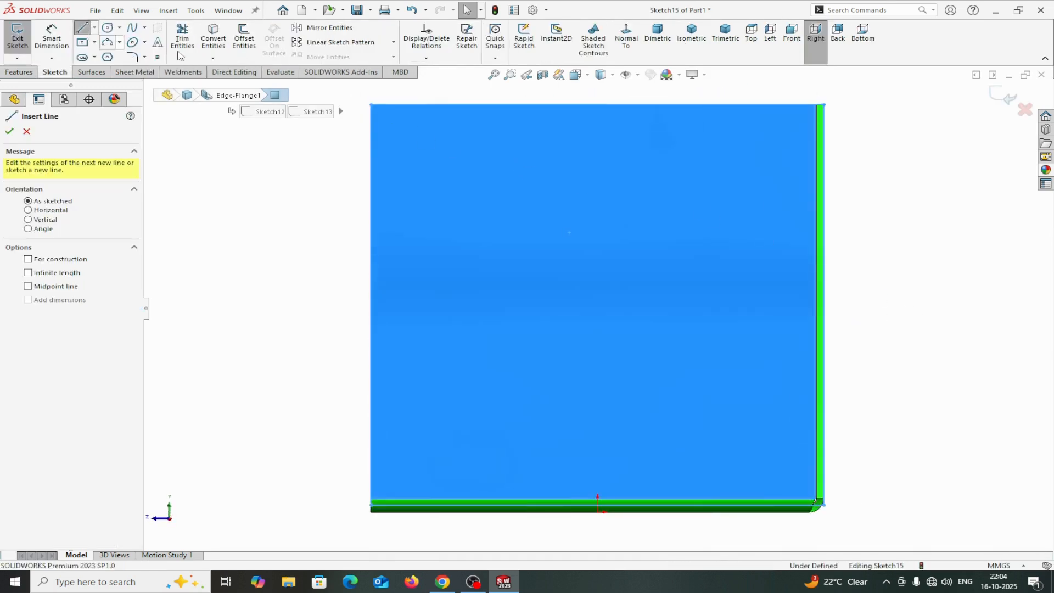
click(528, 105)
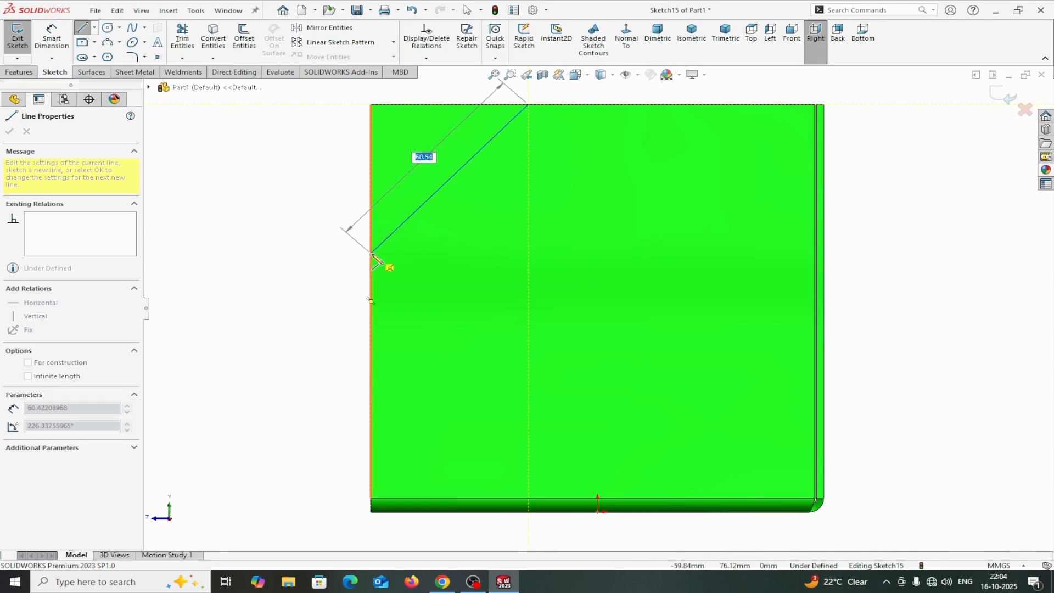
click(372, 253)
right_click(373, 254)
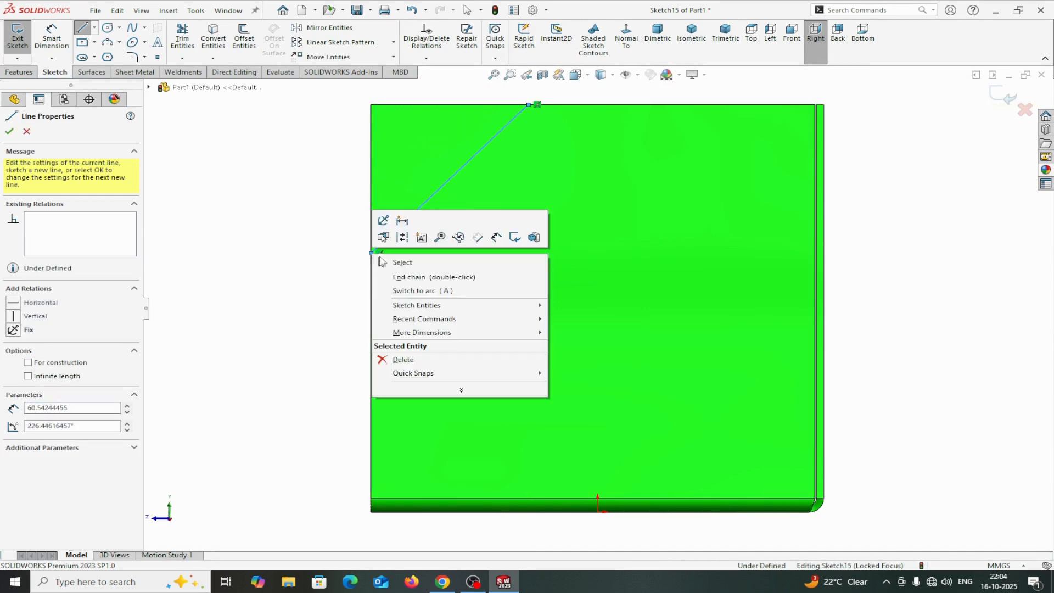
click(404, 266)
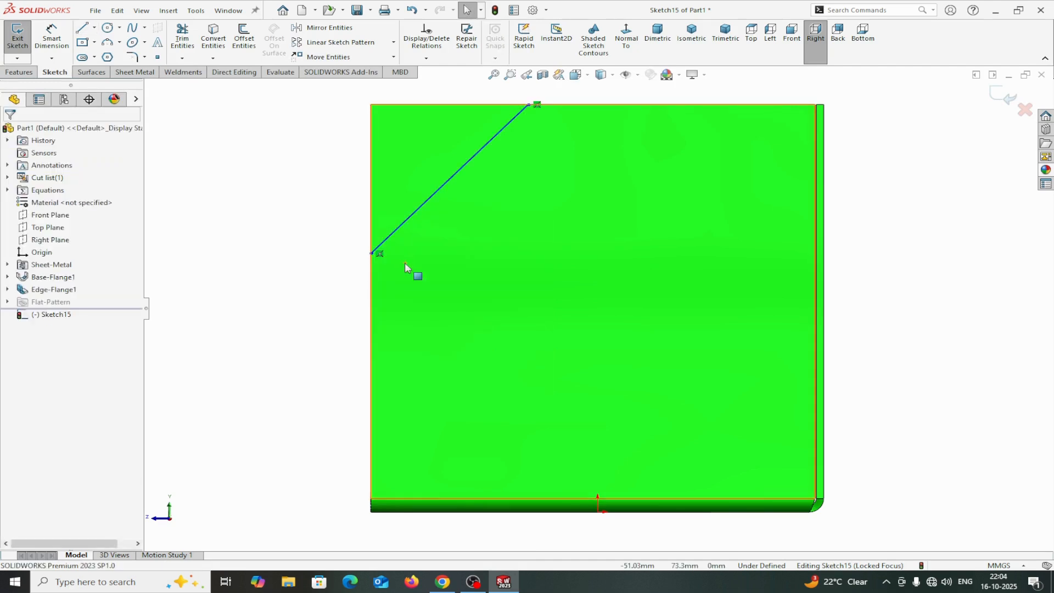
Dimension the line's top endpoint 70 mm from the flange's right edge.
click(51, 31)
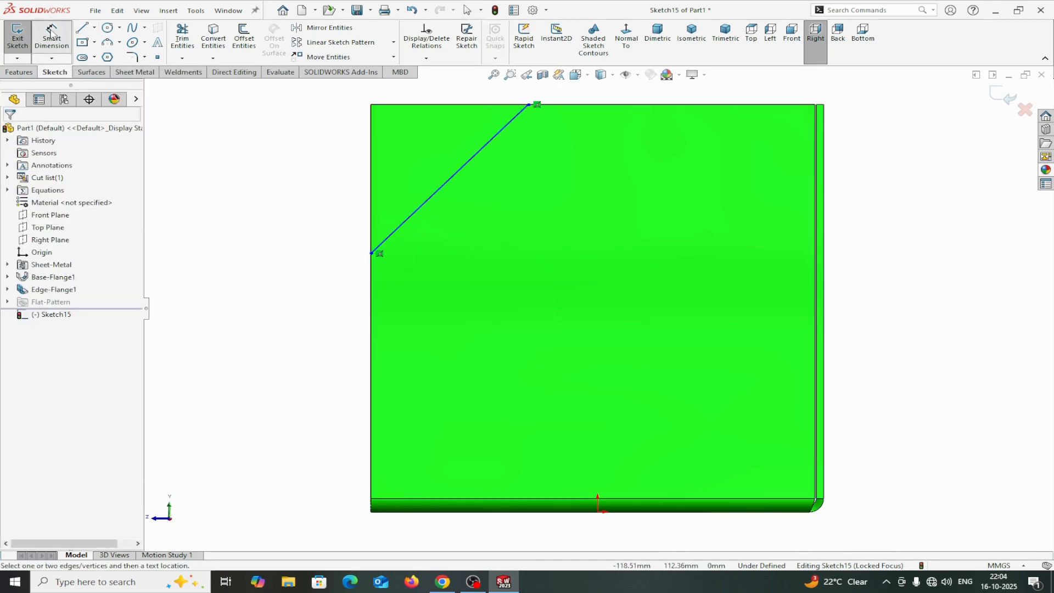
click(529, 105)
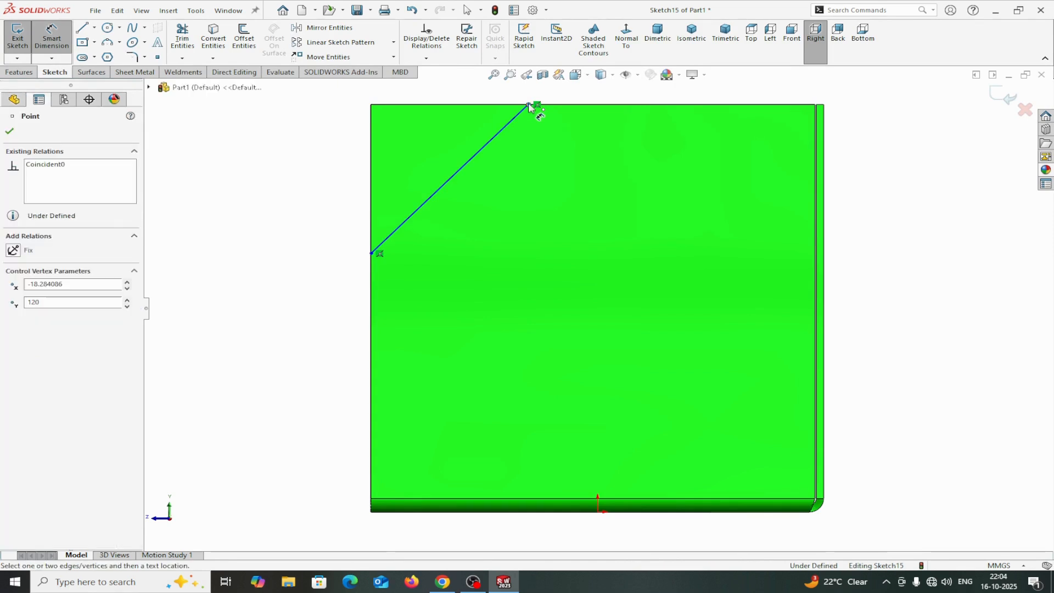
click(824, 141)
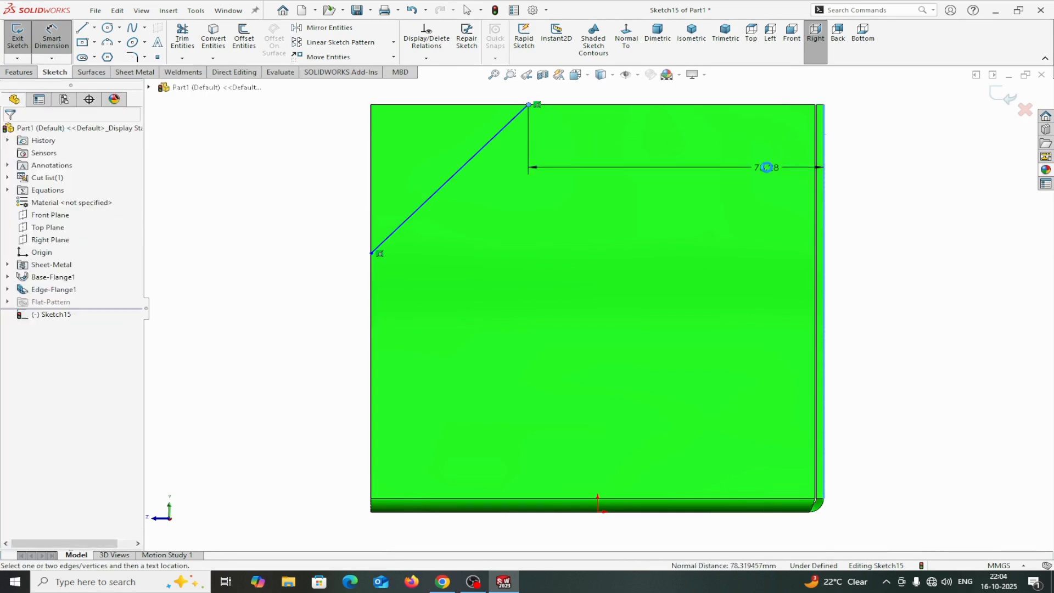
click(764, 166)
text(70)
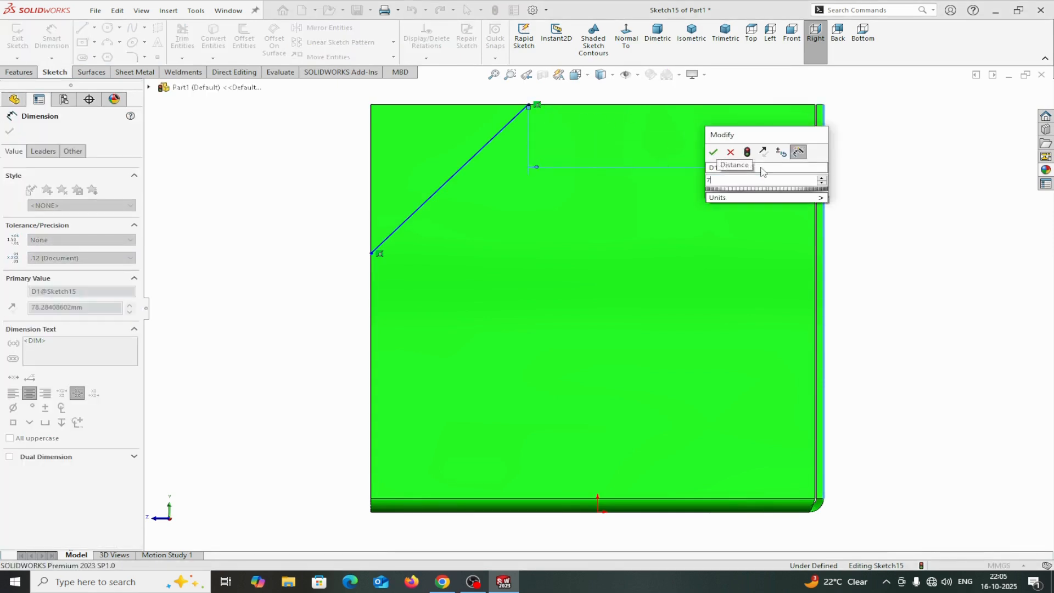
click(716, 153)
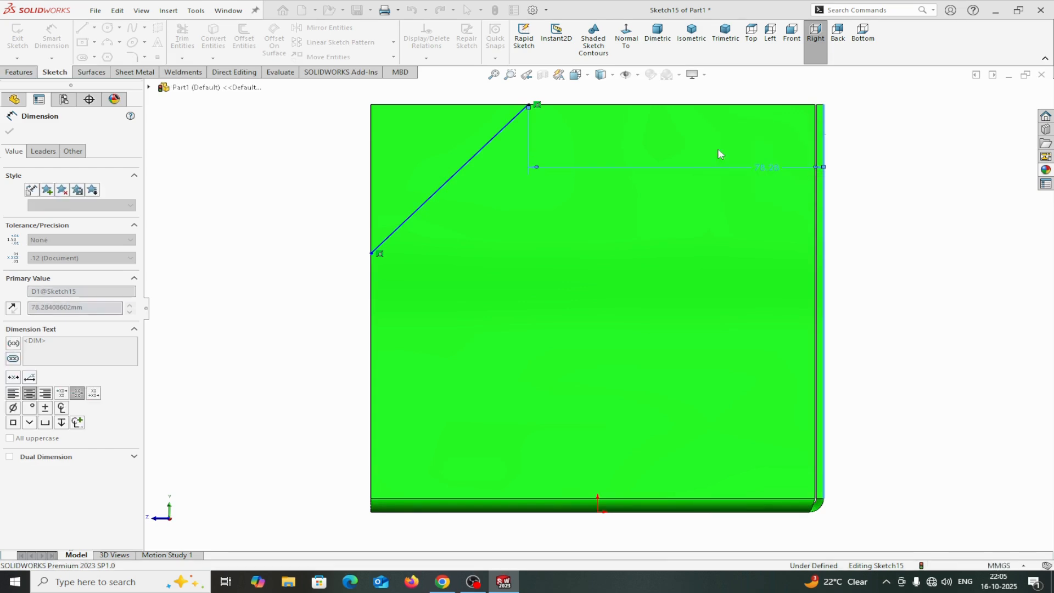
Dimension the line's lower endpoint 70 mm from the flange's bottom edge.
click(371, 254)
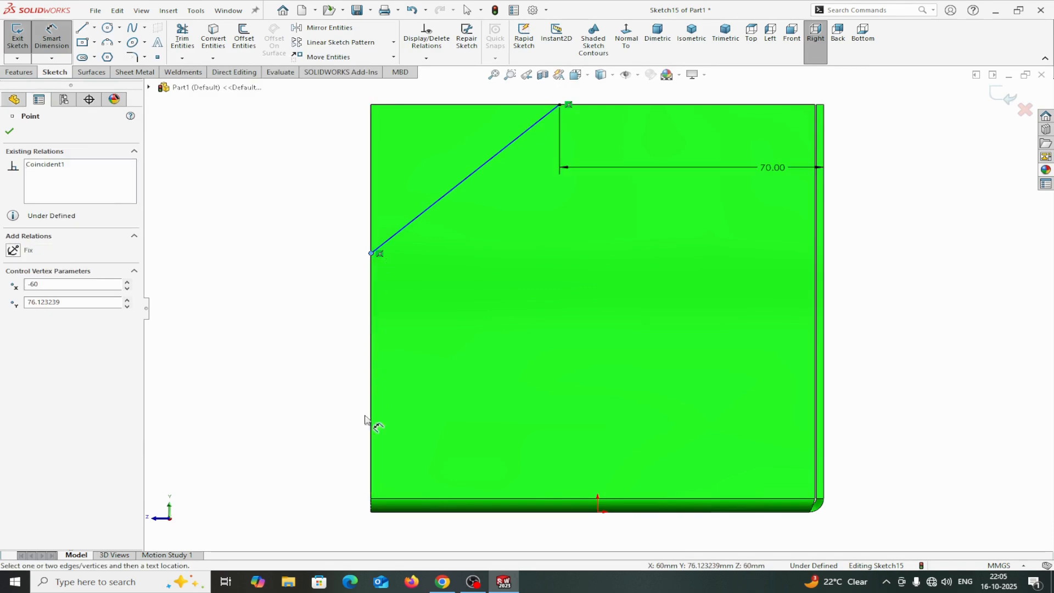
click(396, 511)
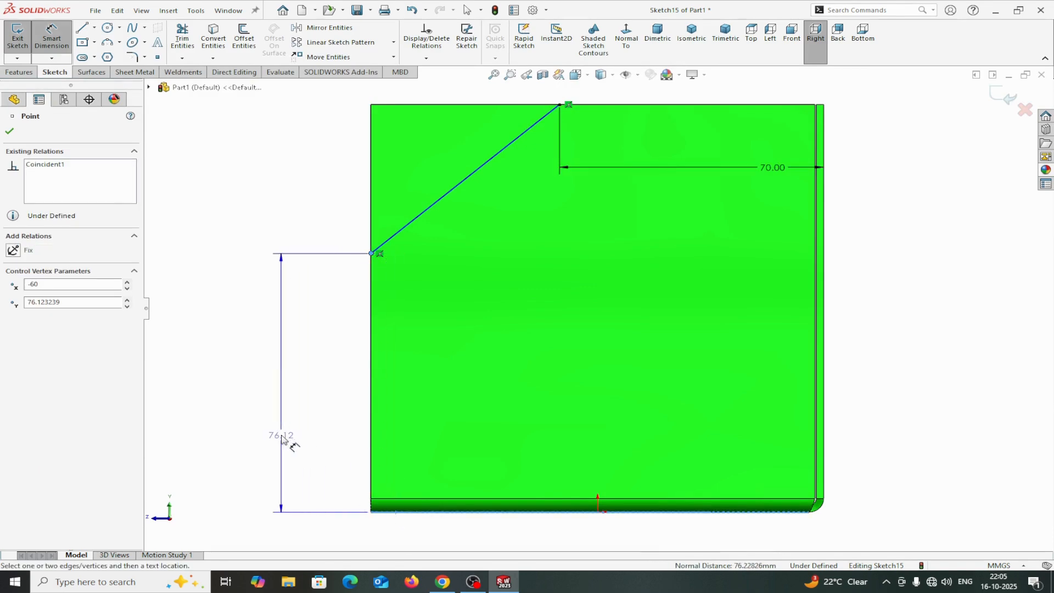
click(280, 438)
text(70)
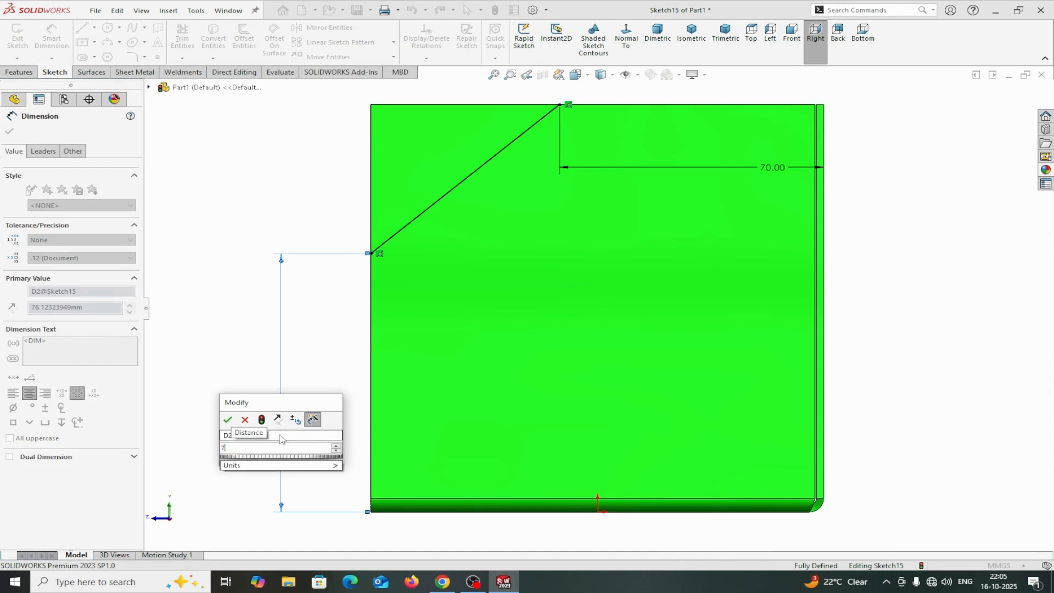
click(228, 421)
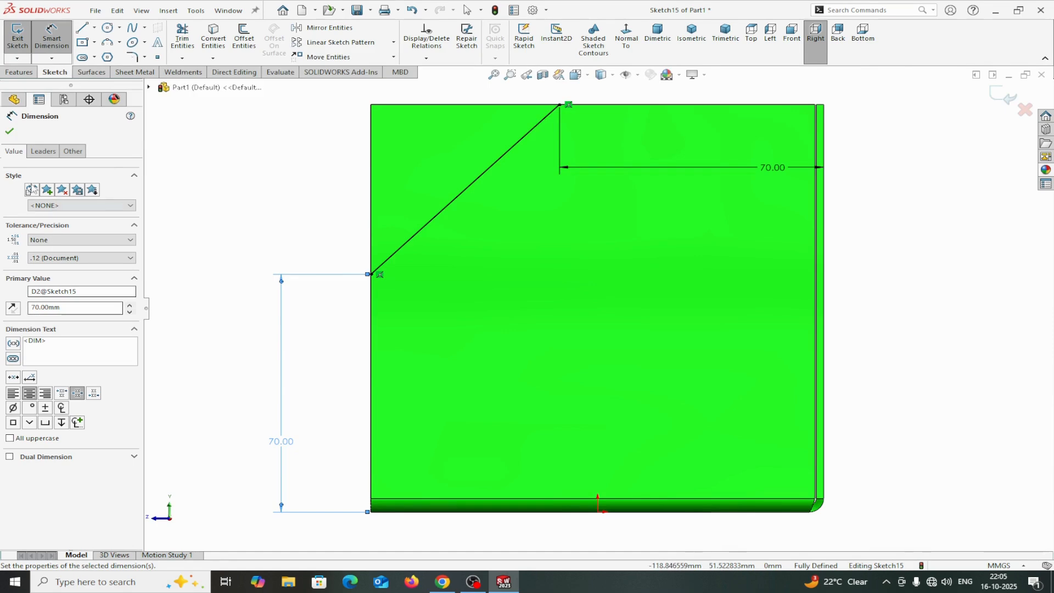
click(9, 131)
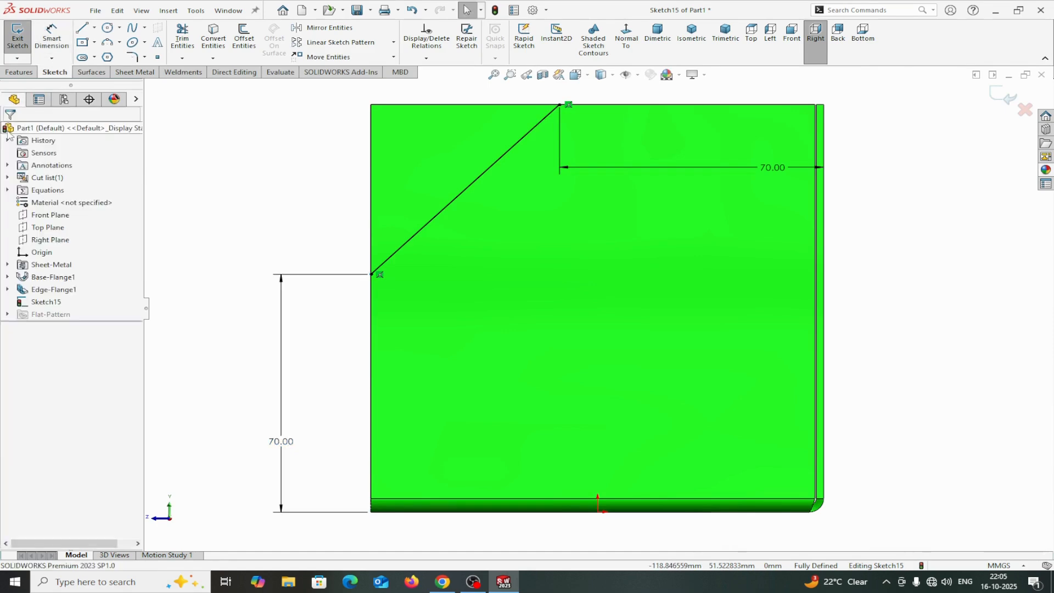
Extrude-cut the sketch through all with the cut side flipped to trim off the flange's upper-left corner.
click(144, 73)
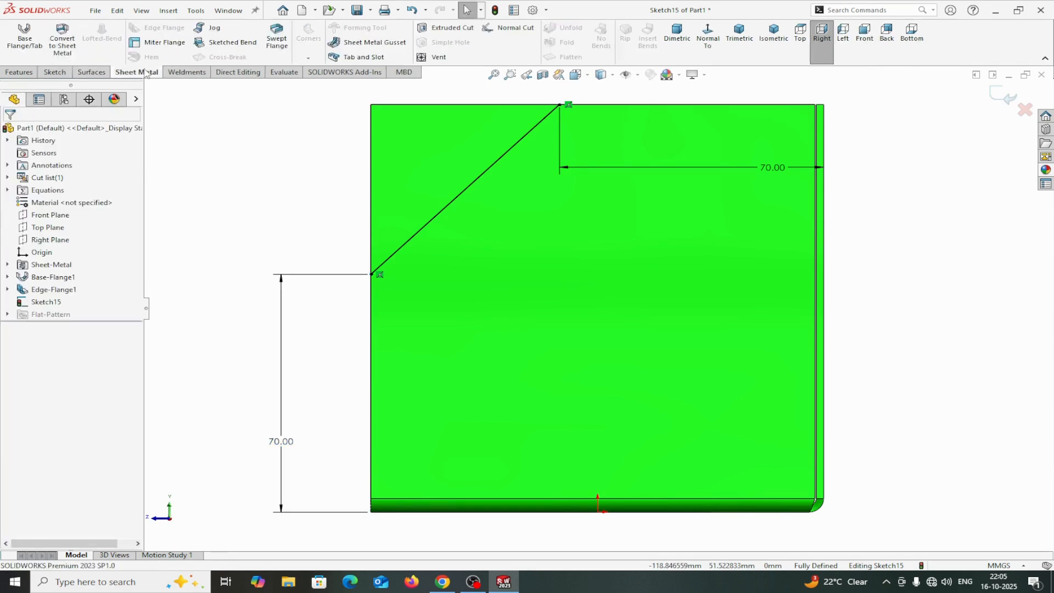
click(445, 28)
middle_drag(417, 189, 741, 304)
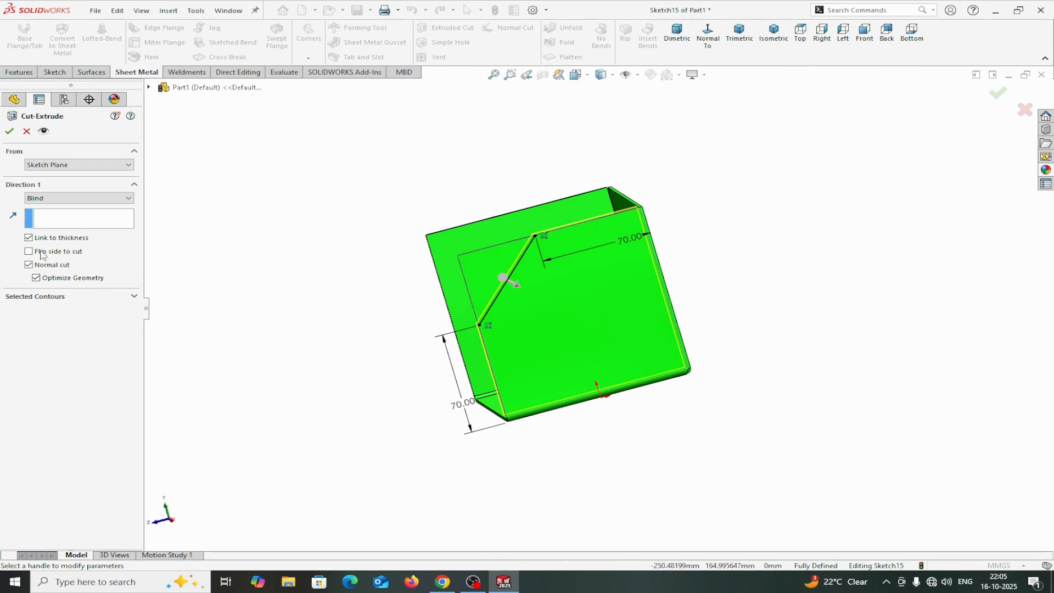
click(517, 286)
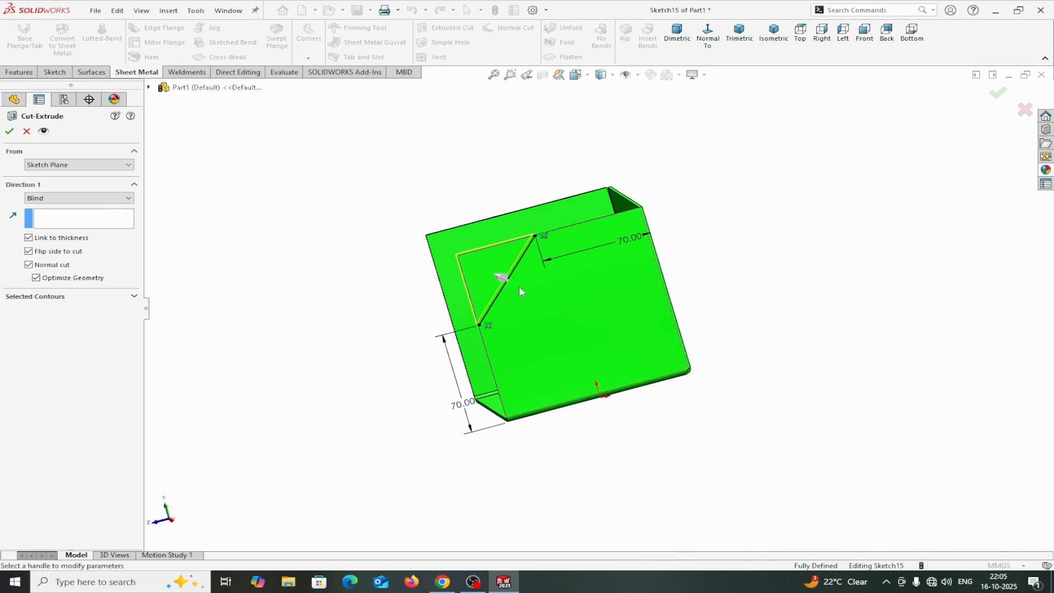
click(76, 199)
click(74, 223)
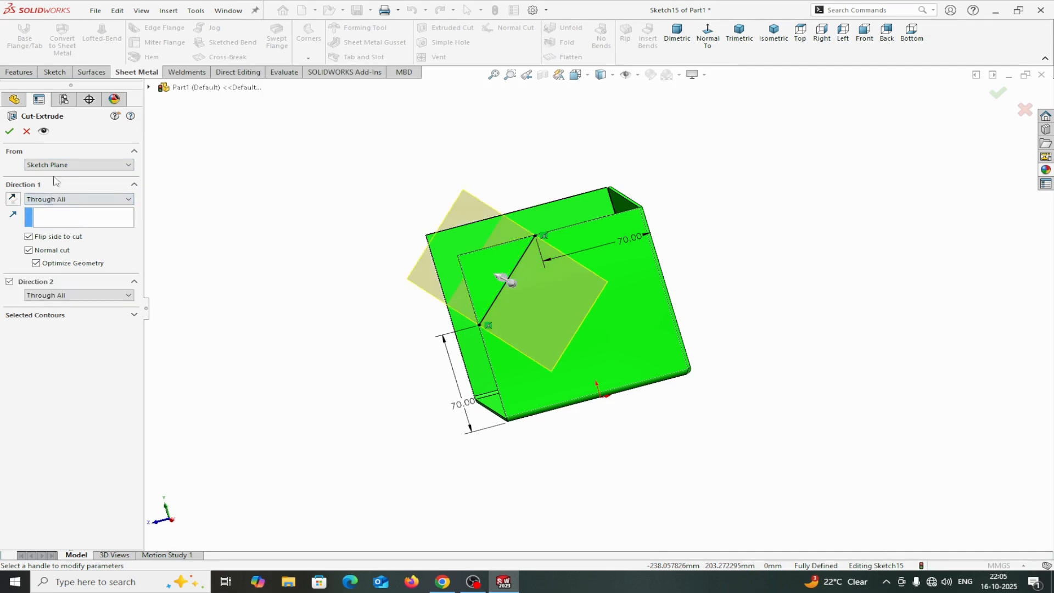
click(13, 133)
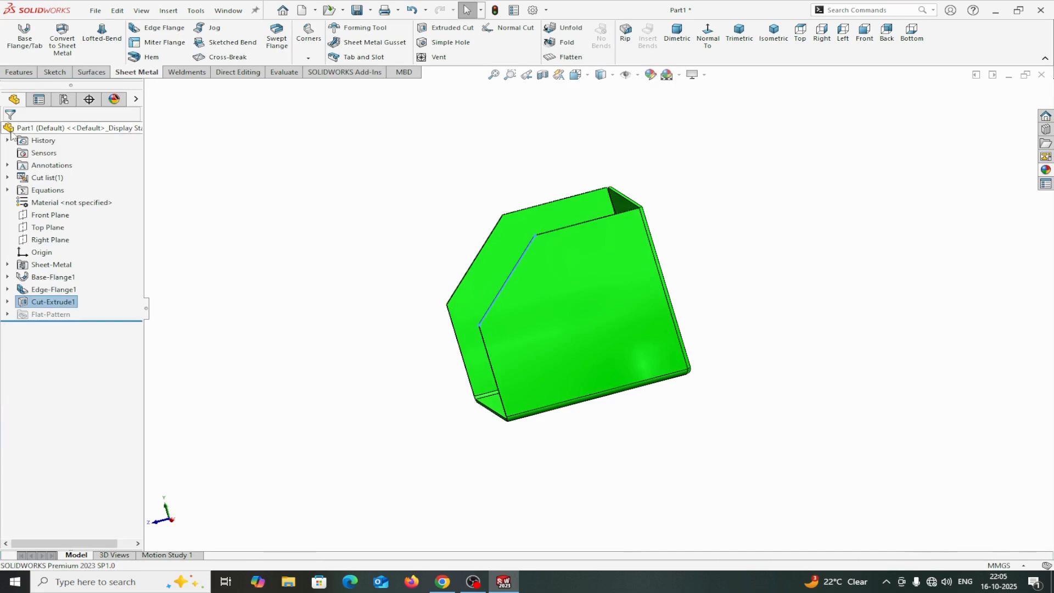
Unfold all bends of the box, keeping the base face fixed.
middle_drag(640, 405, 723, 399)
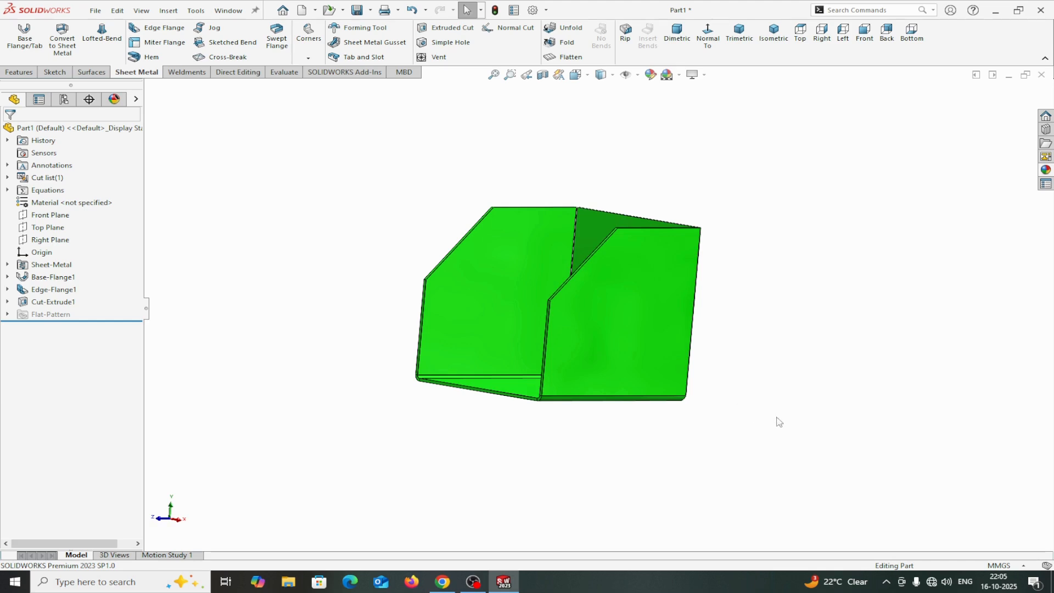
middle_drag(778, 422, 806, 456)
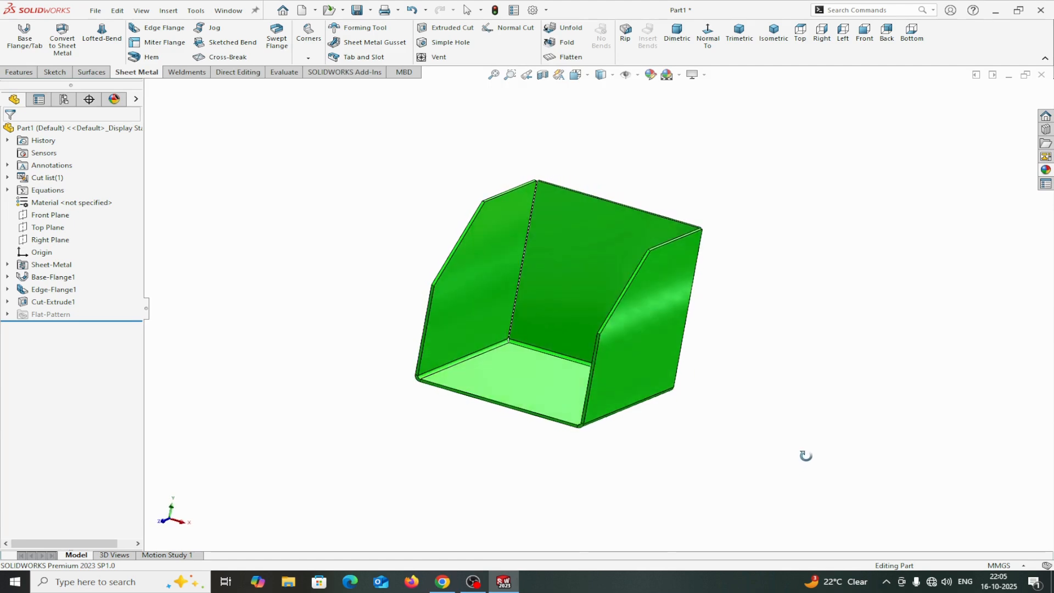
middle_drag(788, 376, 766, 351)
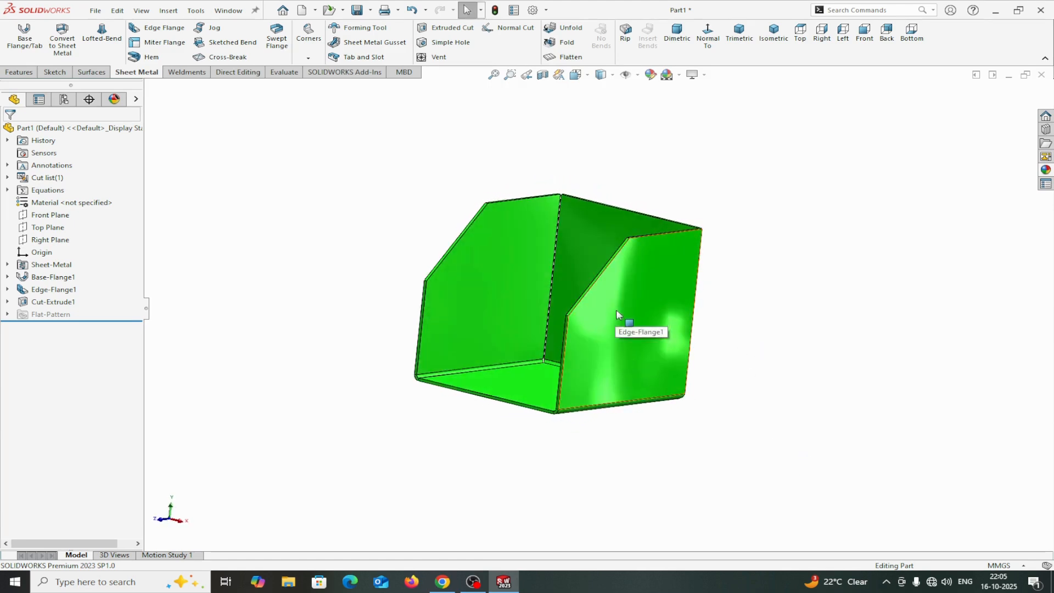
middle_drag(736, 370, 780, 379)
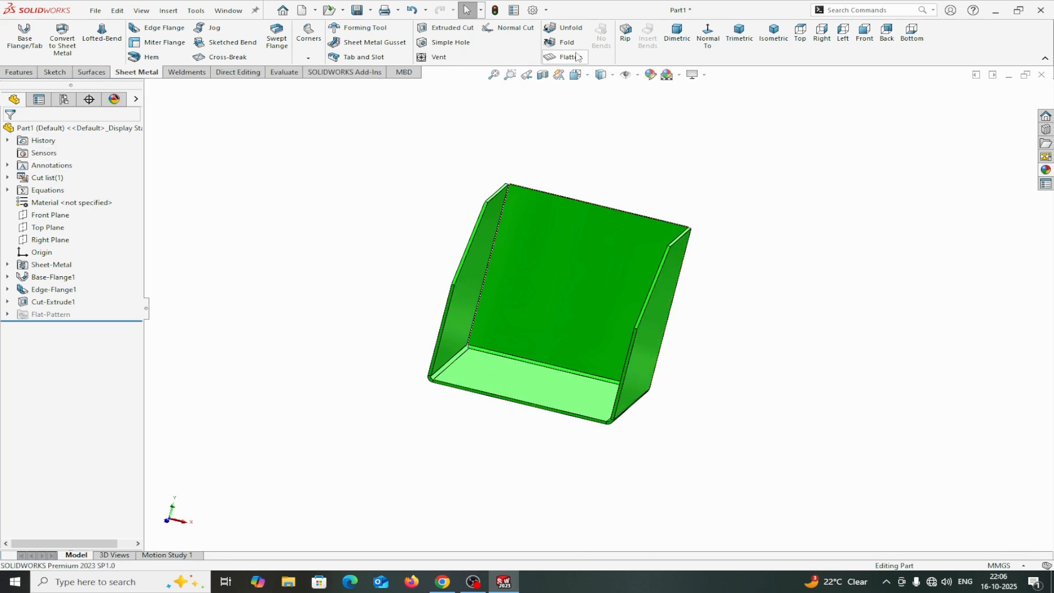
click(571, 30)
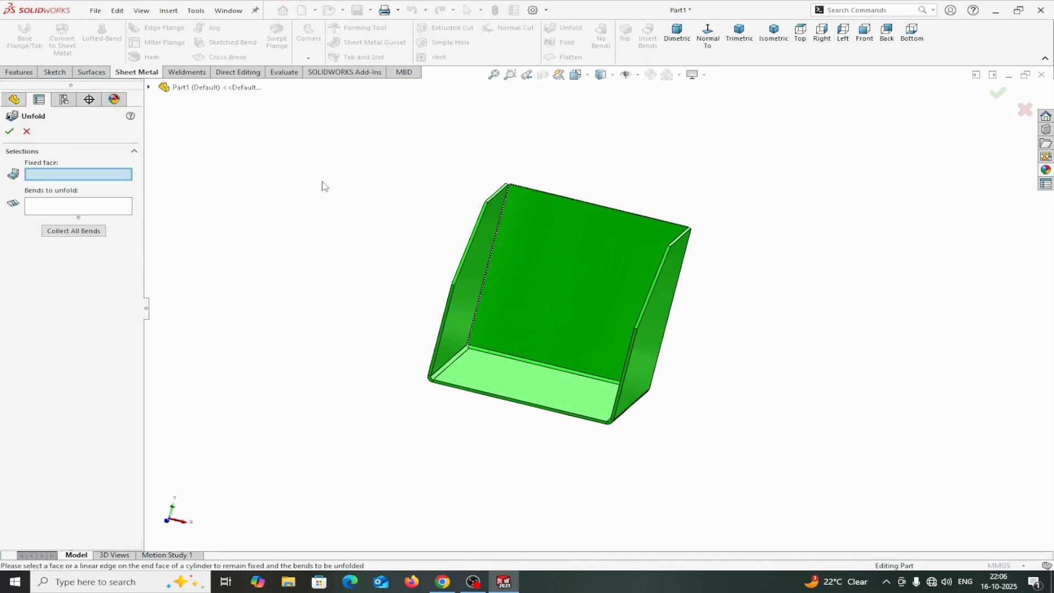
click(510, 389)
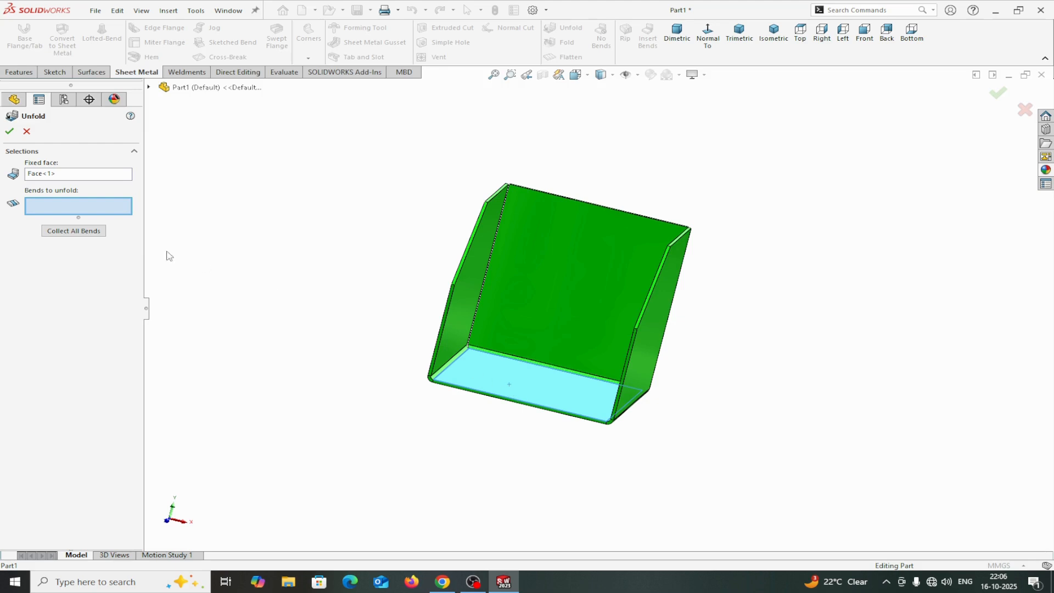
click(76, 233)
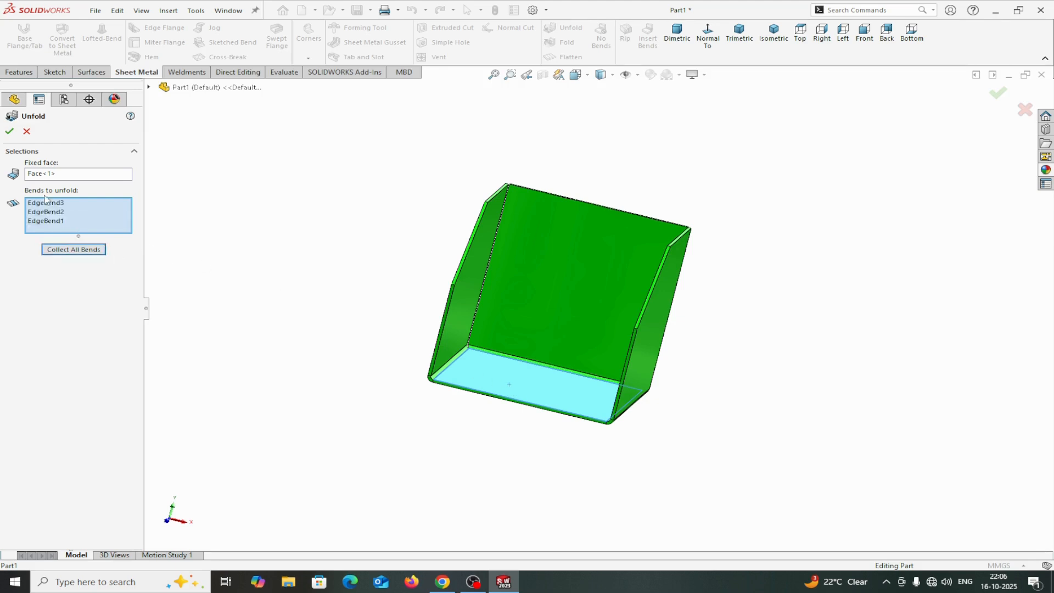
click(9, 132)
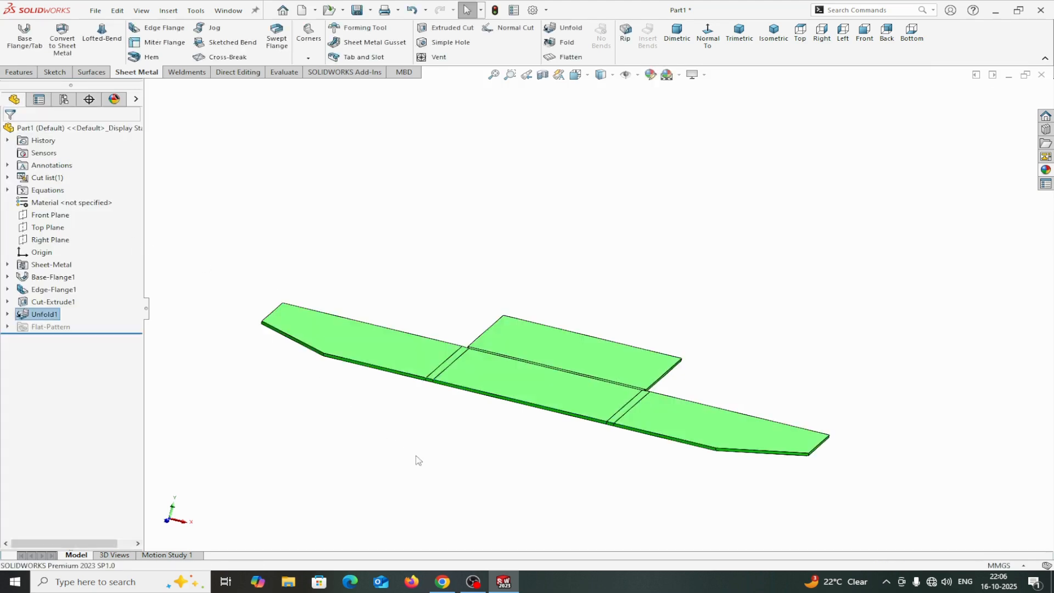
Start a new sketch on the unfolded right flange face.
middle_drag(428, 441, 445, 503)
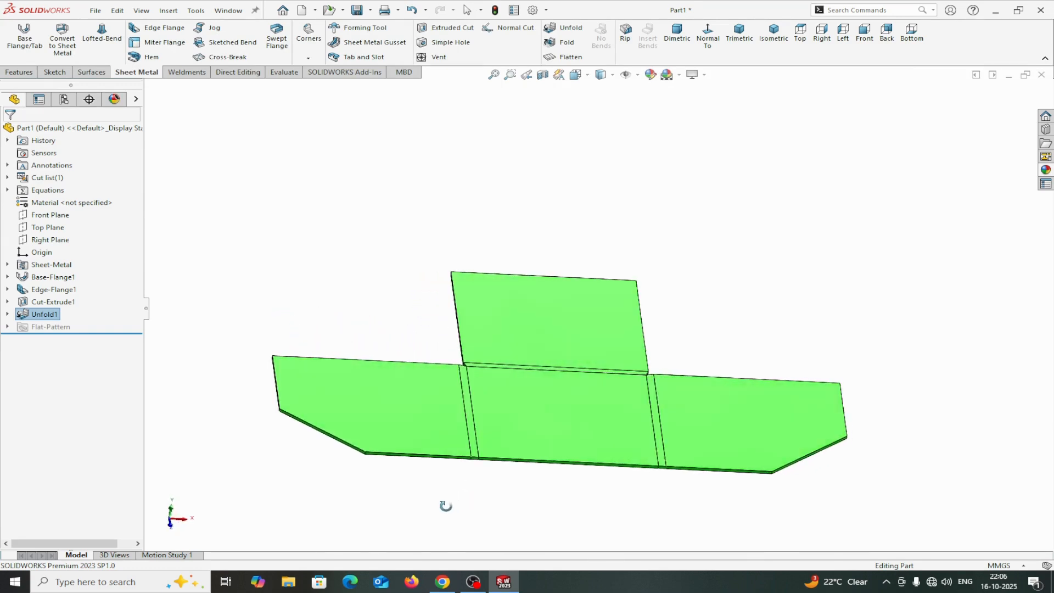
click(743, 428)
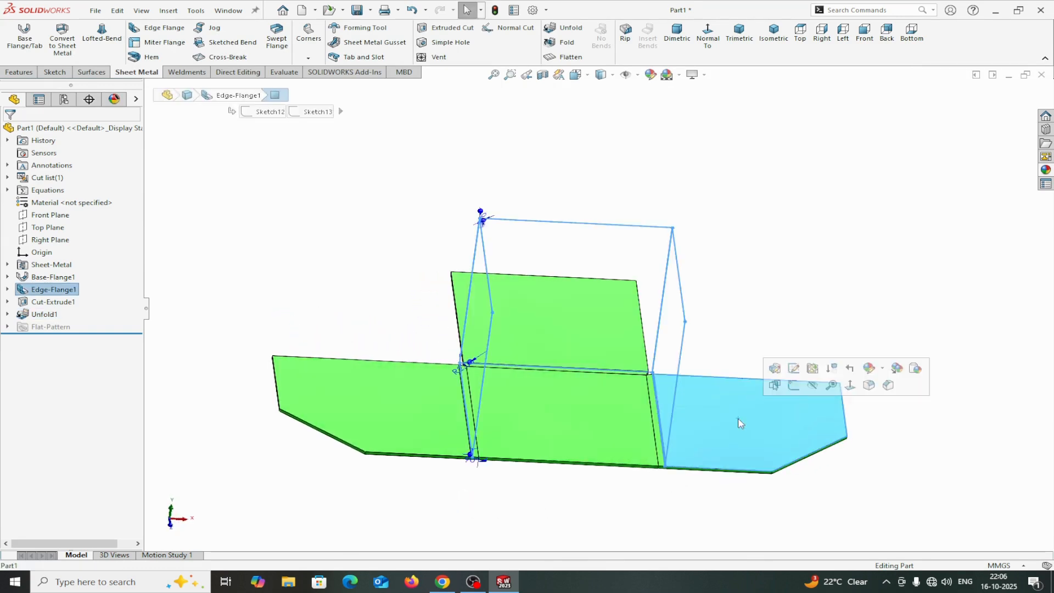
click(793, 384)
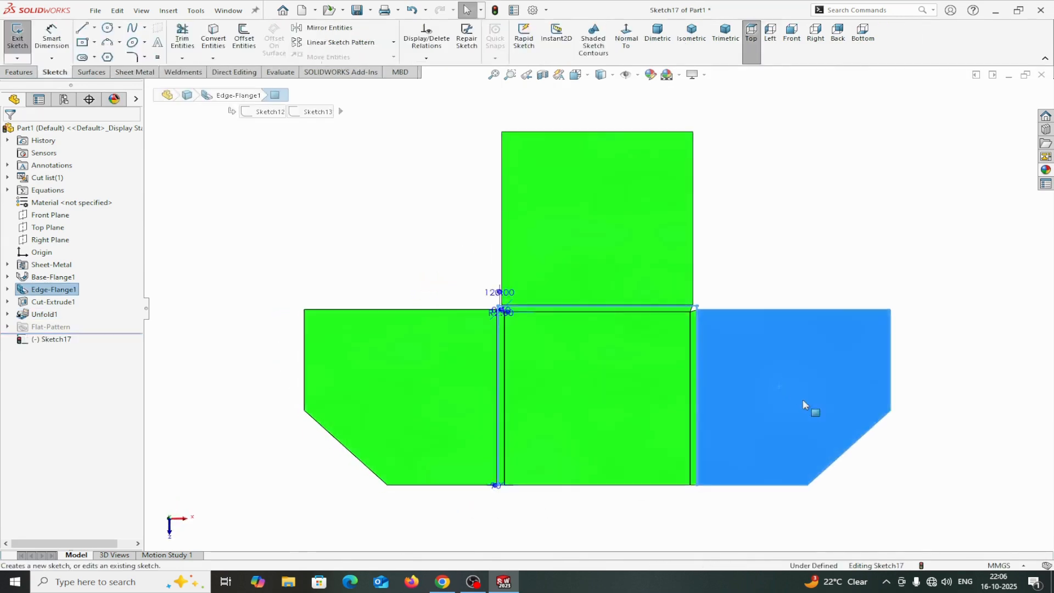
click(899, 479)
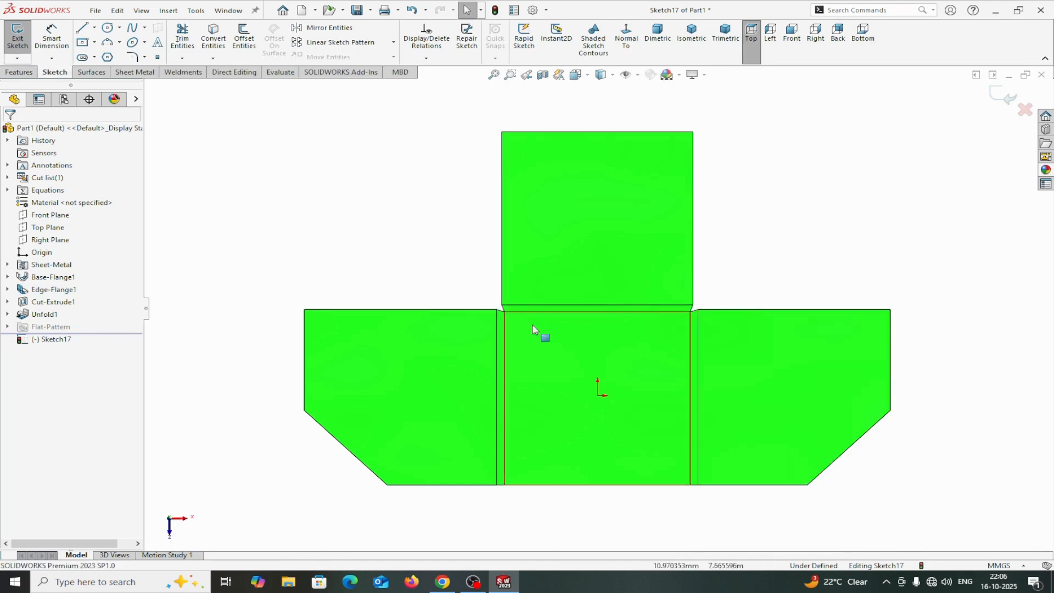
Sketch a construction centerline about 46.5 mm long at 45° on the right flange.
click(93, 28)
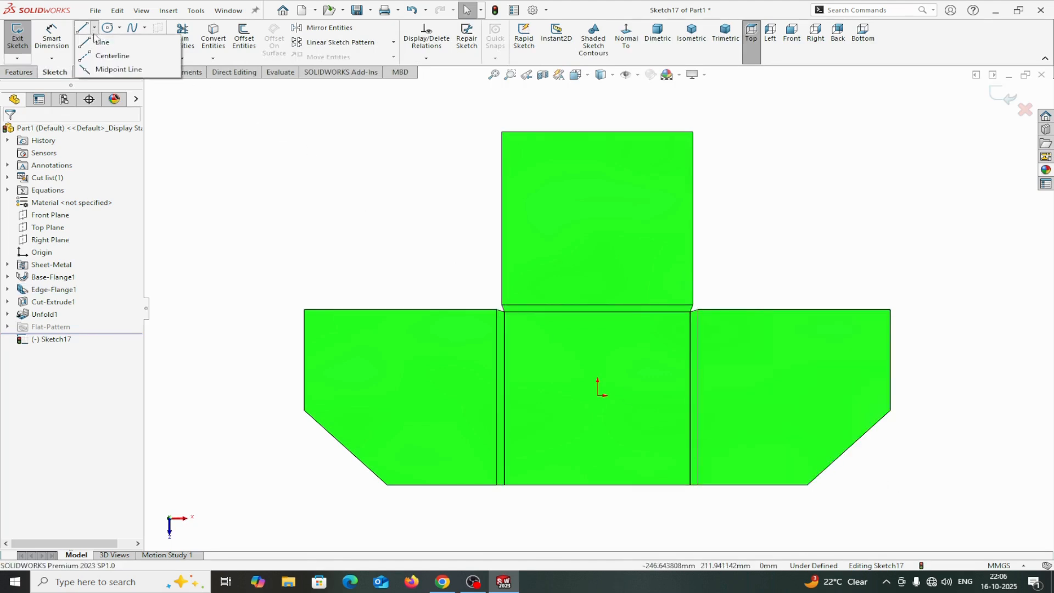
click(88, 57)
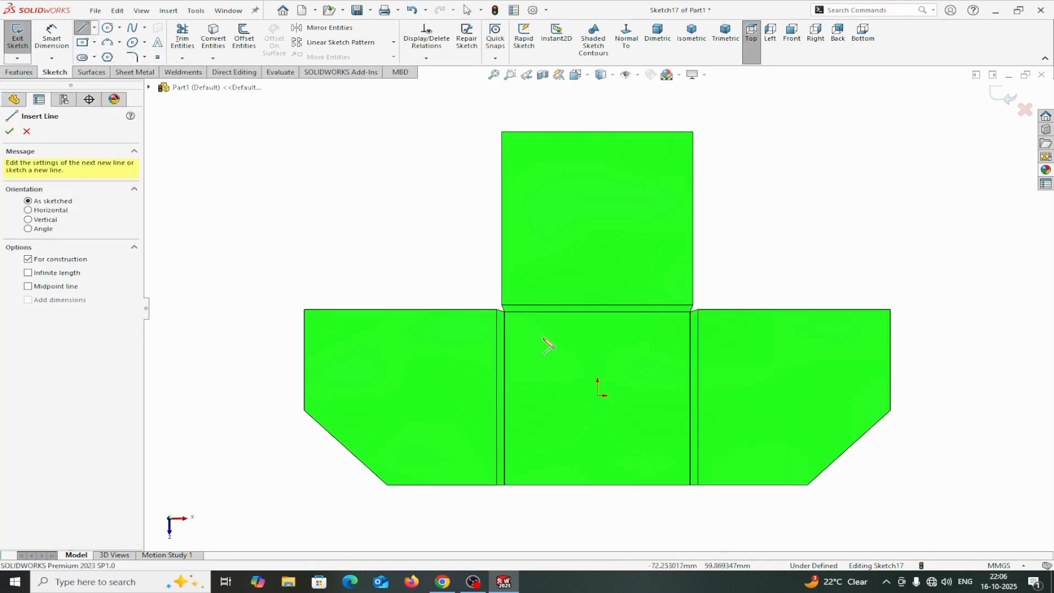
click(784, 439)
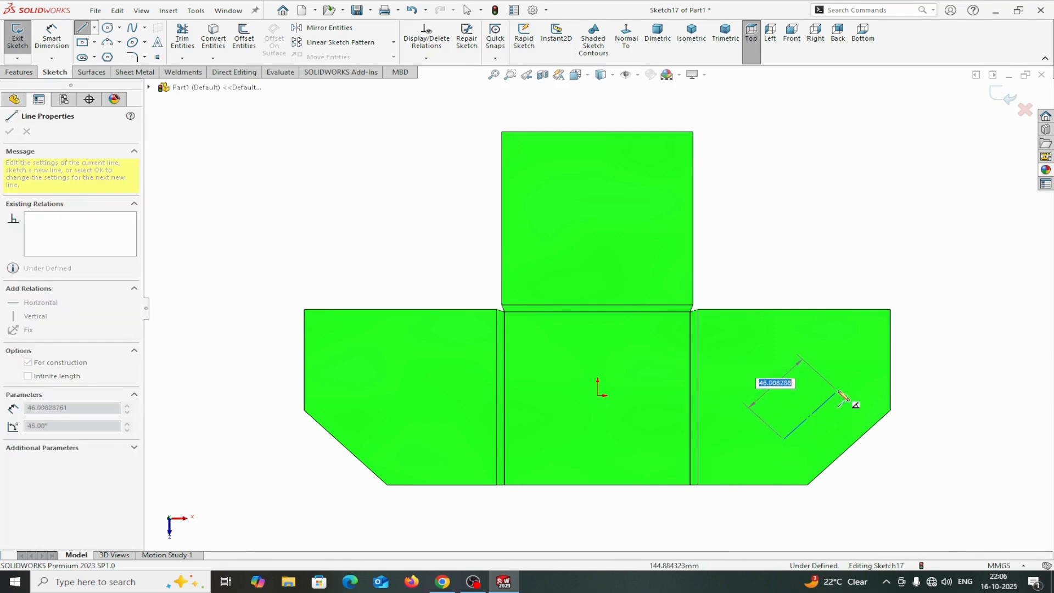
click(838, 391)
right_click(838, 391)
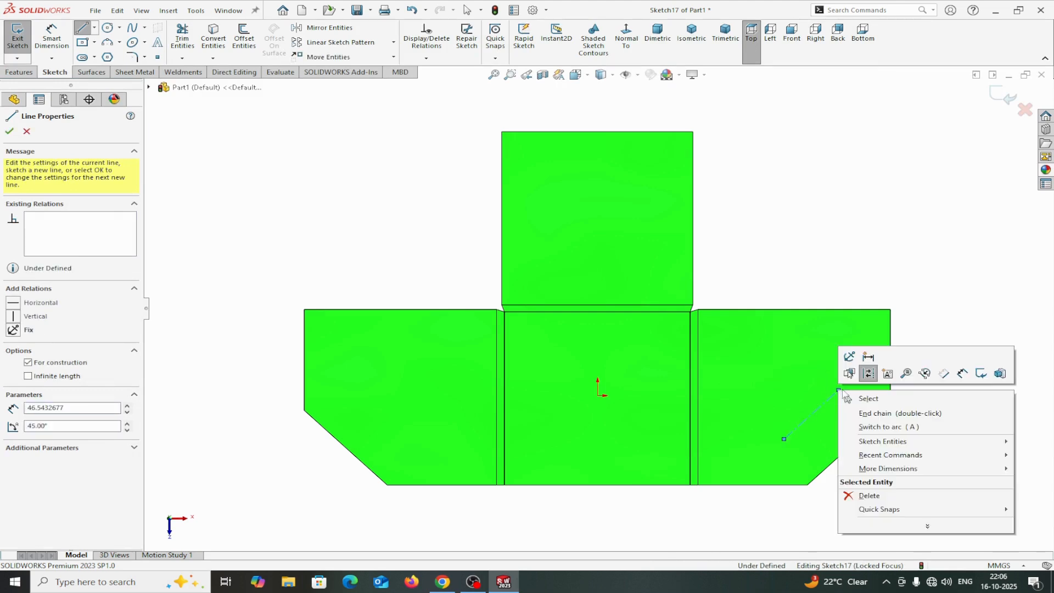
click(885, 397)
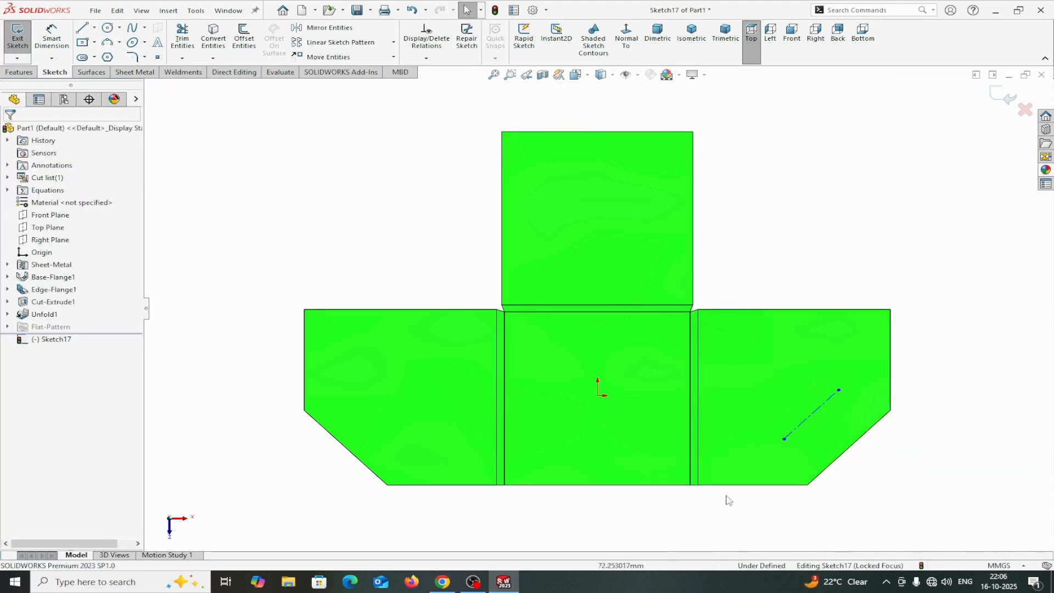
Make the centerline parallel to the flange's angled corner edge.
click(795, 433)
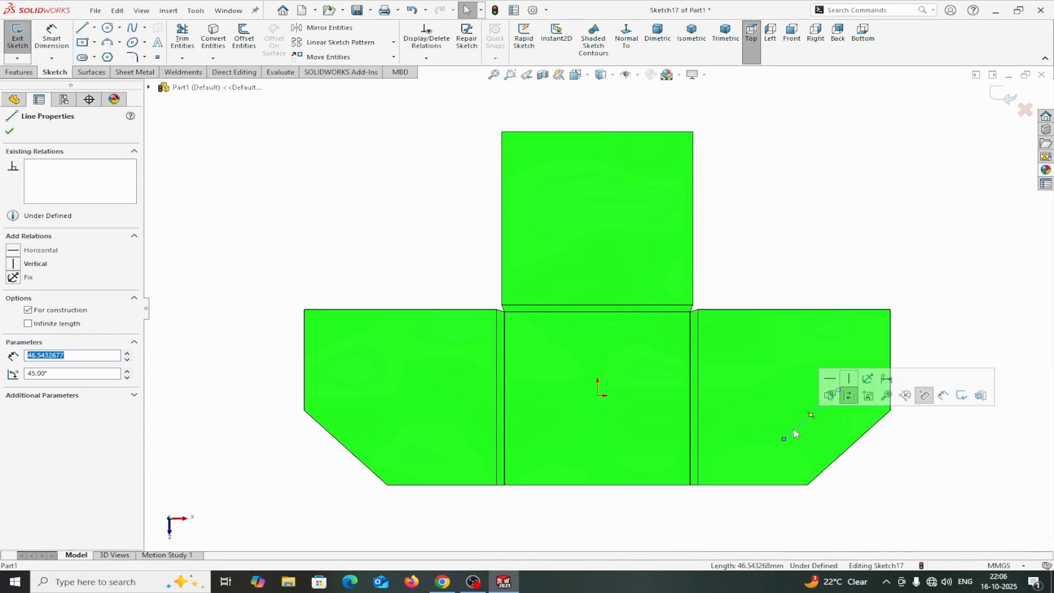
ctrl+click(831, 468)
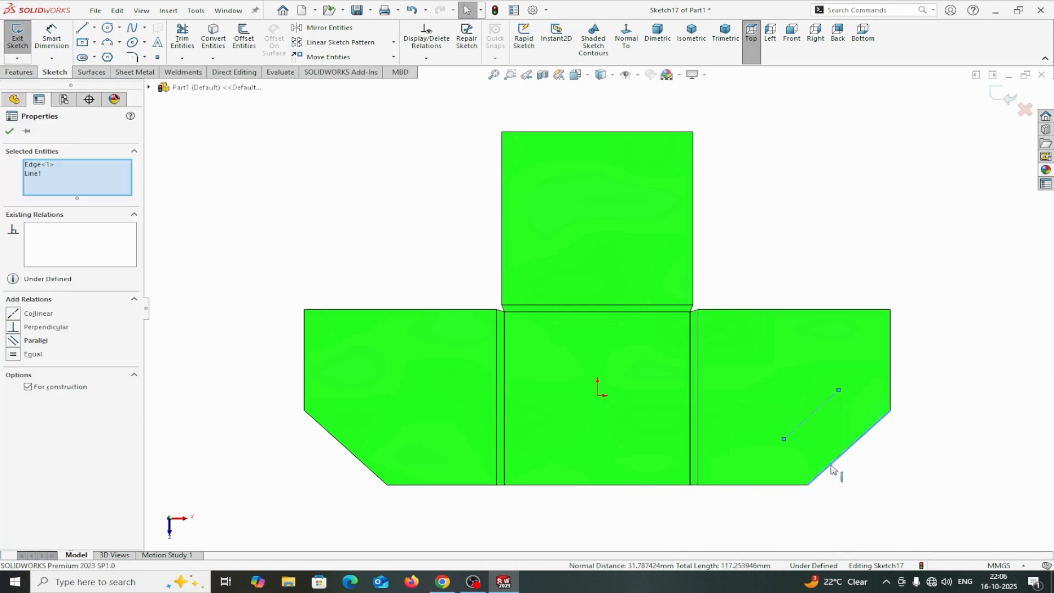
click(13, 341)
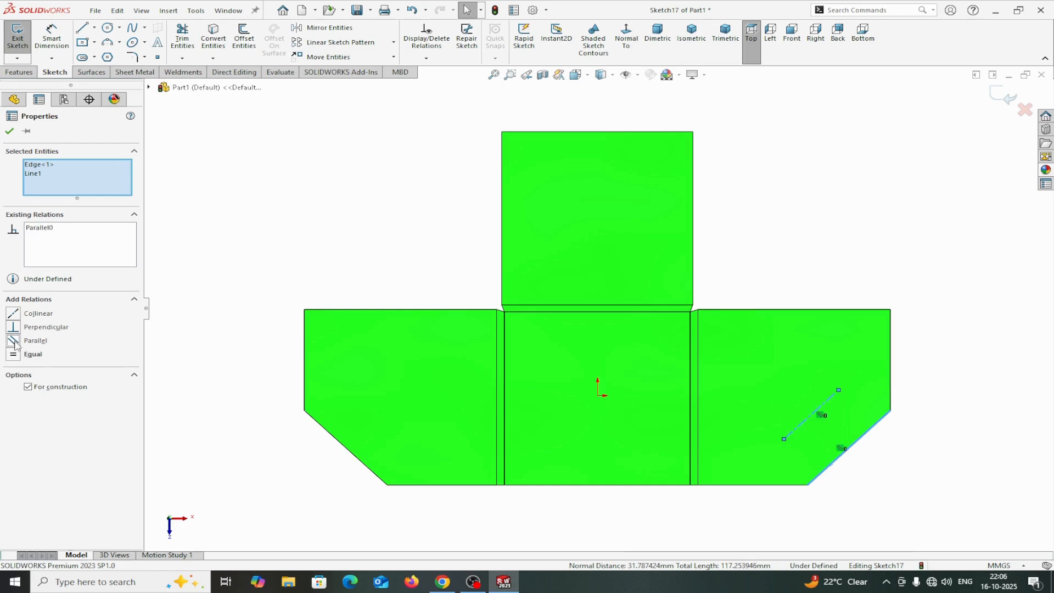
click(11, 132)
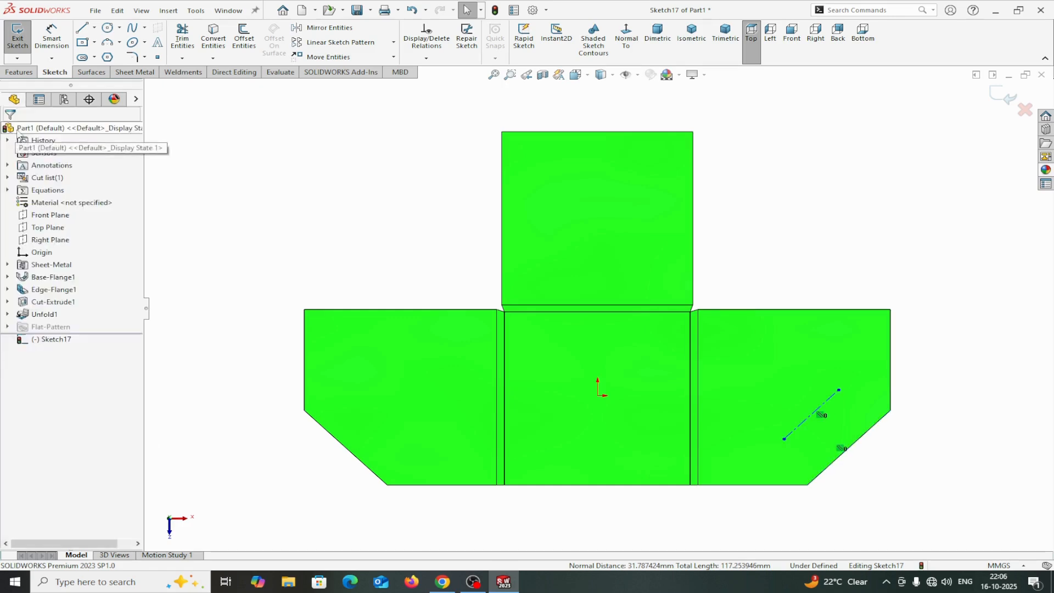
Draw a circle about 11 mm in diameter centred on the centerline's upper endpoint.
click(108, 28)
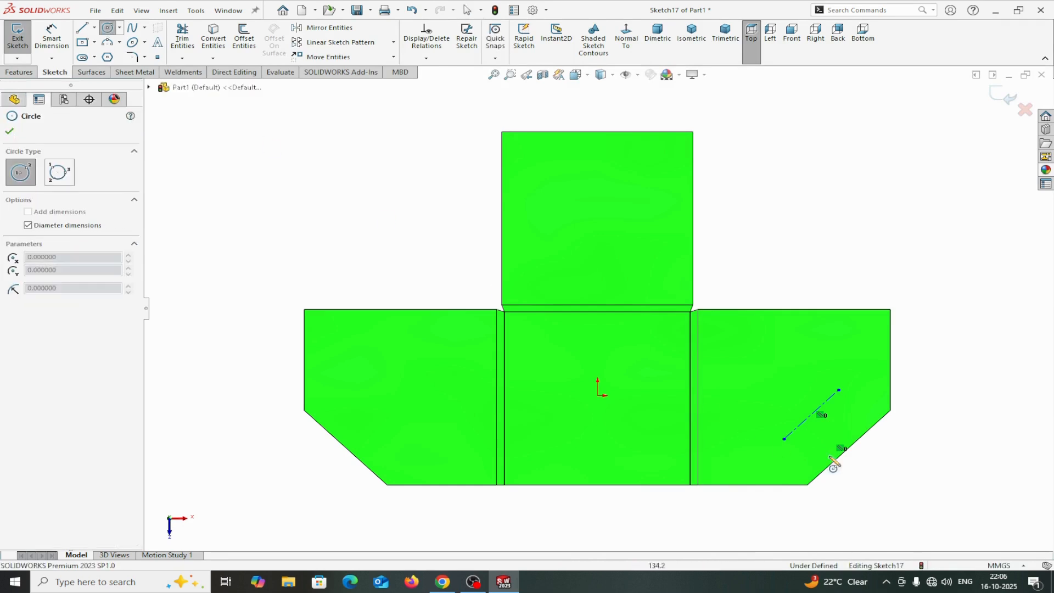
click(838, 391)
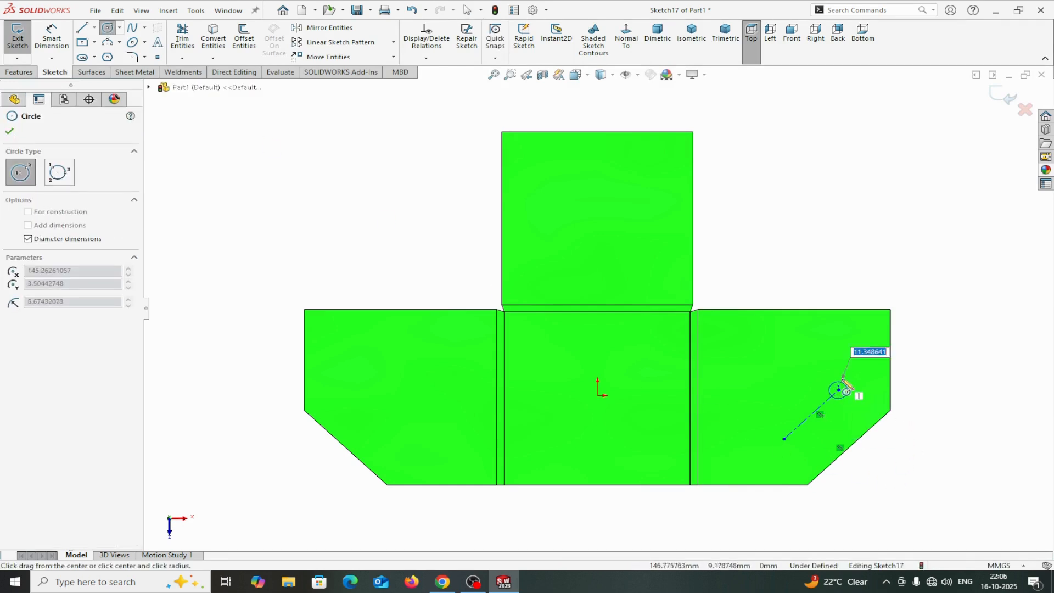
click(854, 379)
right_click(850, 376)
click(877, 383)
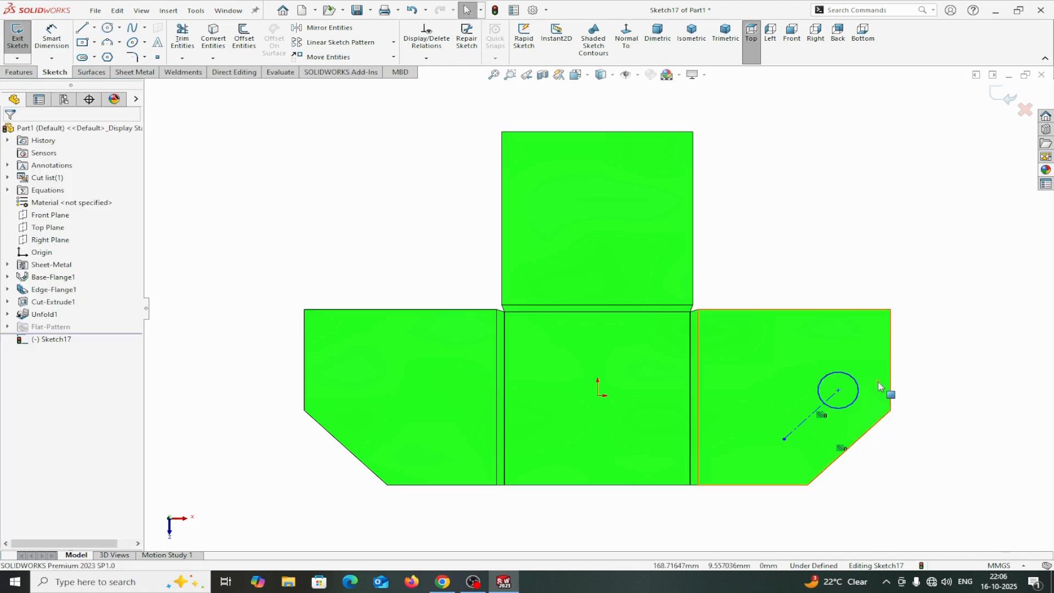
click(107, 28)
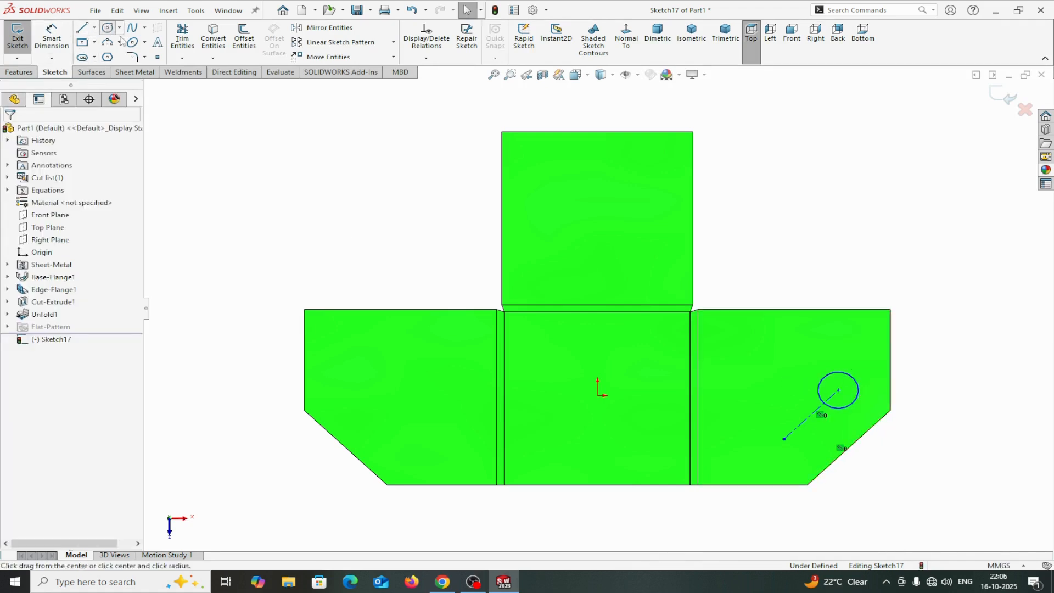
Draw a second circle about 20 mm in diameter centred on the centerline's lower endpoint.
click(784, 439)
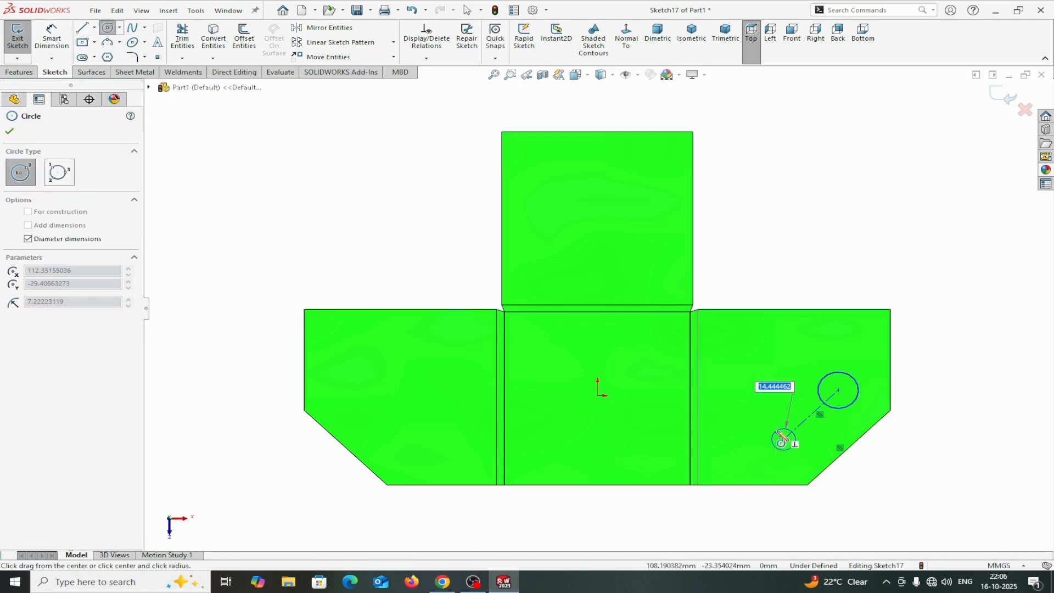
click(774, 425)
right_click(774, 426)
click(801, 437)
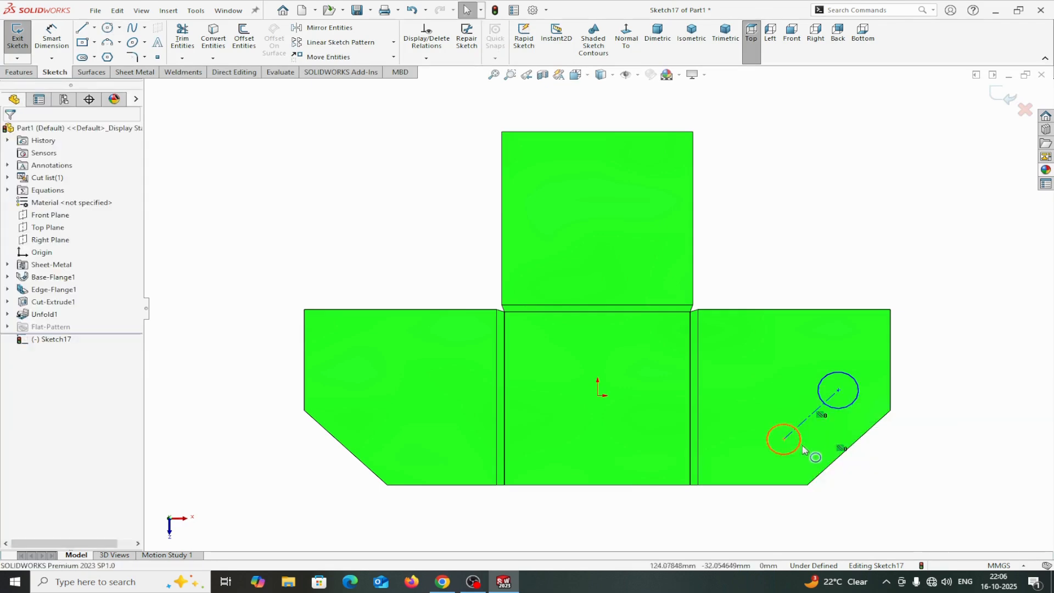
Add an Equal relation between the two circles.
click(792, 457)
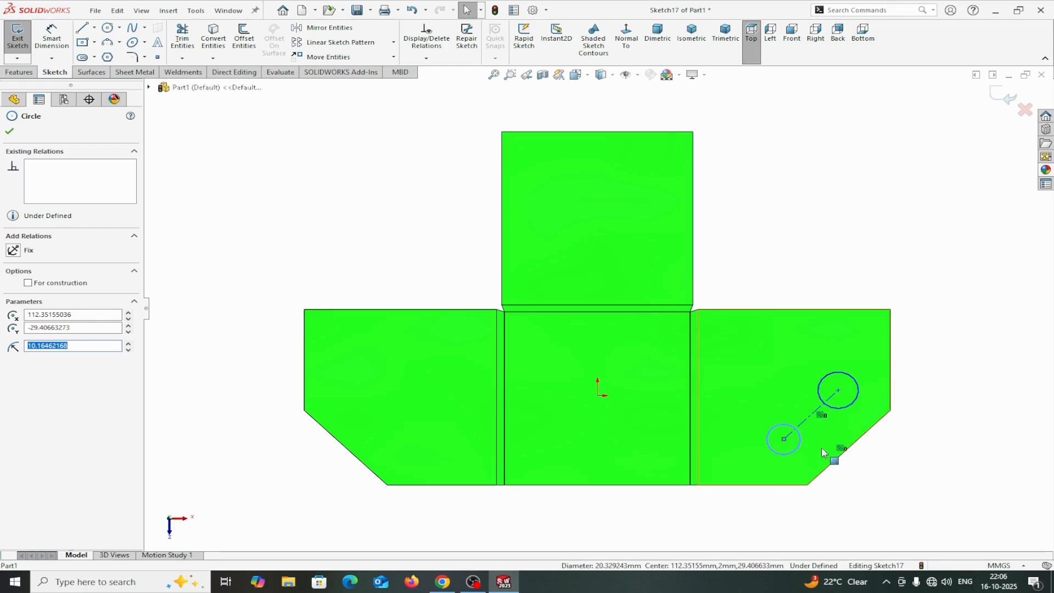
ctrl+click(849, 407)
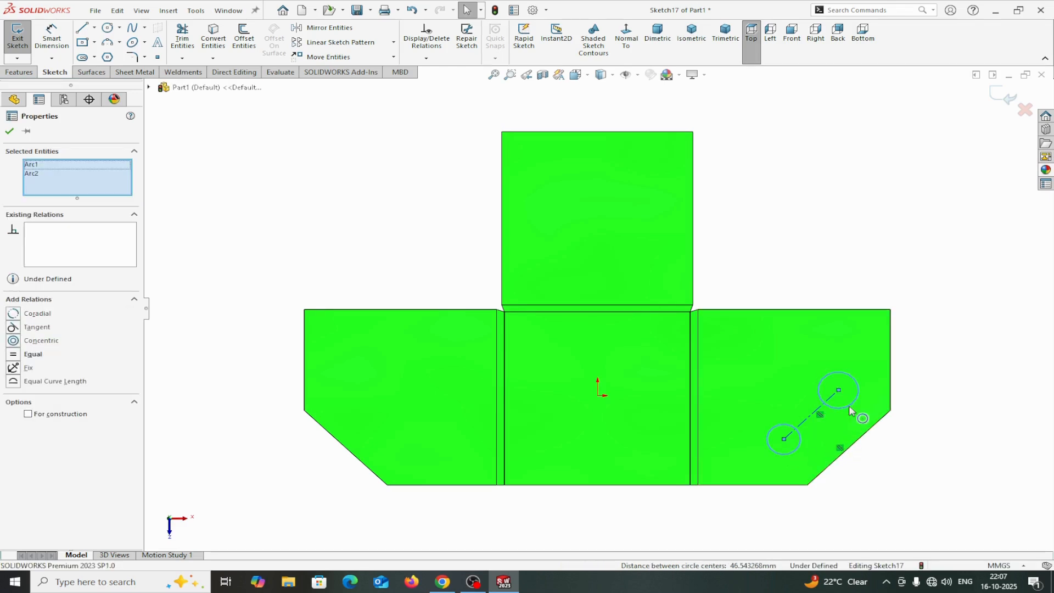
click(30, 354)
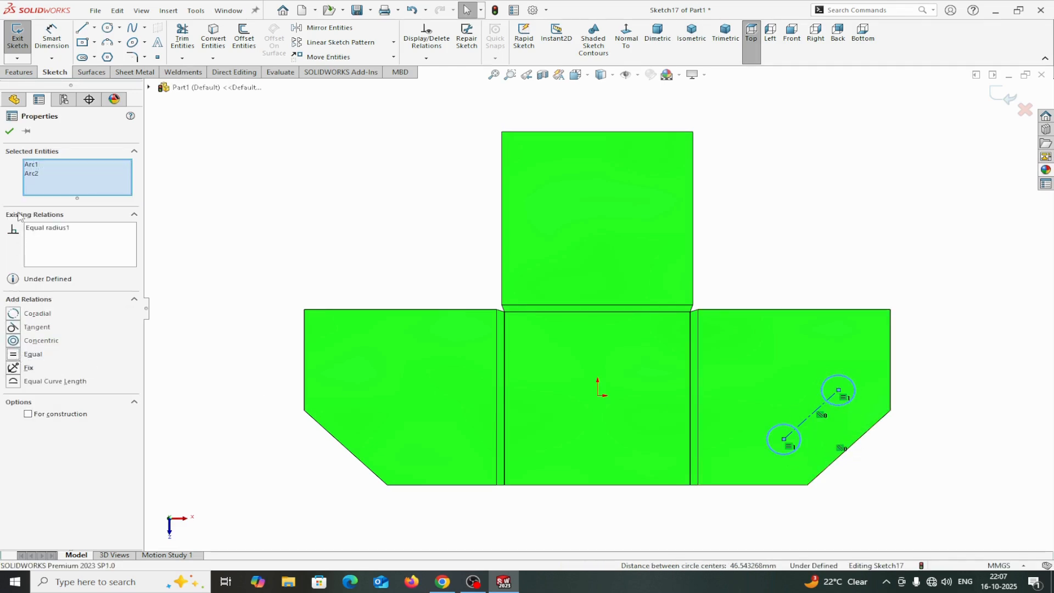
click(10, 131)
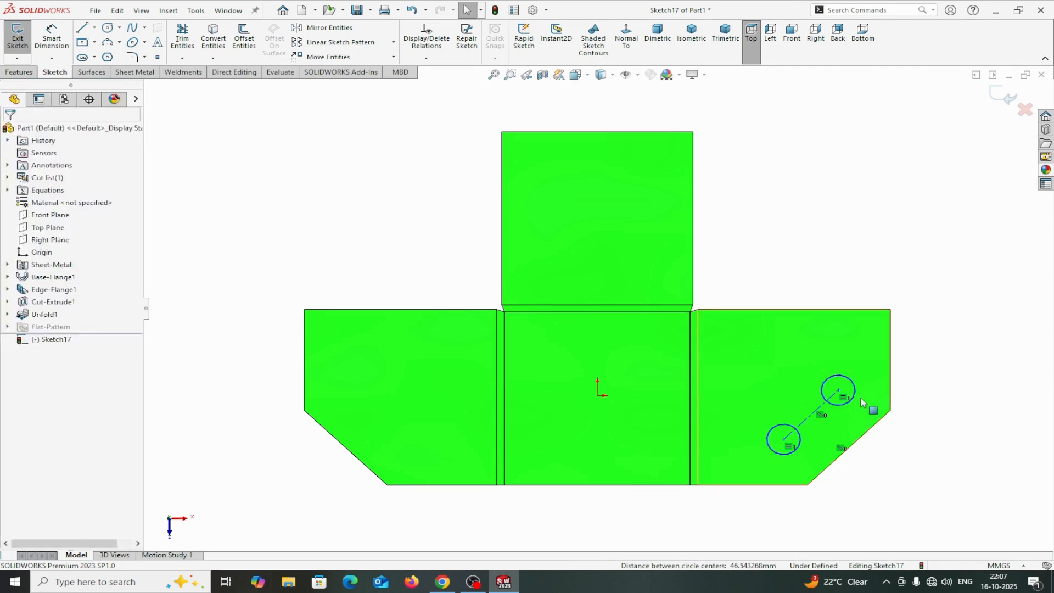
Dimension the upper circle's diameter as 6 mm.
click(55, 32)
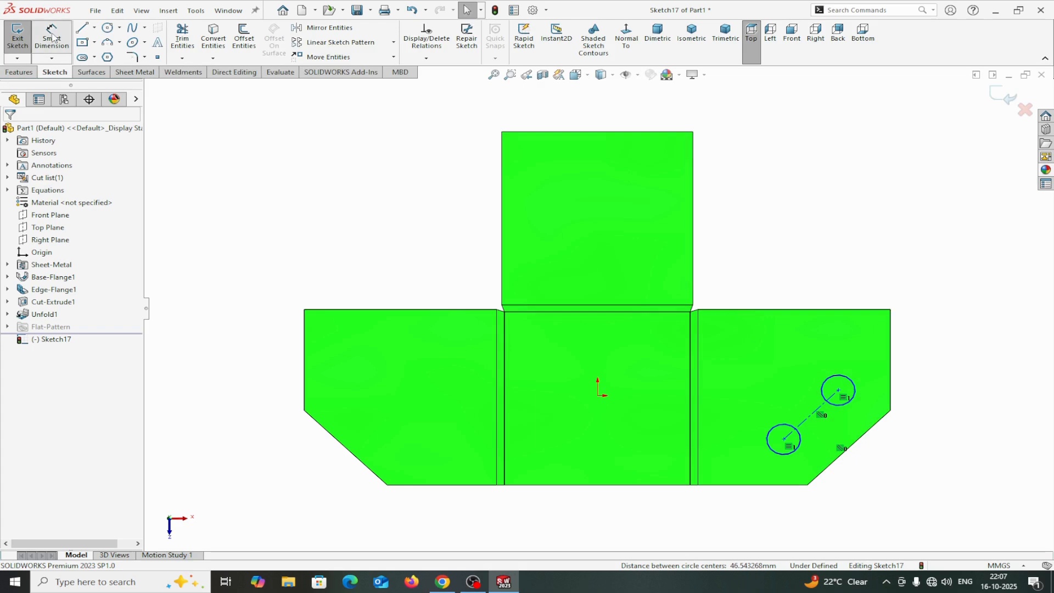
click(854, 396)
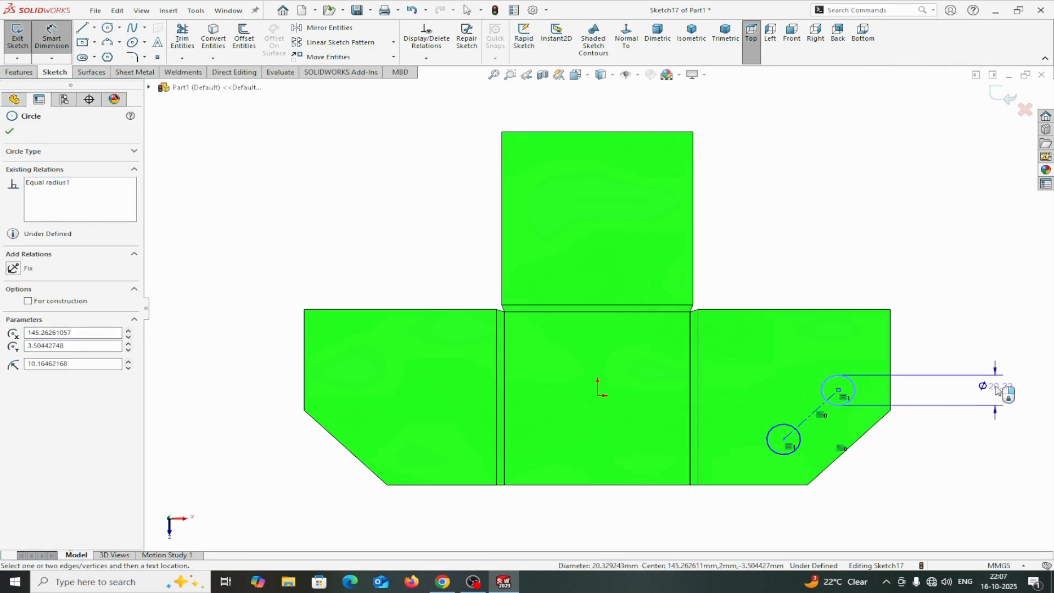
click(996, 390)
text(6)
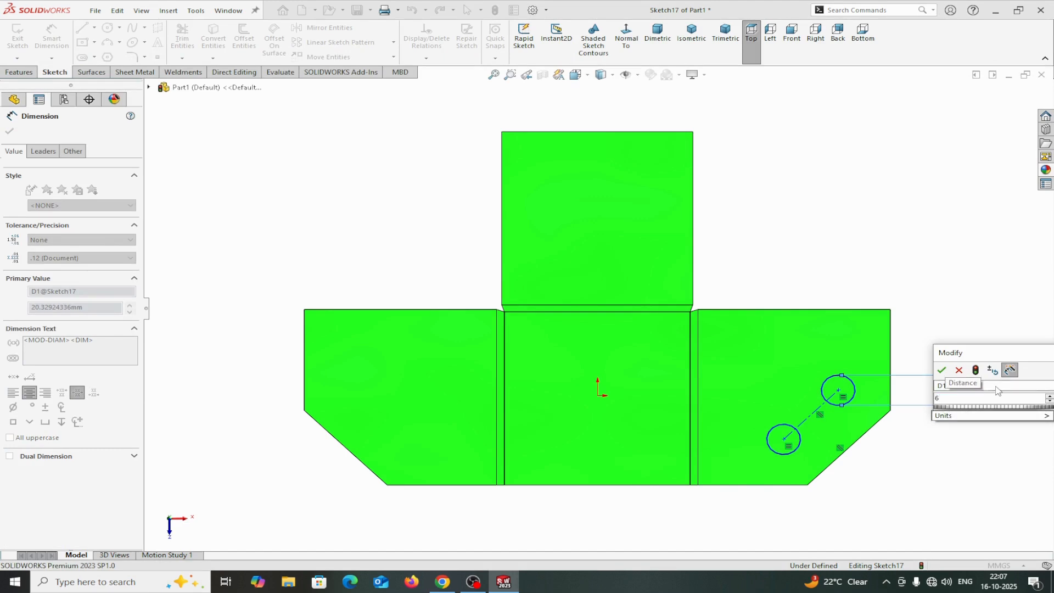
click(942, 371)
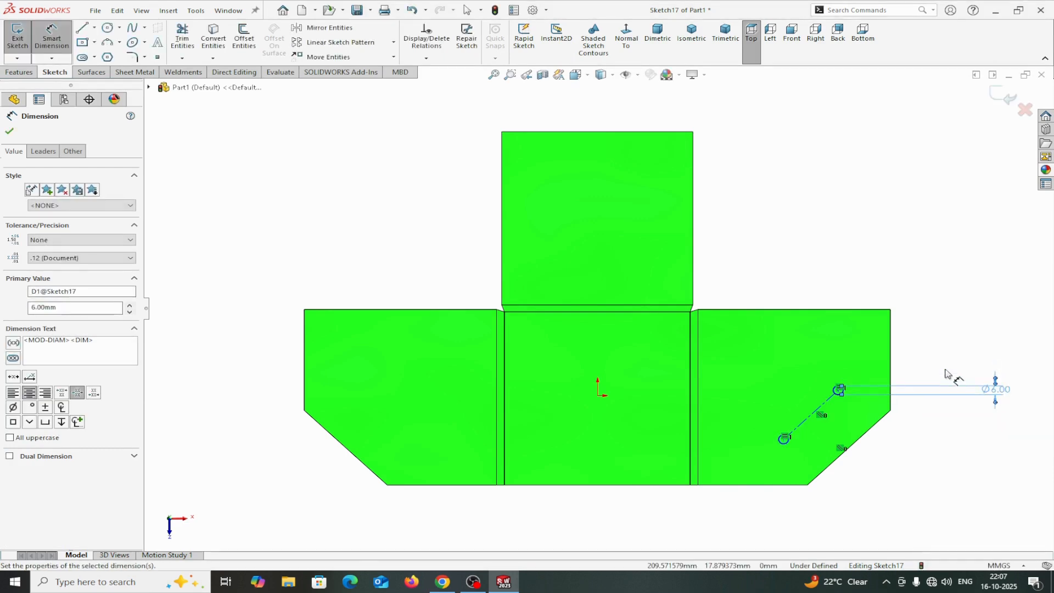
click(10, 132)
Sketch a construction centerline about 26 mm long perpendicular to the first centerline from its midpoint.
click(94, 28)
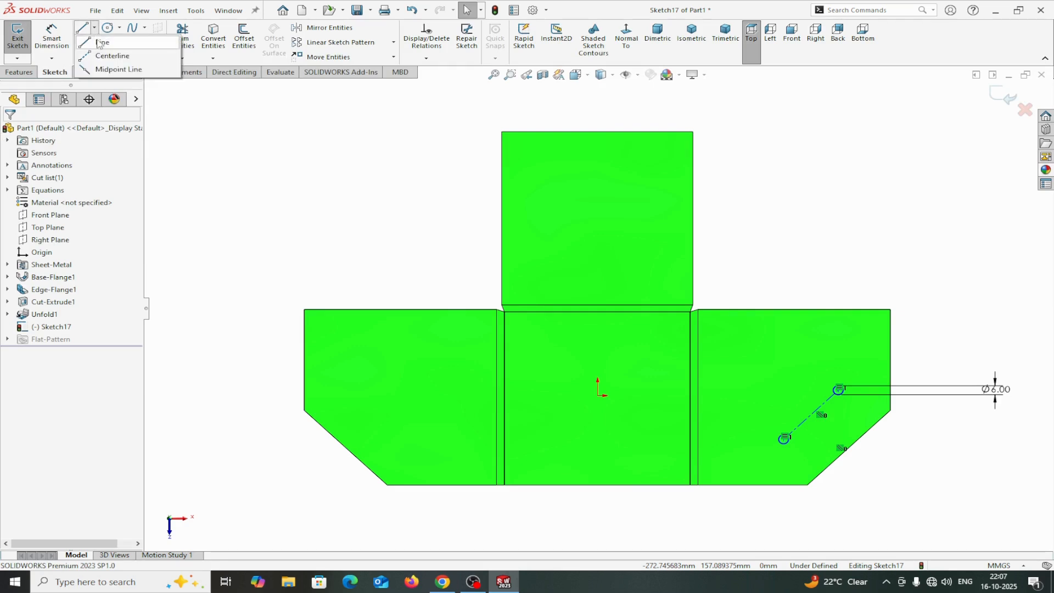
click(102, 53)
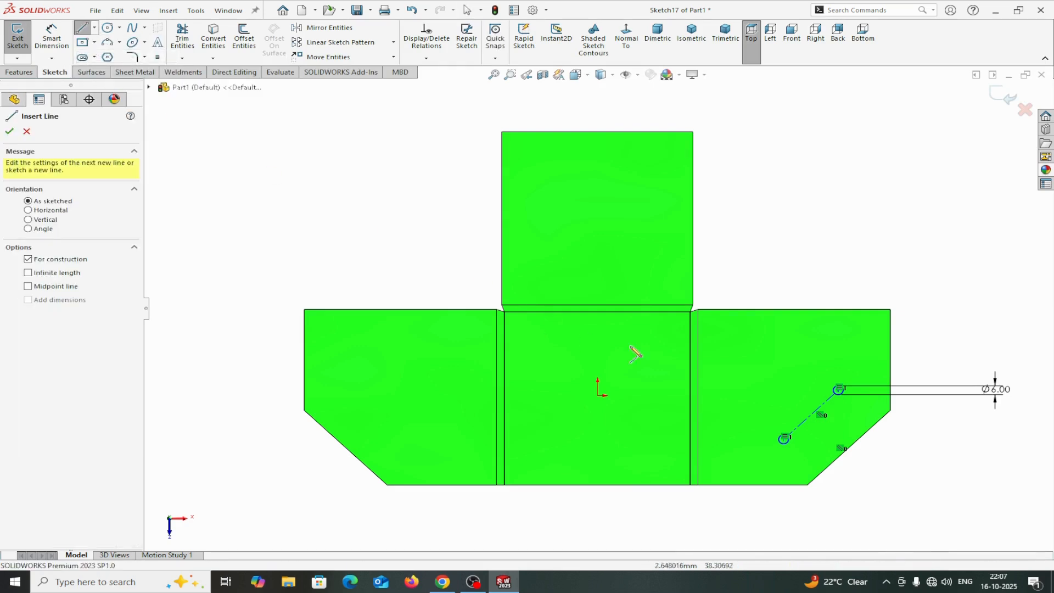
click(811, 415)
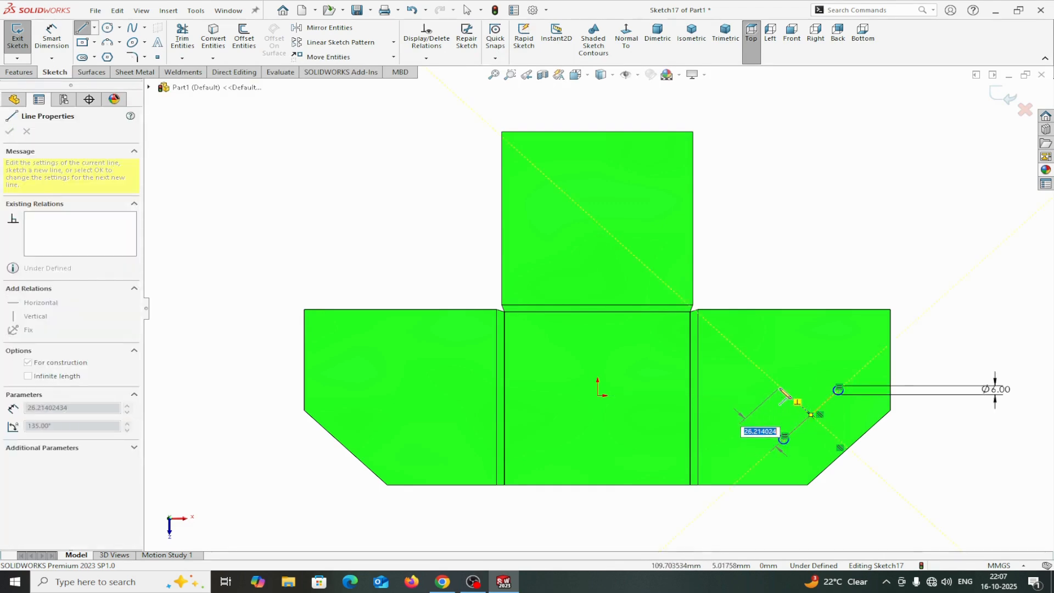
click(780, 388)
right_click(780, 388)
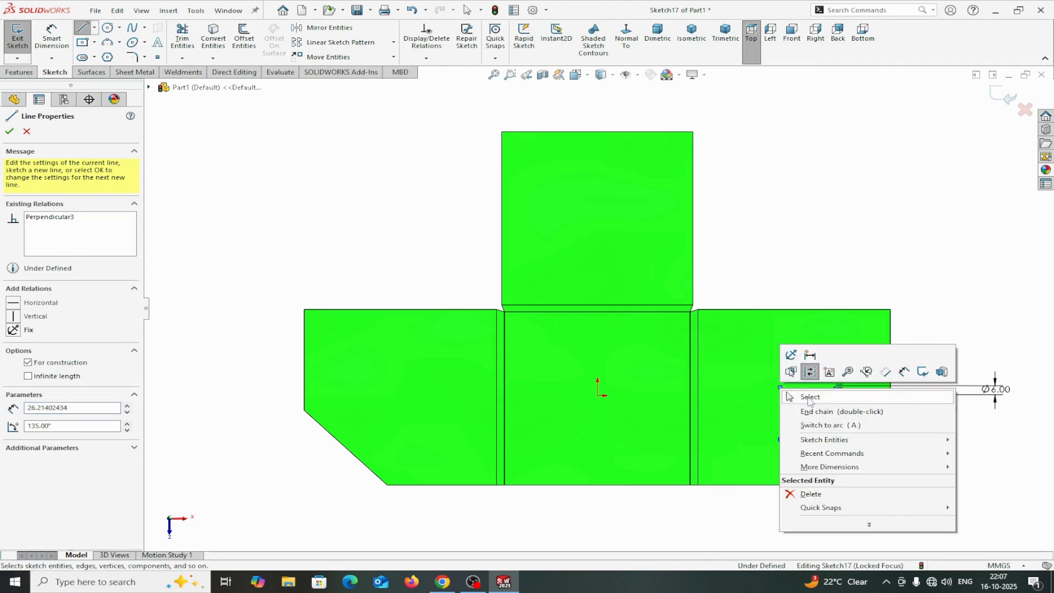
click(802, 396)
click(799, 404)
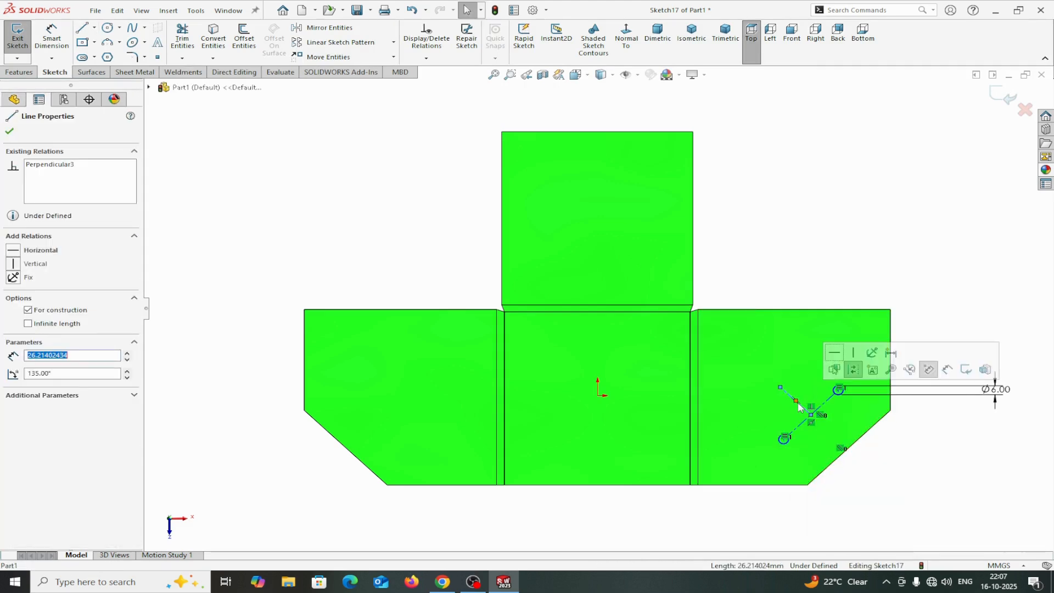
ctrl+click(799, 426)
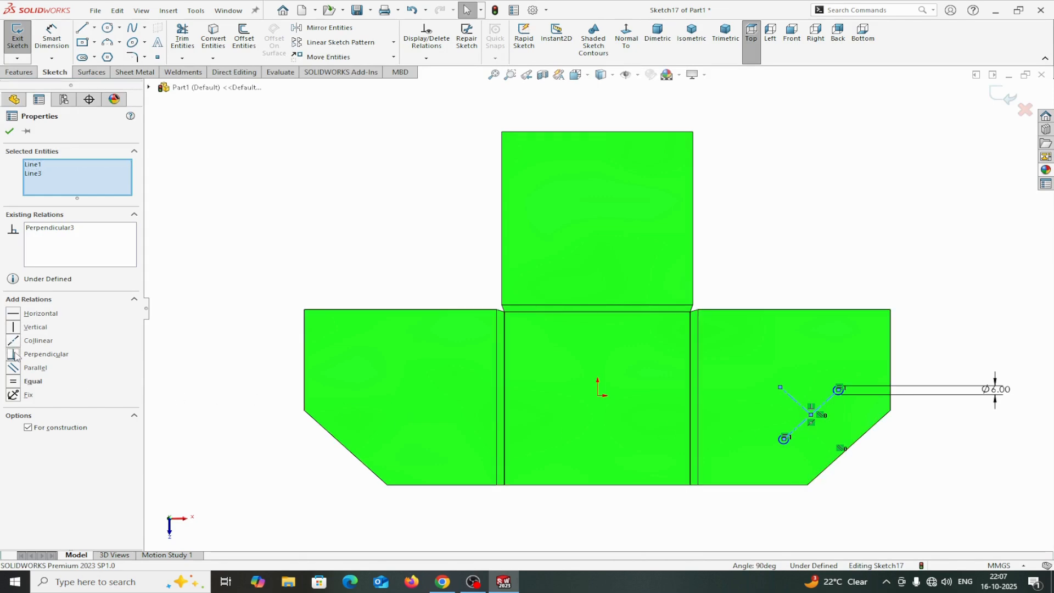
click(11, 132)
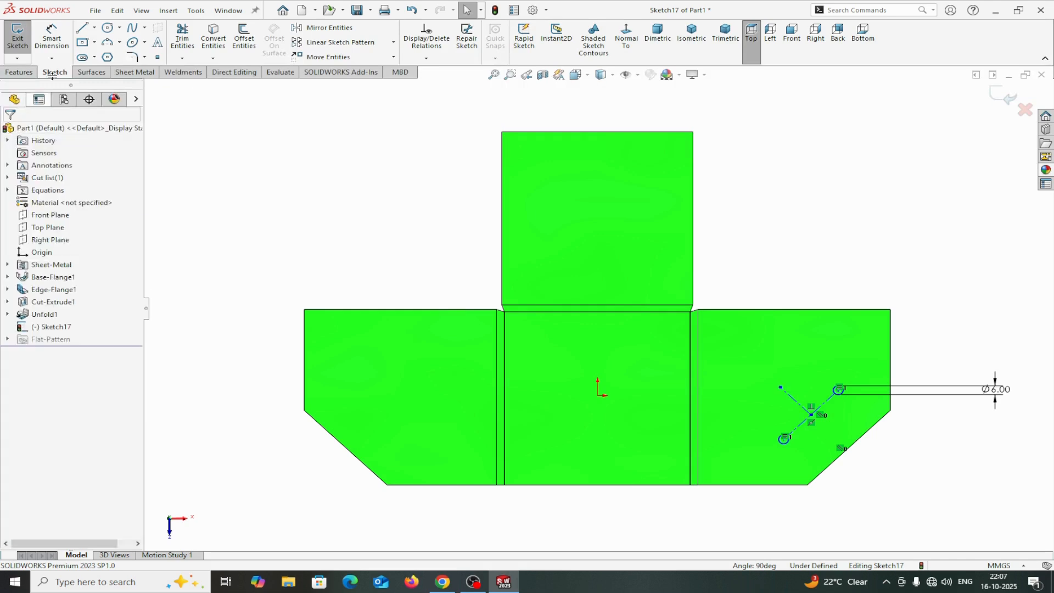
Draw a larger circle centred on the new centerline's outer endpoint.
click(108, 28)
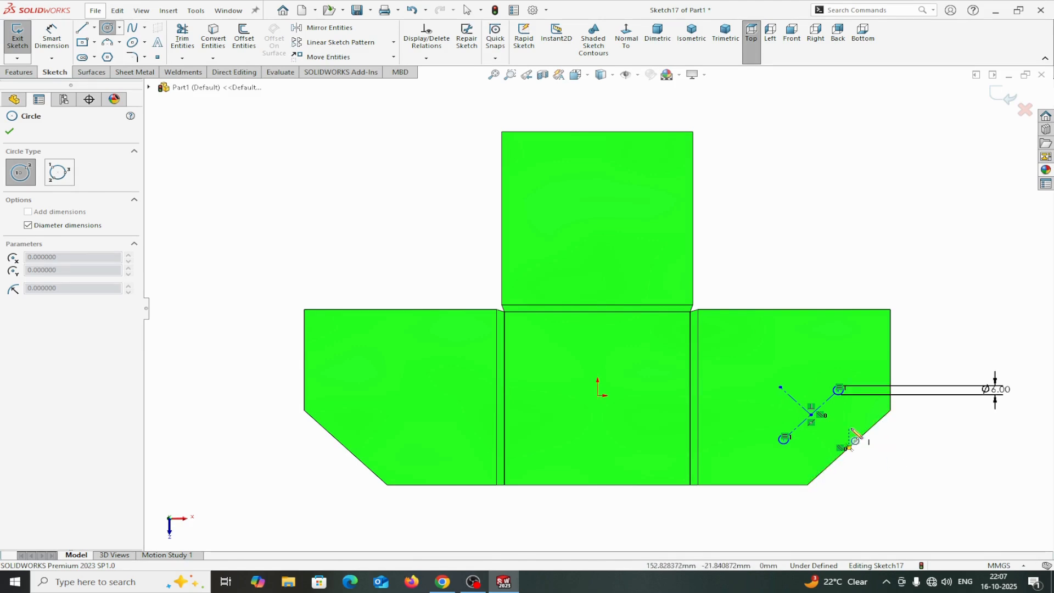
click(780, 387)
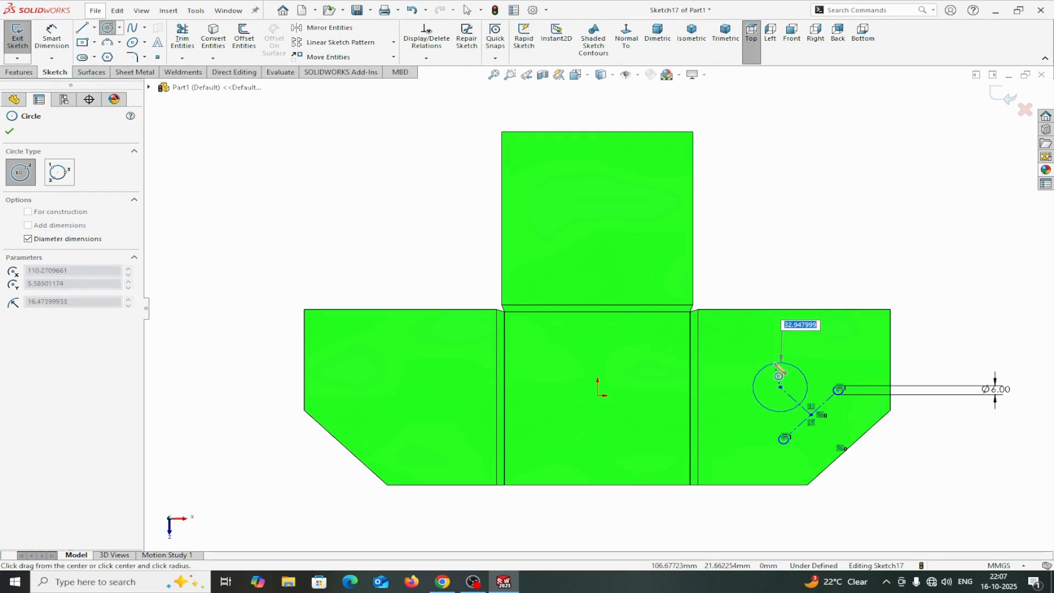
click(776, 363)
right_click(776, 364)
click(804, 374)
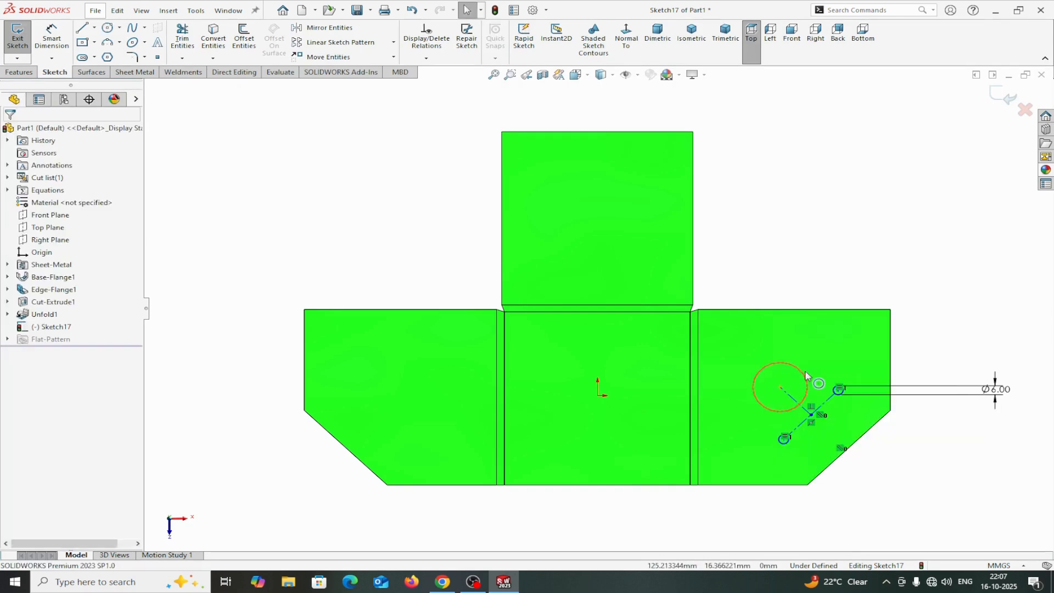
Dimension the lower small circle's centre 30 mm from the flange's bottom edge.
scroll(869, 438, down, 2)
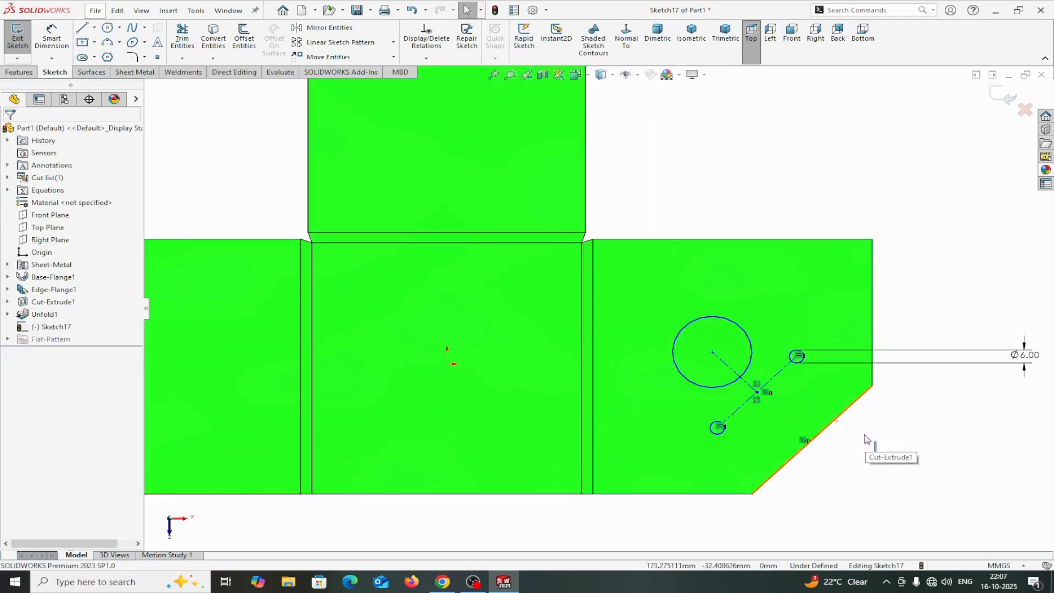
click(52, 34)
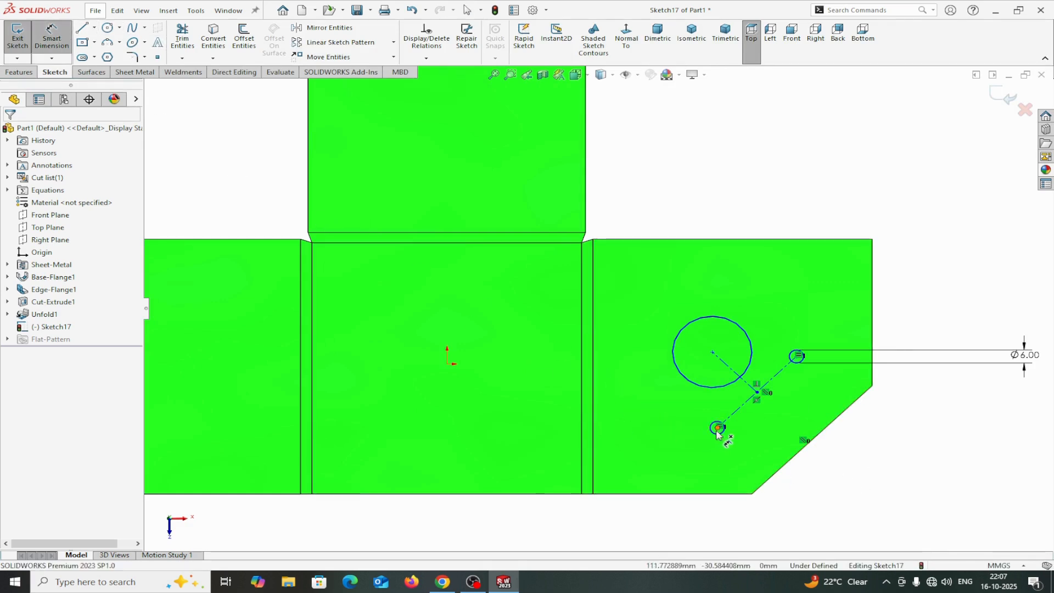
scroll(718, 431, down, 3)
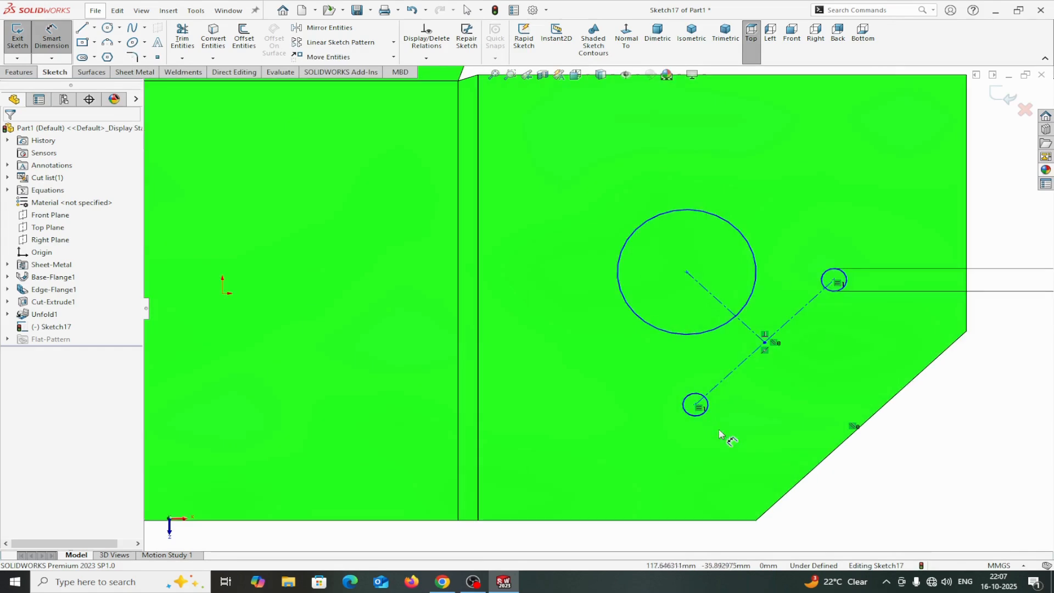
click(696, 406)
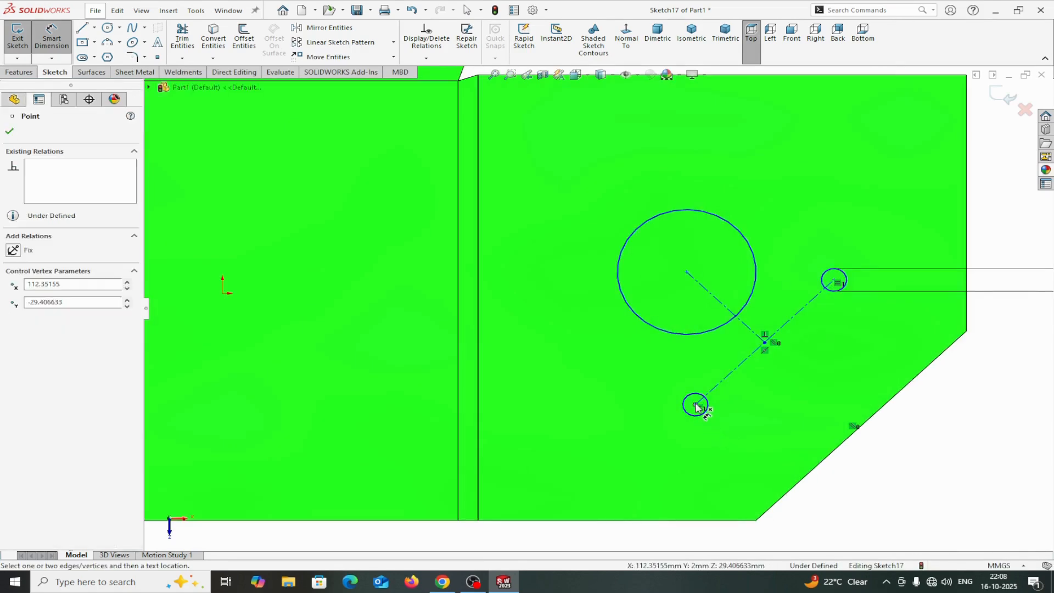
click(700, 520)
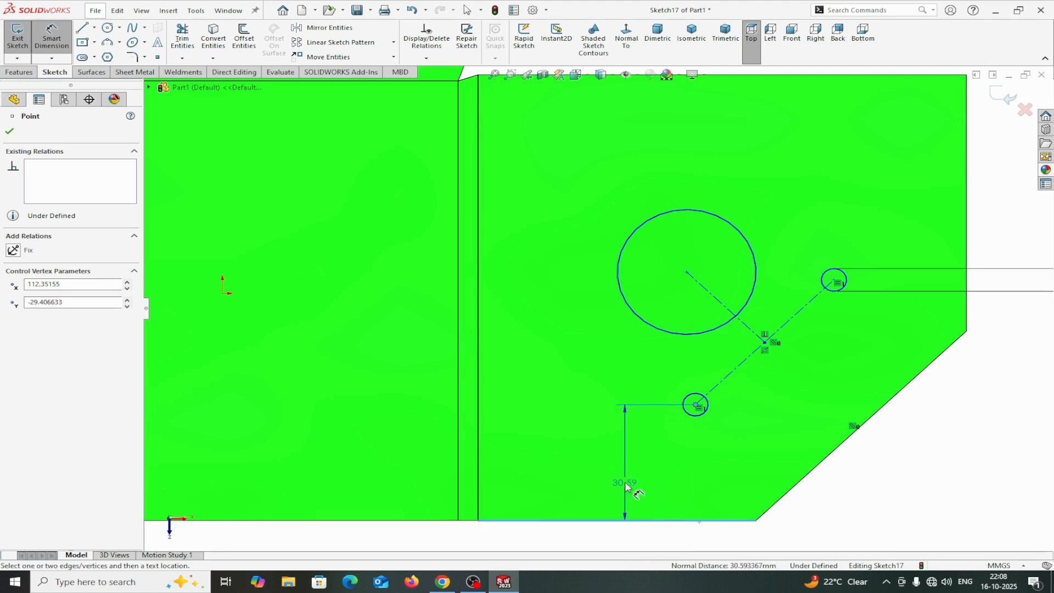
click(656, 485)
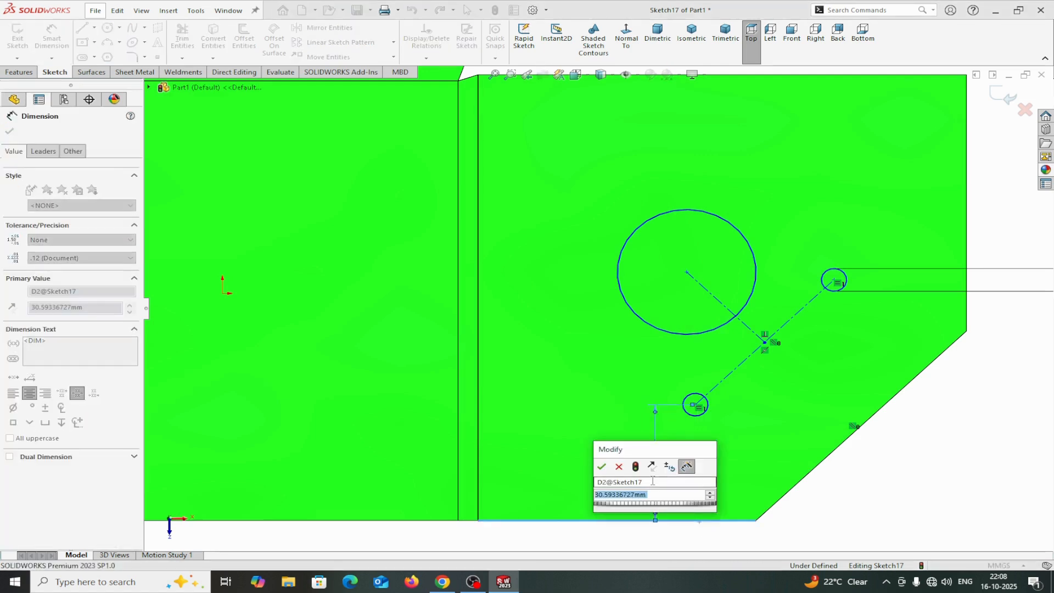
text(30)
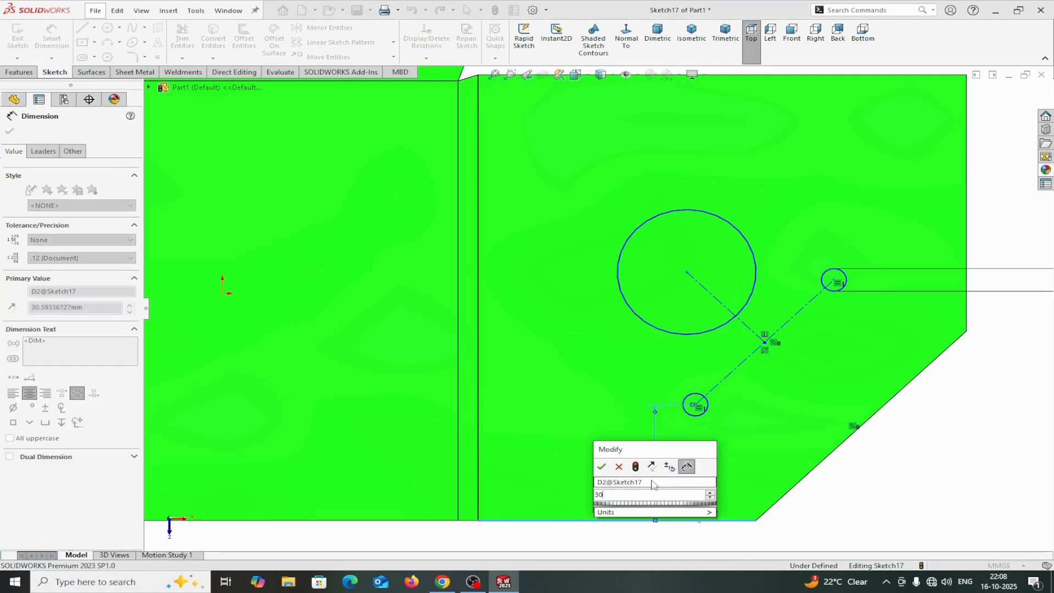
click(602, 467)
Dimension the distance between the diagonal centerline and the angled corner edge as 30 mm.
scroll(906, 302, up, 2)
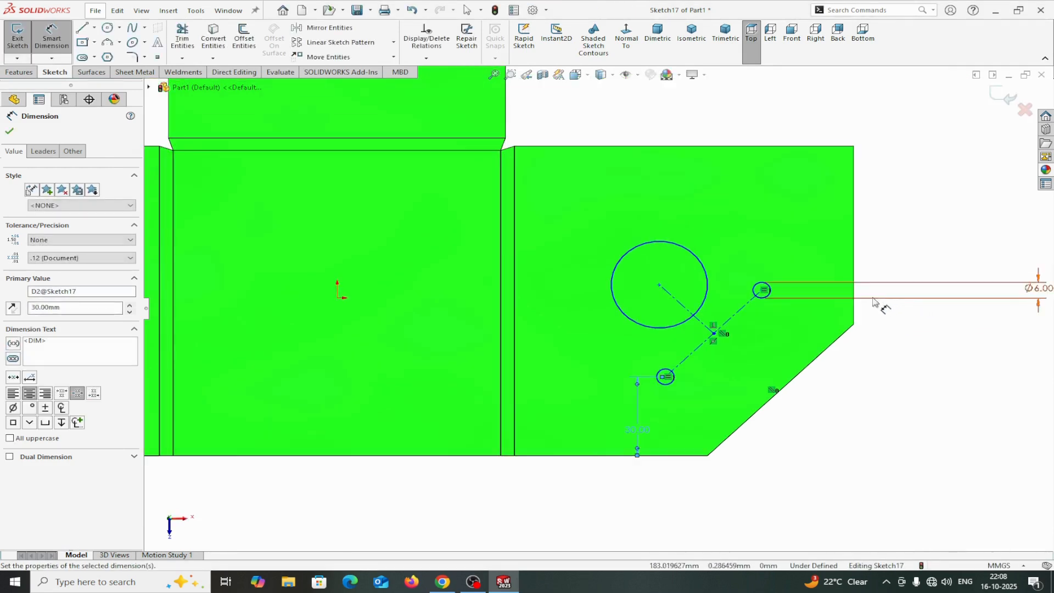
scroll(879, 301, down, 1)
click(689, 325)
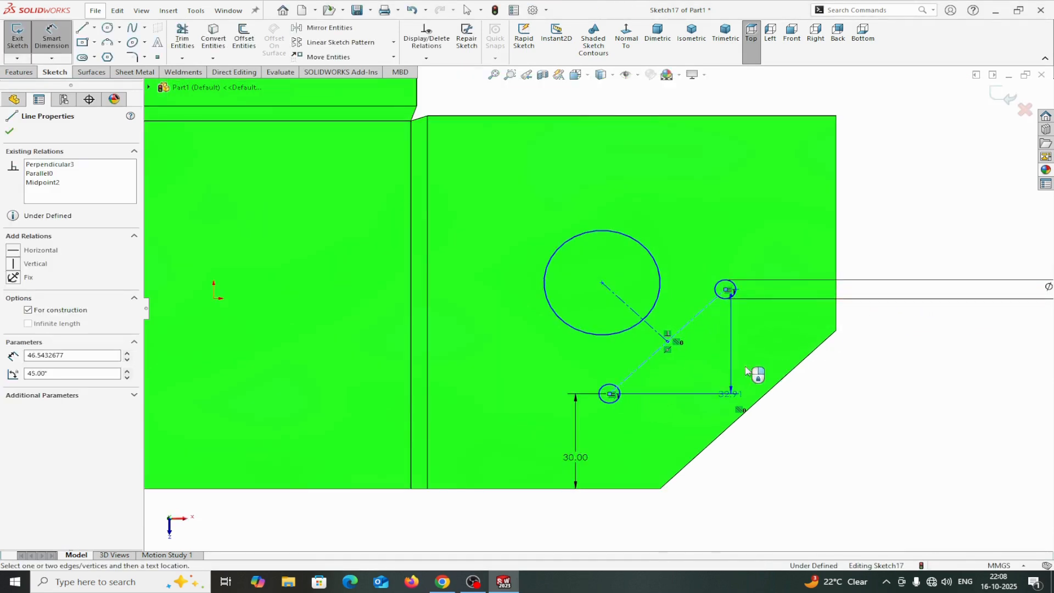
click(774, 387)
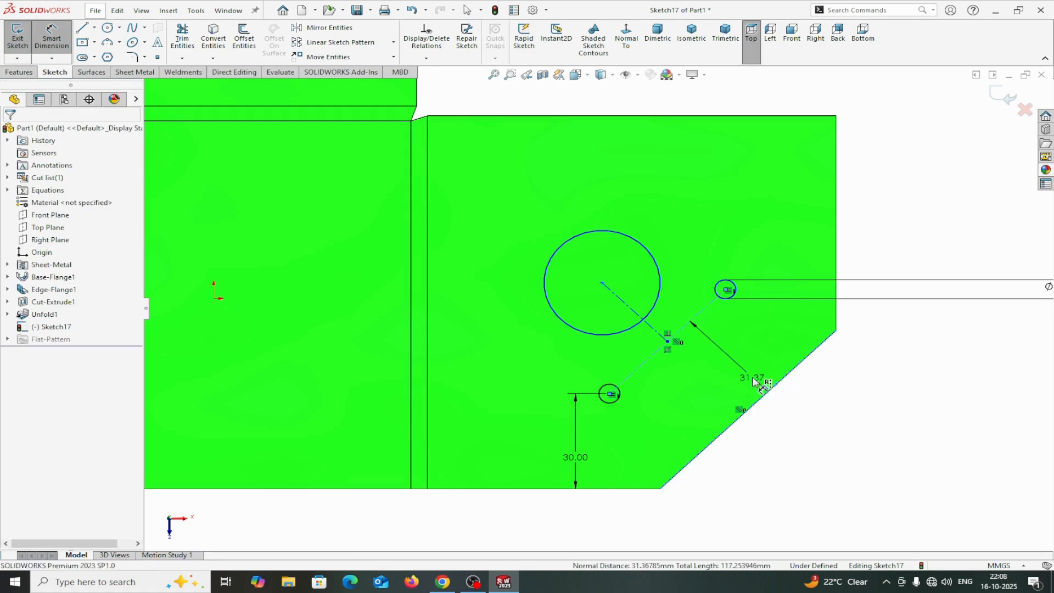
click(753, 380)
text(30)
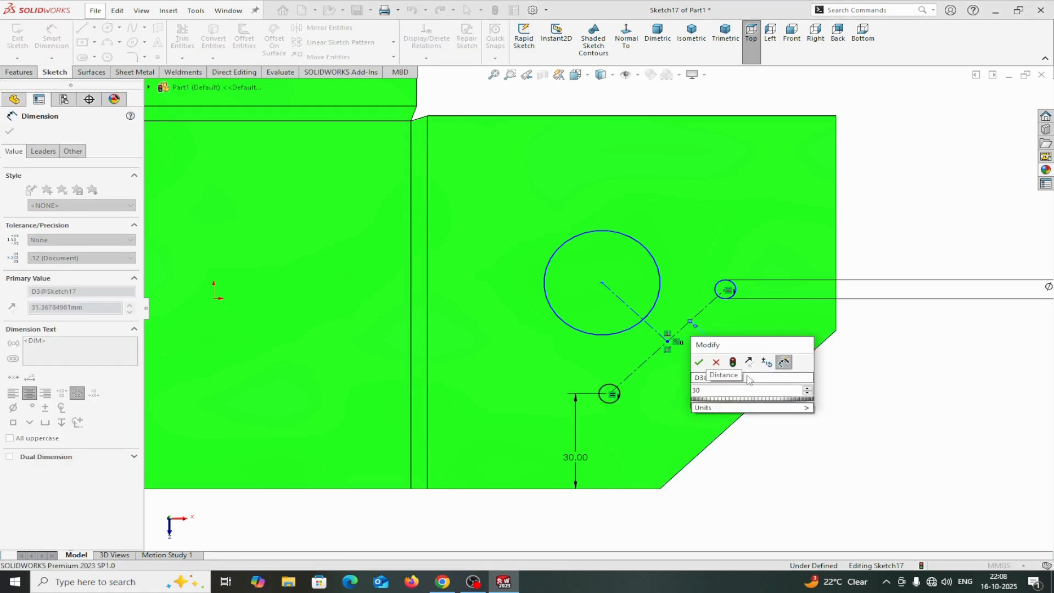
click(698, 362)
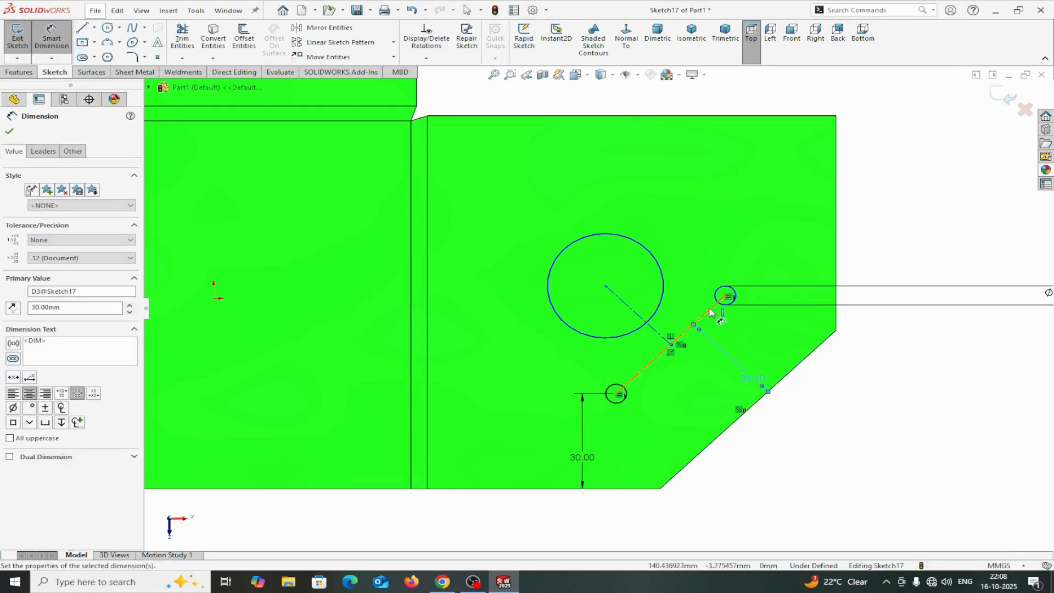
click(10, 133)
Dimension the upper small circle's centre 30 mm from the flange's right edge.
scroll(706, 259, down, 3)
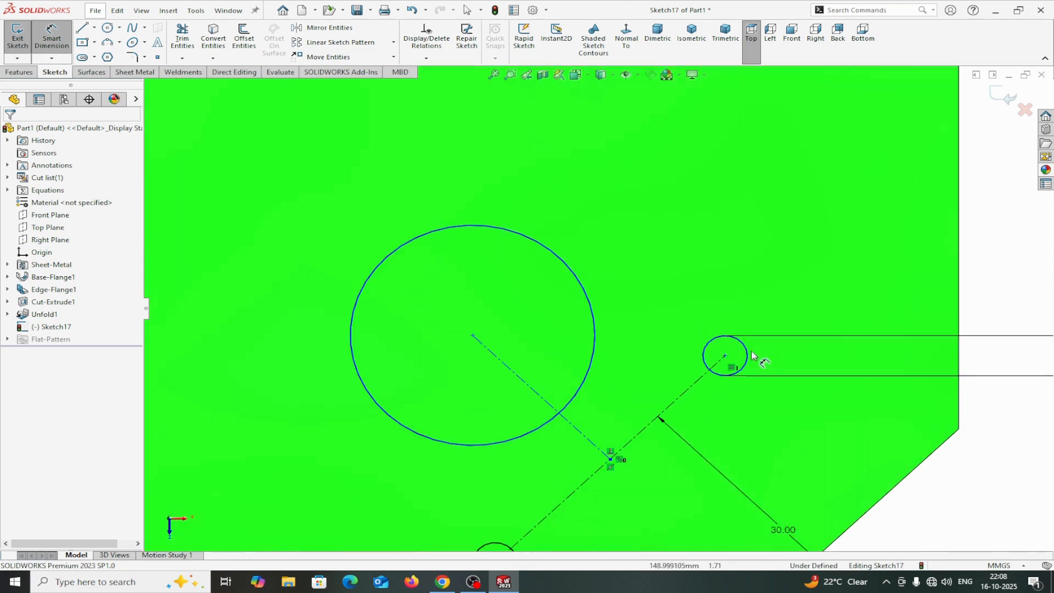
click(724, 356)
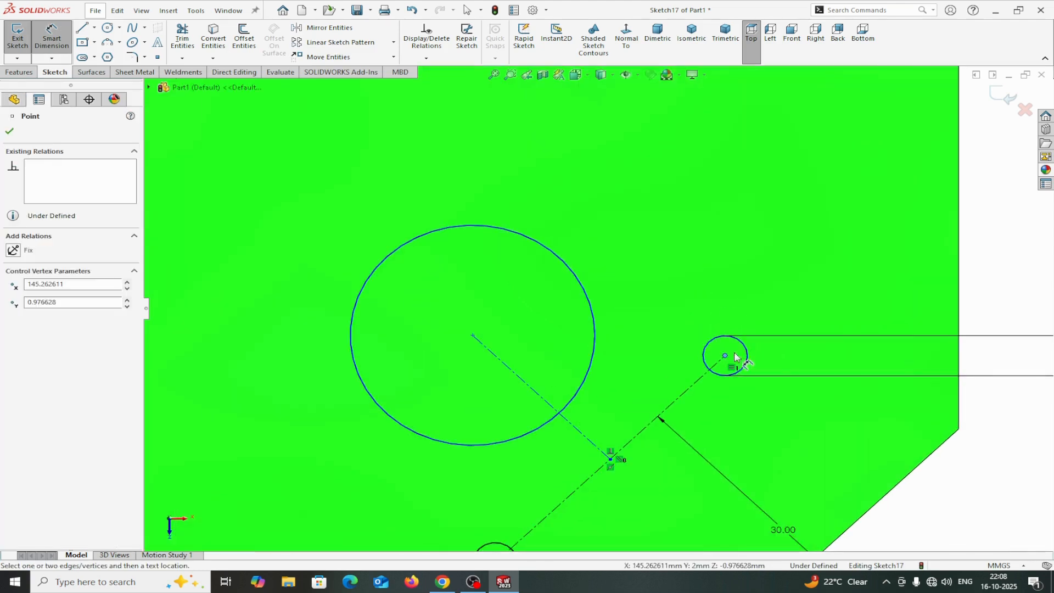
click(959, 309)
click(901, 247)
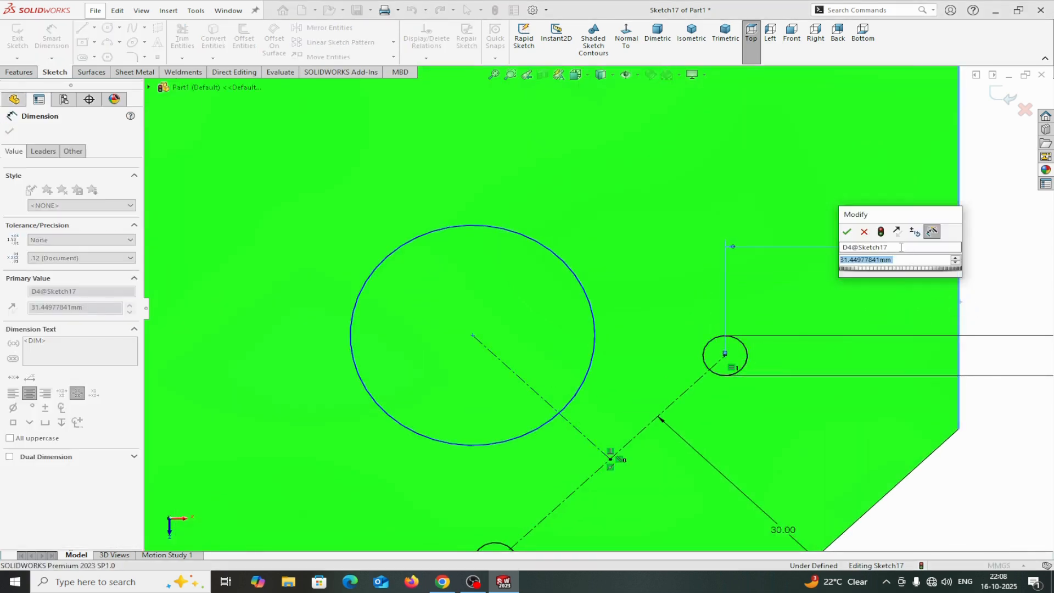
text(30)
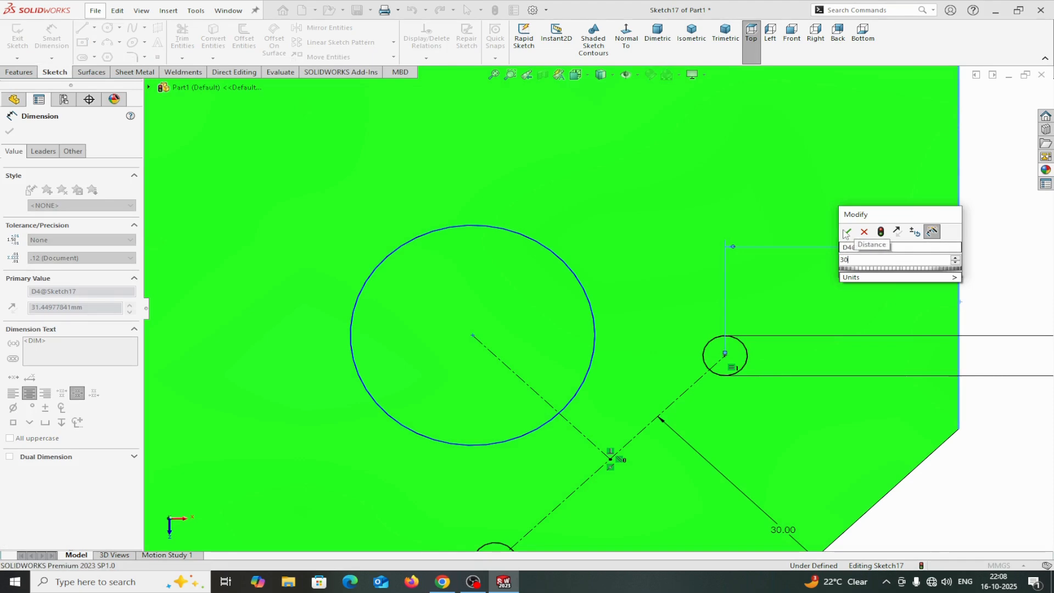
click(846, 231)
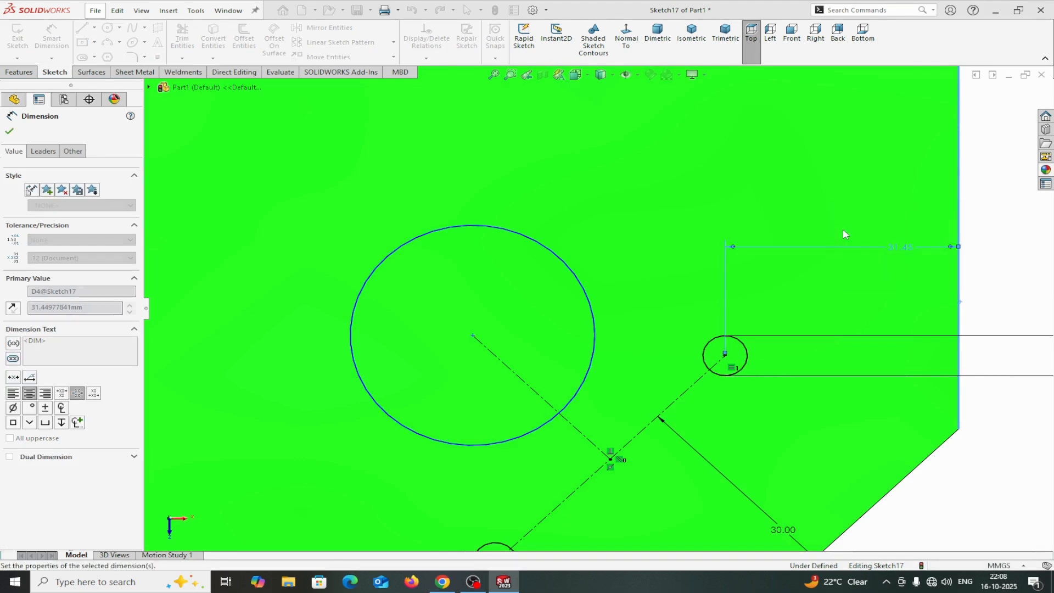
click(9, 130)
Set the large circle's diameter to 40 mm.
click(52, 37)
scroll(466, 270, up, 2)
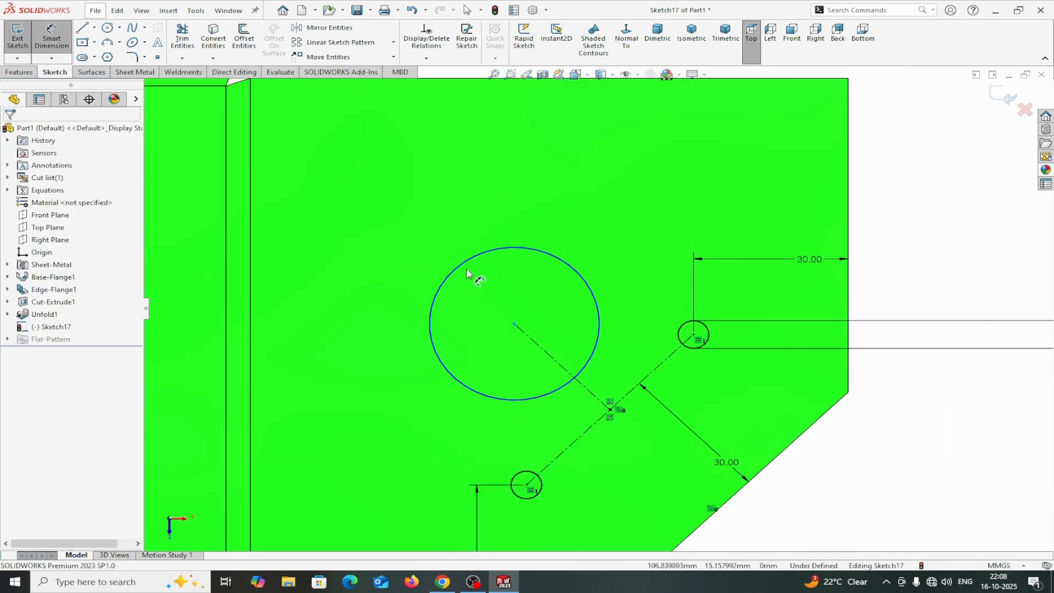
scroll(593, 296, up, 2)
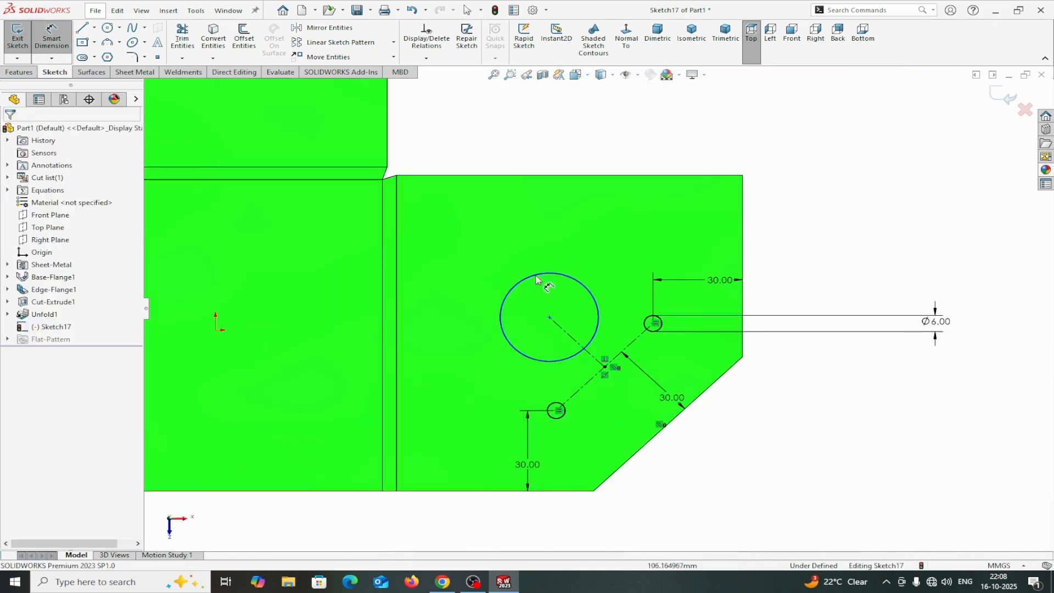
click(576, 283)
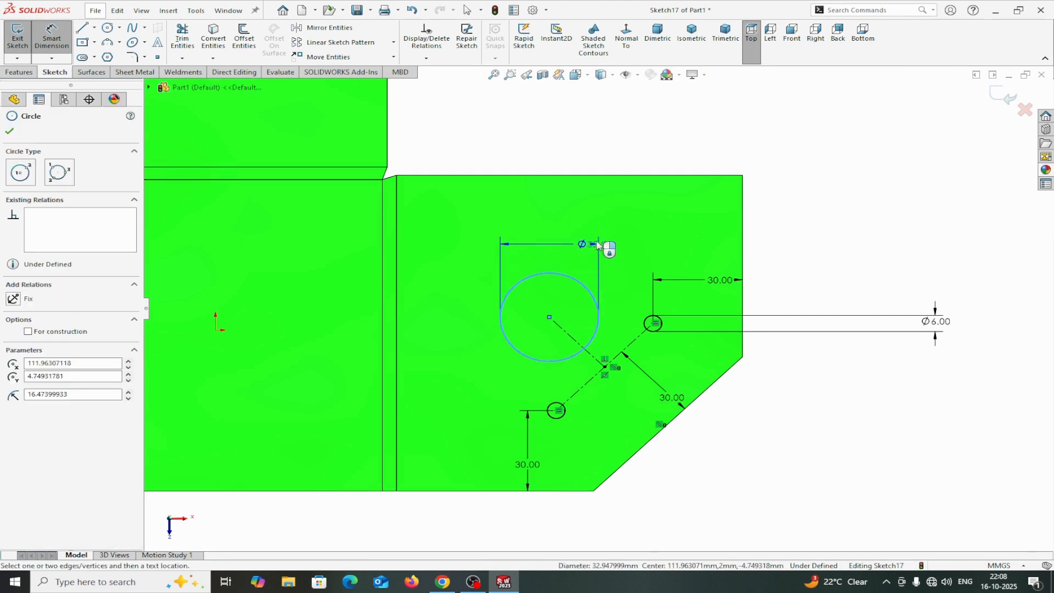
click(612, 229)
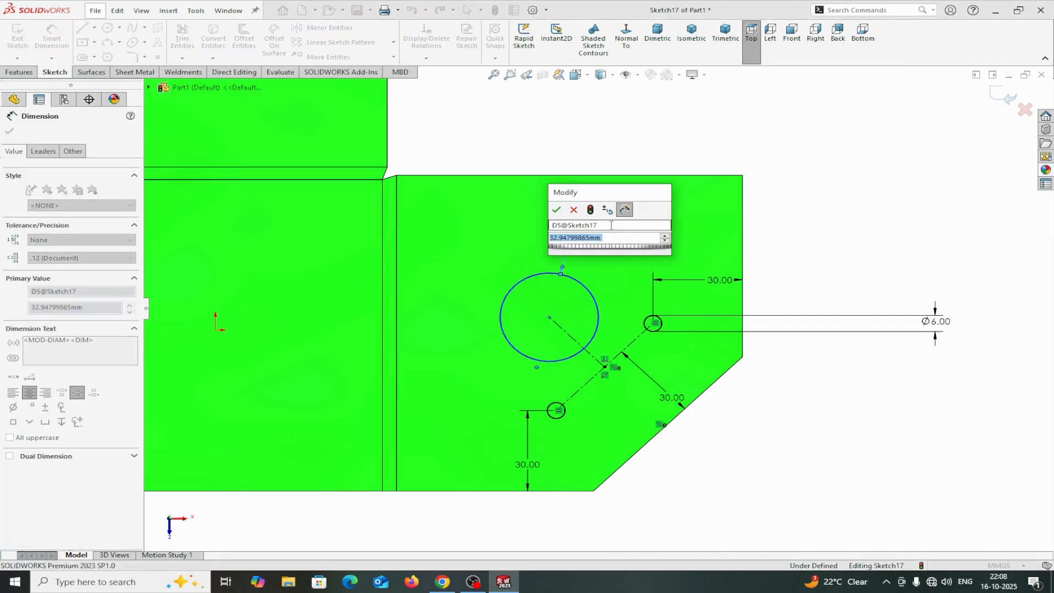
text(40)
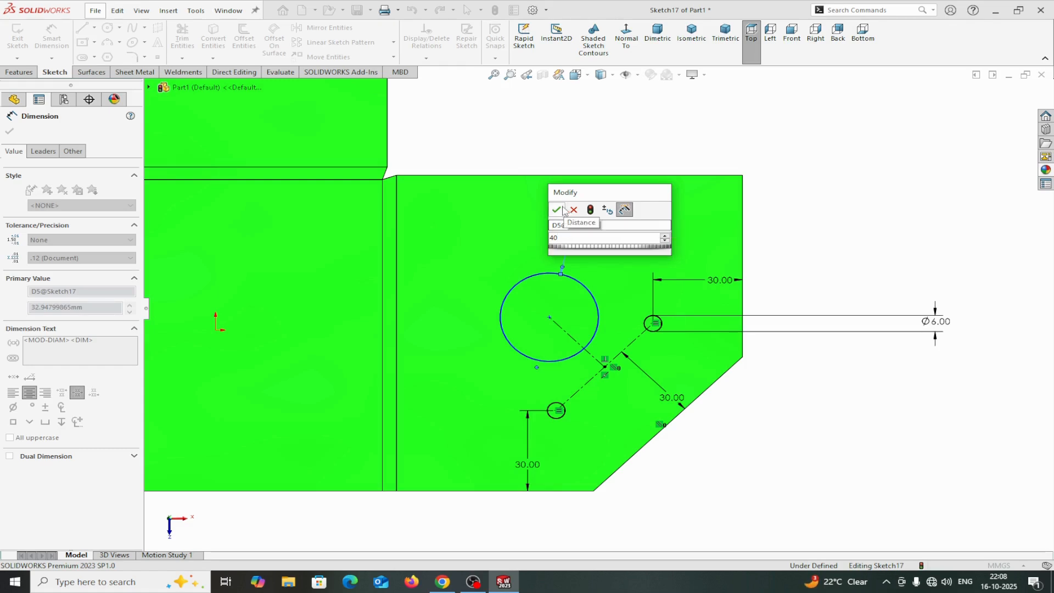
click(558, 209)
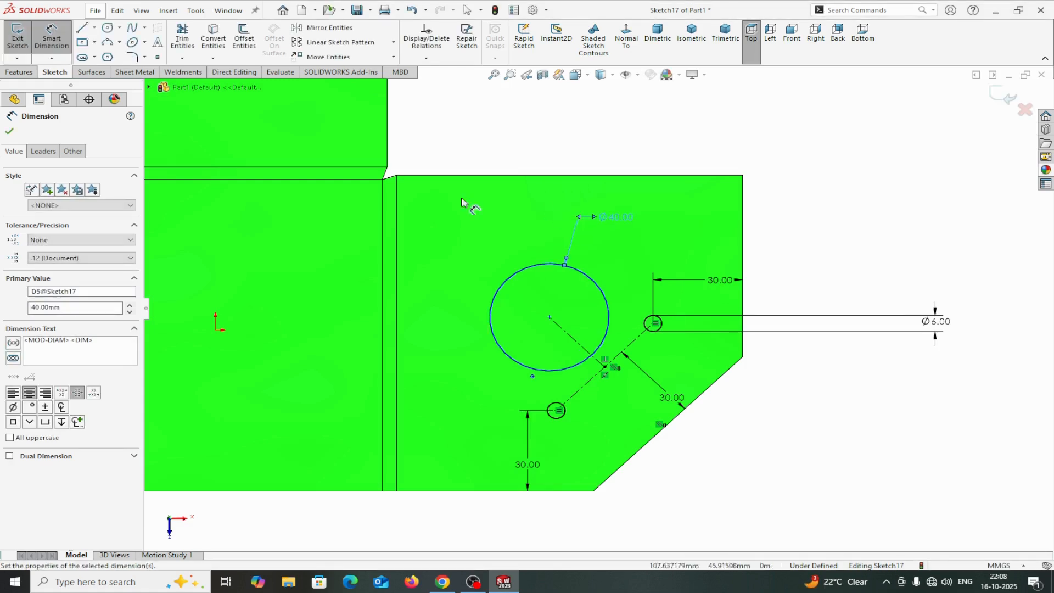
click(10, 130)
Dimension the large circle's centre 40 mm from the flange's top edge.
click(59, 34)
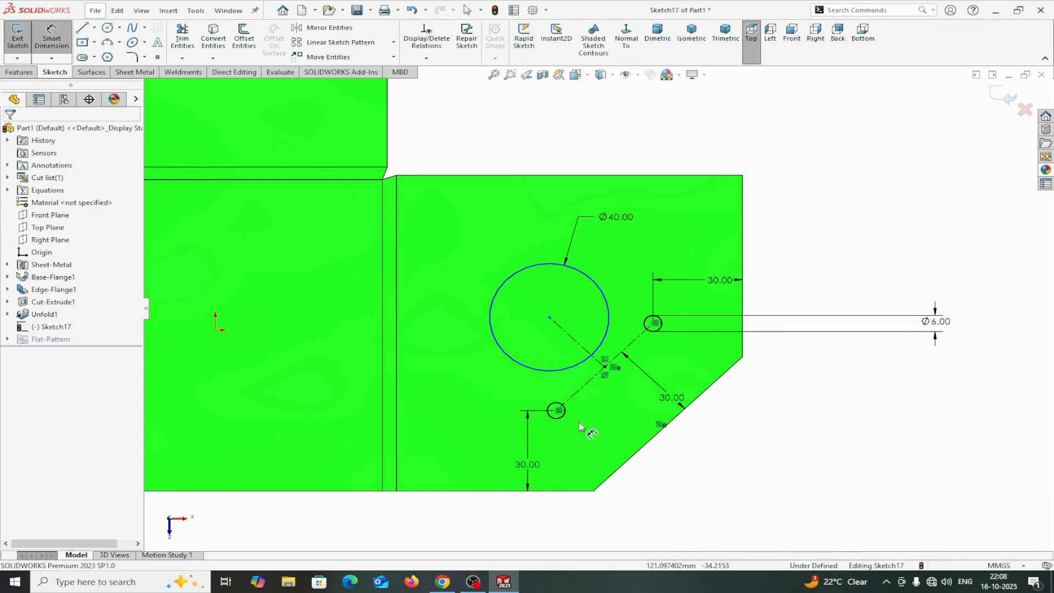
click(550, 318)
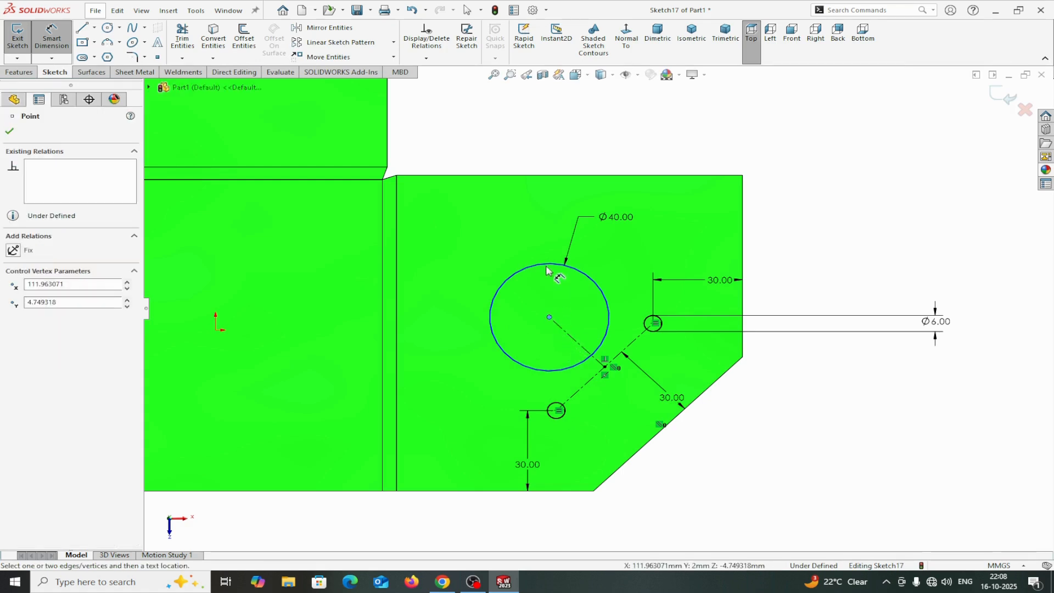
click(556, 175)
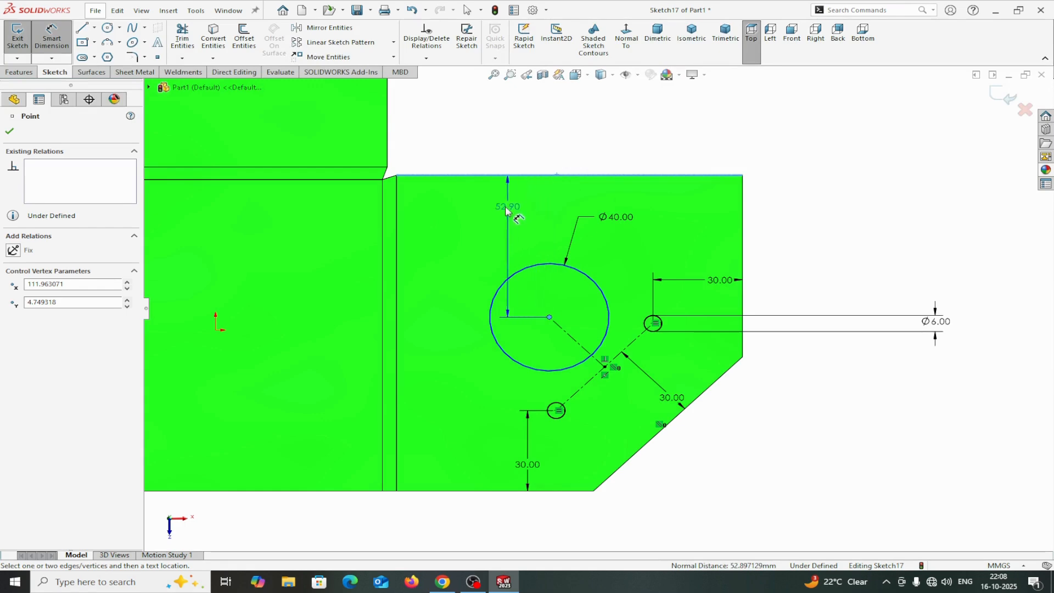
click(465, 225)
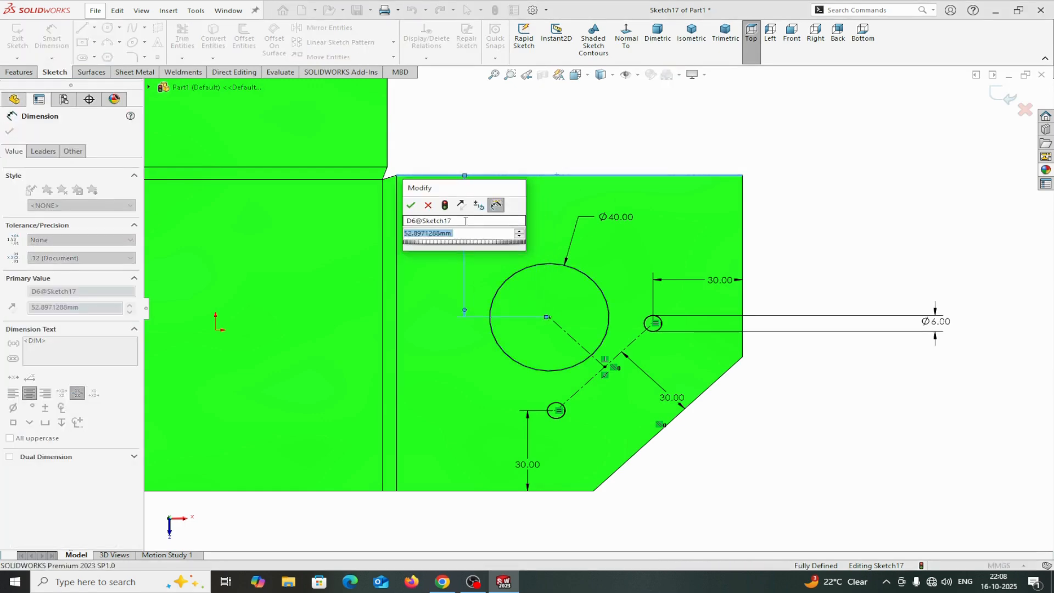
text(40)
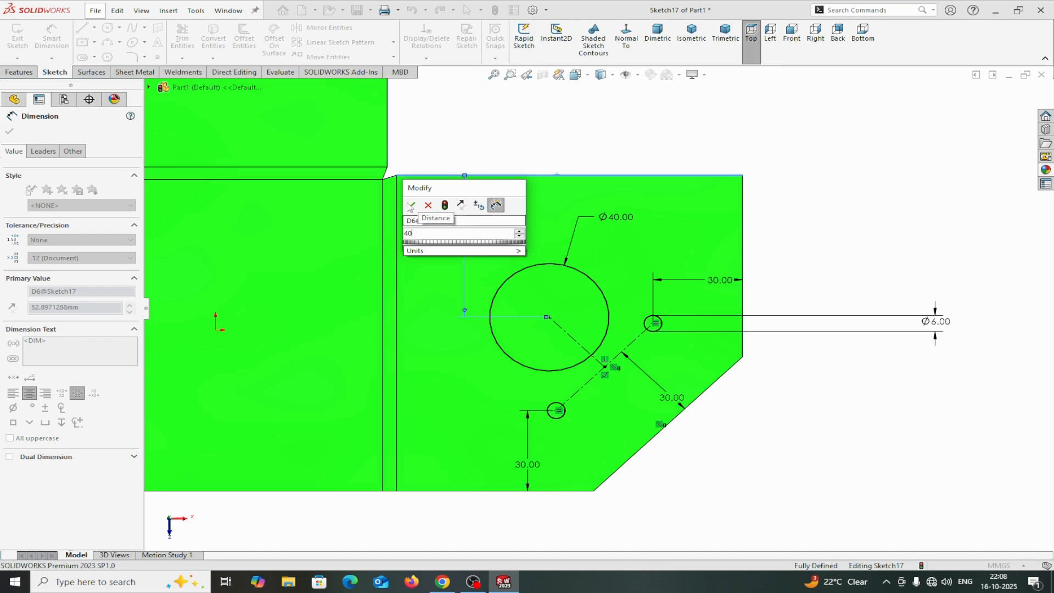
click(410, 206)
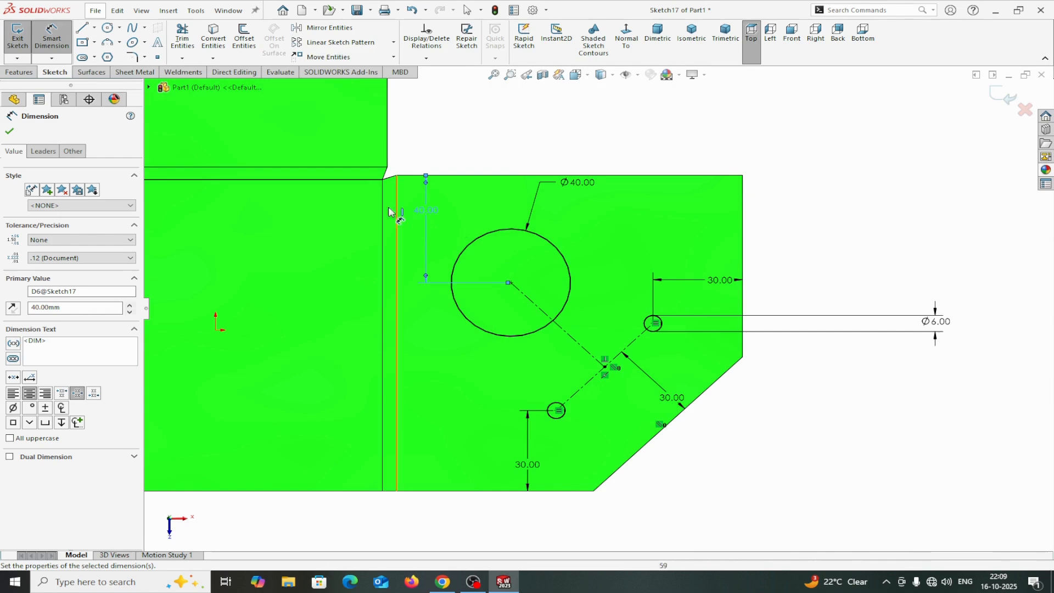
click(9, 132)
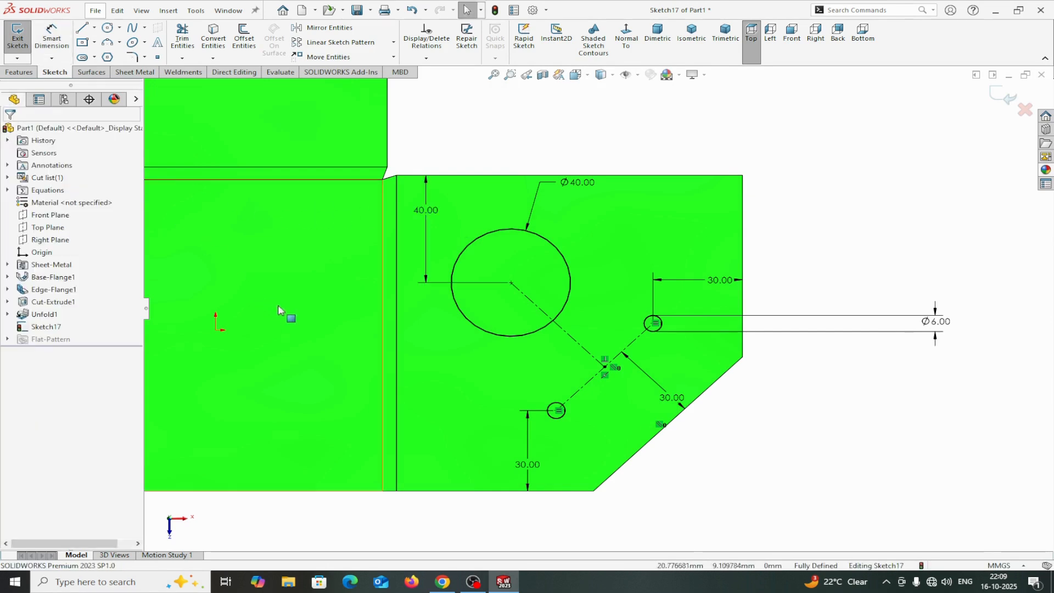
Sketch a vertical construction centerline about 30 mm long upward from the midpoint of the central face's bottom edge.
scroll(329, 321, up, 5)
scroll(352, 327, down, 1)
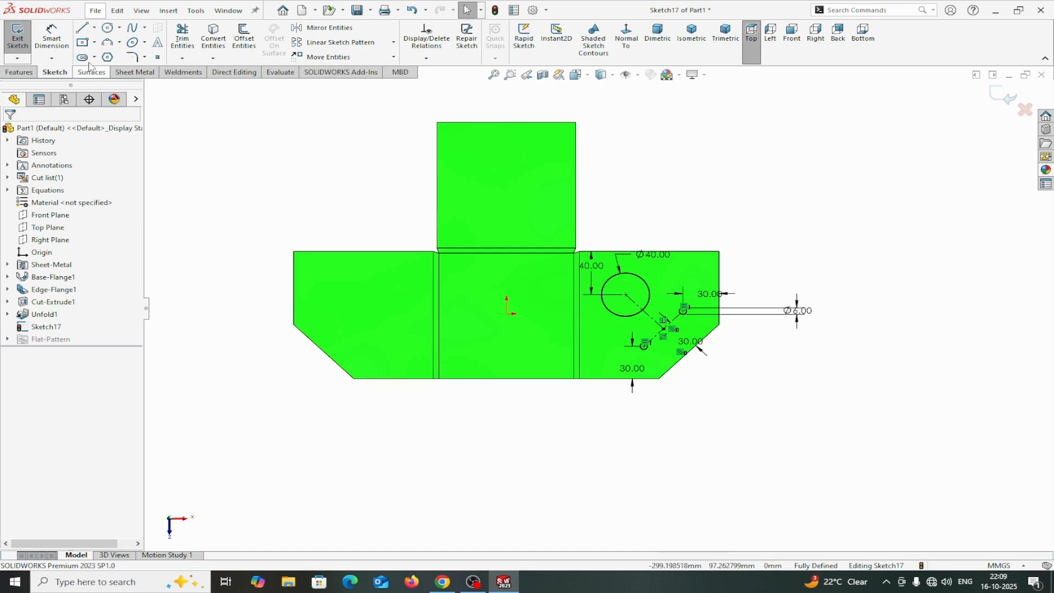
click(95, 28)
click(112, 55)
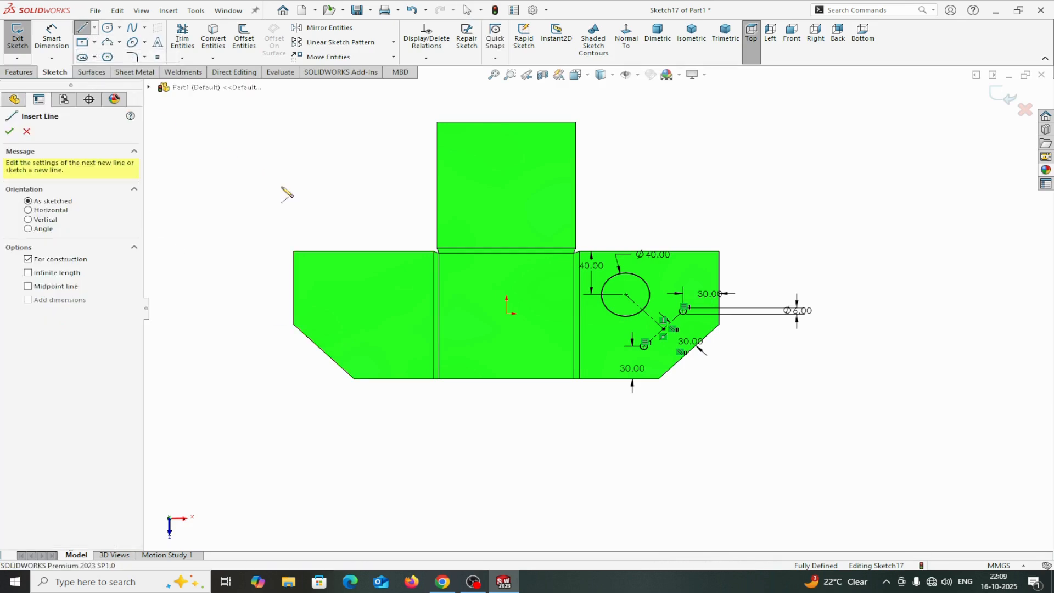
click(505, 377)
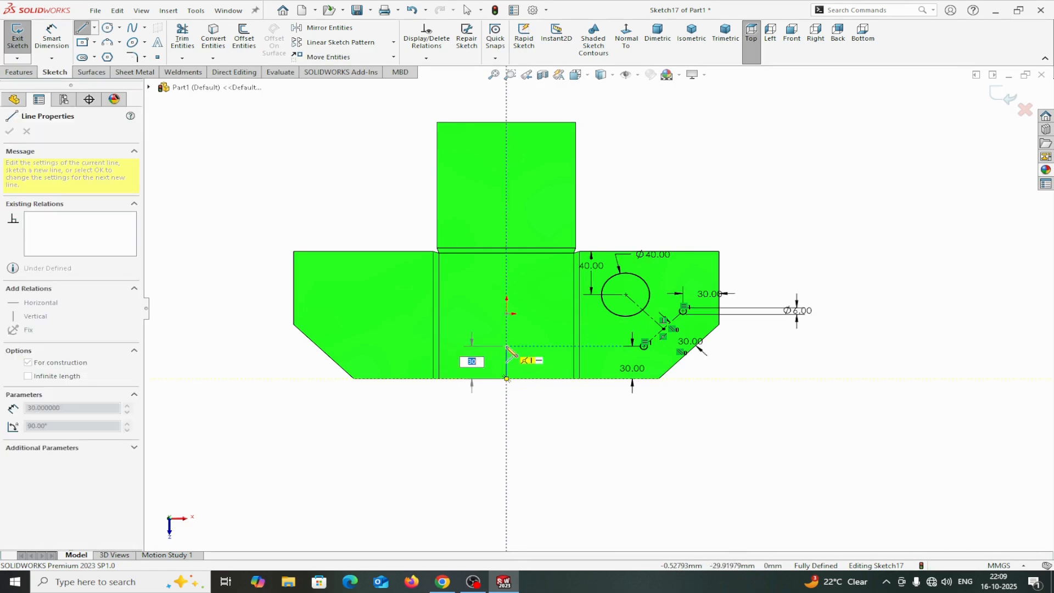
click(505, 346)
right_click(508, 346)
click(535, 354)
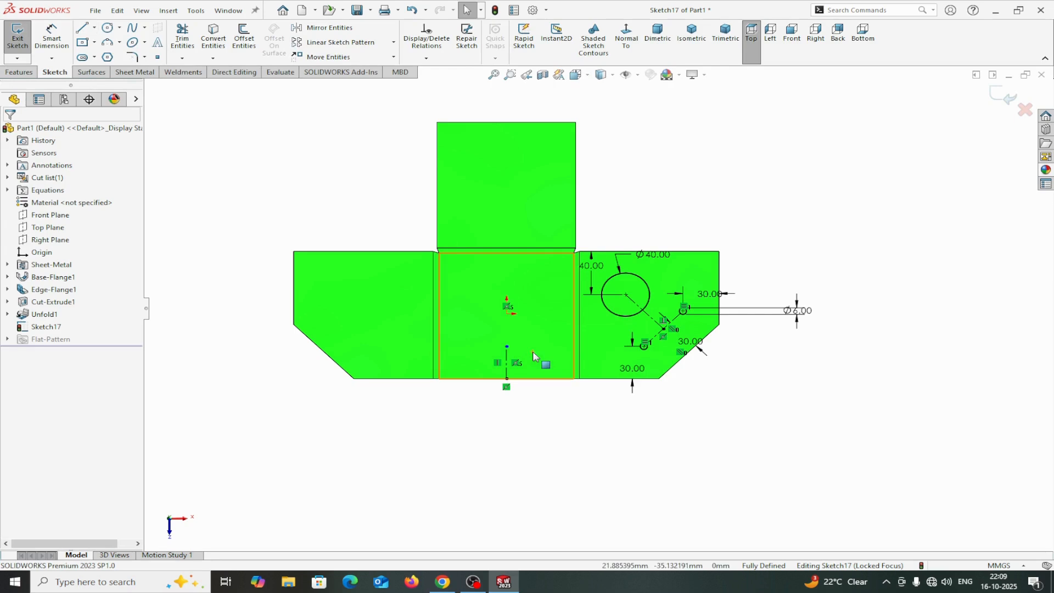
Mirror the three circles and both diagonal centerlines about the new vertical centerline onto the opposite flange.
click(325, 27)
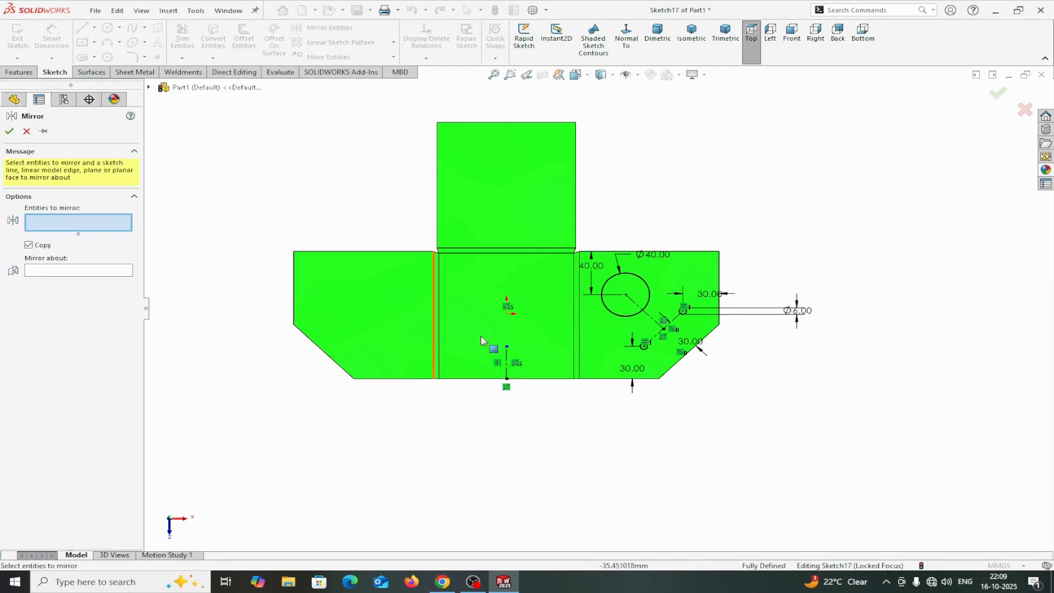
scroll(659, 316, down, 5)
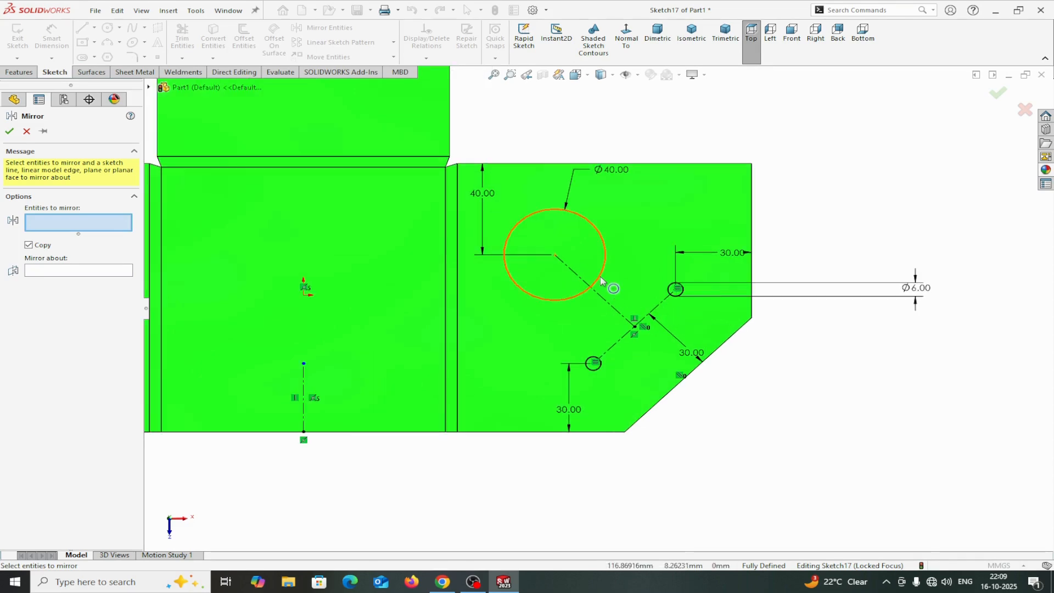
click(600, 286)
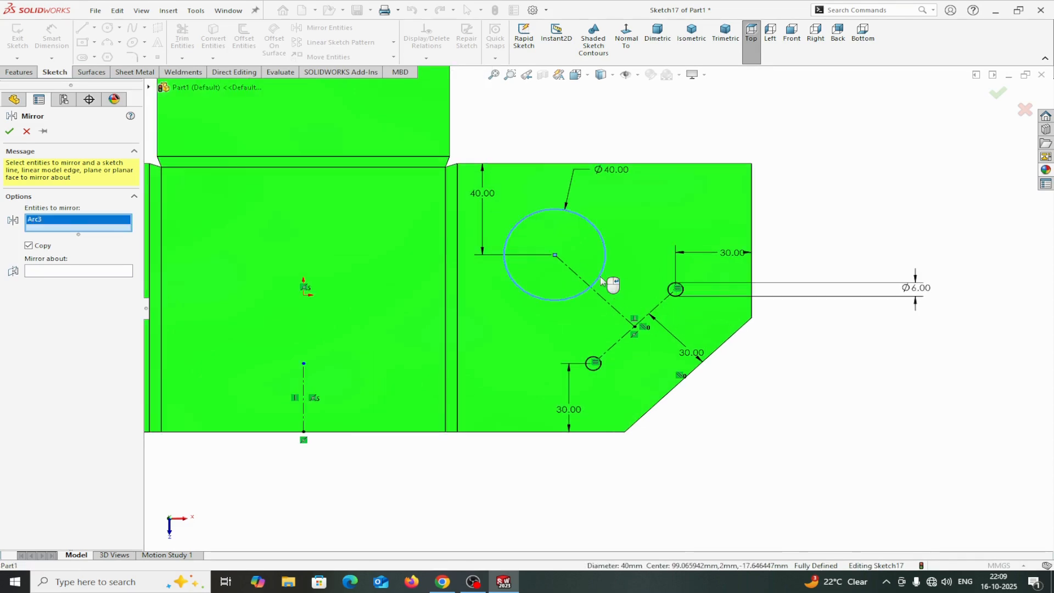
click(676, 292)
click(603, 368)
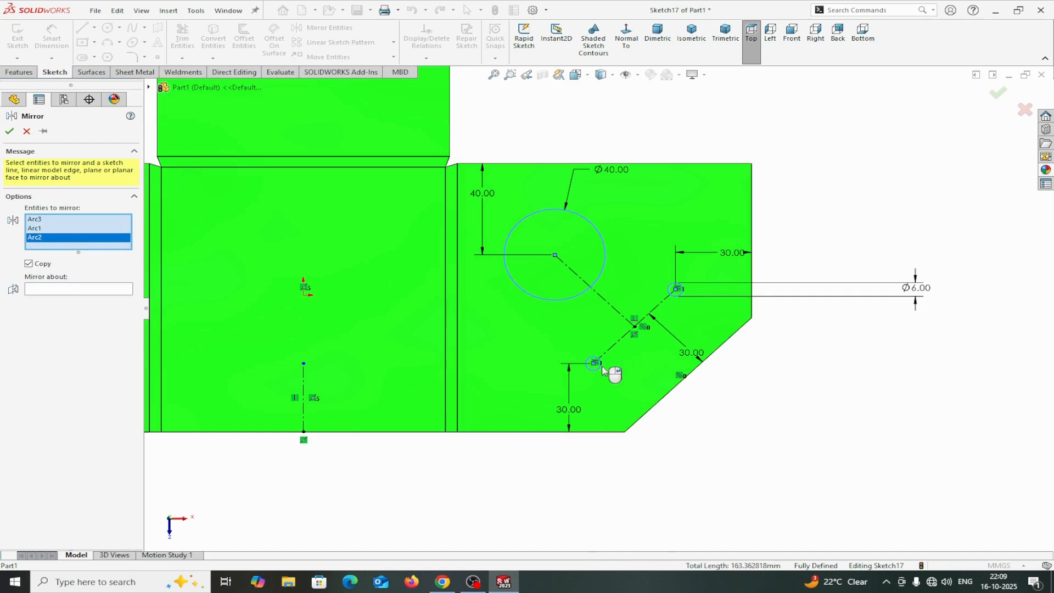
click(304, 420)
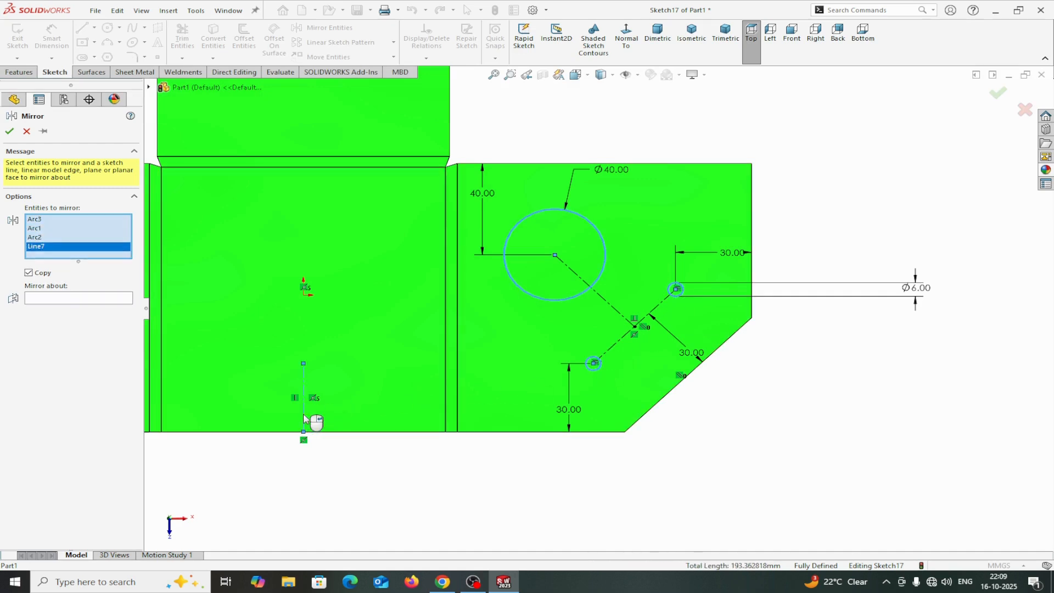
right_click(50, 250)
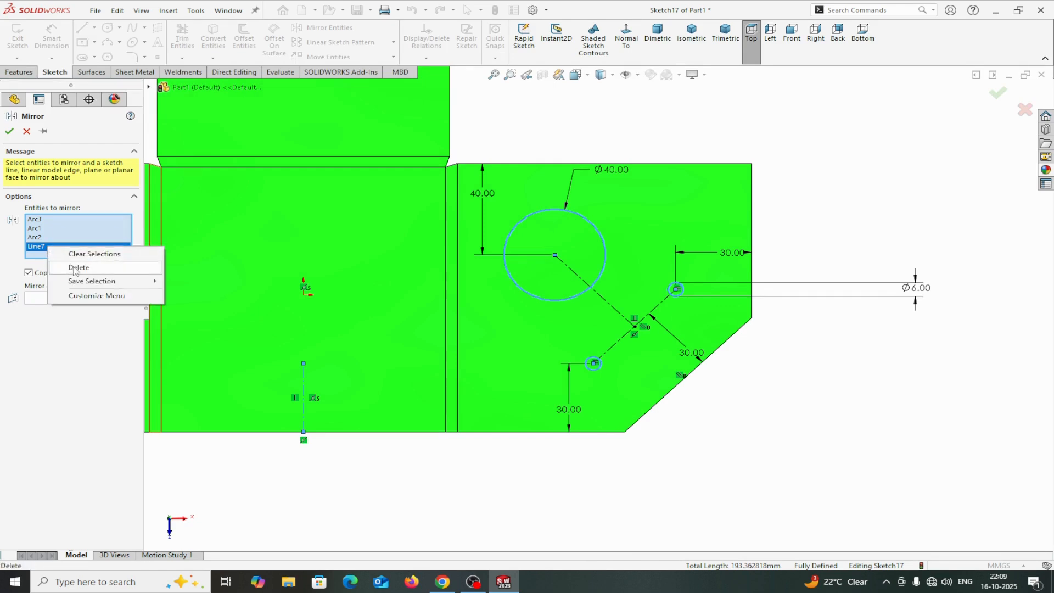
click(76, 269)
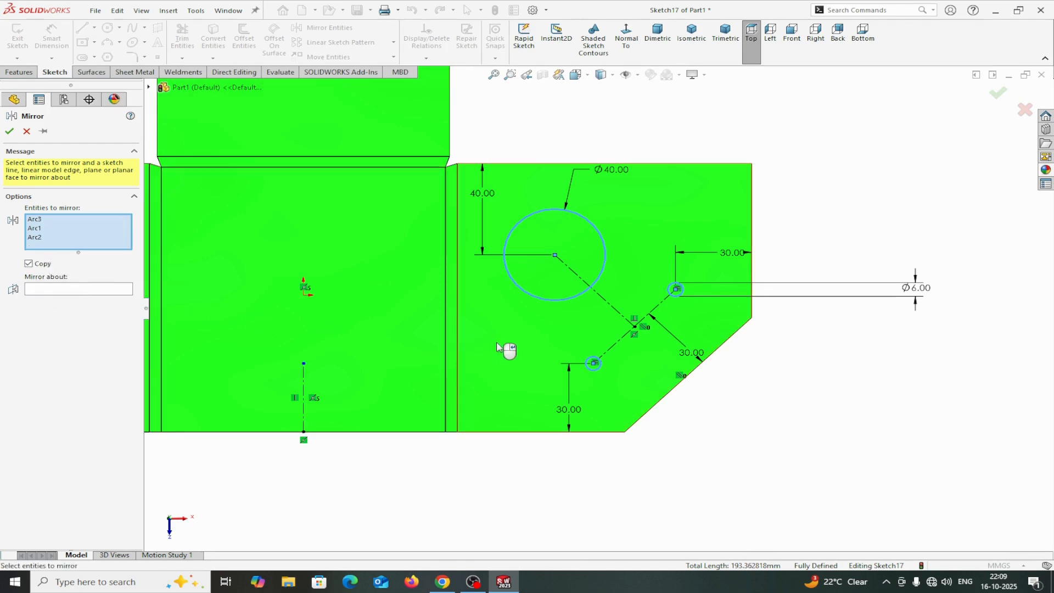
click(608, 348)
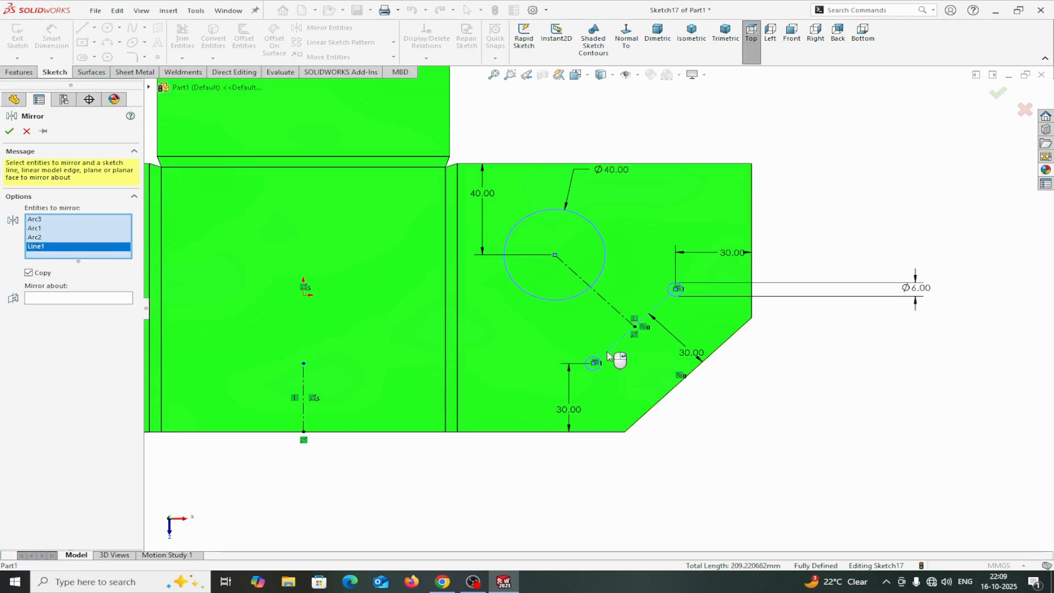
click(615, 313)
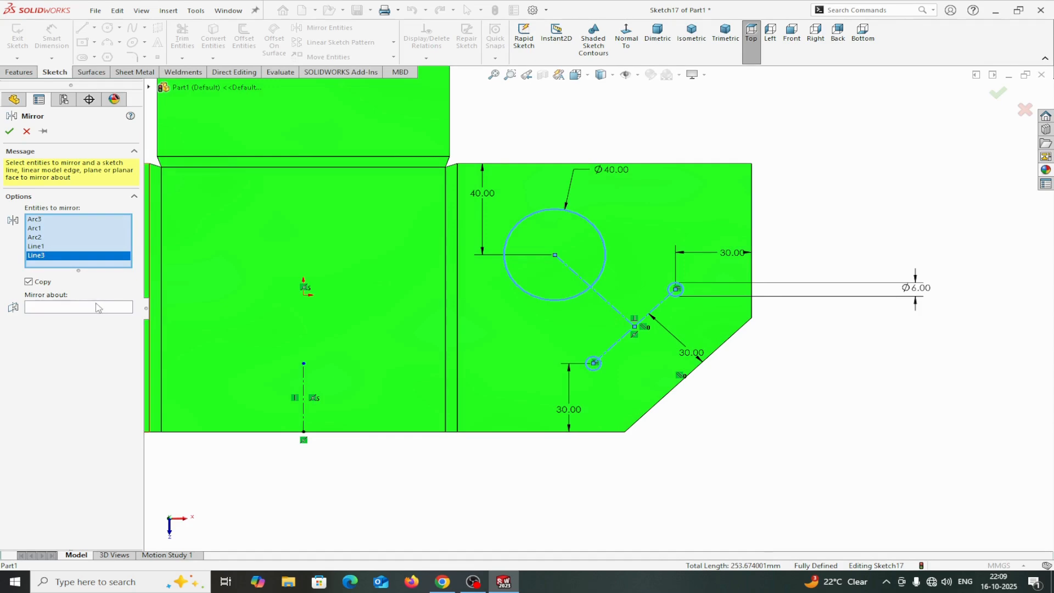
click(303, 390)
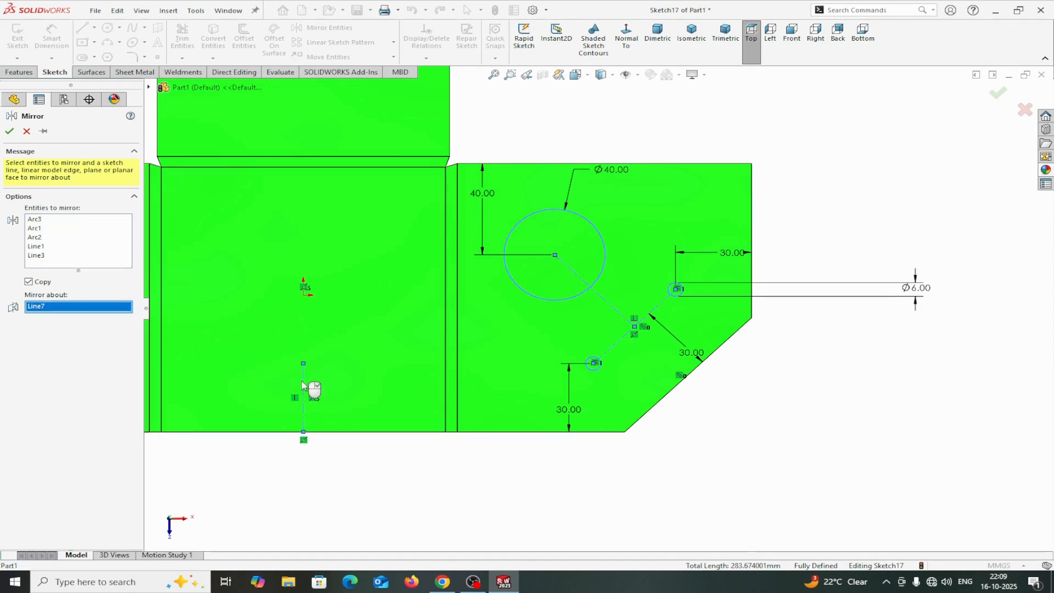
scroll(313, 388, up, 3)
scroll(316, 328, down, 2)
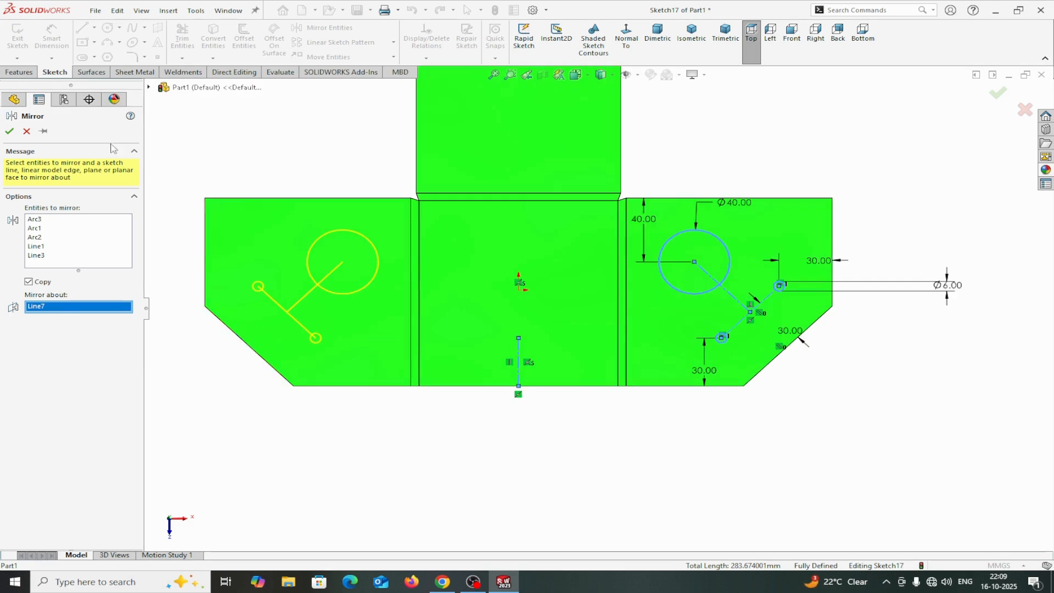
click(9, 131)
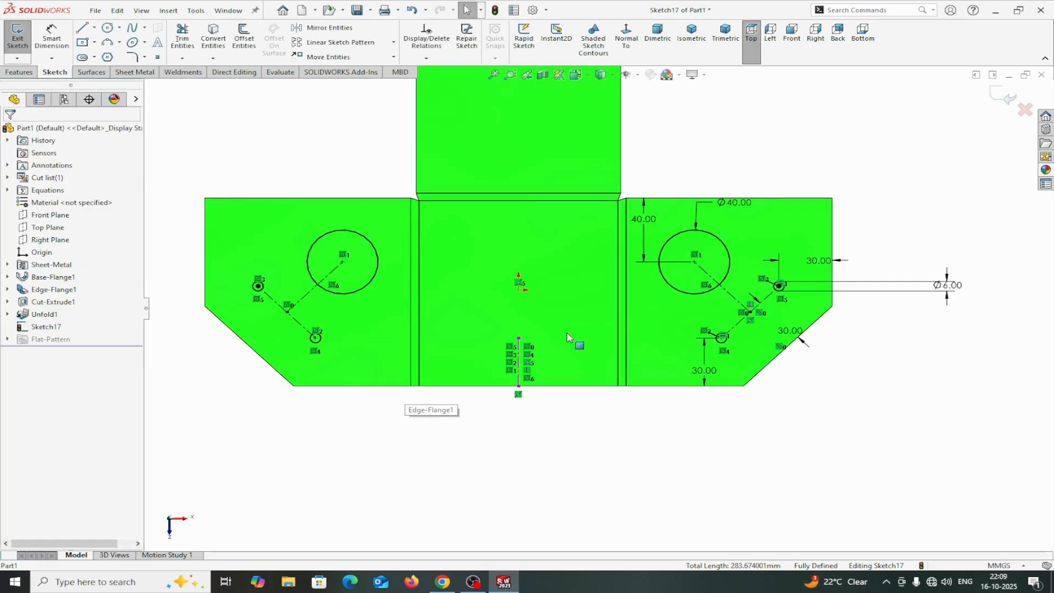
scroll(572, 302, down, 2)
scroll(571, 301, up, 1)
scroll(571, 164, down, 2)
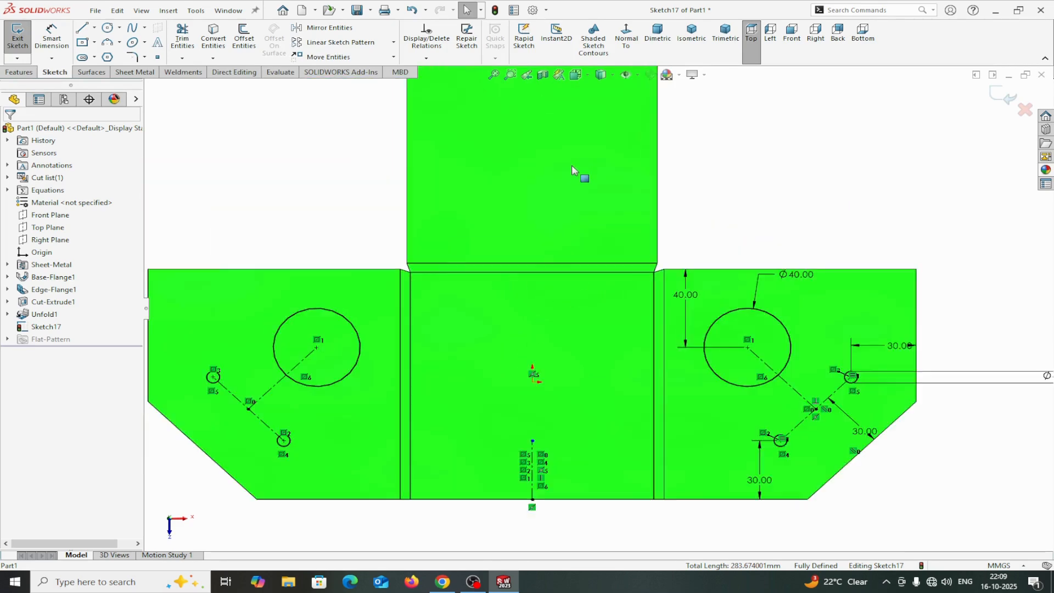
Sketch a vertical centerline on the upper flange from its top edge midpoint down to the bend line's midpoint.
scroll(572, 165, up, 2)
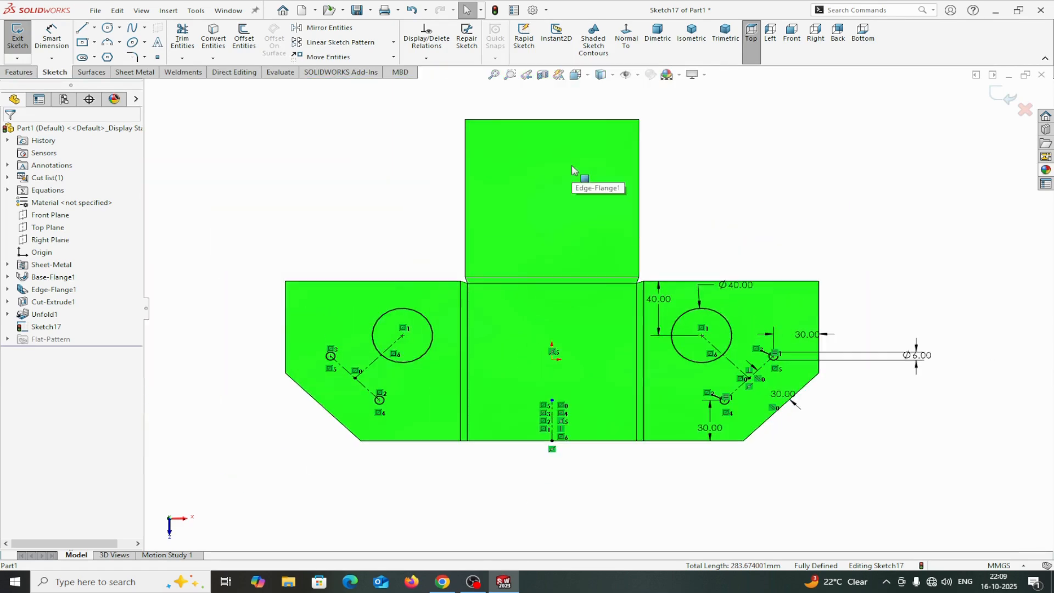
click(95, 27)
click(101, 54)
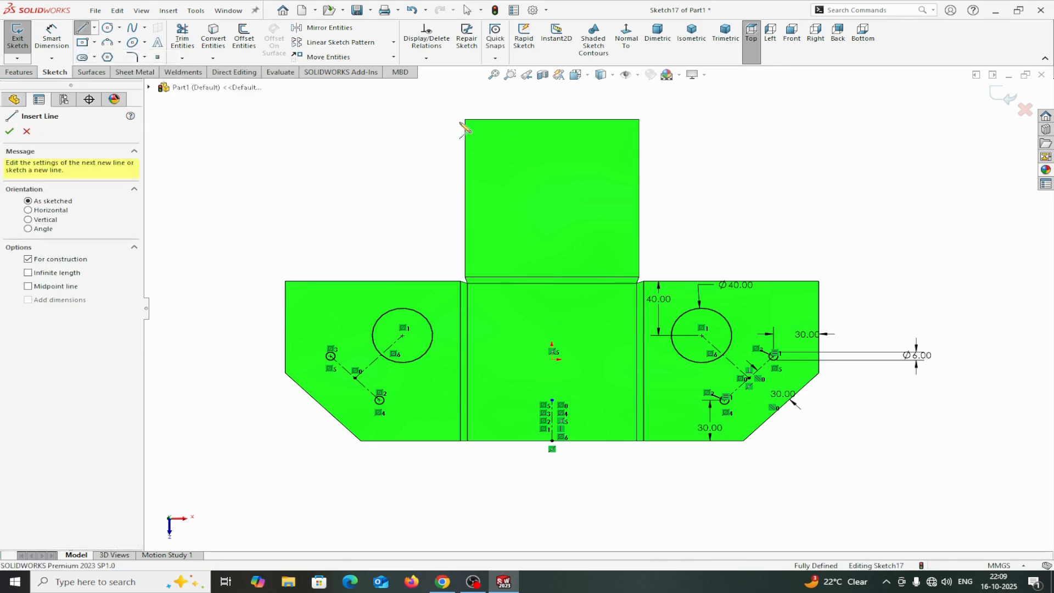
click(550, 119)
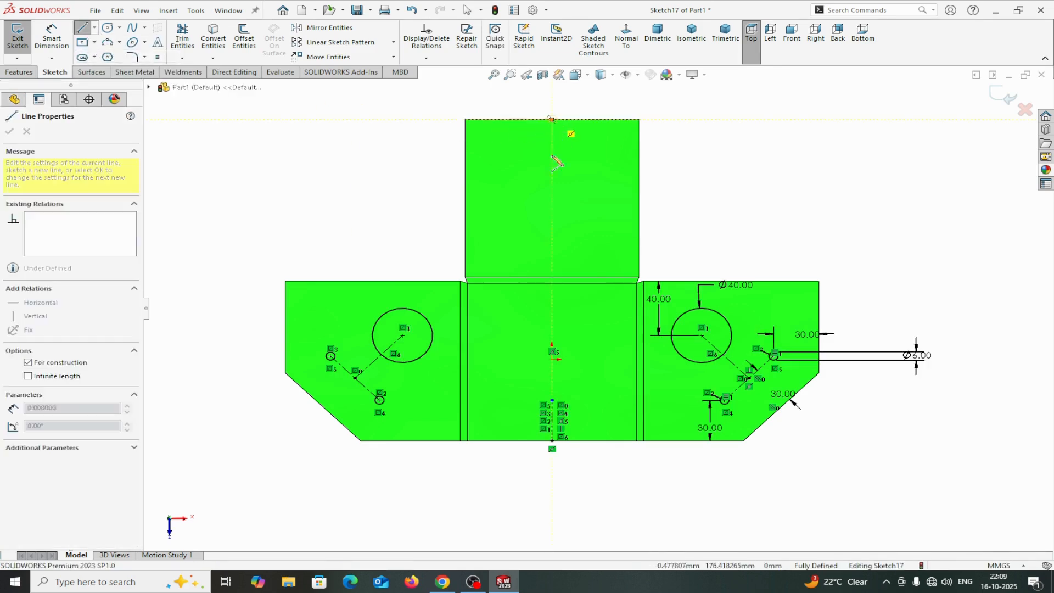
click(551, 229)
right_click(552, 229)
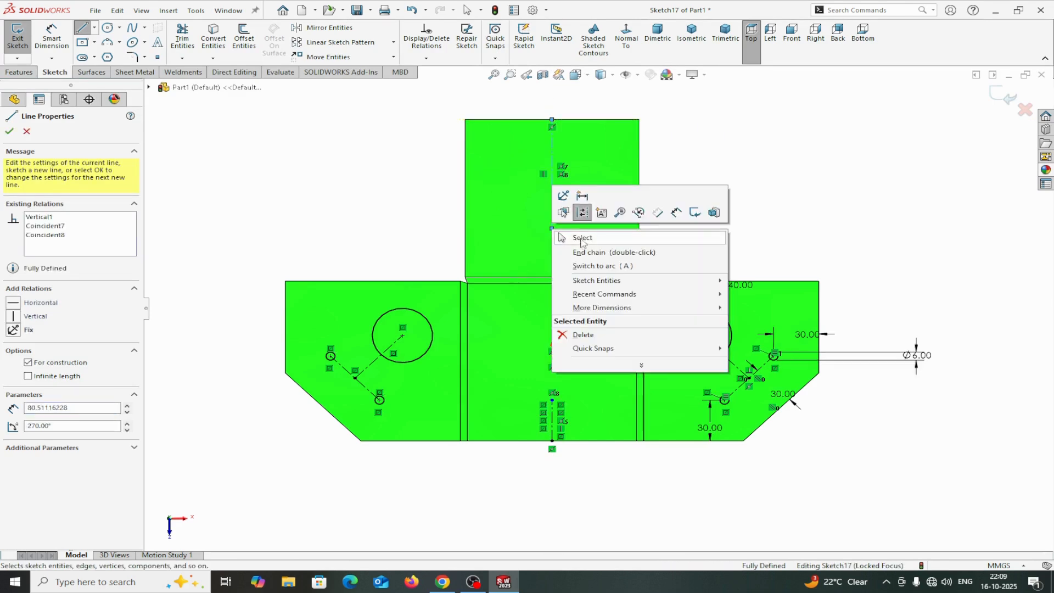
click(583, 238)
mouse_move(552, 230)
mouse_down()
mouse_move(570, 272)
mouse_move(552, 277)
mouse_up()
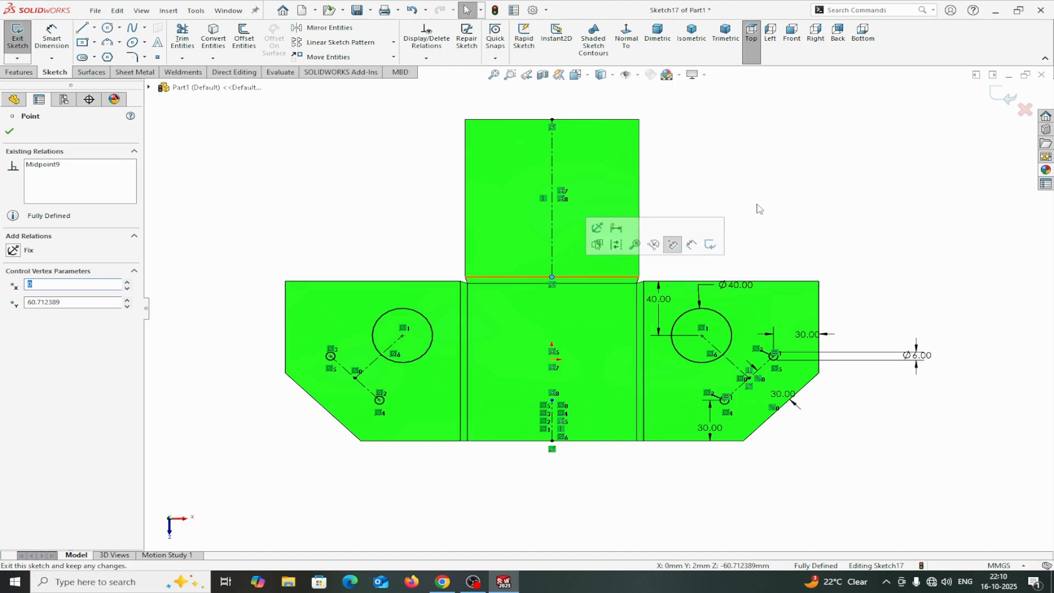
Draw a corner rectangle about 44 by 37 mm on the upper flange across the centerline.
click(95, 43)
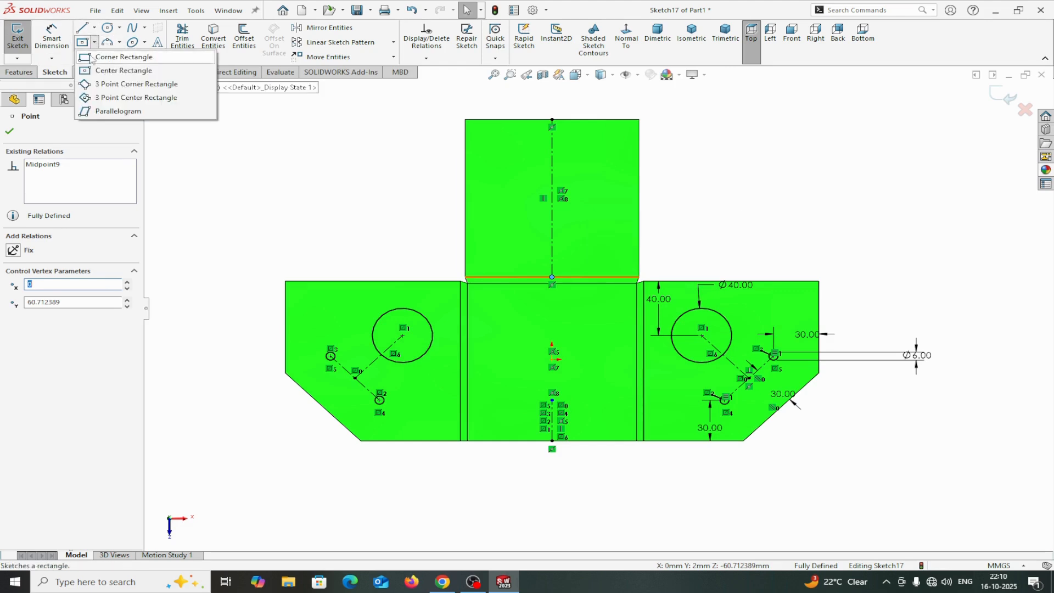
click(97, 56)
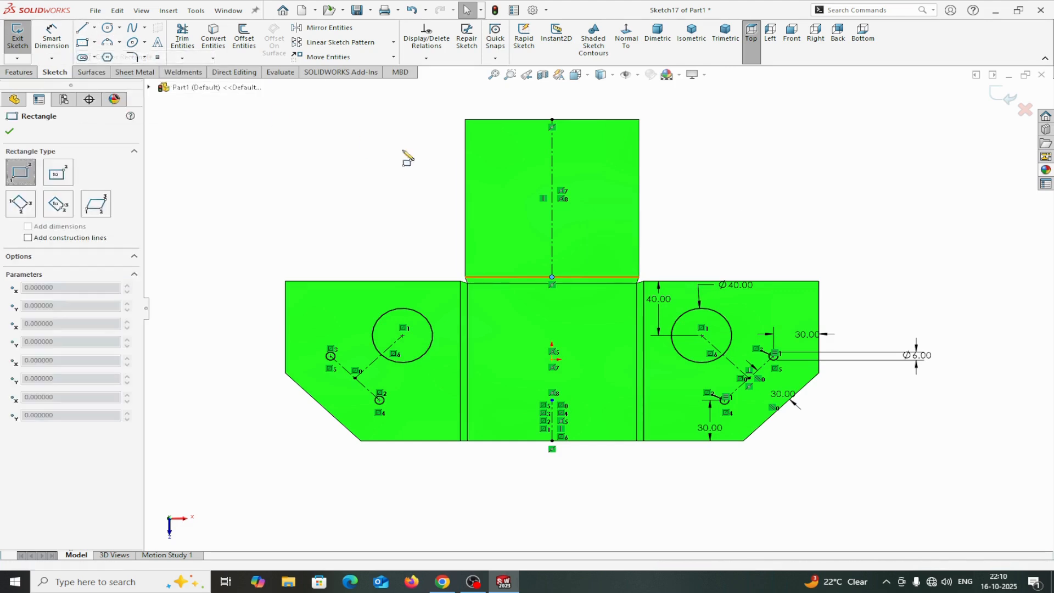
click(517, 165)
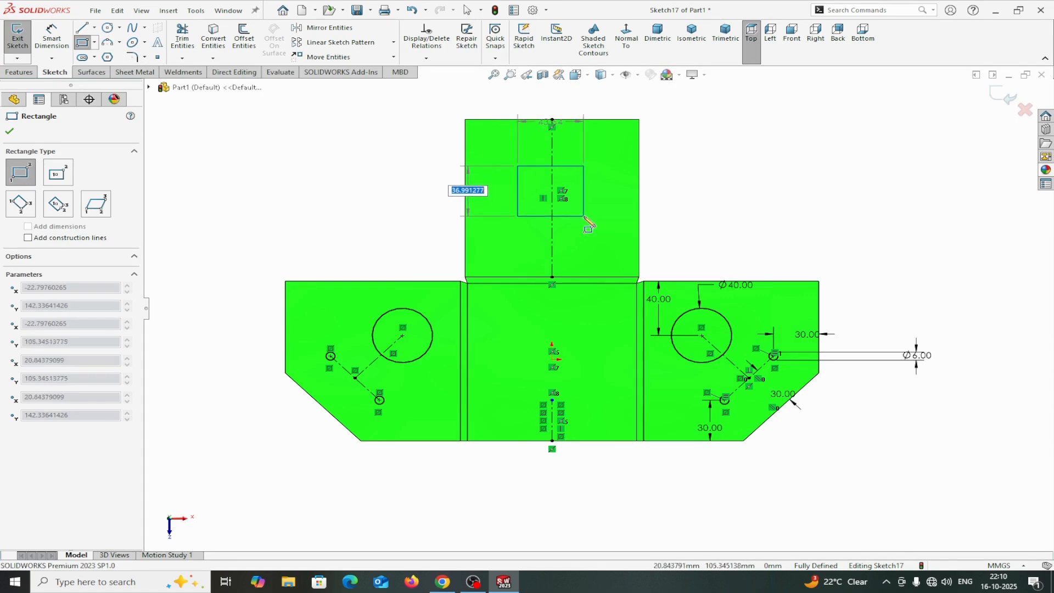
click(584, 216)
right_click(584, 217)
click(611, 224)
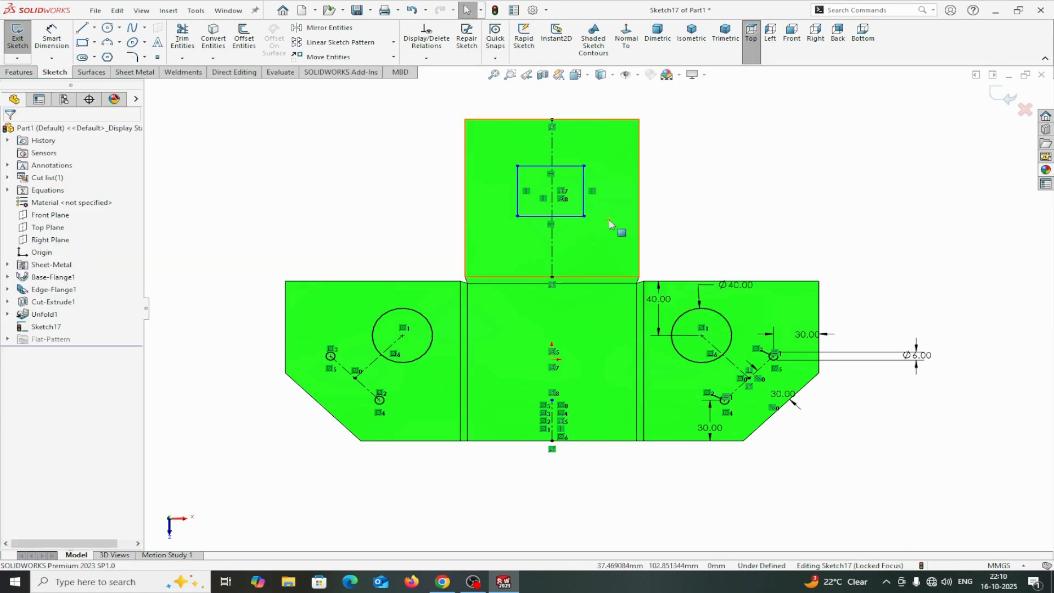
Add an Equal relation between the rectangle's top and left sides.
click(570, 171)
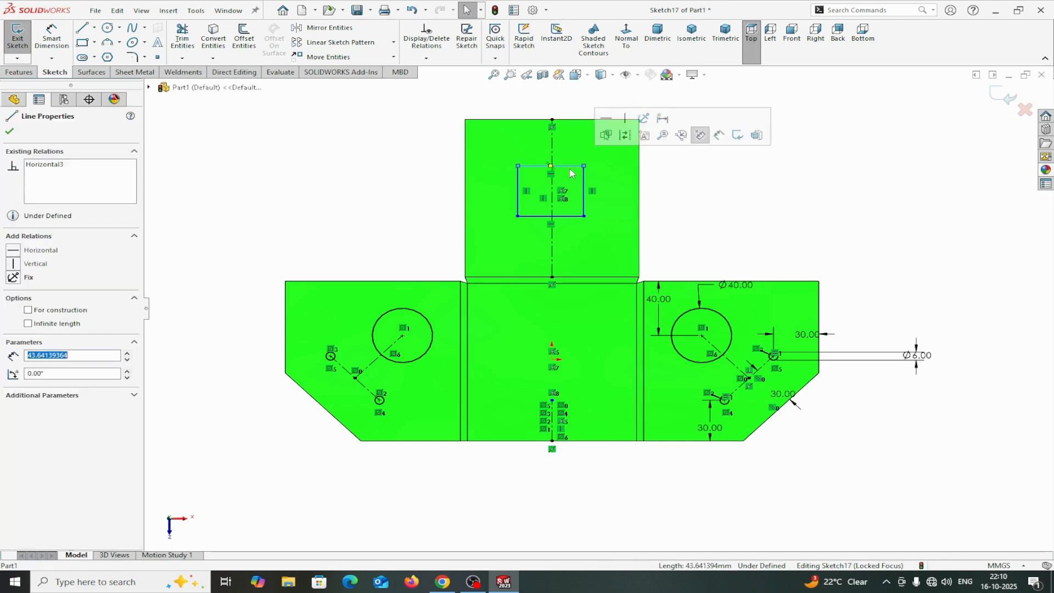
ctrl+click(517, 186)
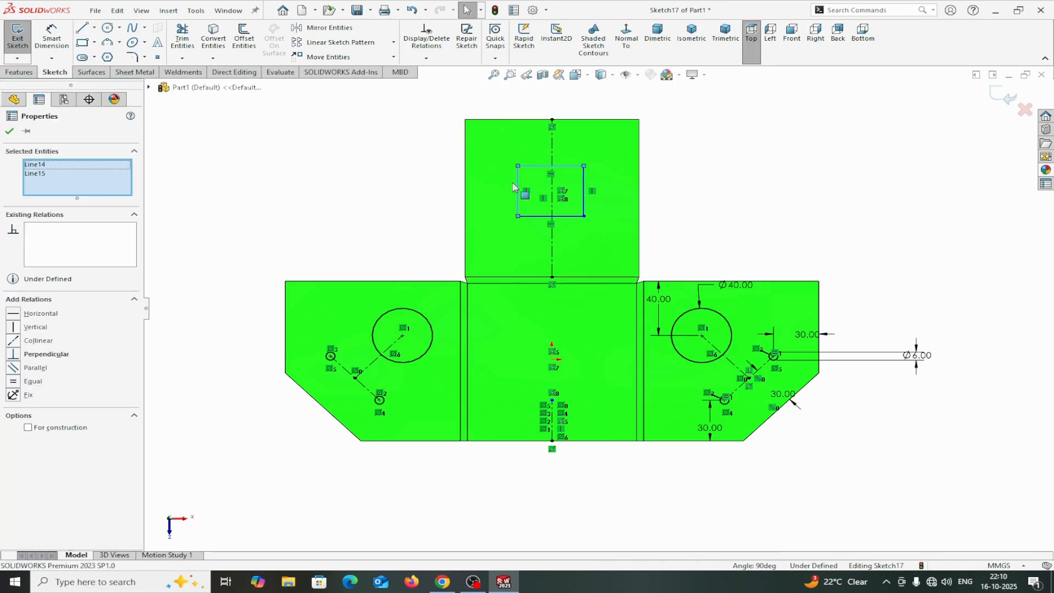
click(14, 382)
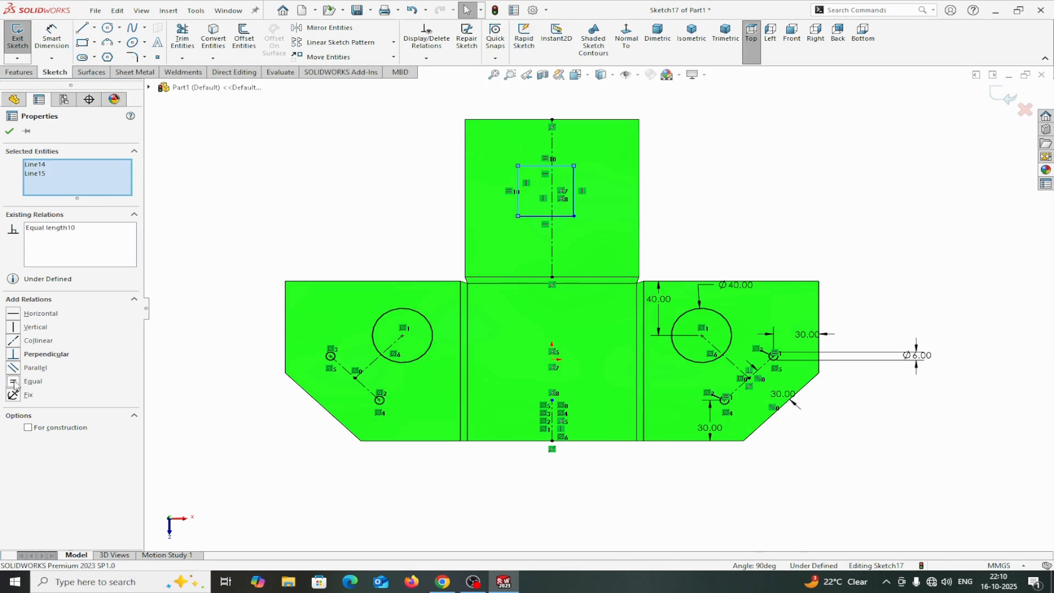
click(10, 131)
Make the rectangle's left and right sides symmetric about the vertical centerline.
click(552, 184)
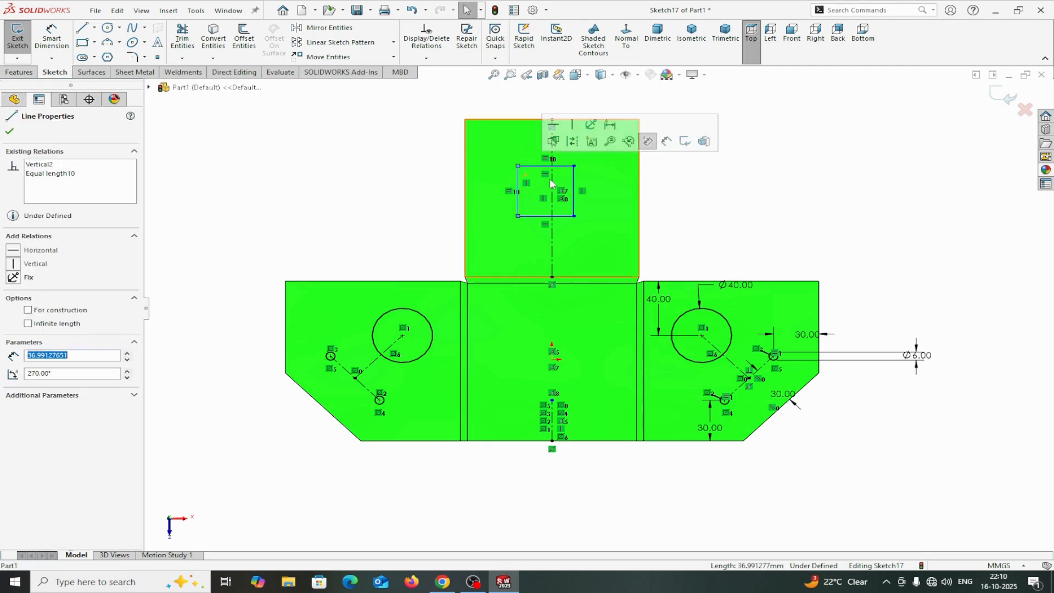
ctrl+click(574, 186)
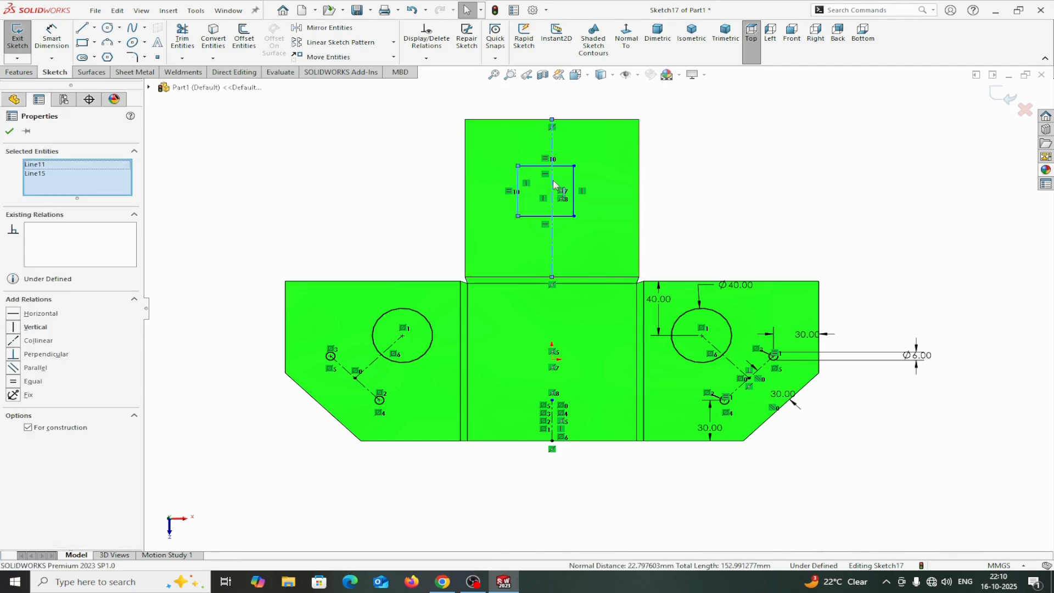
ctrl+click(517, 202)
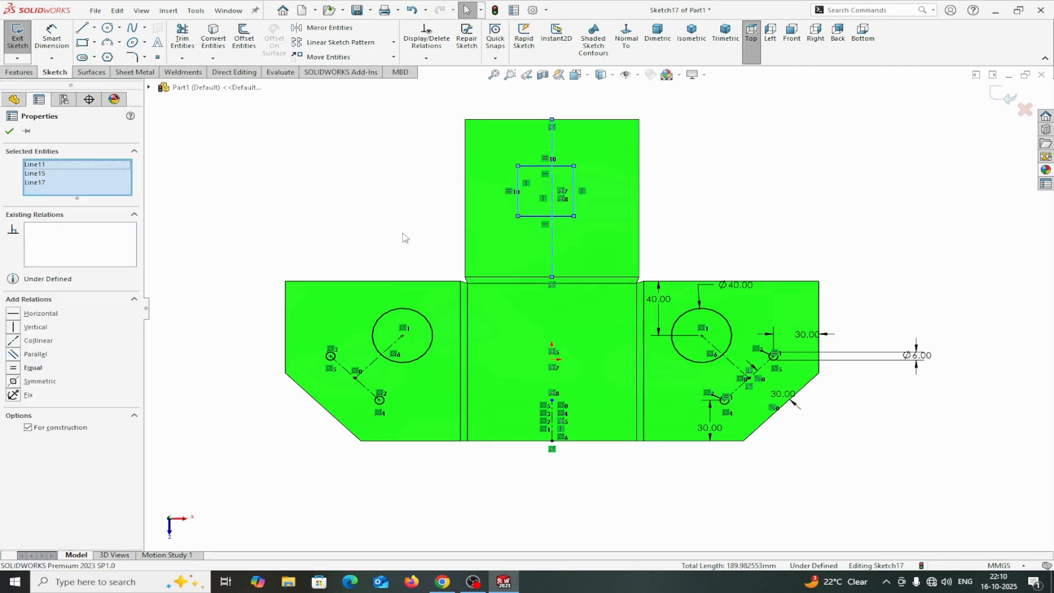
click(13, 382)
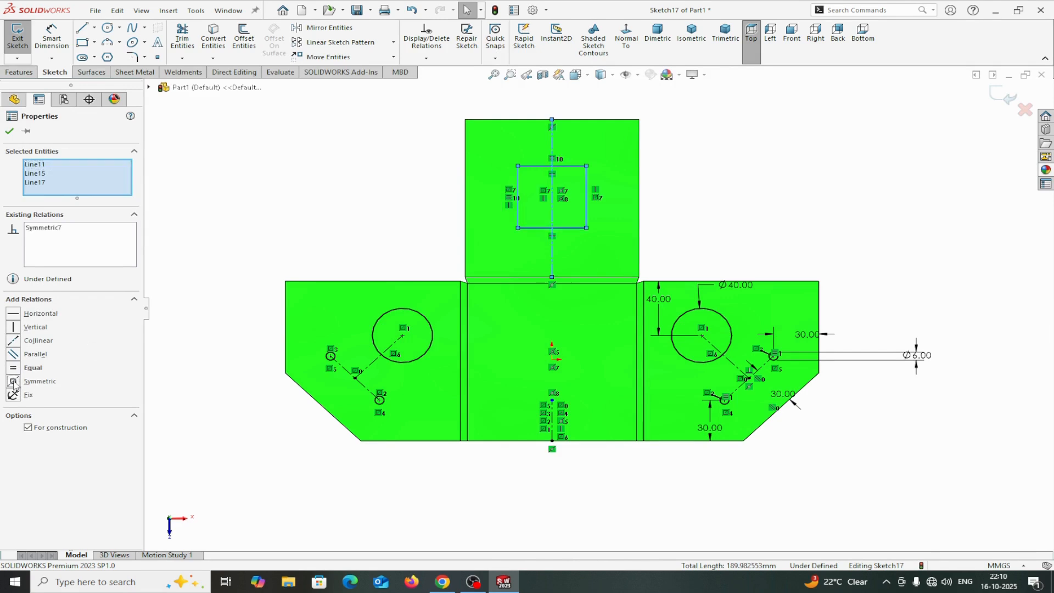
click(10, 132)
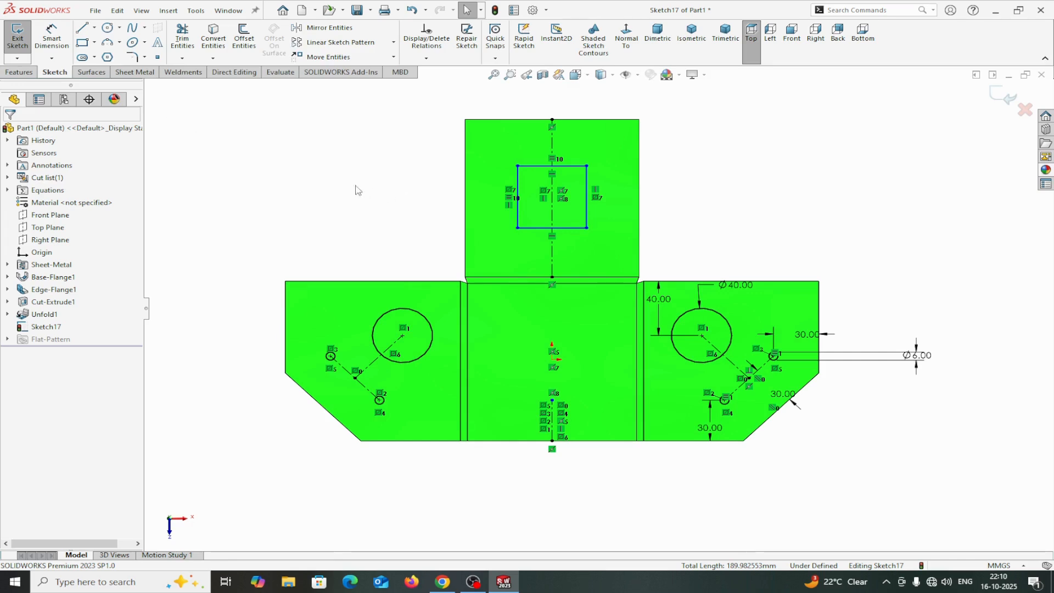
Dimension the rectangle's top side 30 mm from the upper flange's top edge.
click(52, 35)
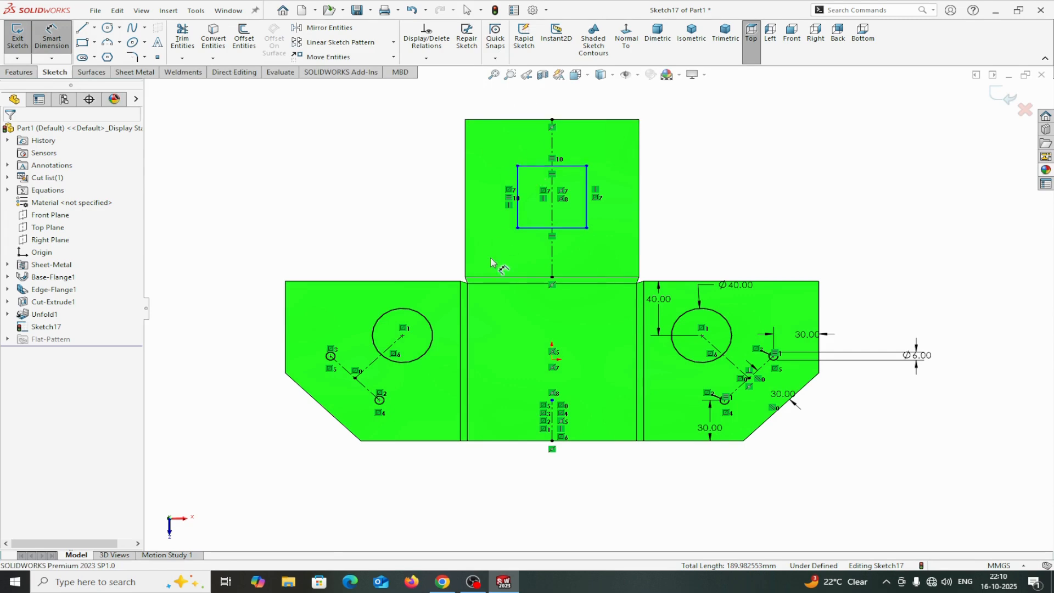
click(535, 166)
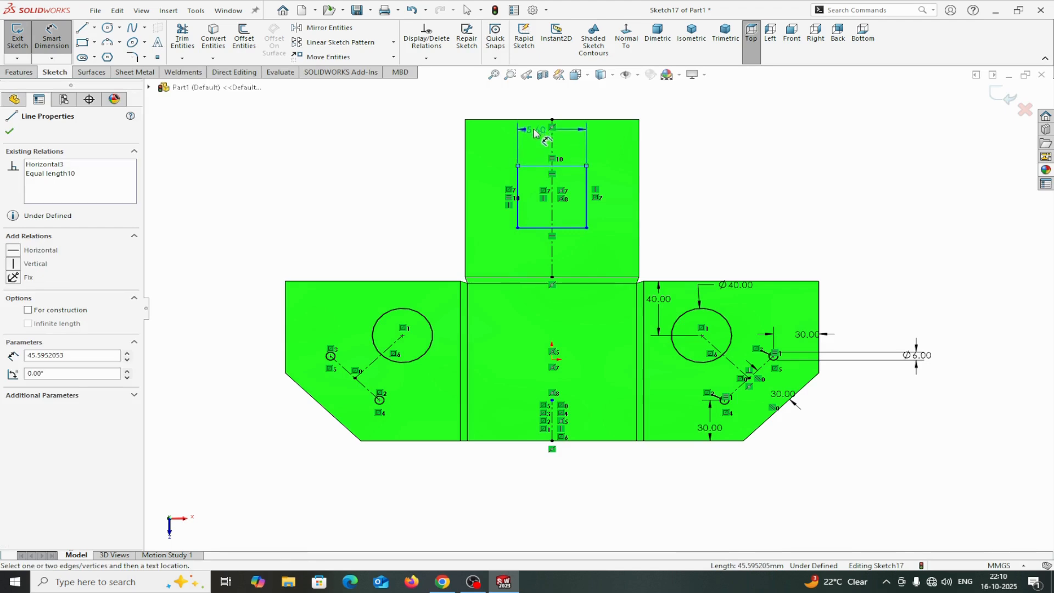
click(536, 120)
click(418, 143)
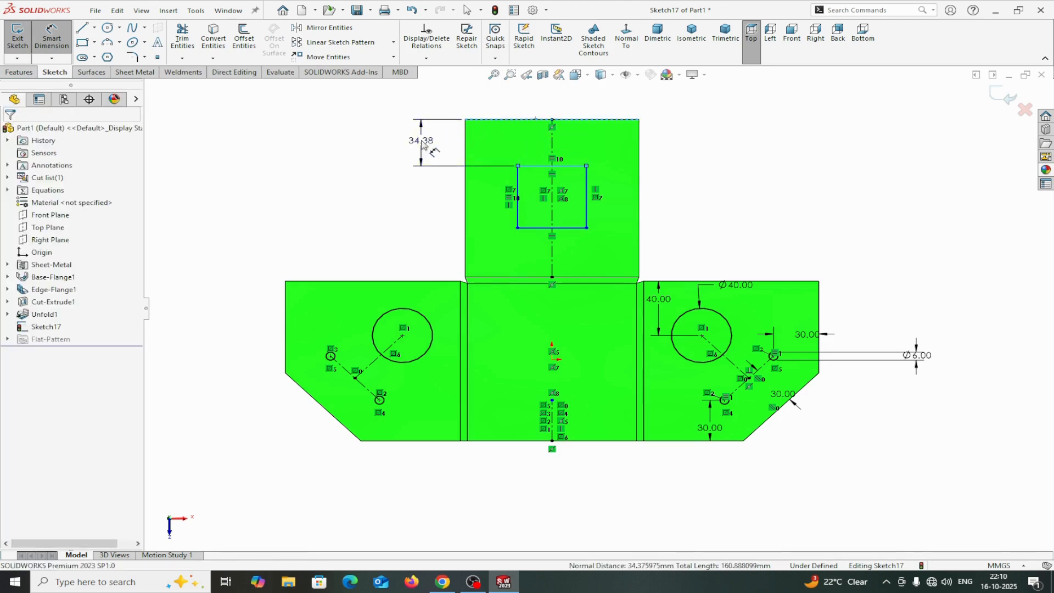
text(30)
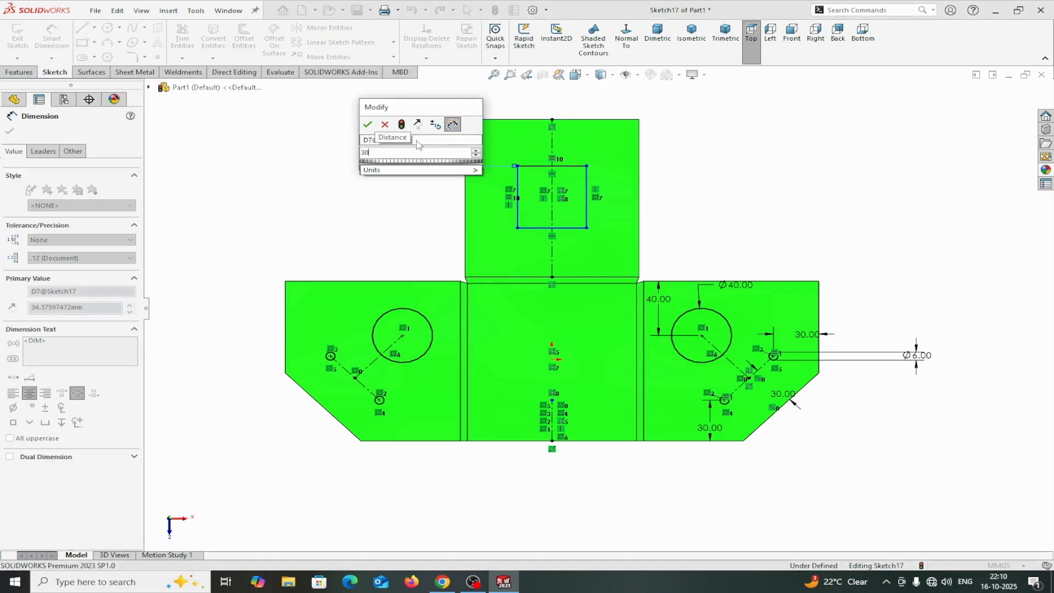
click(368, 124)
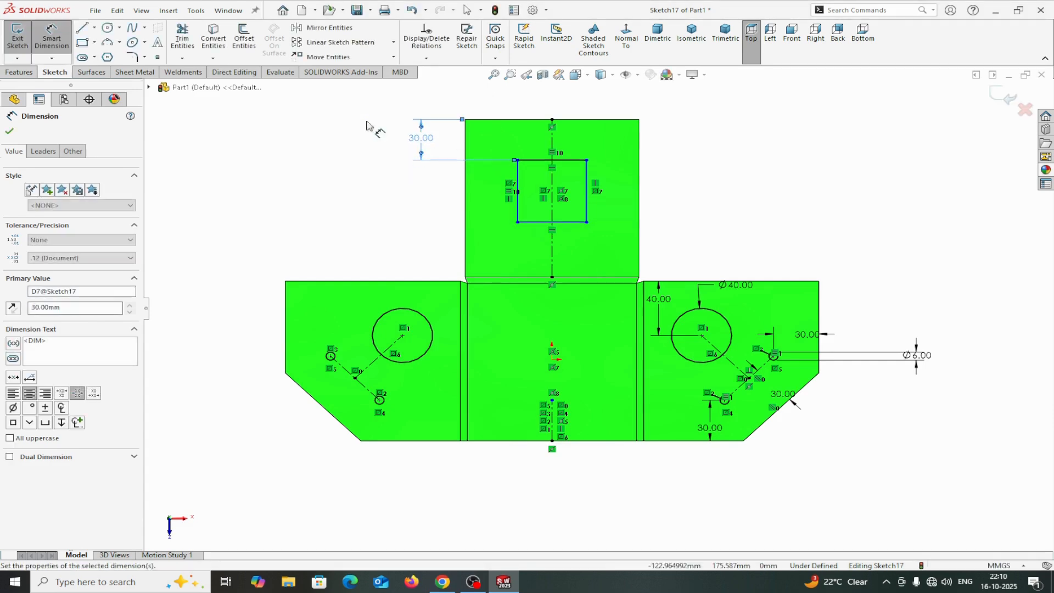
Dimension the rectangle's left side to 60 mm long.
click(518, 215)
click(433, 201)
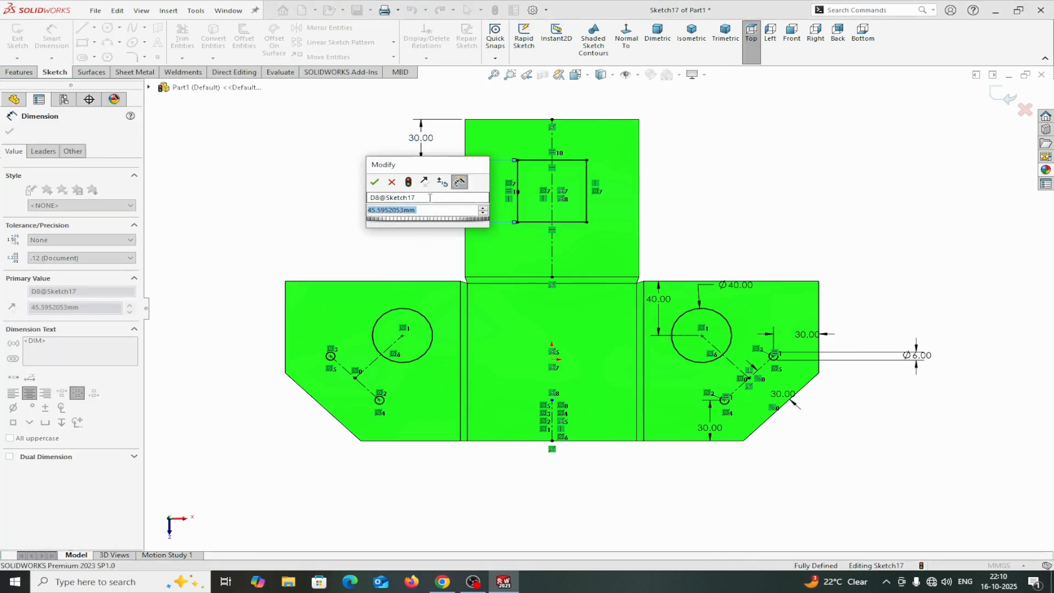
text(60)
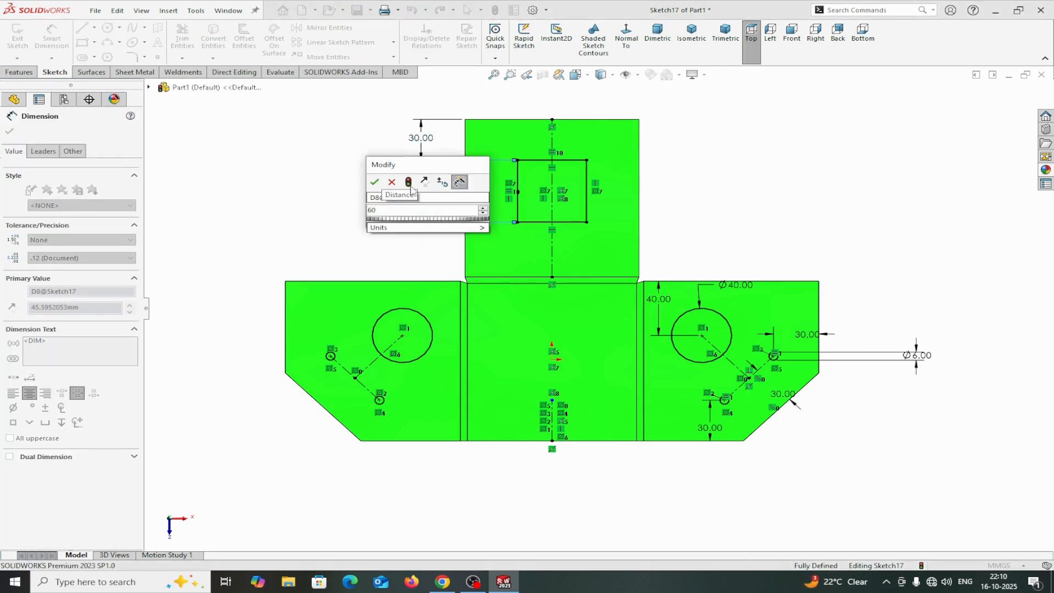
click(375, 183)
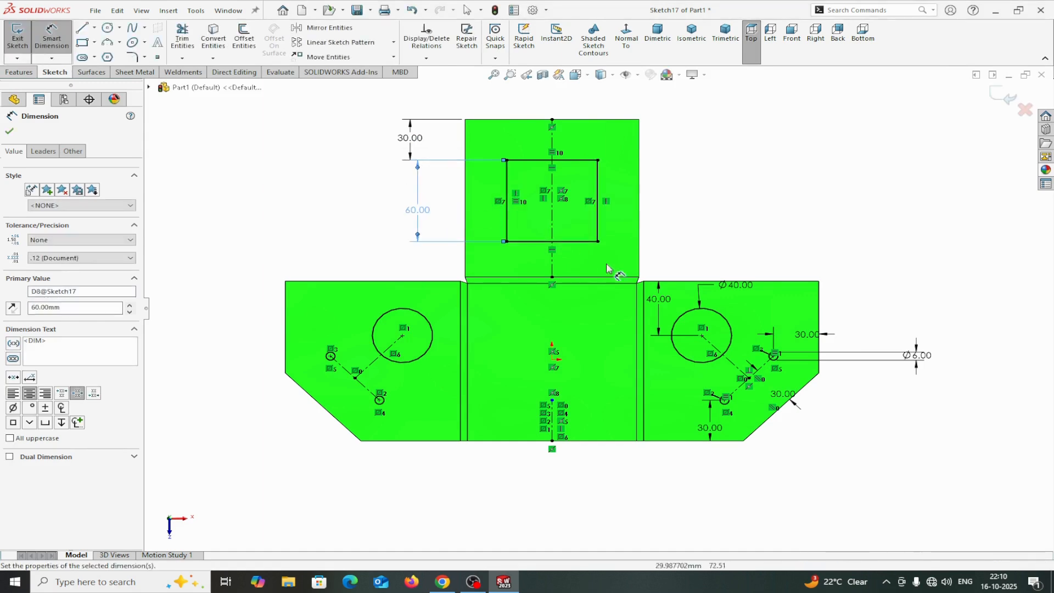
click(10, 131)
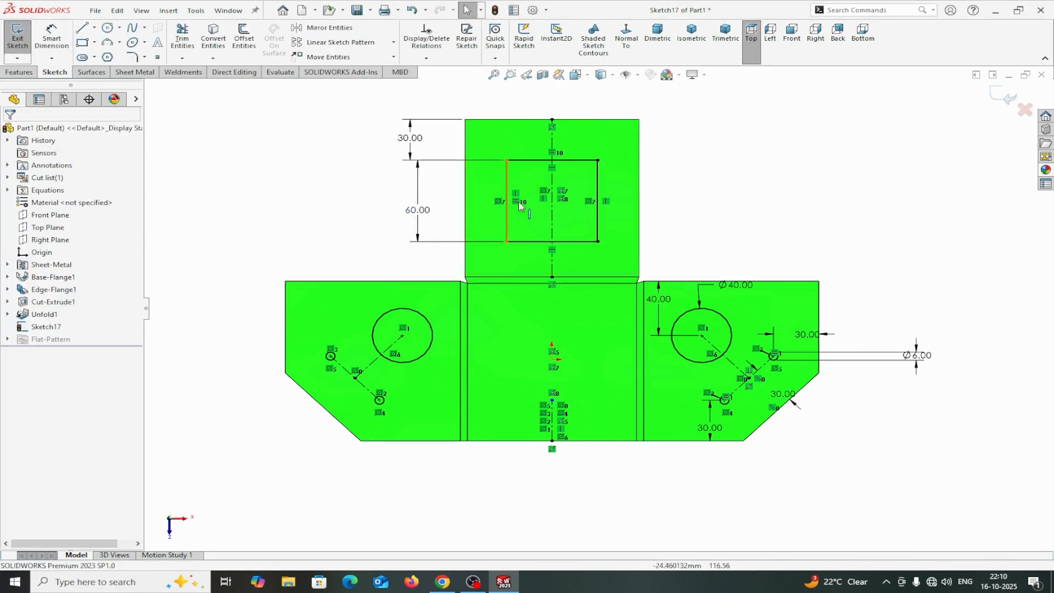
Convert all four rectangle sides into construction geometry.
click(527, 160)
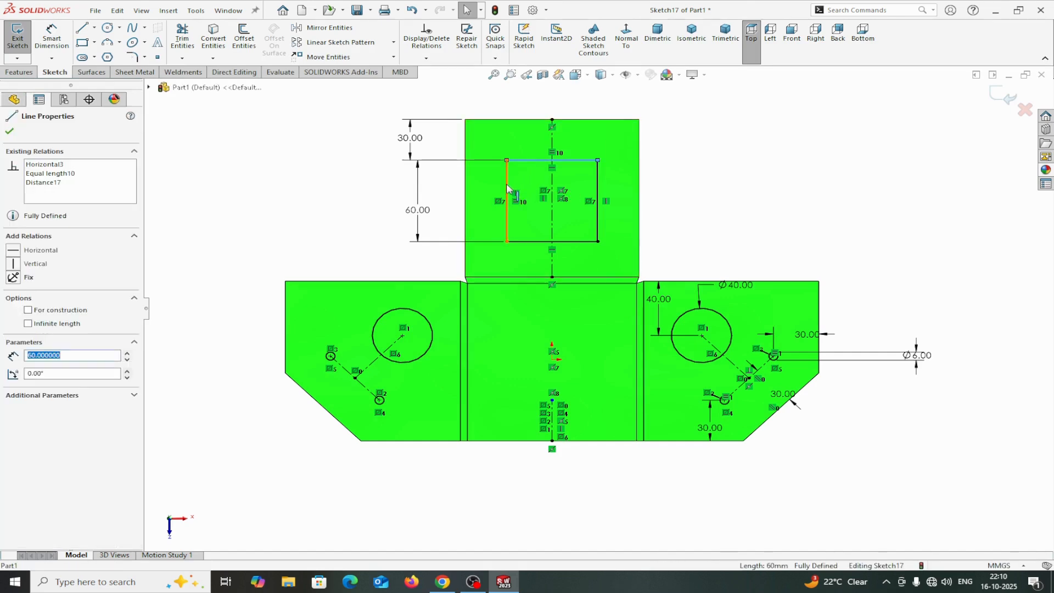
ctrl+click(507, 219)
ctrl+click(520, 241)
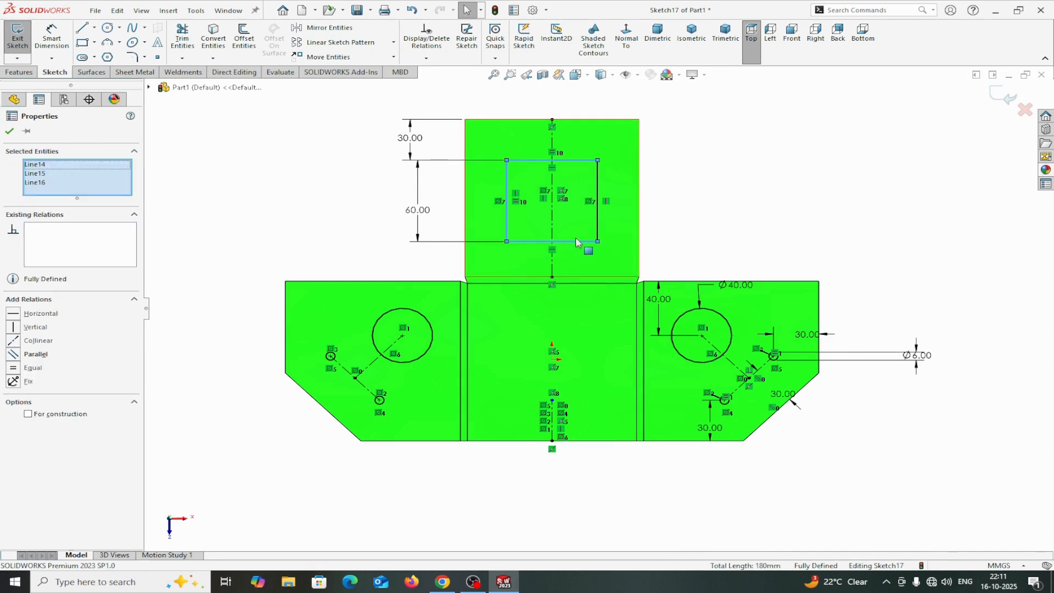
ctrl+click(599, 232)
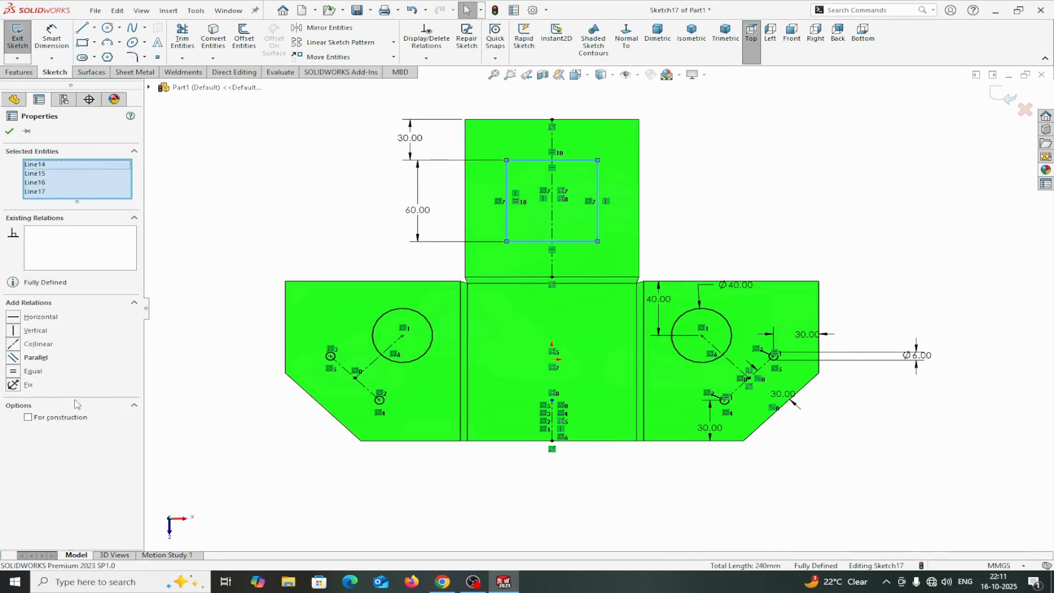
click(32, 422)
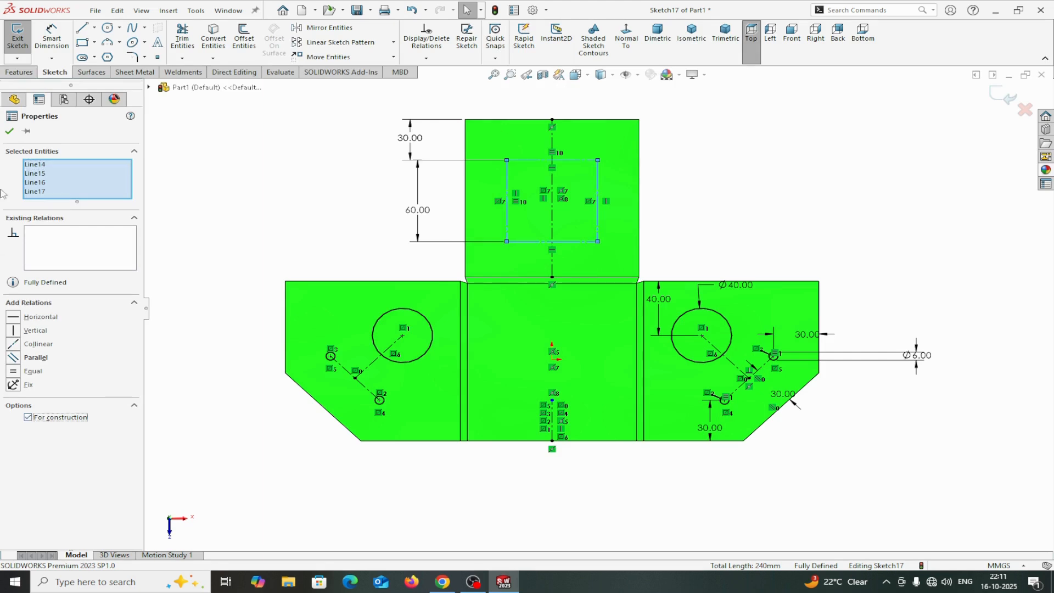
click(9, 132)
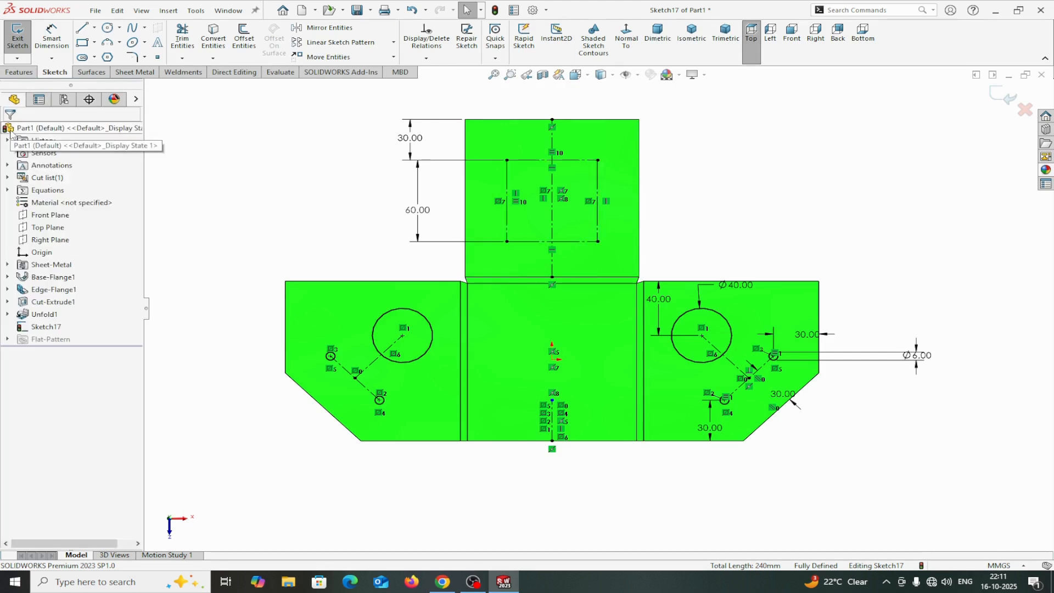
click(108, 29)
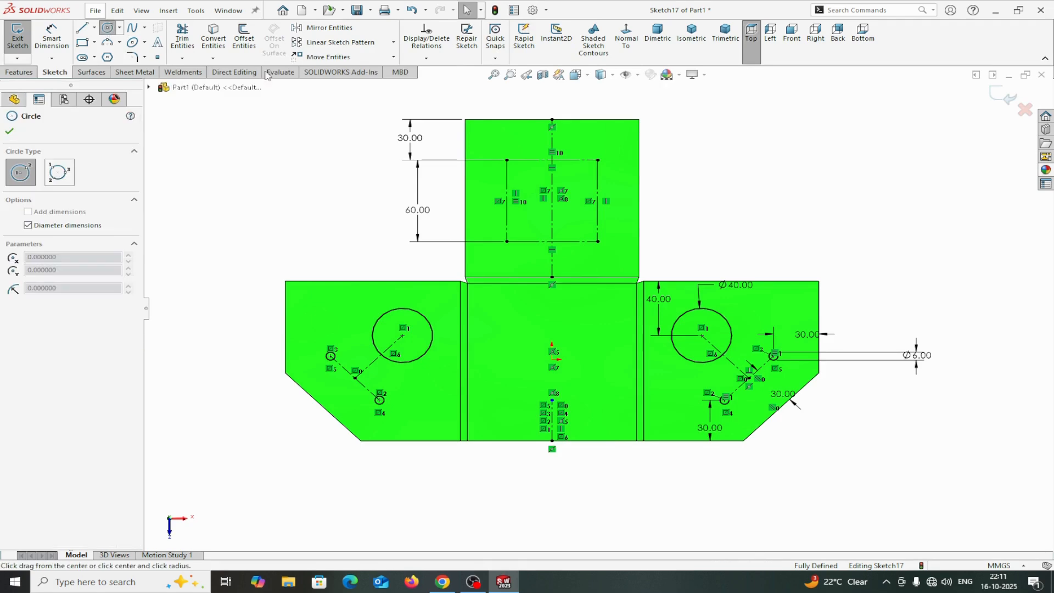
click(598, 160)
key(Escape)
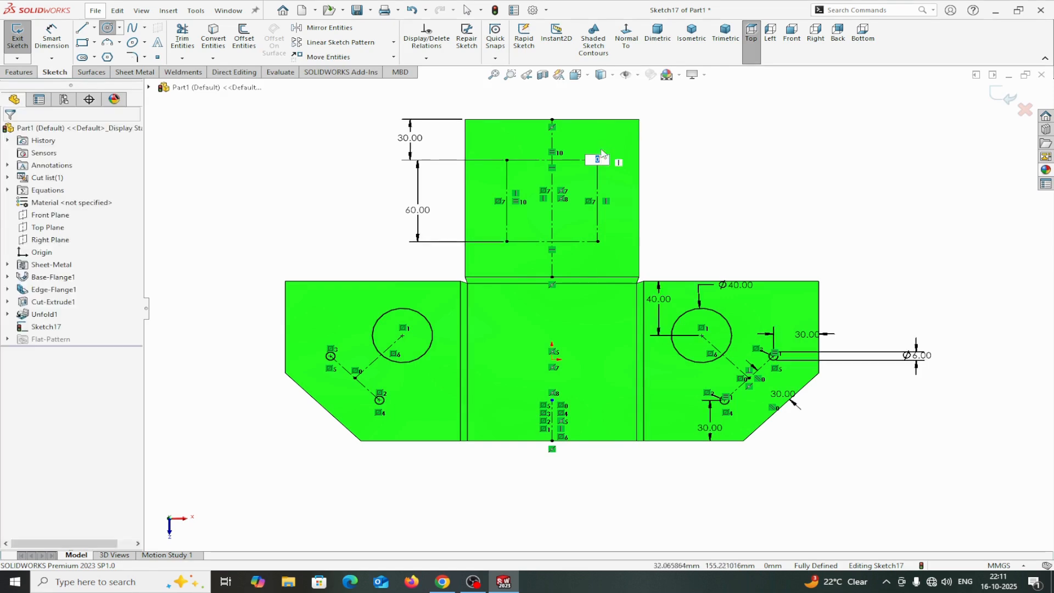
click(107, 28)
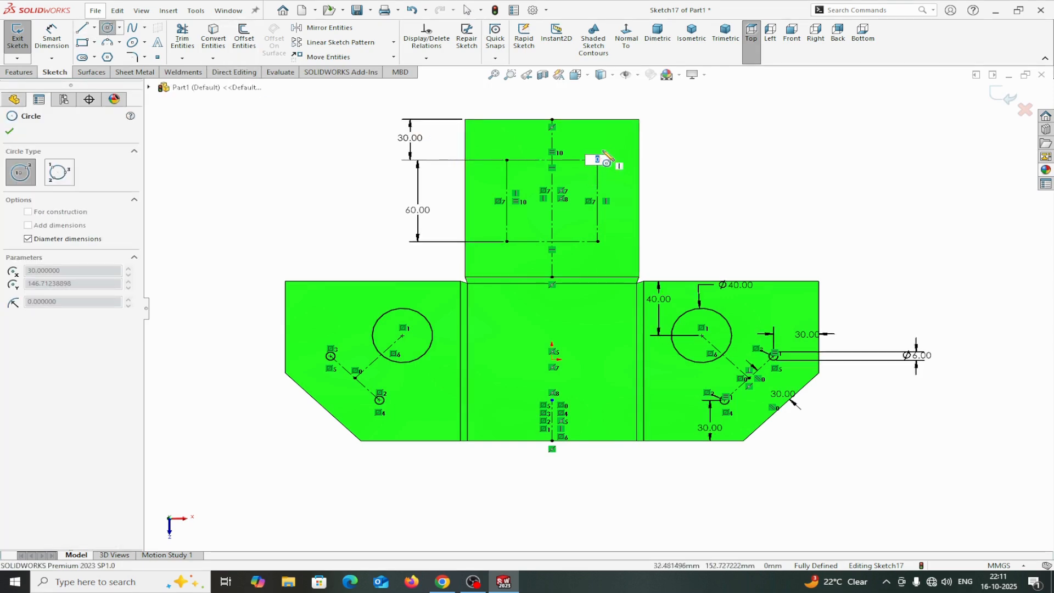
key(Escape)
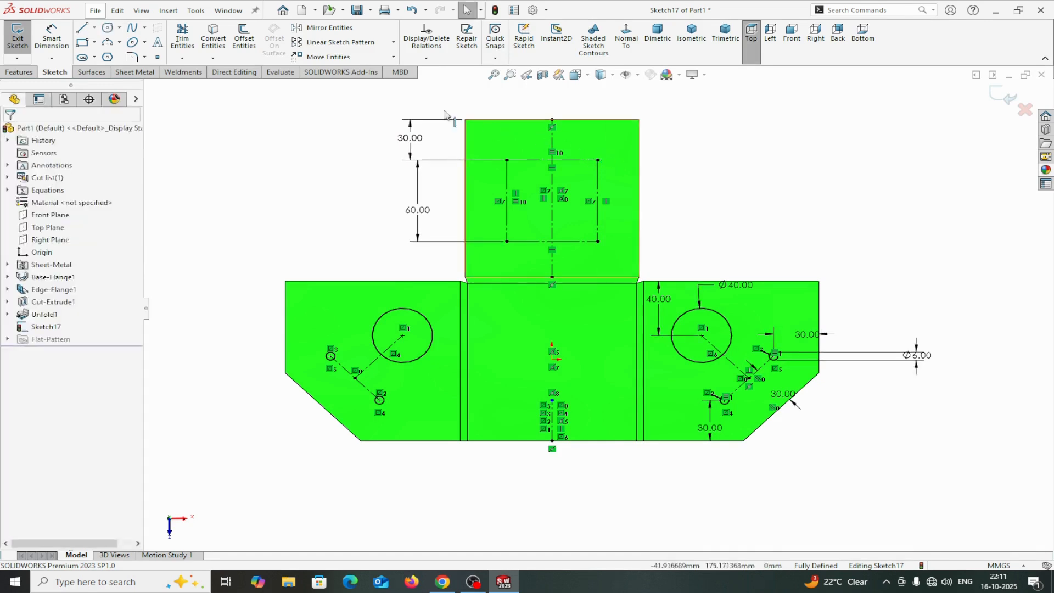
Draw a circle centred on the top-right corner of the construction rectangle on the upper flange.
click(107, 28)
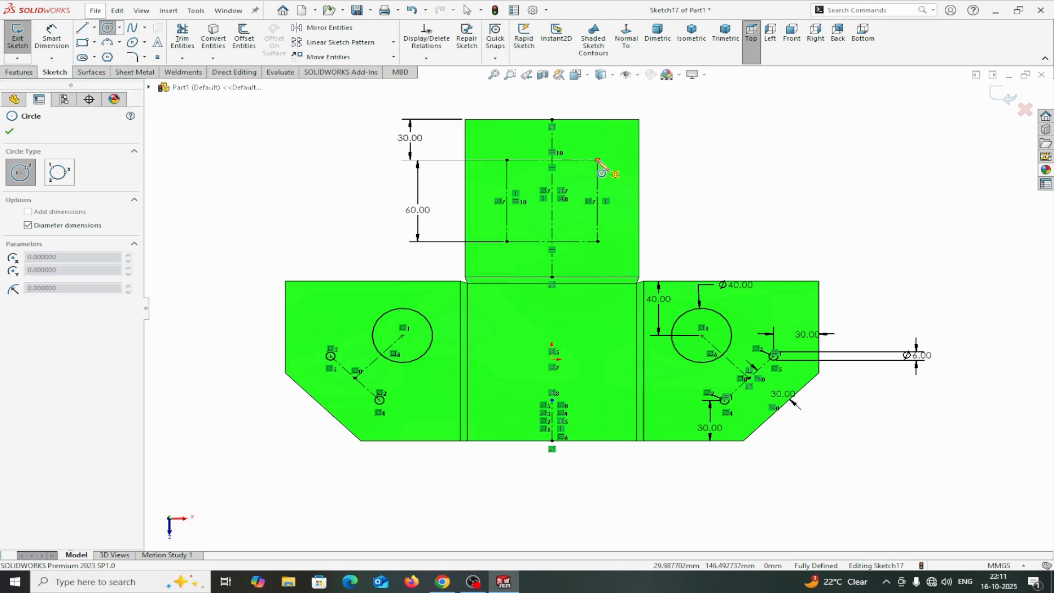
click(597, 160)
click(611, 157)
right_click(610, 153)
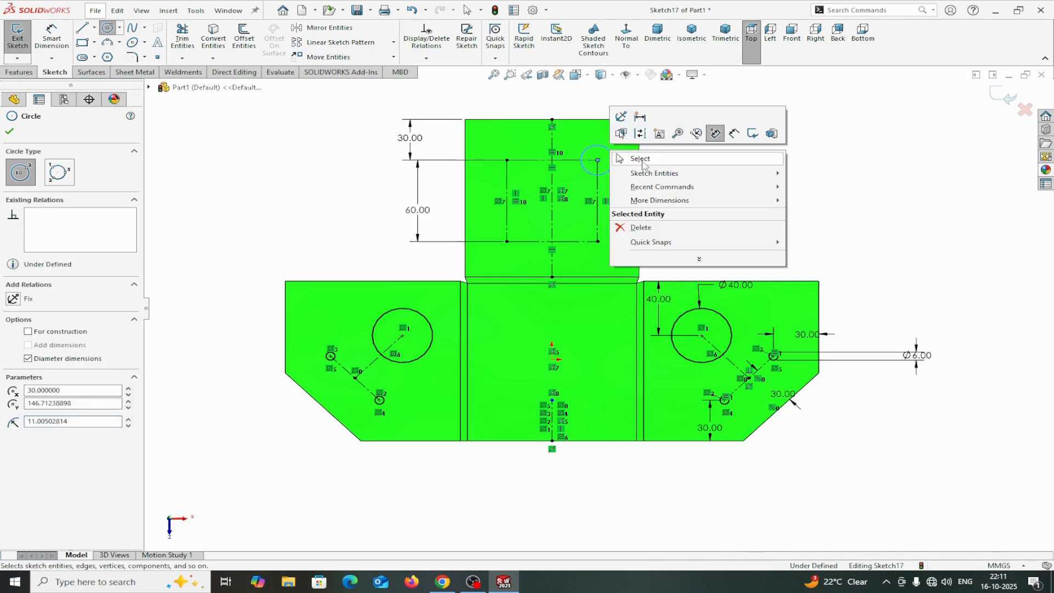
click(641, 159)
Dimension the new circle's diameter to 6 mm.
click(52, 36)
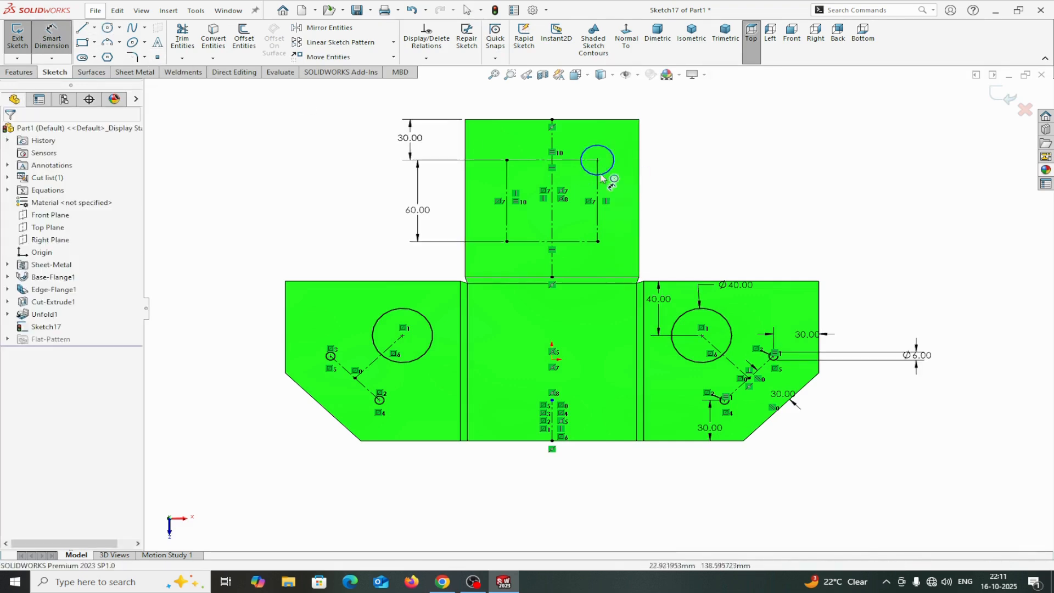
click(608, 171)
click(798, 204)
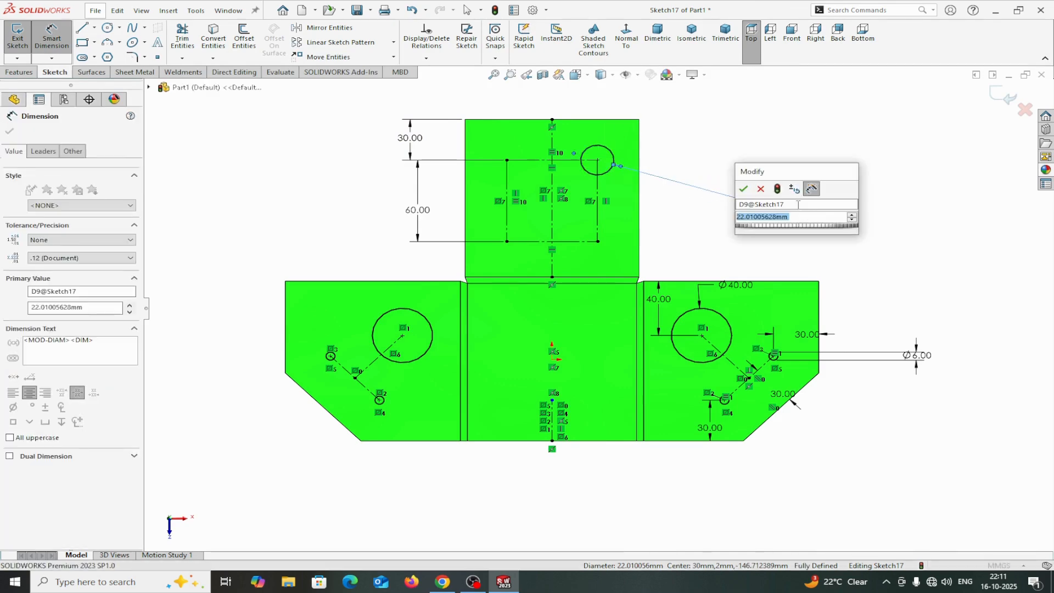
text(6)
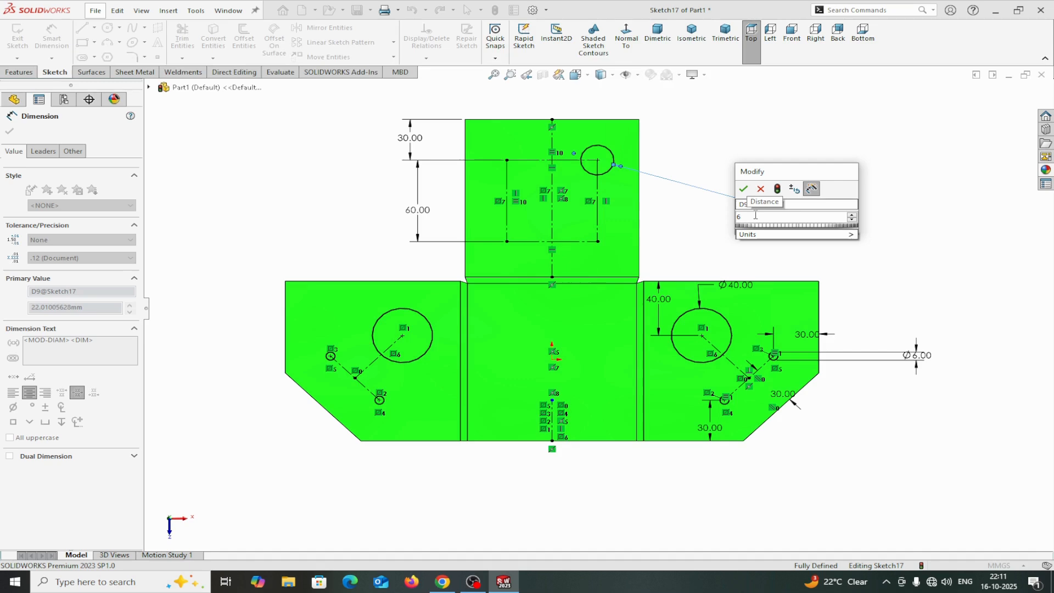
click(744, 191)
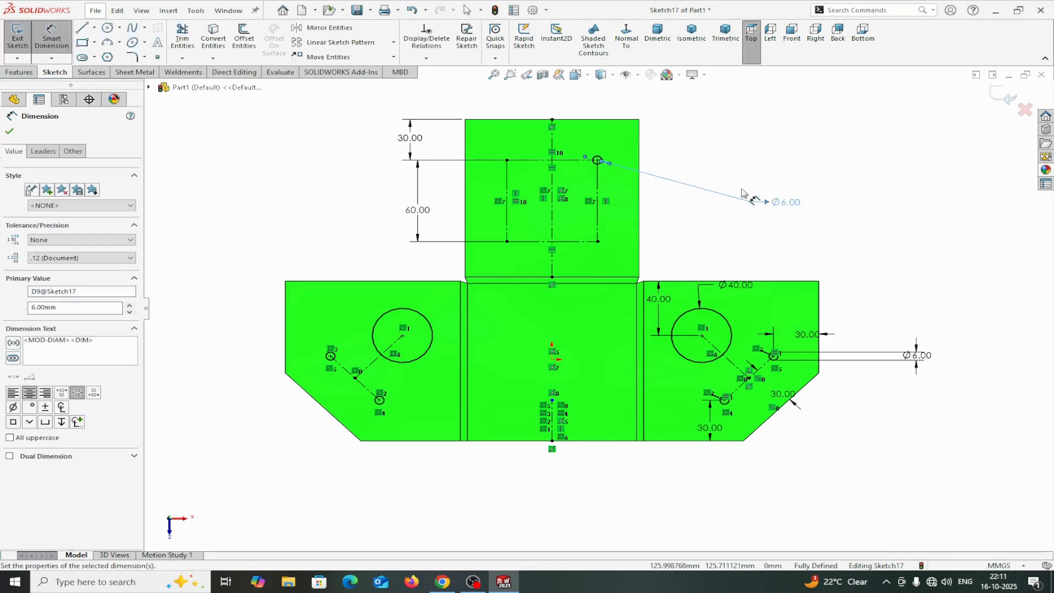
key(Escape)
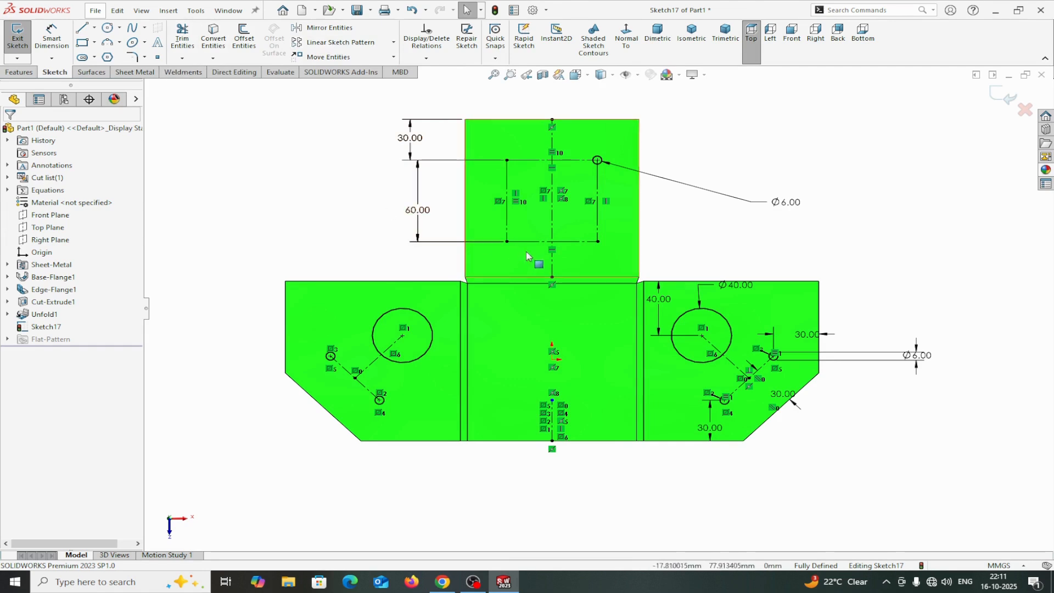
Draw a centerline diagonally from the rectangle's top-left corner to its bottom-right corner.
click(95, 28)
click(99, 51)
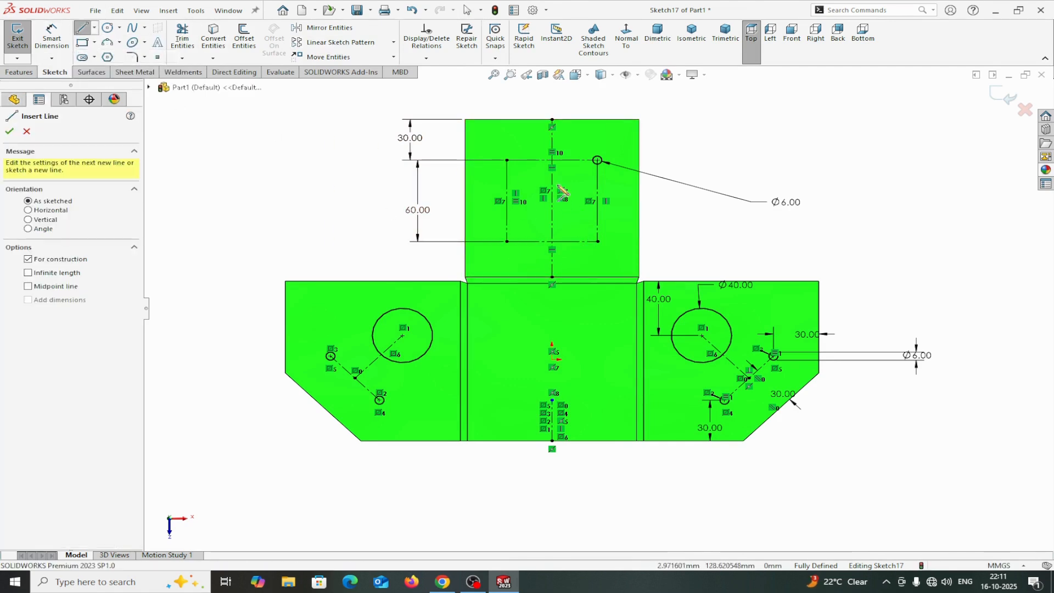
click(506, 160)
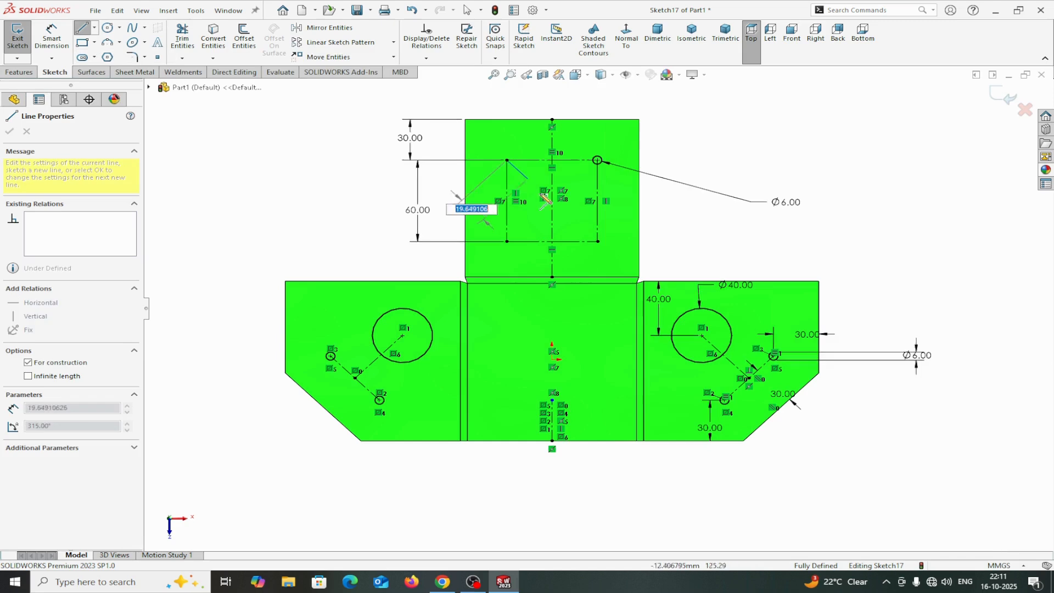
click(598, 242)
right_click(598, 242)
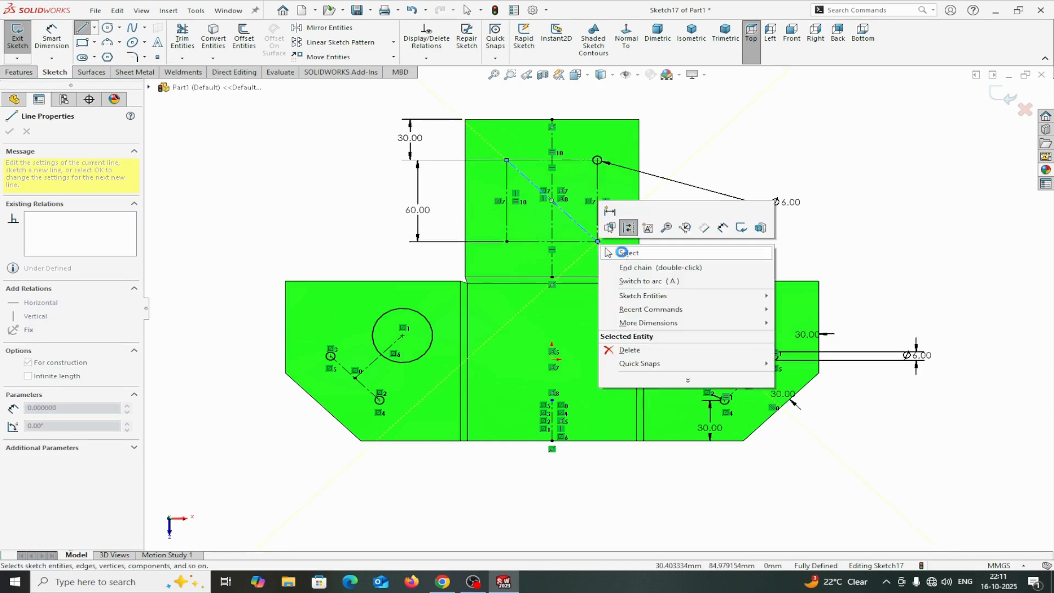
click(622, 253)
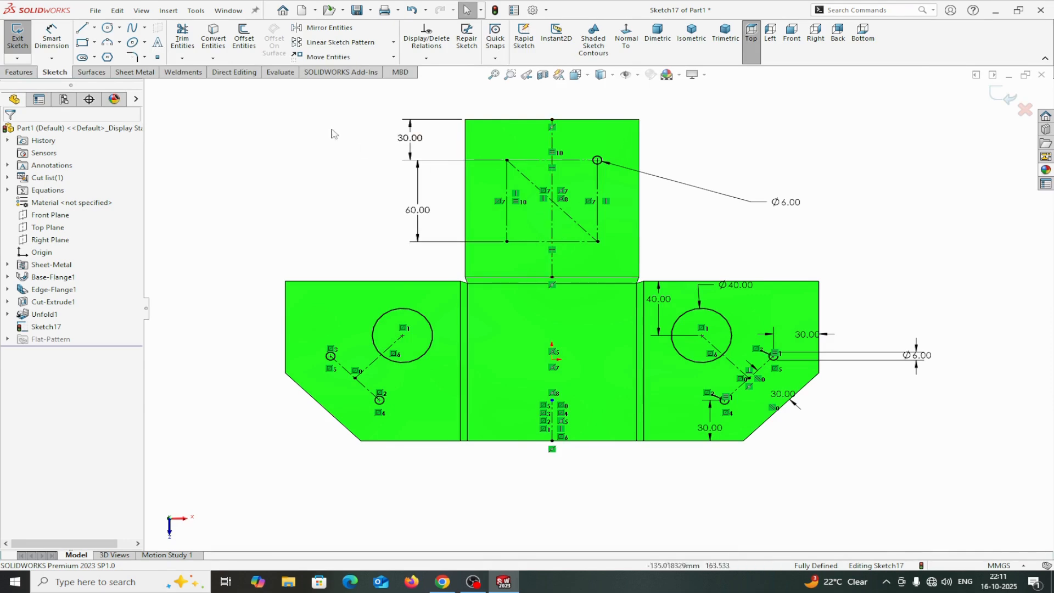
Draw a second diagonal centerline from the rectangle's top-right corner to its bottom-left corner.
click(94, 28)
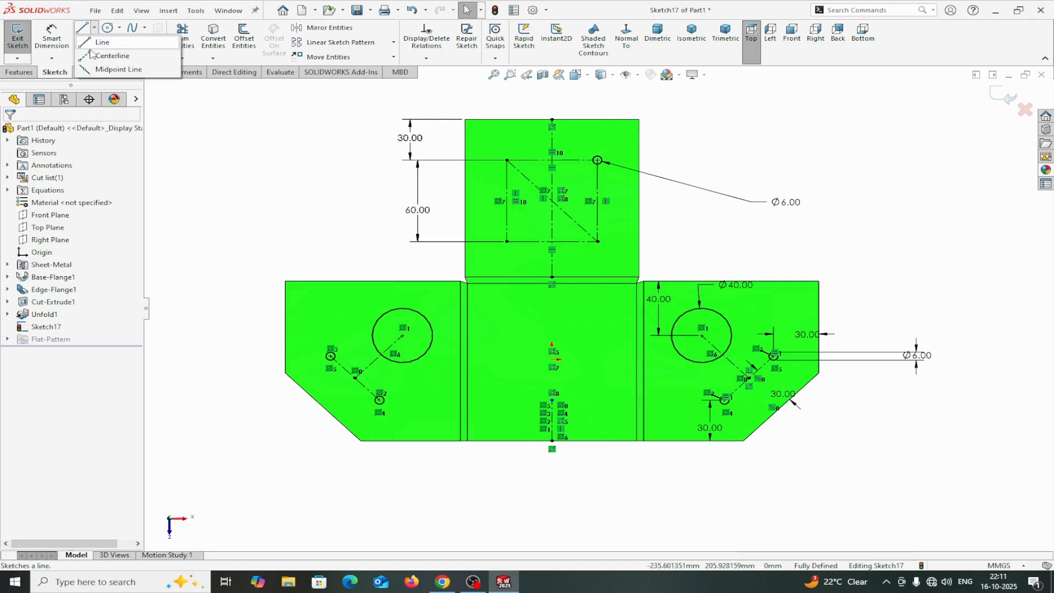
click(107, 53)
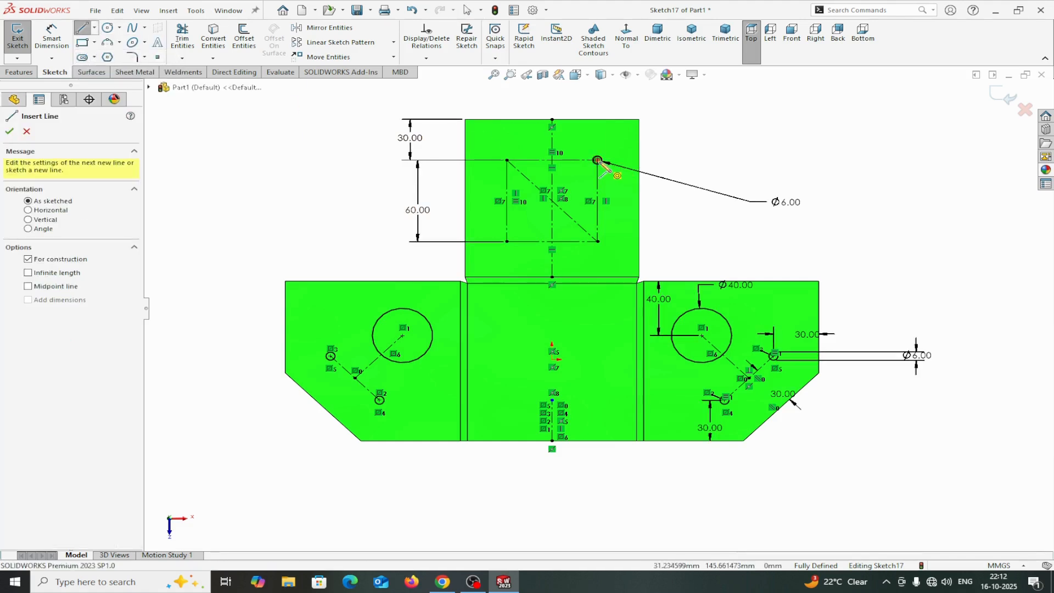
click(598, 160)
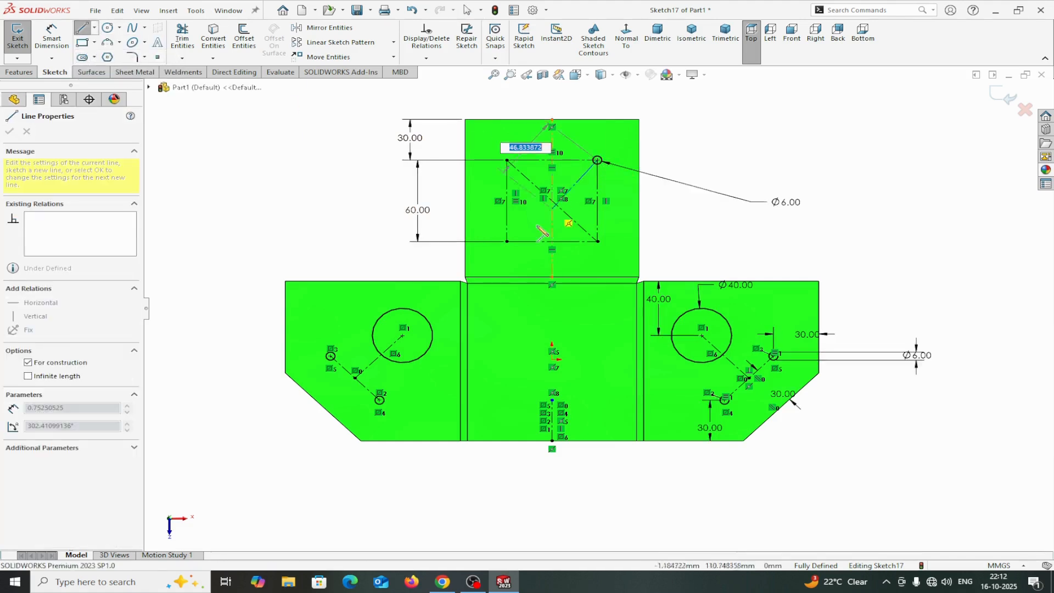
click(506, 242)
right_click(506, 241)
click(531, 248)
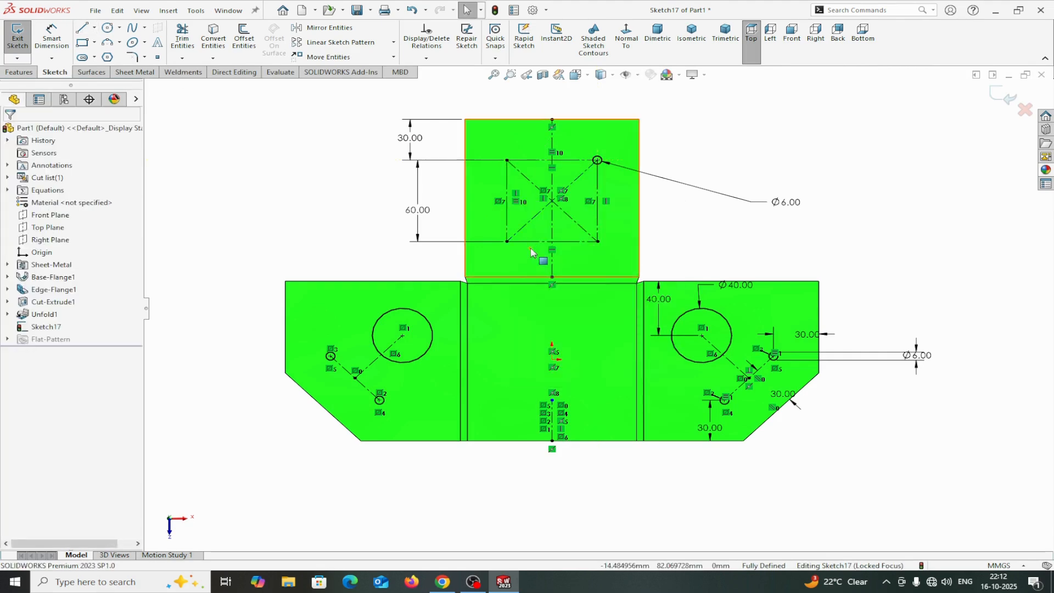
Place a sketch point at the intersection of the two diagonal centerlines.
scroll(538, 246, down, 6)
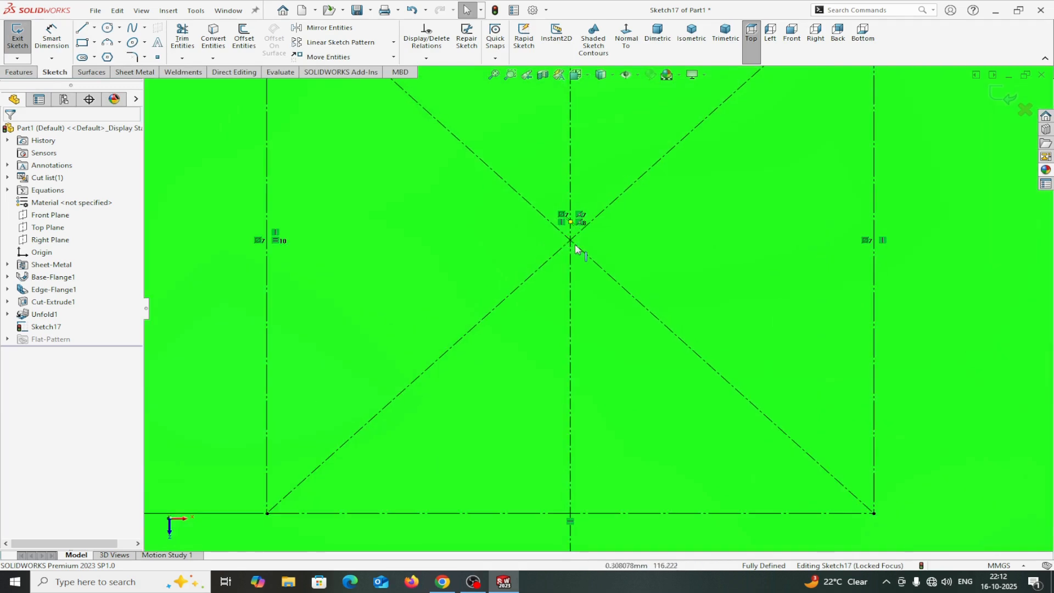
scroll(575, 244, up, 4)
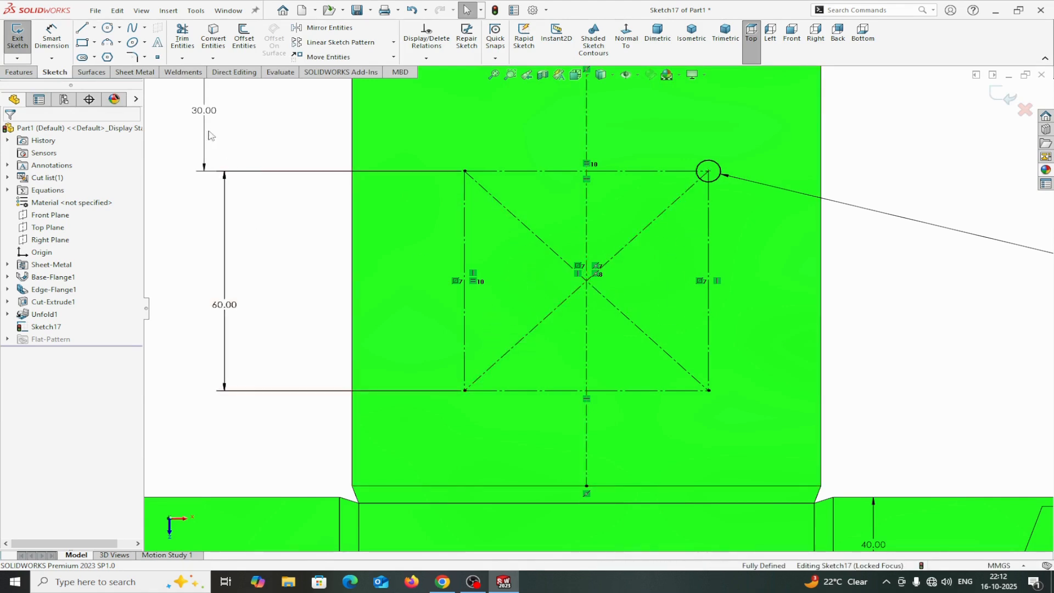
click(158, 58)
scroll(598, 288, down, 3)
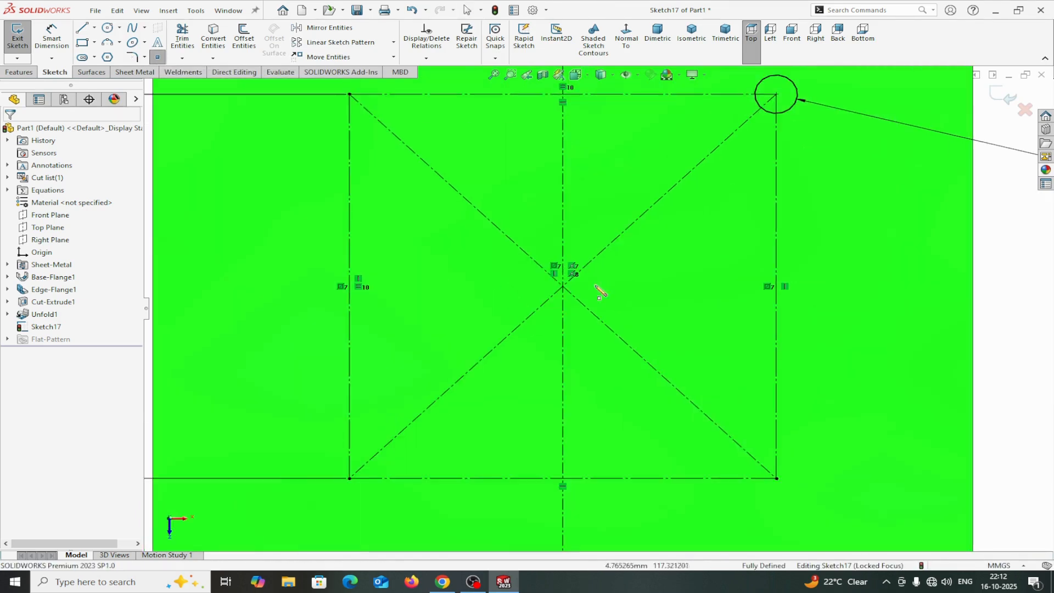
click(563, 286)
right_click(563, 286)
click(588, 292)
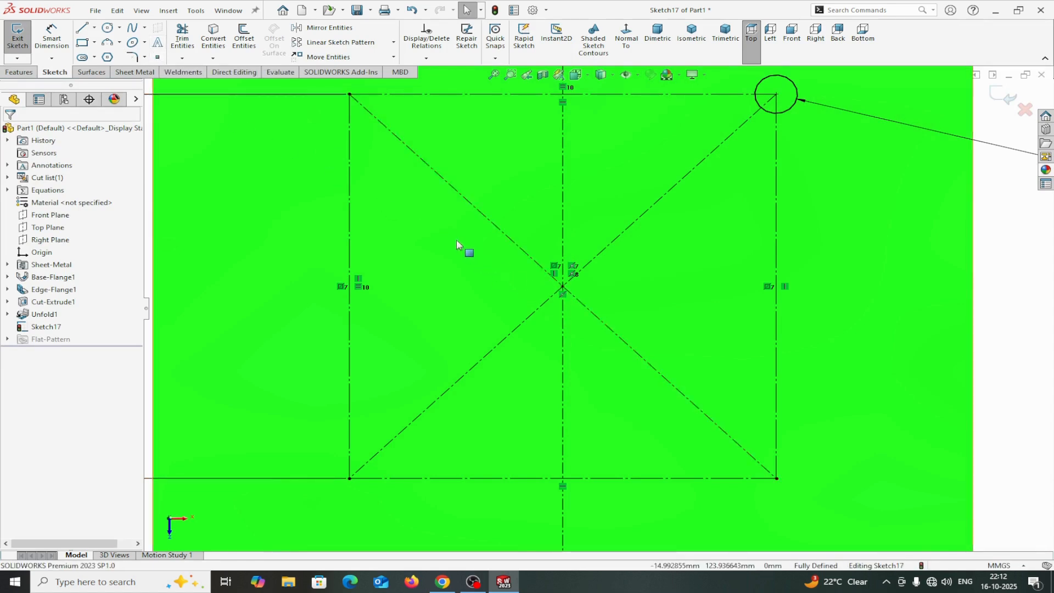
Create a circular sketch pattern of the 6 mm circle about the center point, 4 instances over 360 degrees.
key(z)
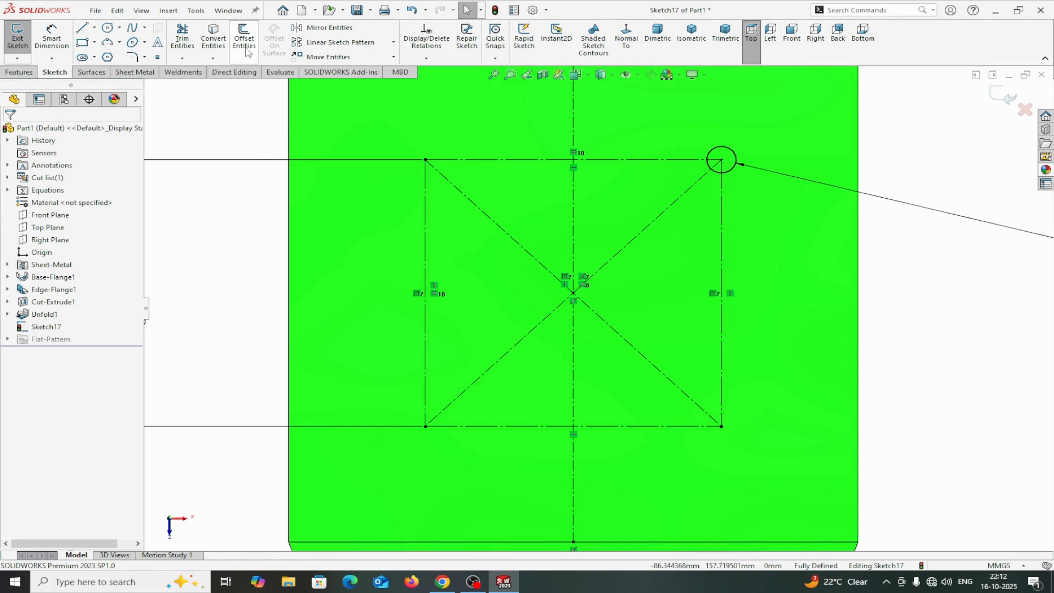
click(393, 42)
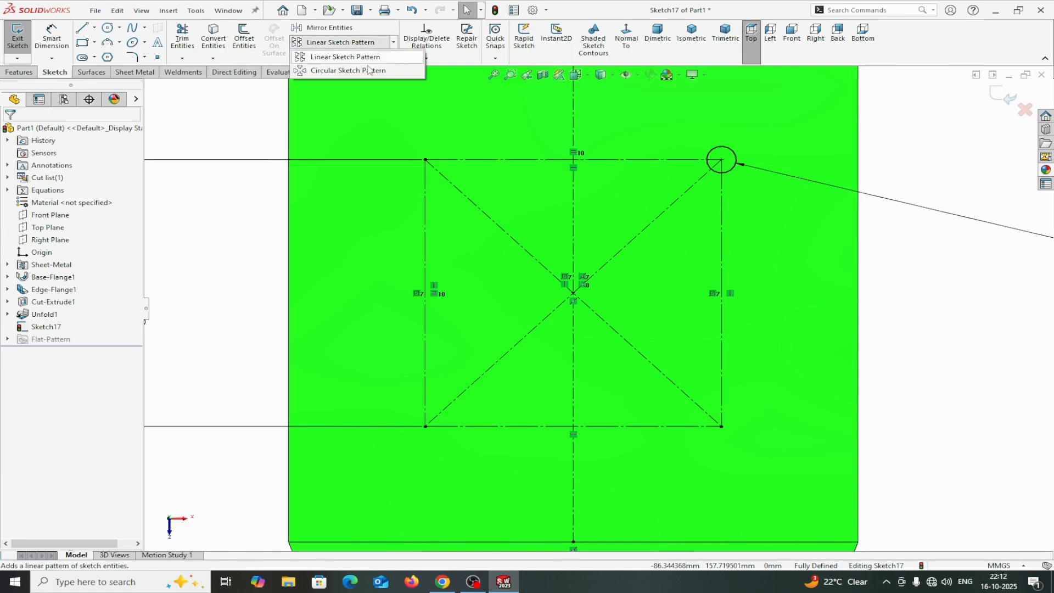
click(360, 70)
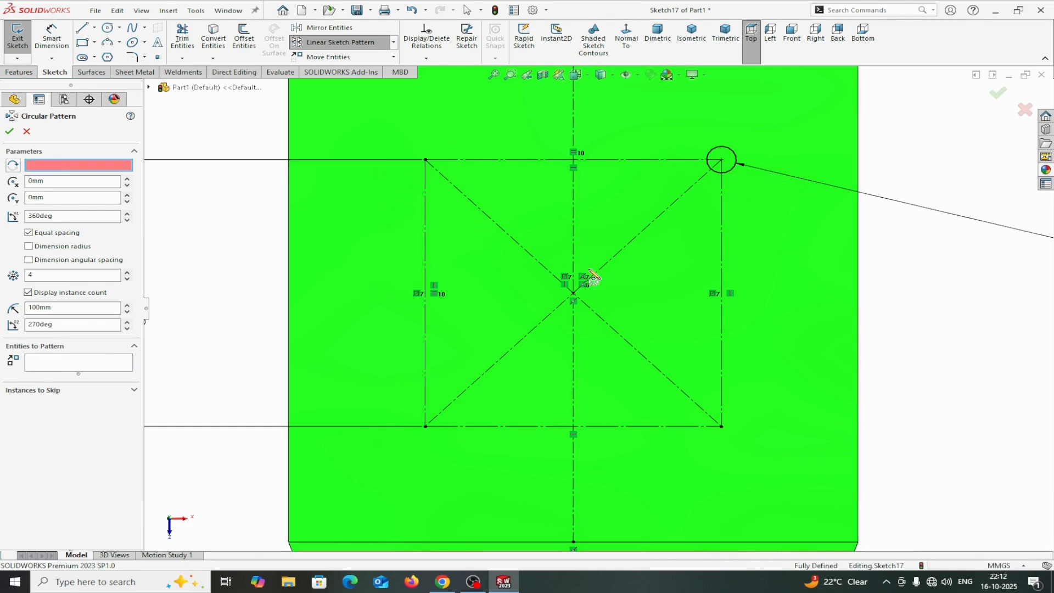
click(573, 294)
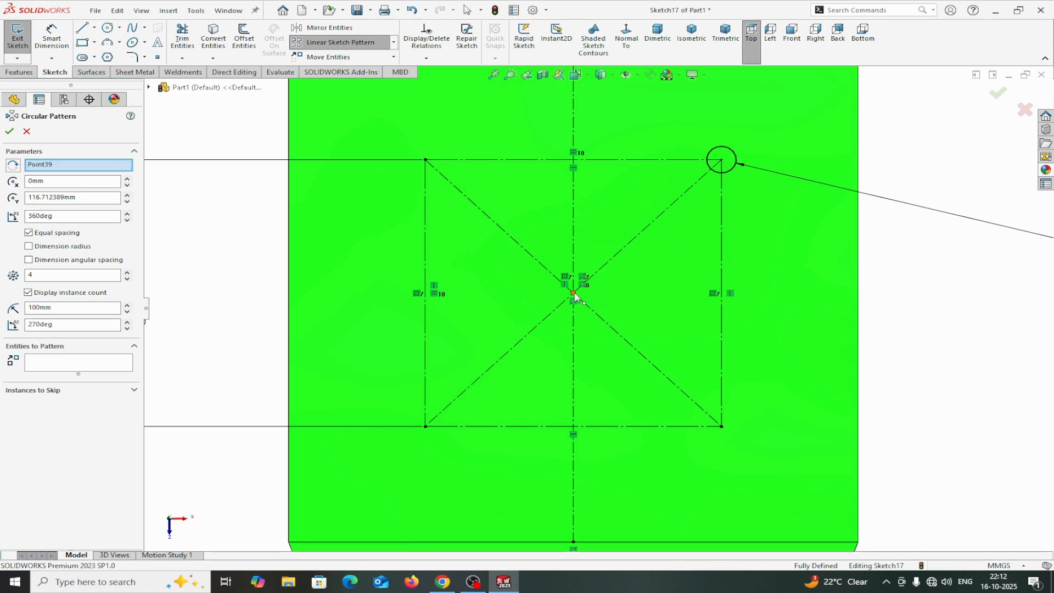
click(87, 359)
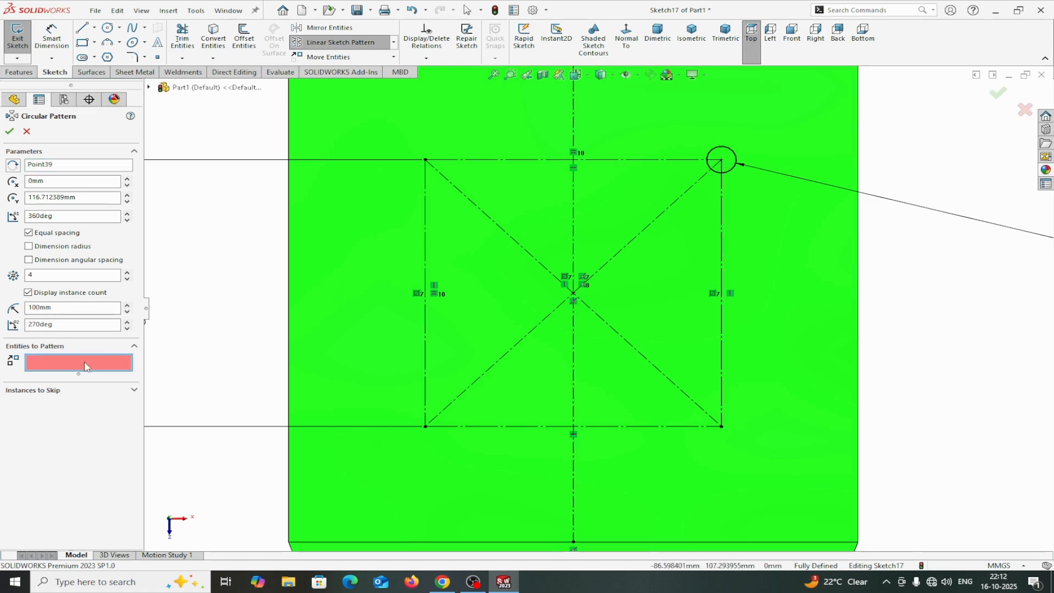
click(735, 173)
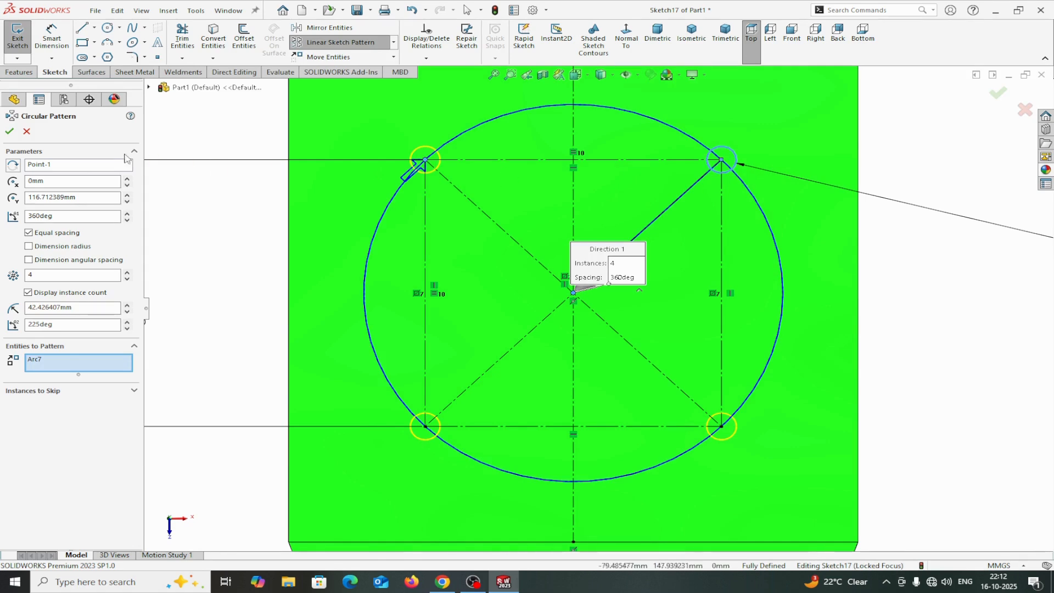
click(10, 131)
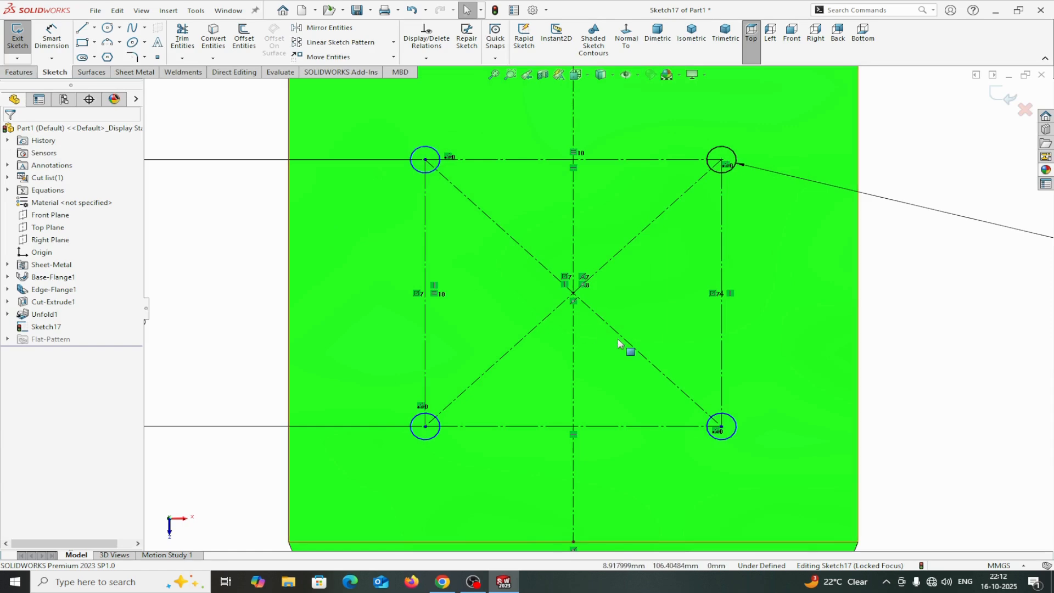
Make the top-left patterned circle concentric with the rectangle's top-left corner point.
scroll(619, 344, up, 3)
scroll(555, 295, down, 4)
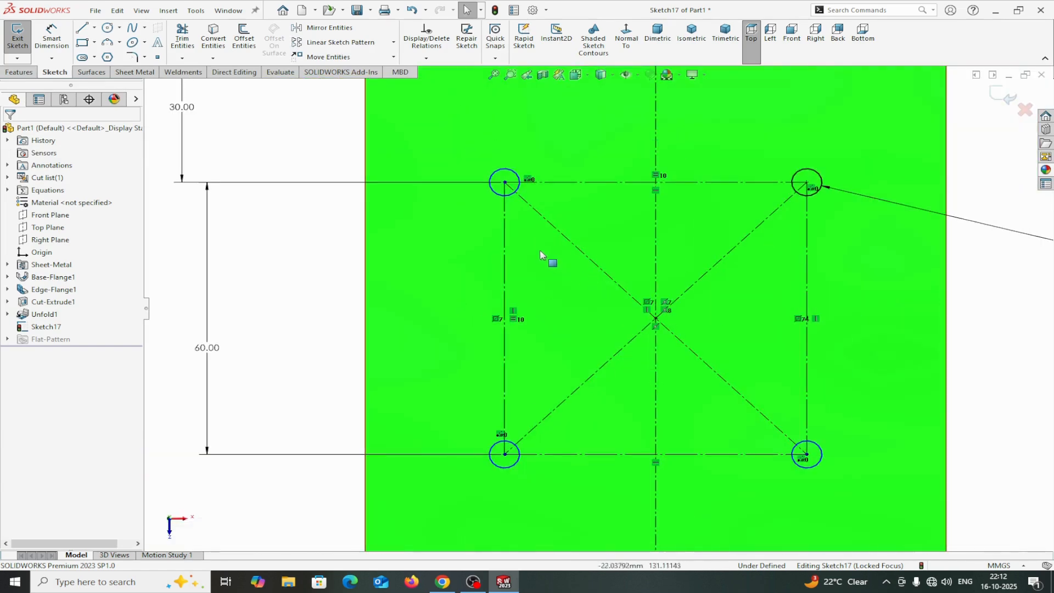
click(511, 200)
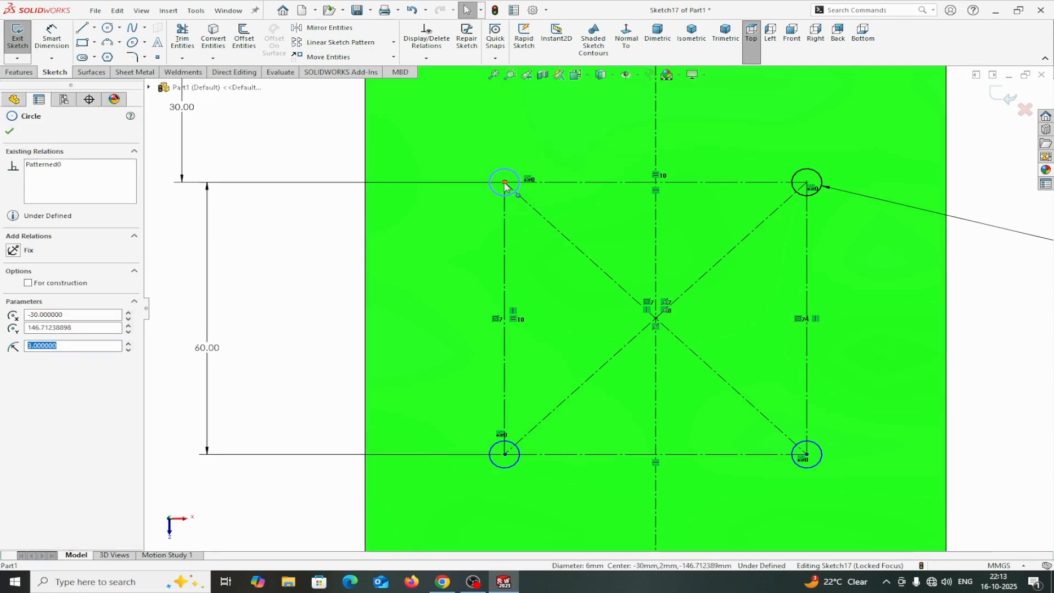
ctrl+click(504, 182)
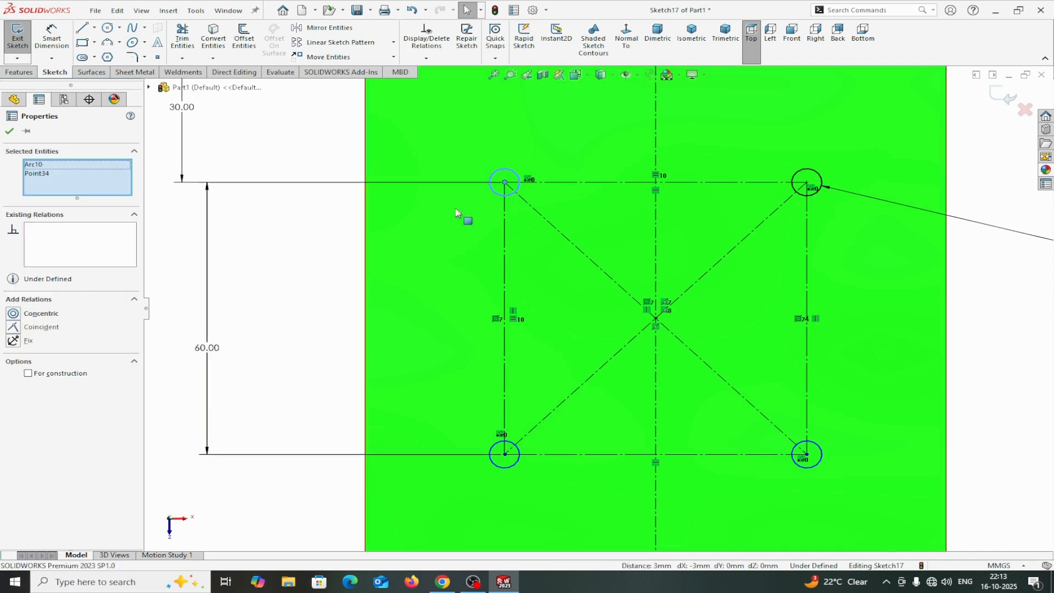
click(15, 317)
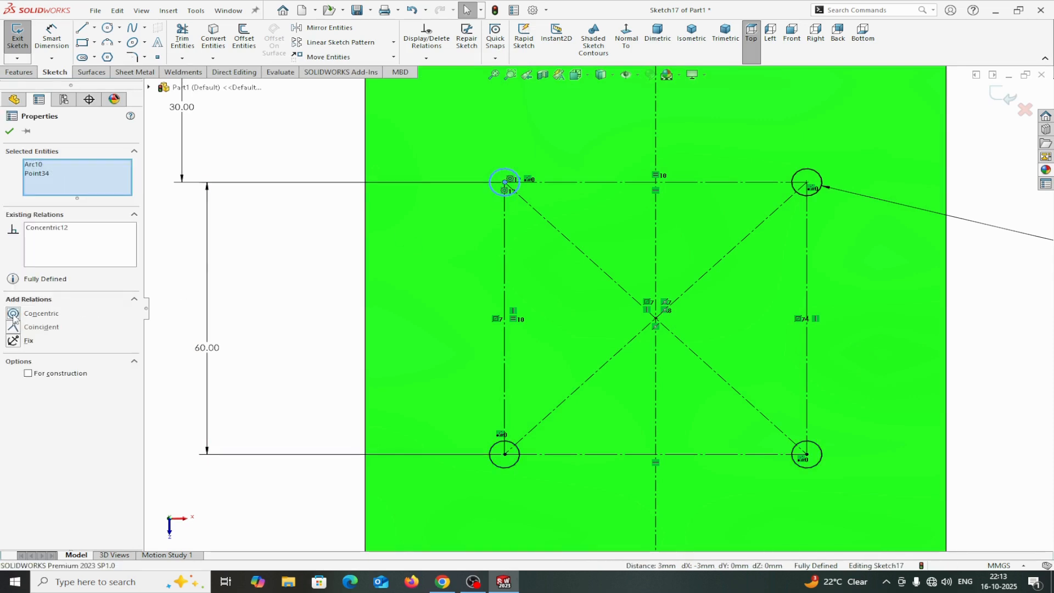
click(12, 132)
Make the bottom-left patterned circle concentric with the rectangle's bottom-left corner point.
click(505, 469)
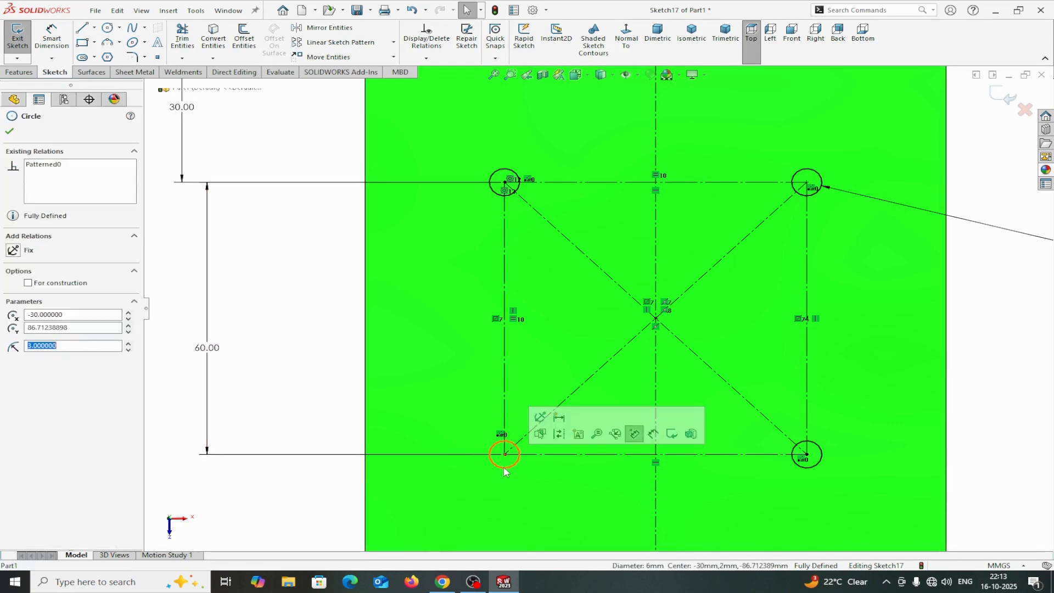
ctrl+click(505, 456)
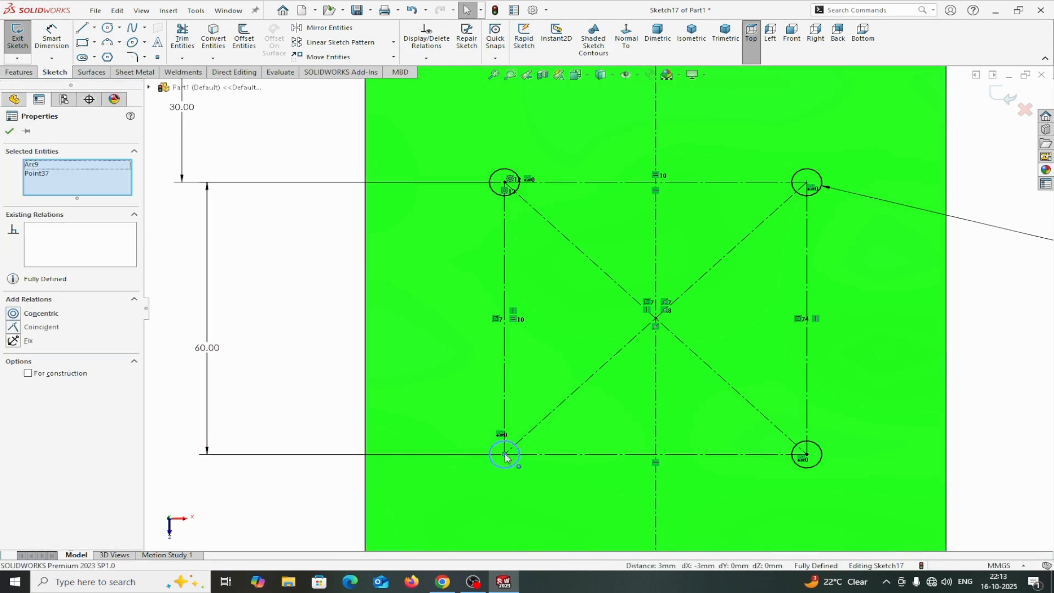
click(18, 316)
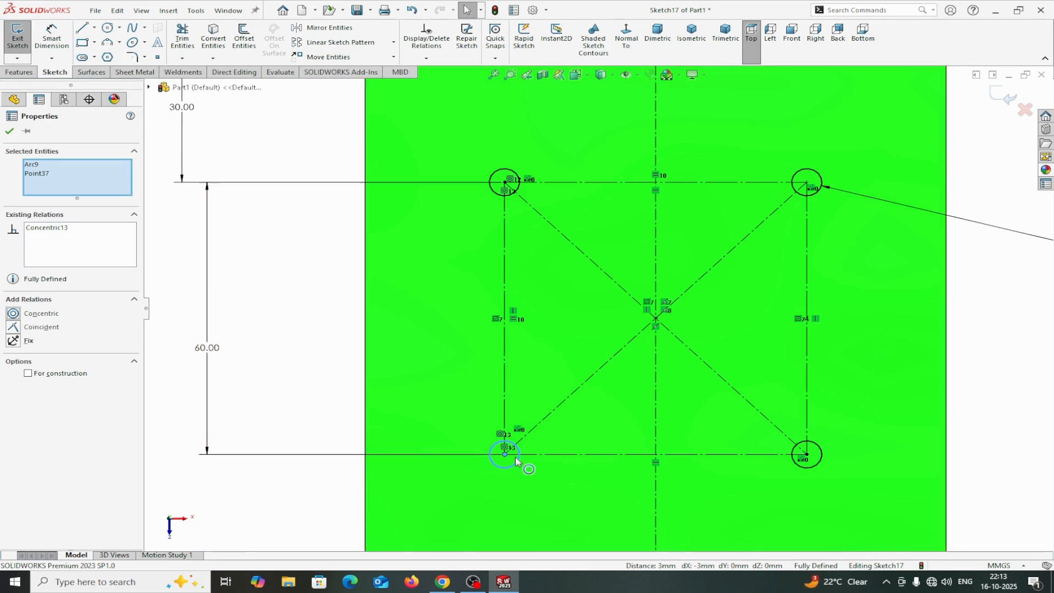
click(11, 132)
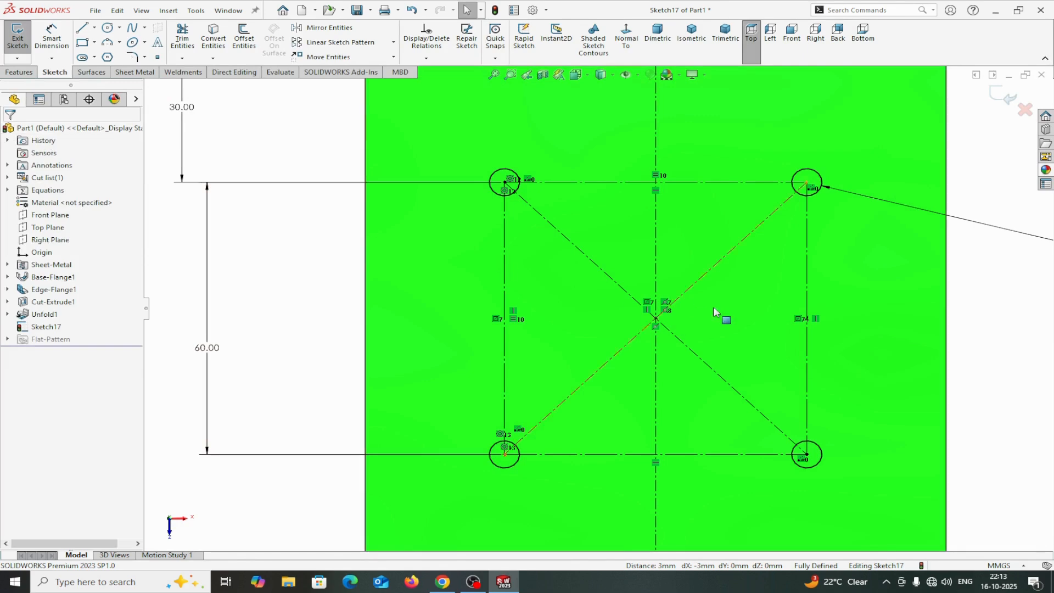
scroll(779, 344, up, 3)
scroll(730, 354, up, 2)
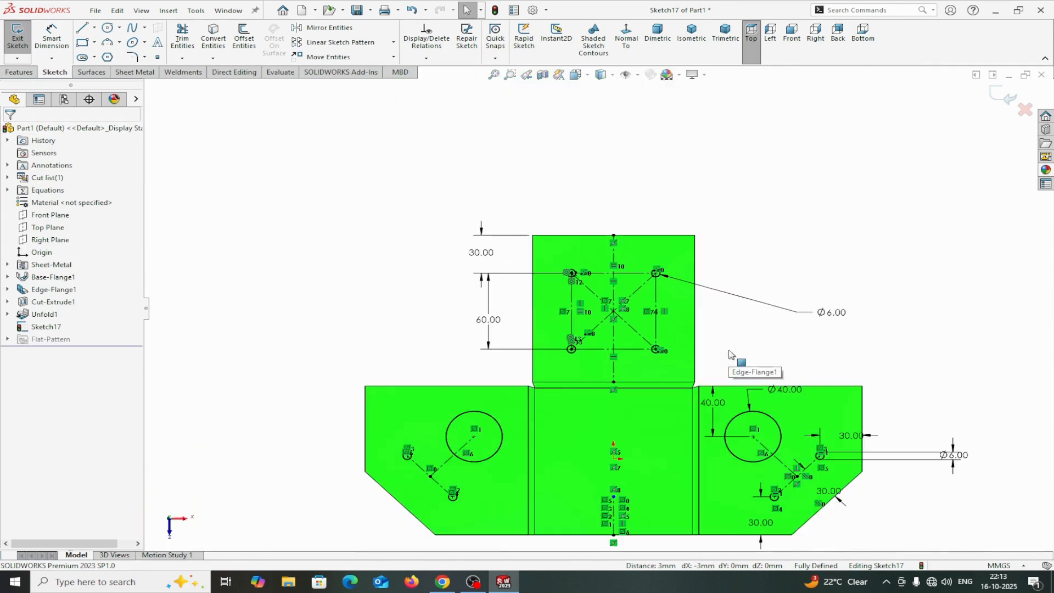
Sketch a circle centered on the diagonal centerlines' intersection point of the top flange.
click(108, 33)
scroll(680, 325, down, 3)
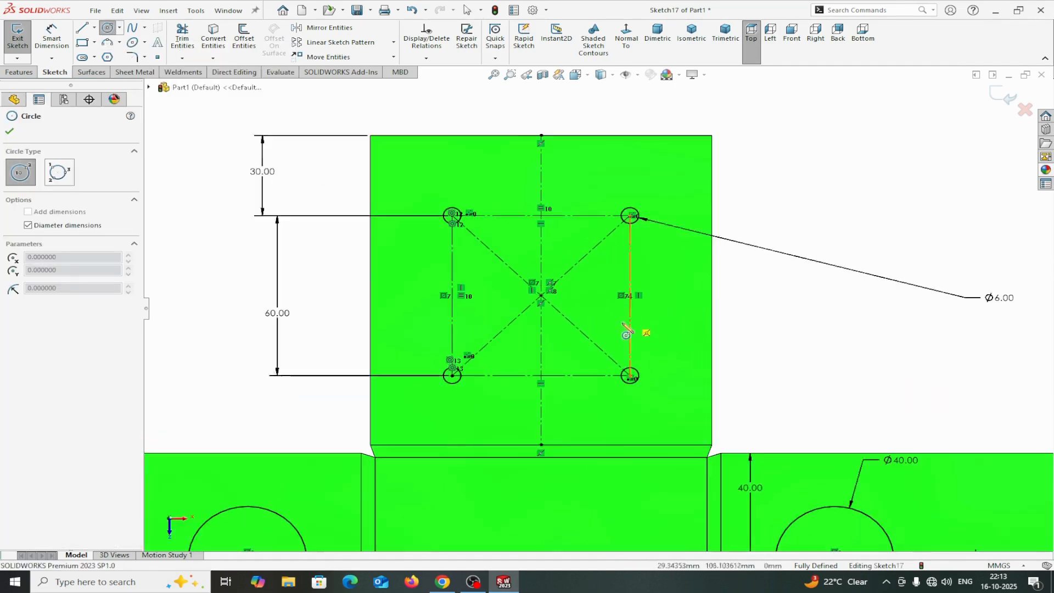
scroll(580, 309, down, 2)
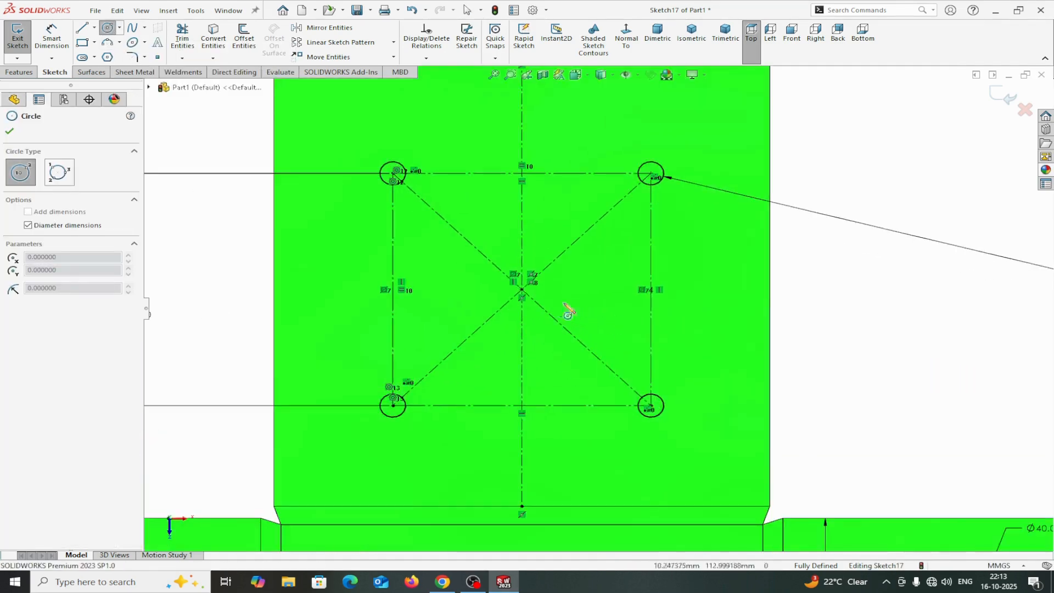
click(522, 290)
click(541, 254)
right_click(541, 253)
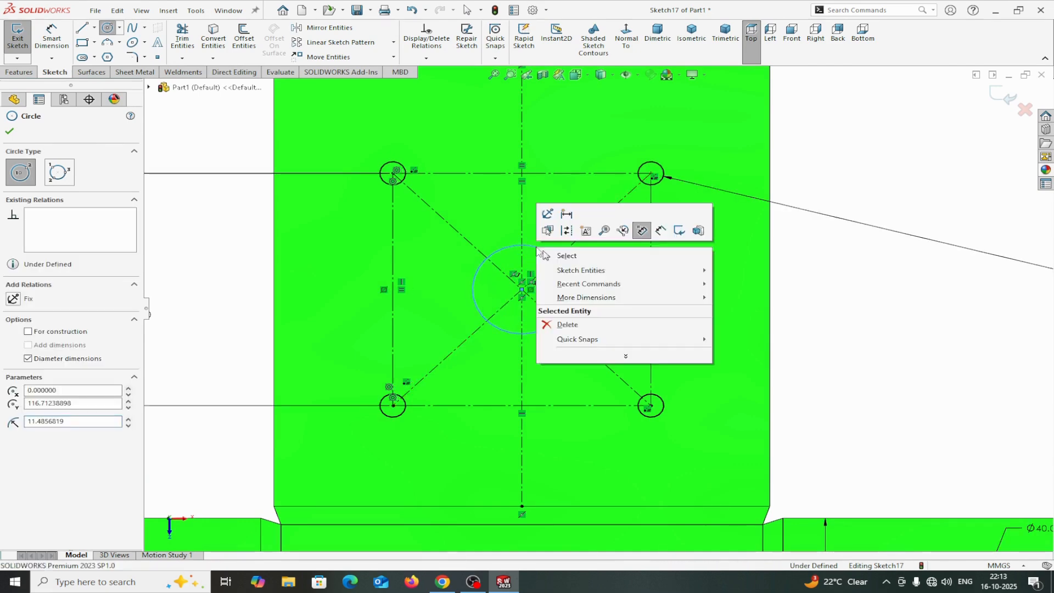
click(578, 257)
Dimension the new center circle's diameter to 30 mm.
click(62, 45)
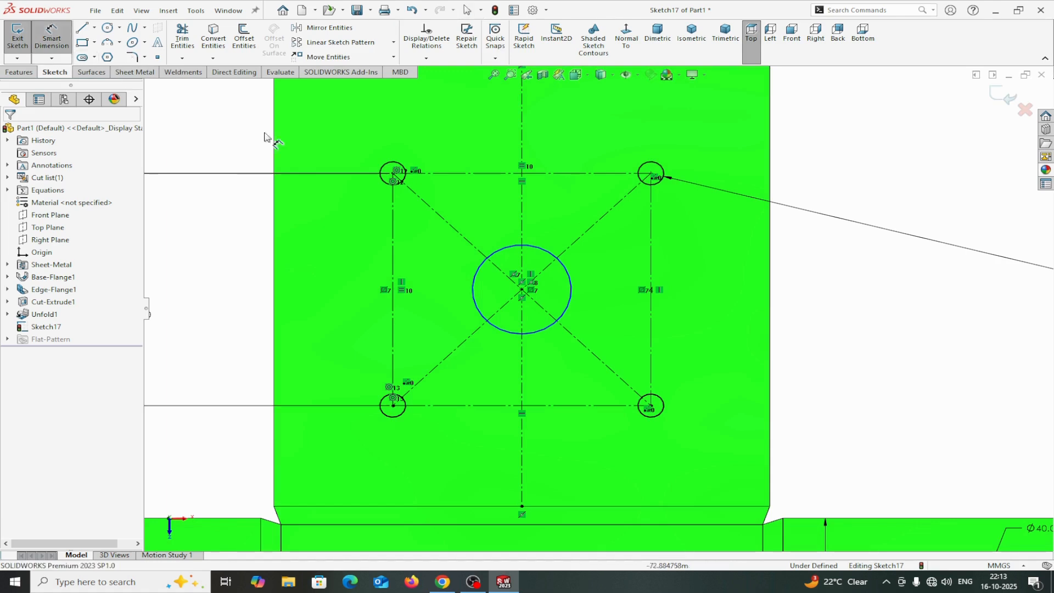
click(572, 286)
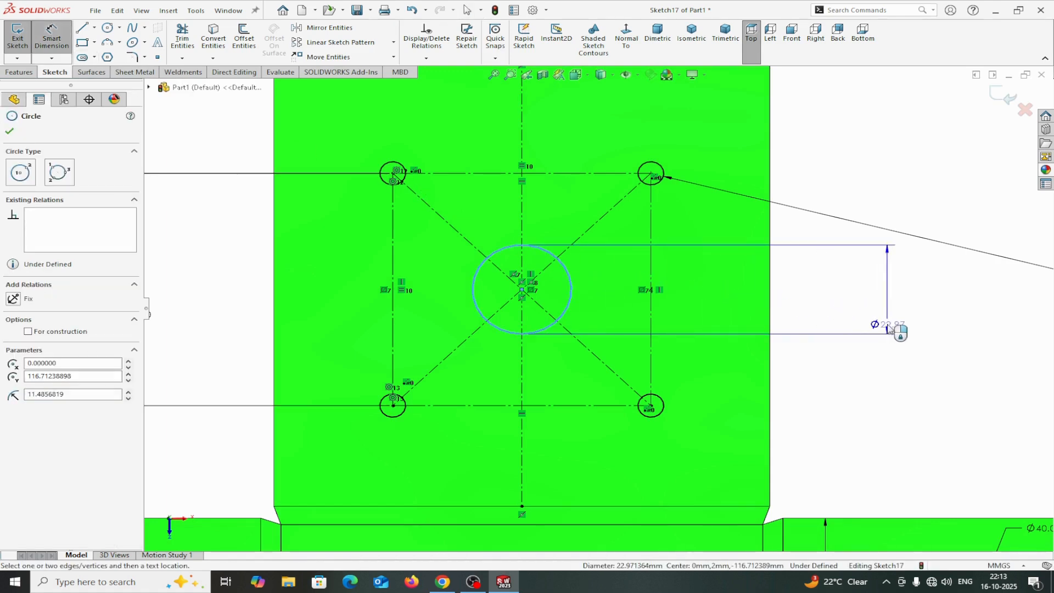
click(894, 314)
text(30)
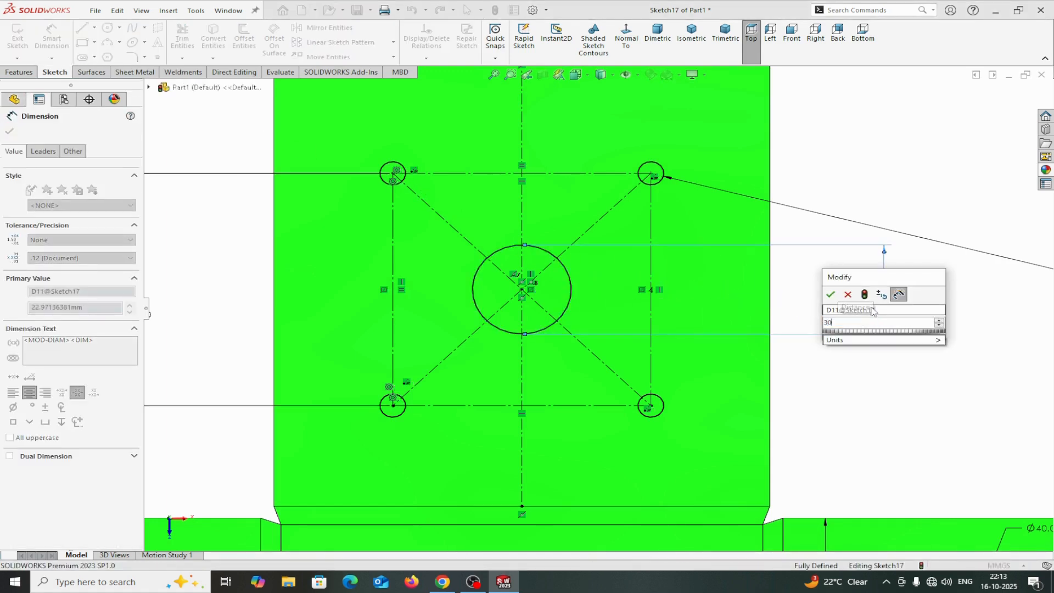
click(830, 295)
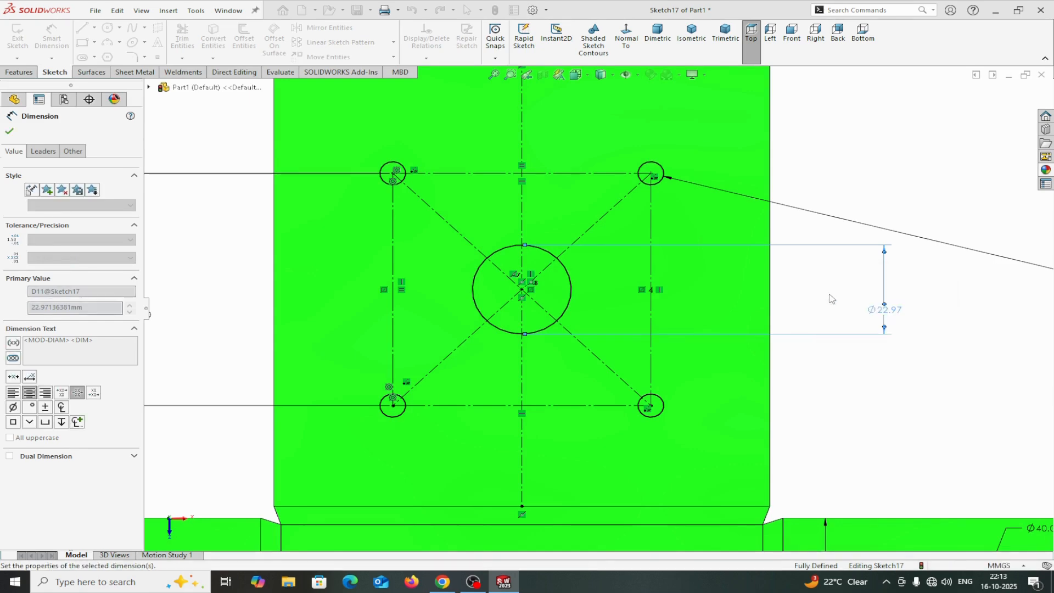
scroll(598, 307, up, 3)
click(10, 130)
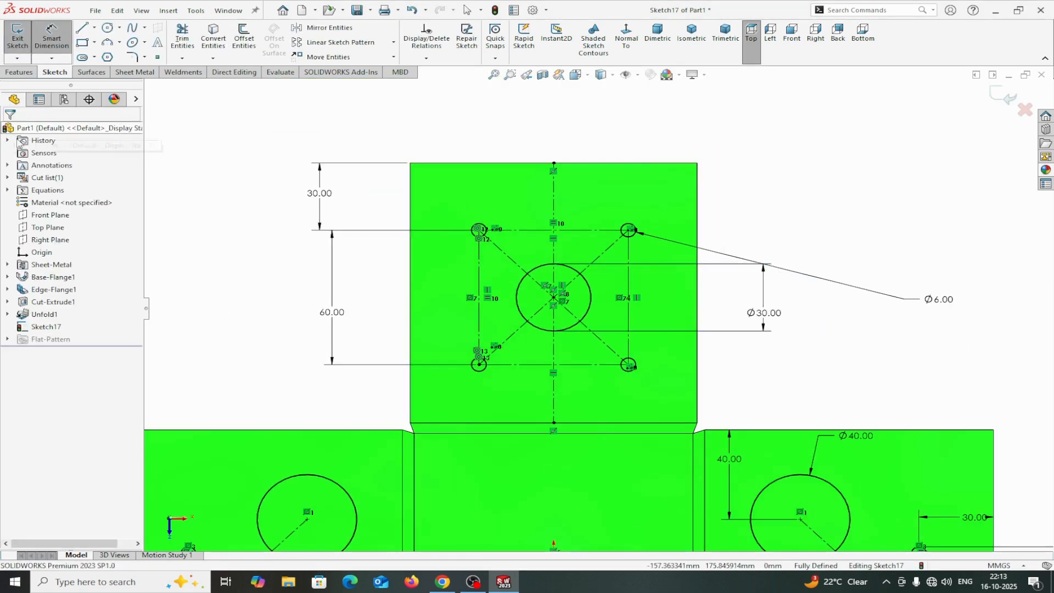
Drag the sketch point in the middle face onto the origin.
scroll(584, 412, up, 3)
scroll(602, 432, up, 3)
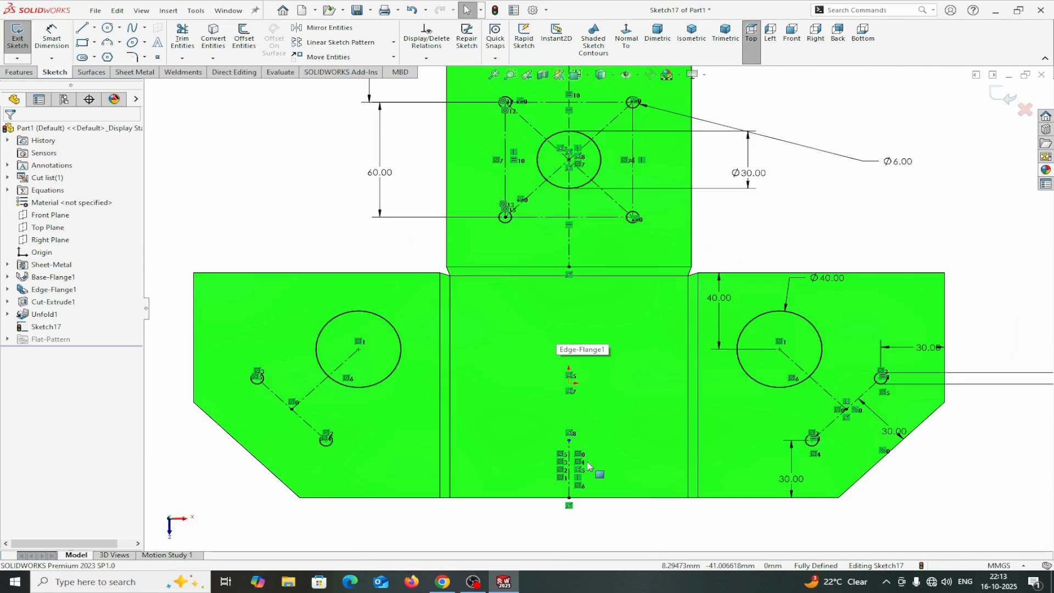
scroll(593, 463, down, 6)
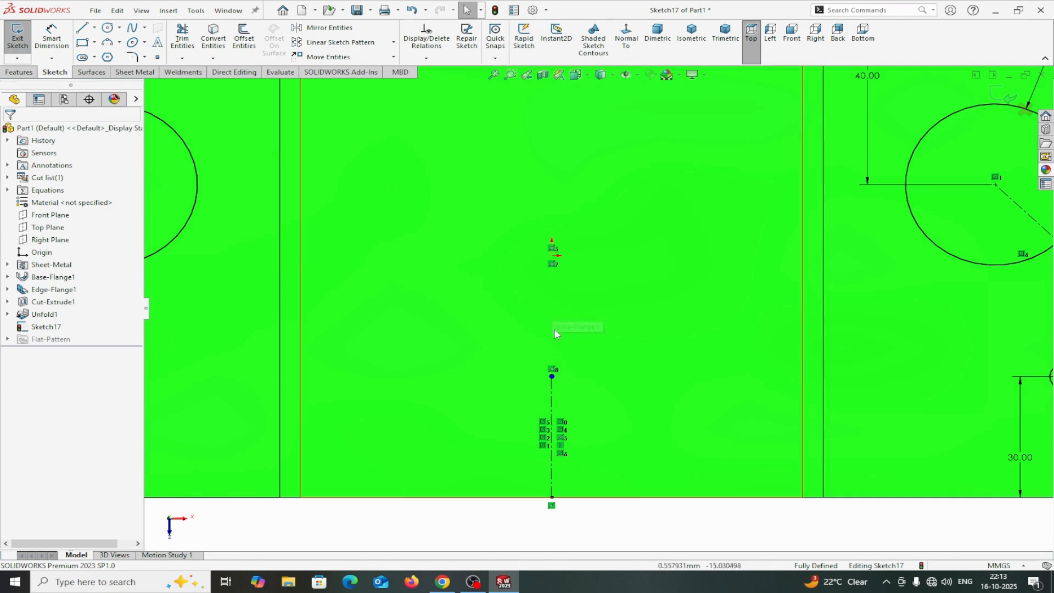
mouse_move(552, 377)
mouse_down()
mouse_move(555, 245)
mouse_move(552, 256)
mouse_up()
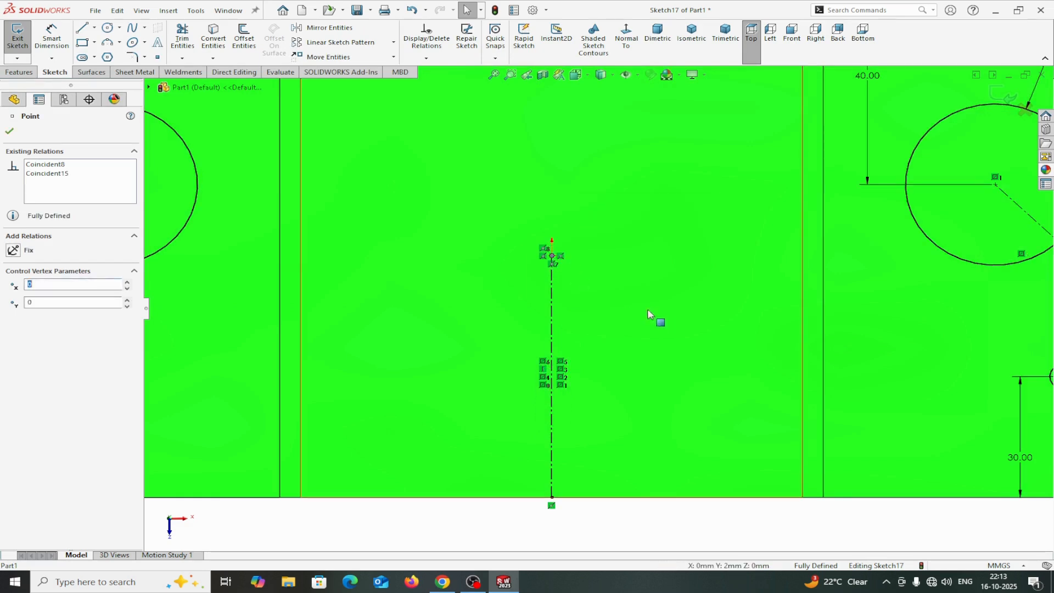
scroll(433, 230, up, 4)
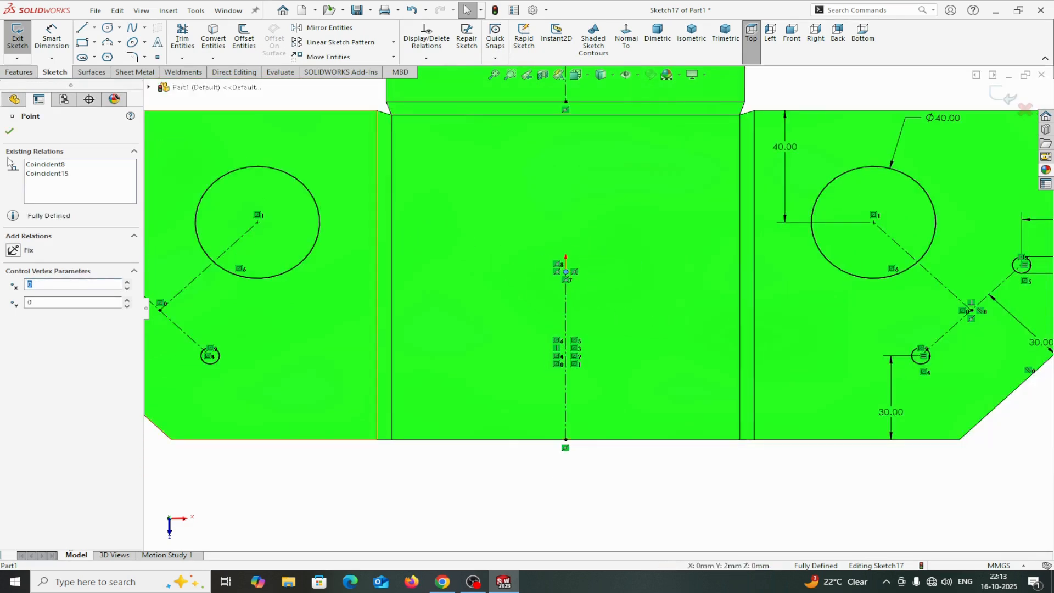
click(13, 131)
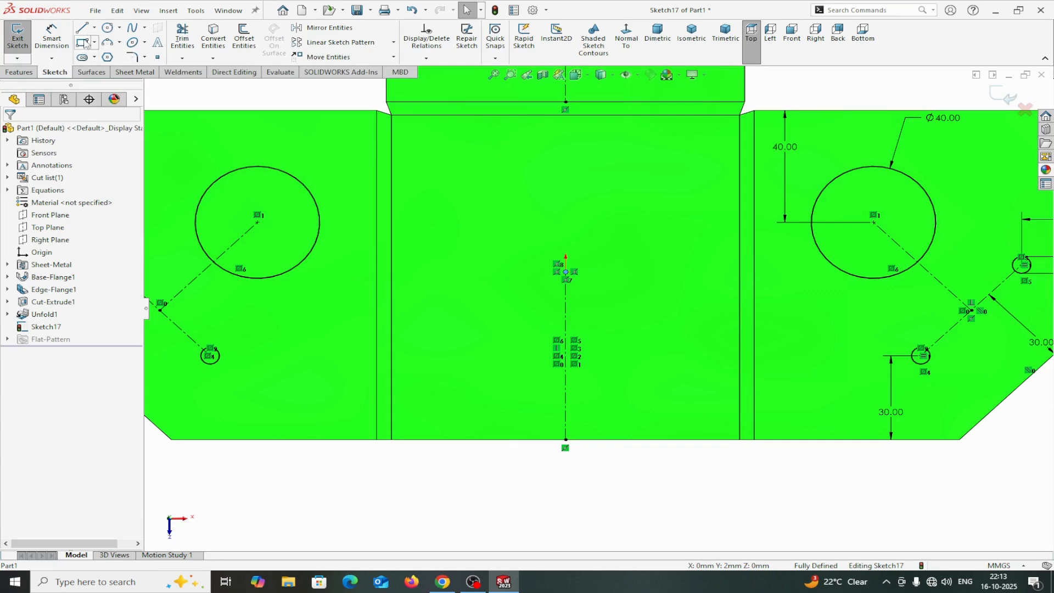
Sketch a circle centered on the sketch point at the middle face's origin.
click(107, 29)
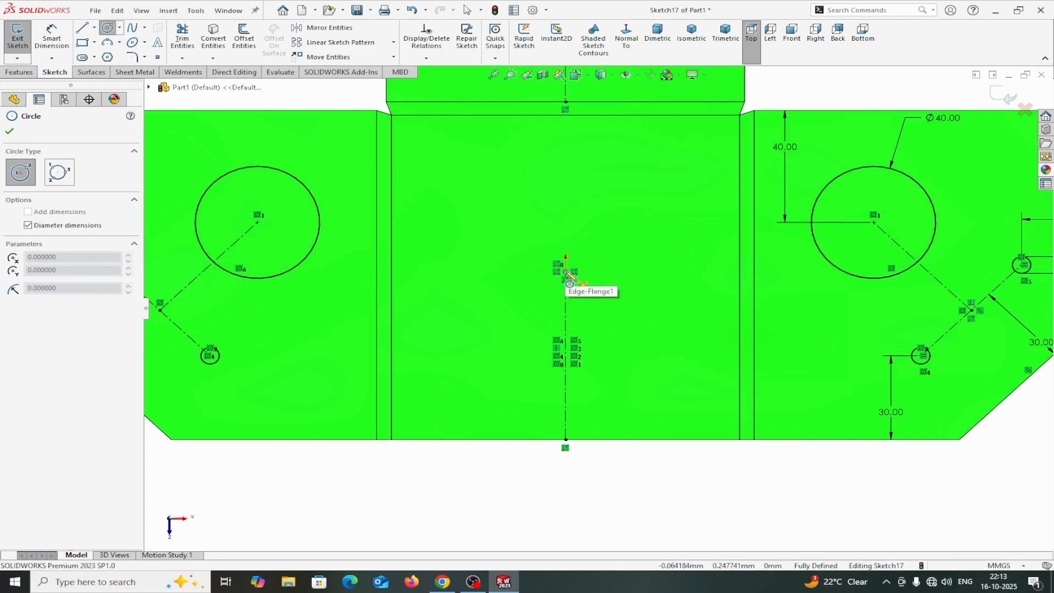
click(566, 272)
click(600, 222)
right_click(600, 223)
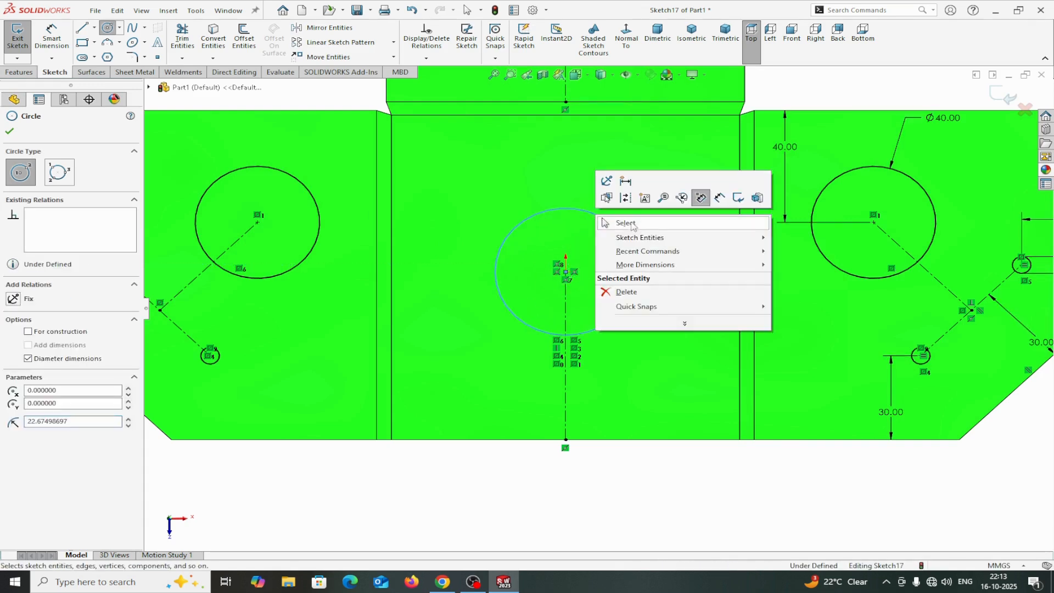
click(625, 223)
Sketch a larger concentric circle around the same center and set it as construction geometry.
click(107, 28)
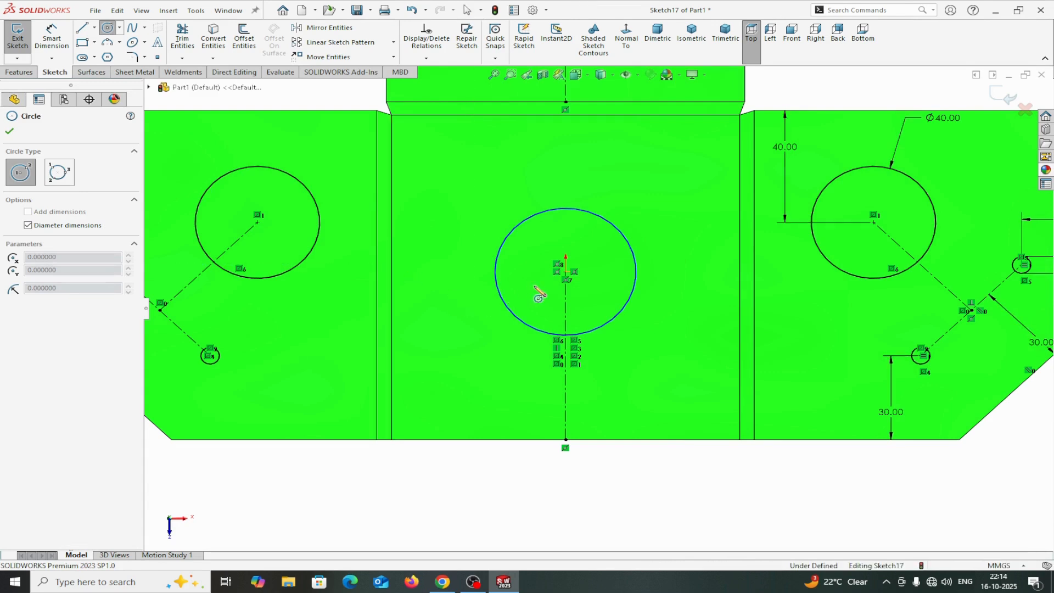
click(566, 272)
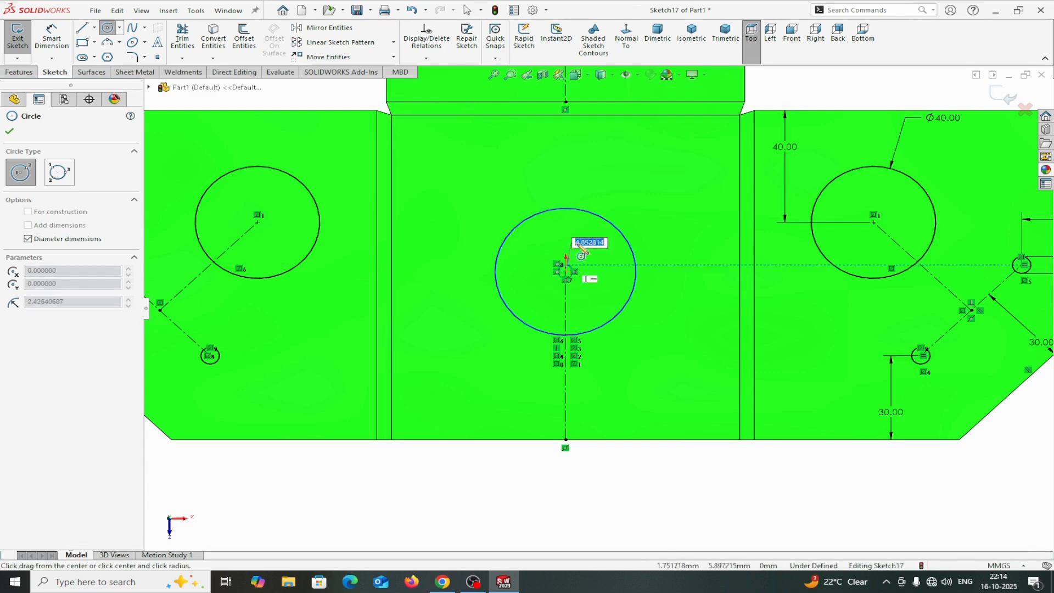
right_click(607, 188)
click(622, 189)
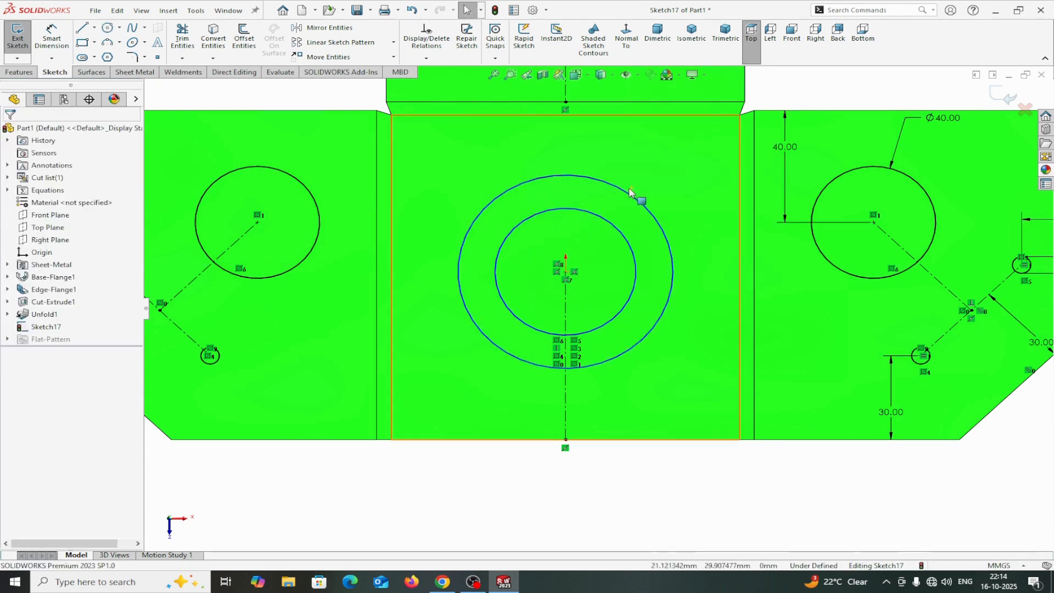
click(635, 190)
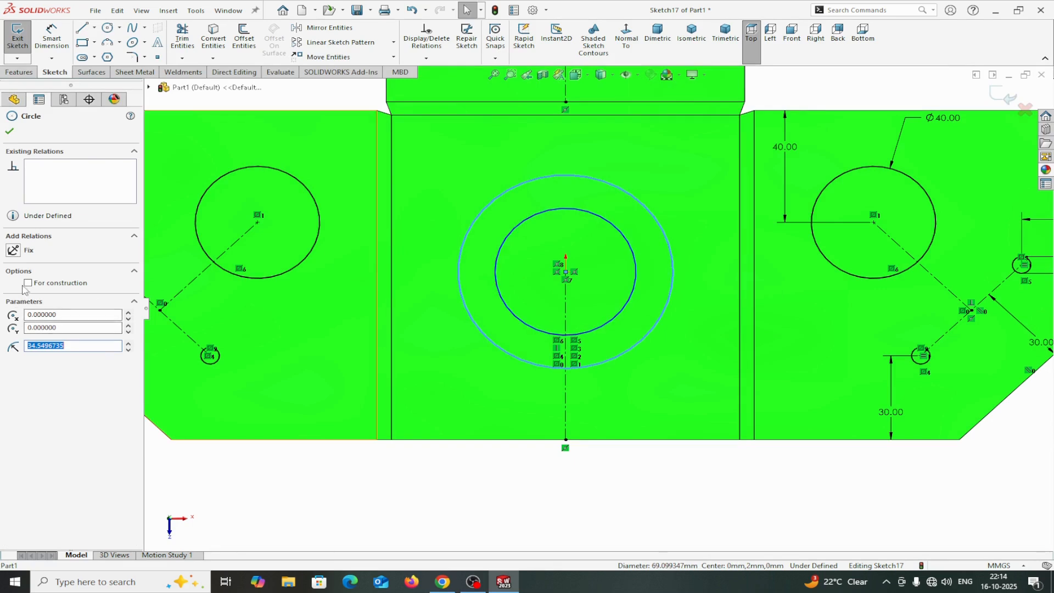
click(28, 283)
click(9, 132)
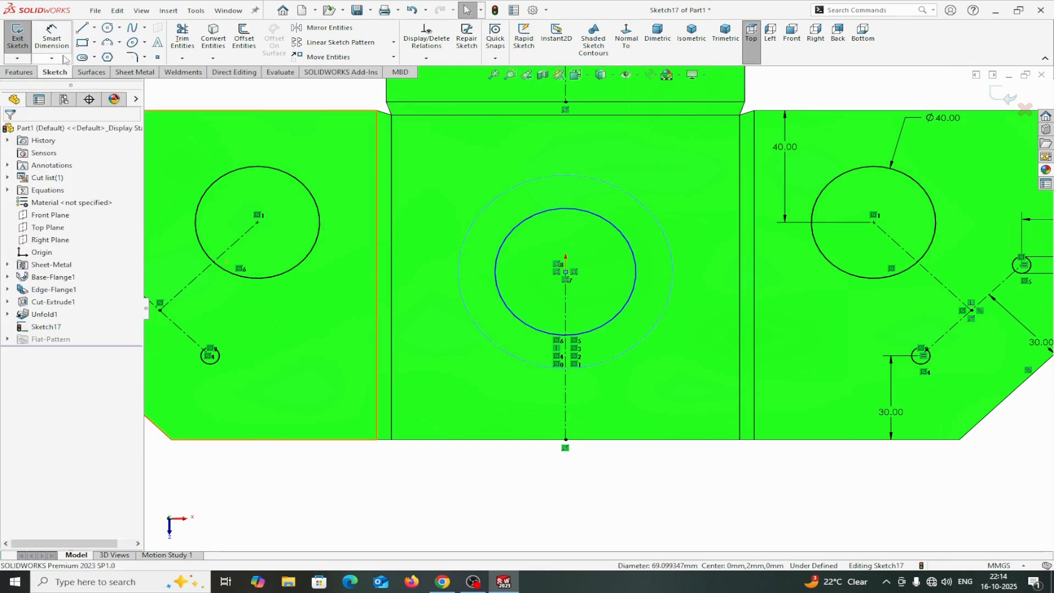
Dimension the inner circle's diameter to 30 mm and the construction circle's diameter to 60 mm.
click(51, 34)
click(533, 332)
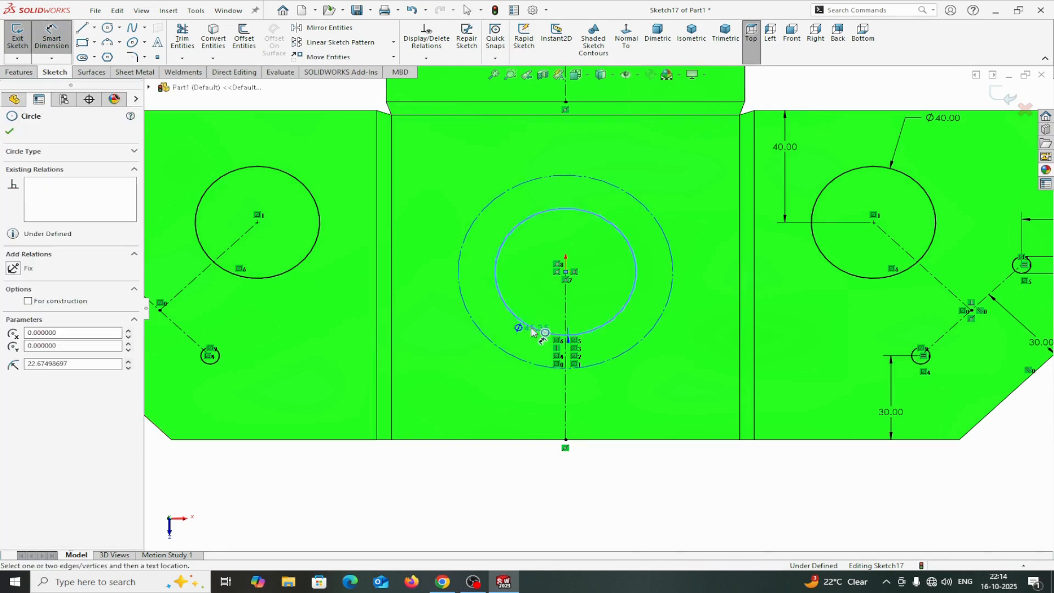
click(406, 479)
text(30)
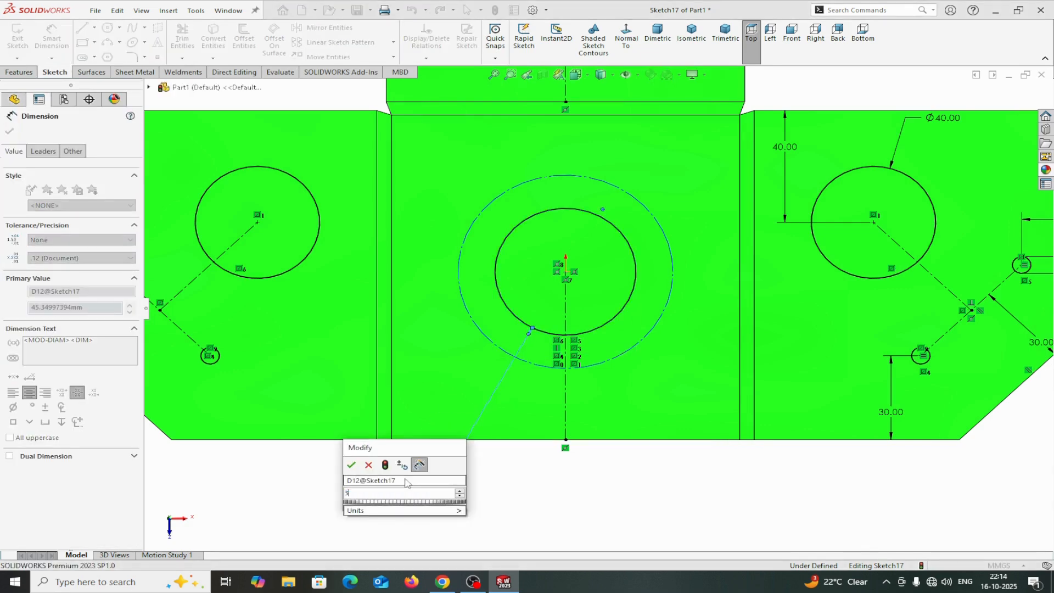
click(351, 465)
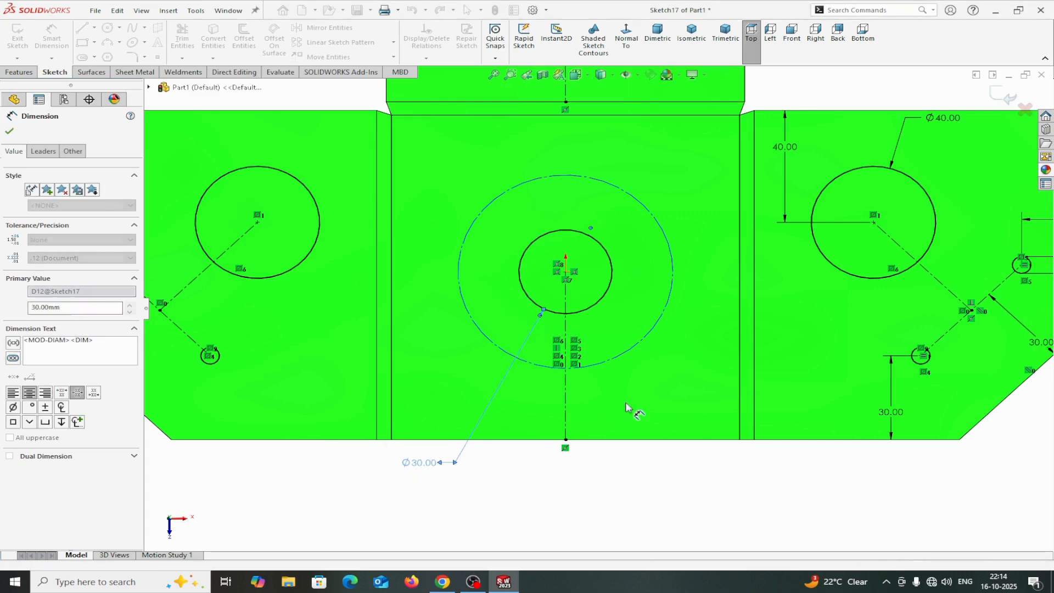
click(637, 353)
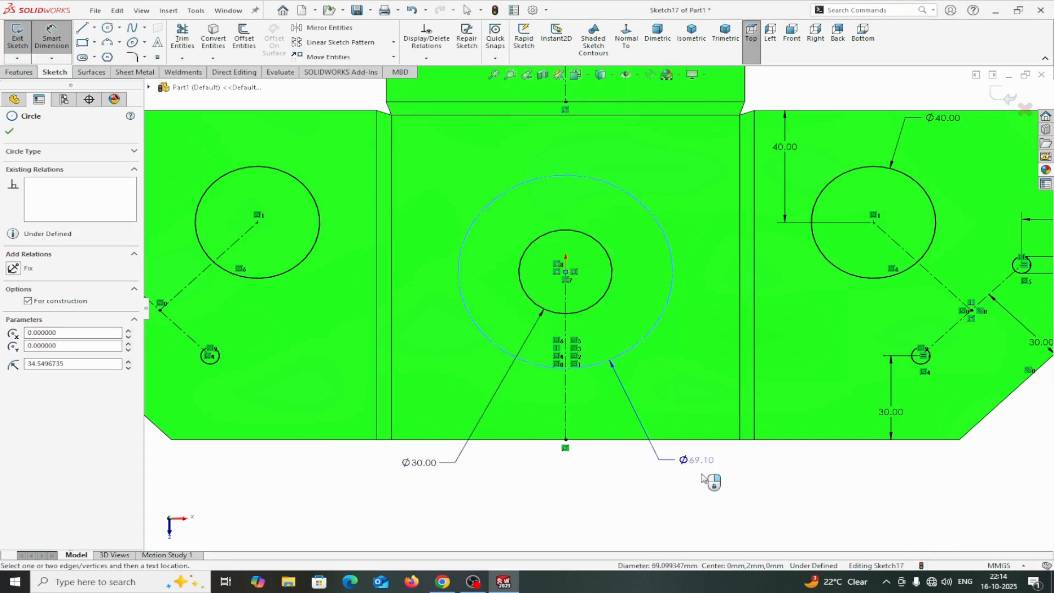
click(654, 456)
text(60)
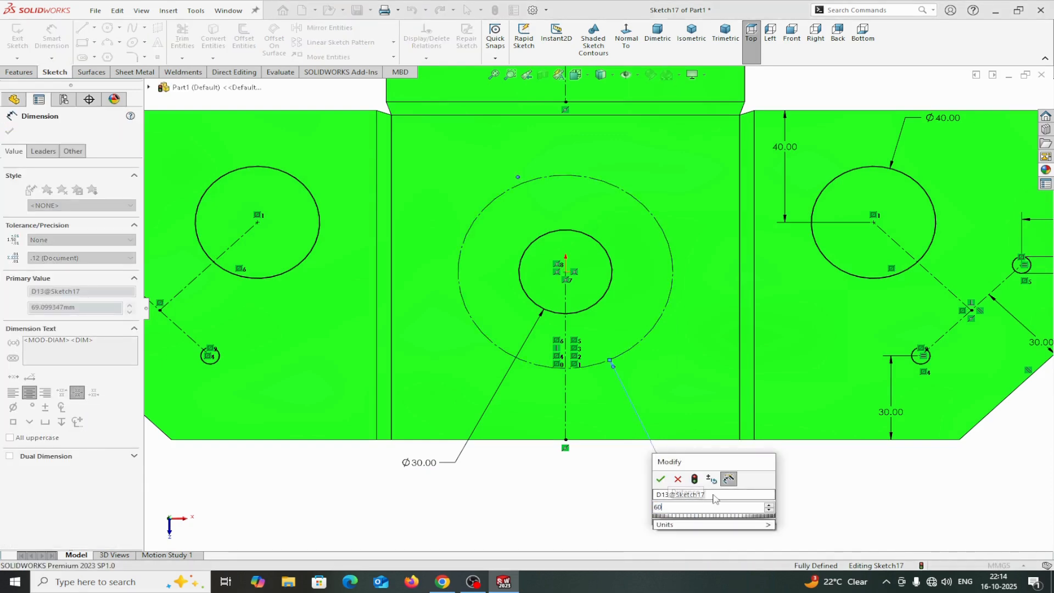
click(661, 479)
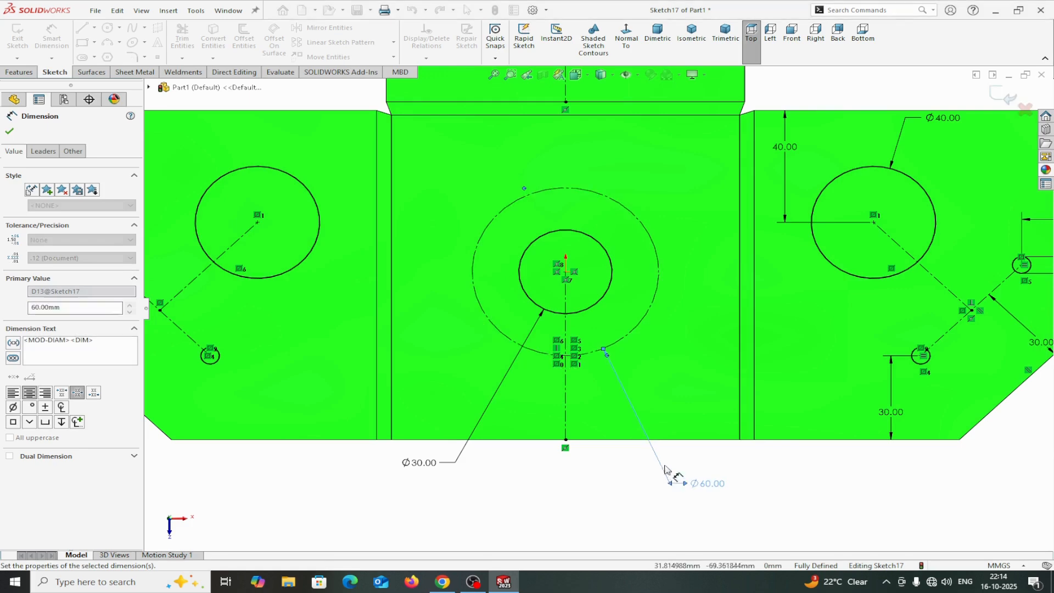
key(f)
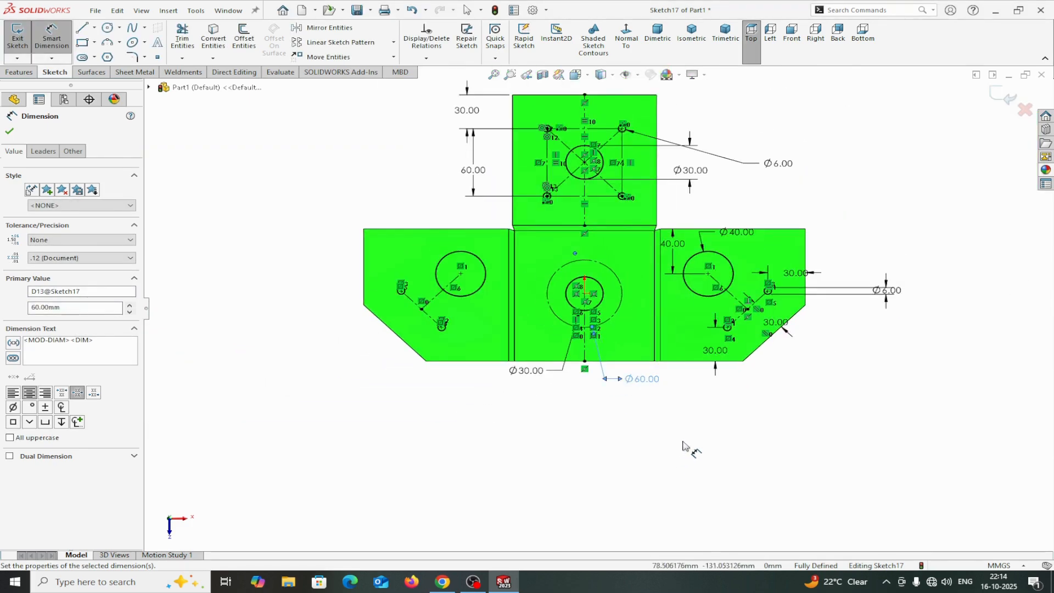
scroll(677, 327, down, 2)
scroll(661, 277, up, 2)
scroll(617, 260, down, 3)
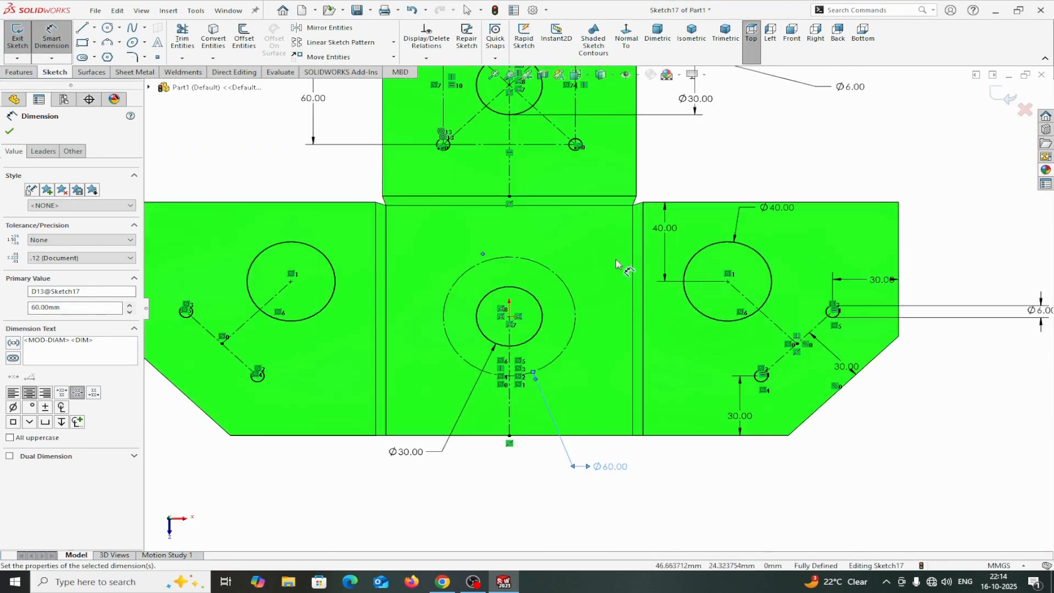
scroll(616, 264, up, 2)
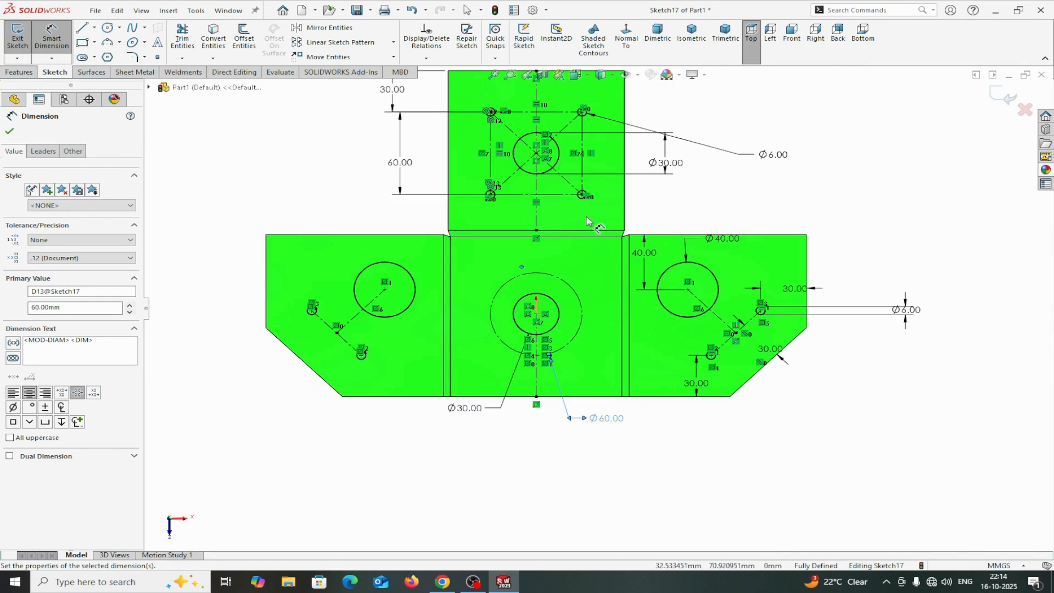
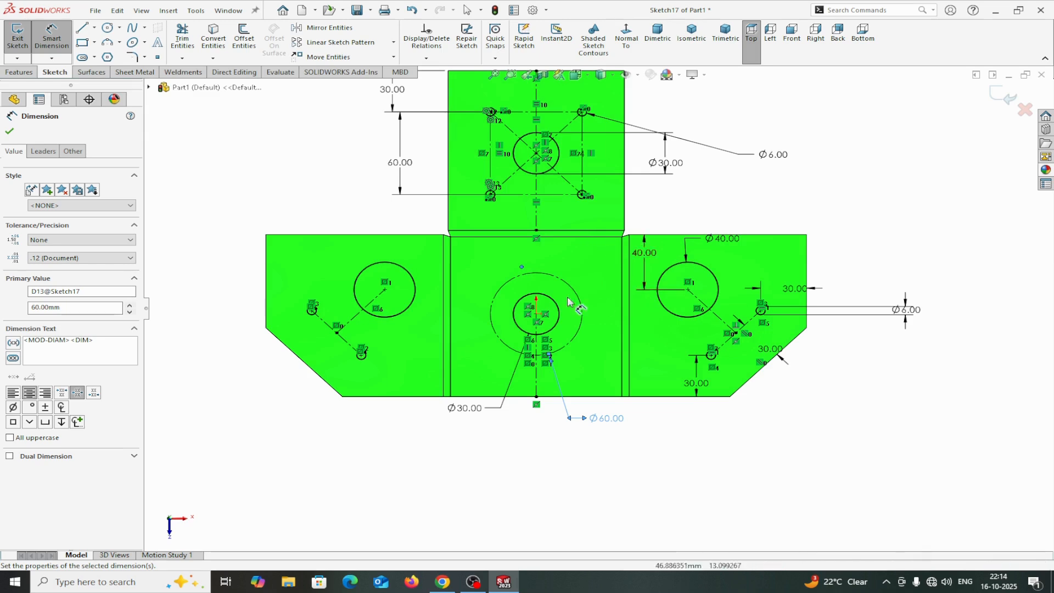
Sketch a small circle centered on the construction circle, up and to the right of the middle hole.
click(10, 132)
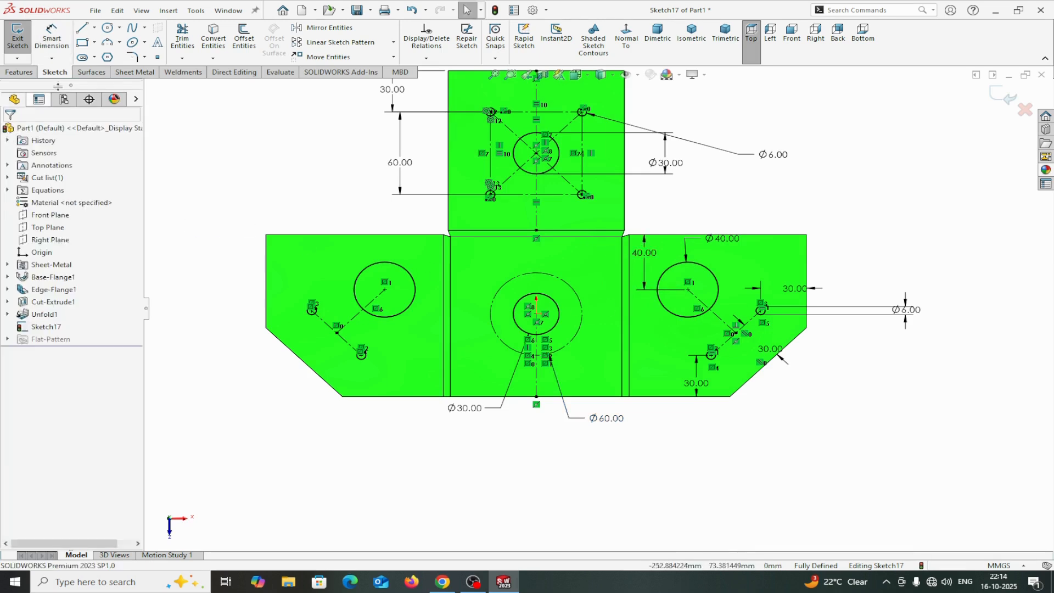
click(107, 30)
scroll(574, 304, down, 4)
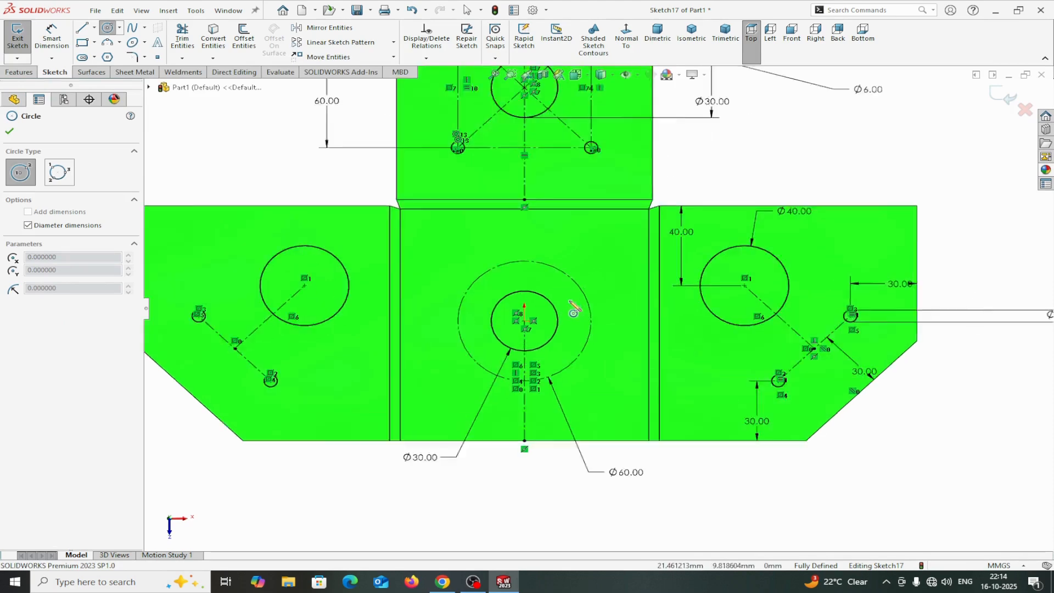
click(585, 287)
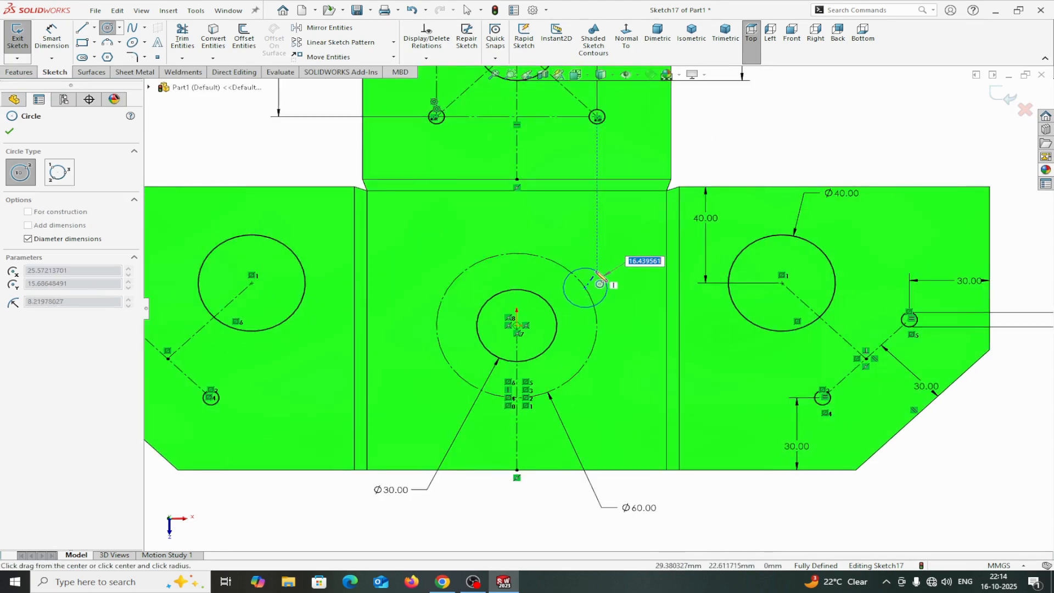
click(606, 287)
right_click(627, 285)
click(627, 285)
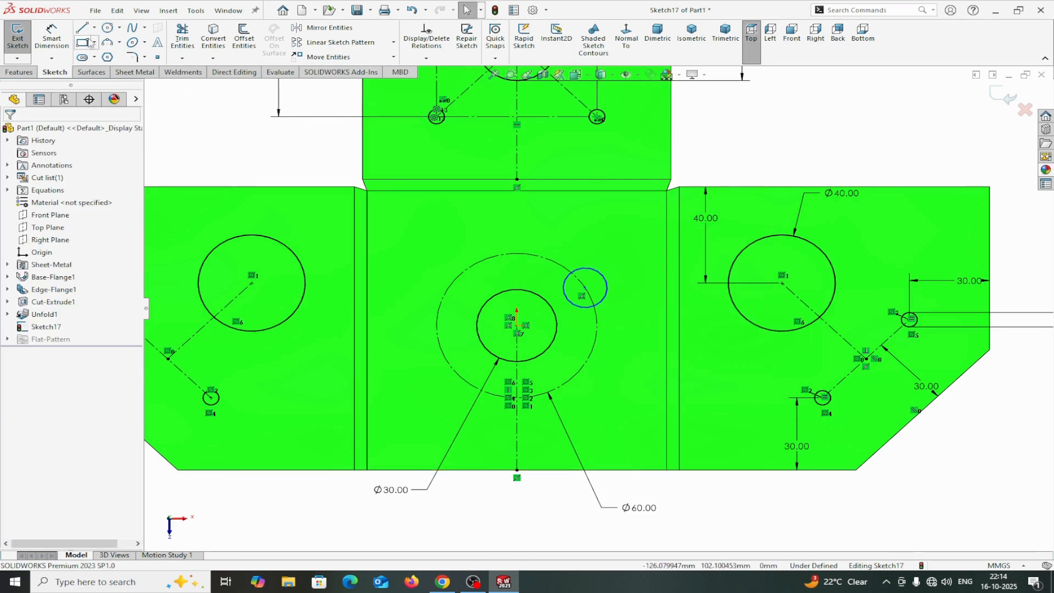
Dimension the small circle's diameter to 6 mm.
click(52, 37)
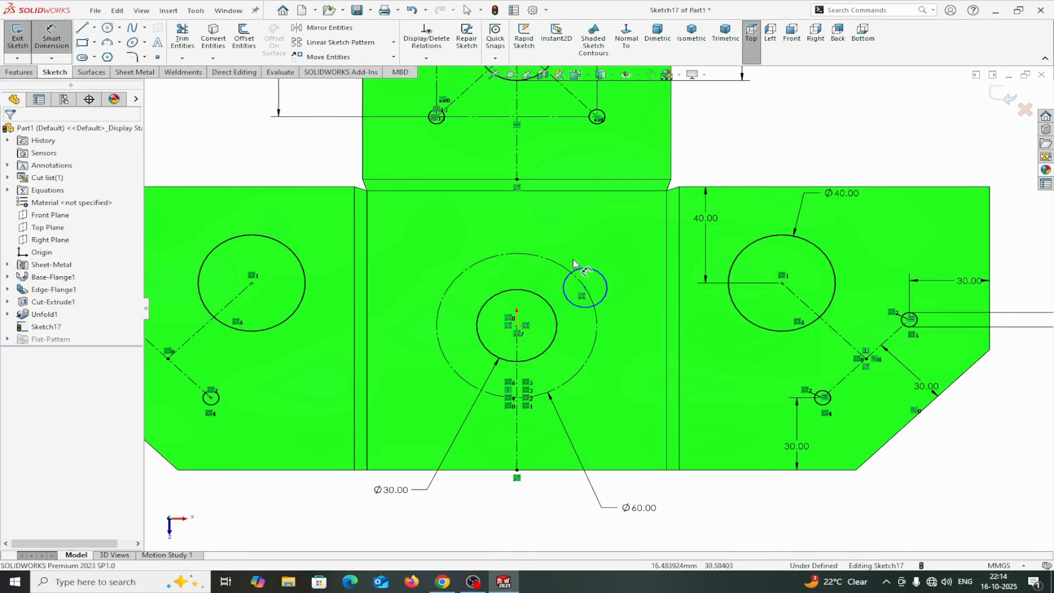
click(605, 299)
click(761, 509)
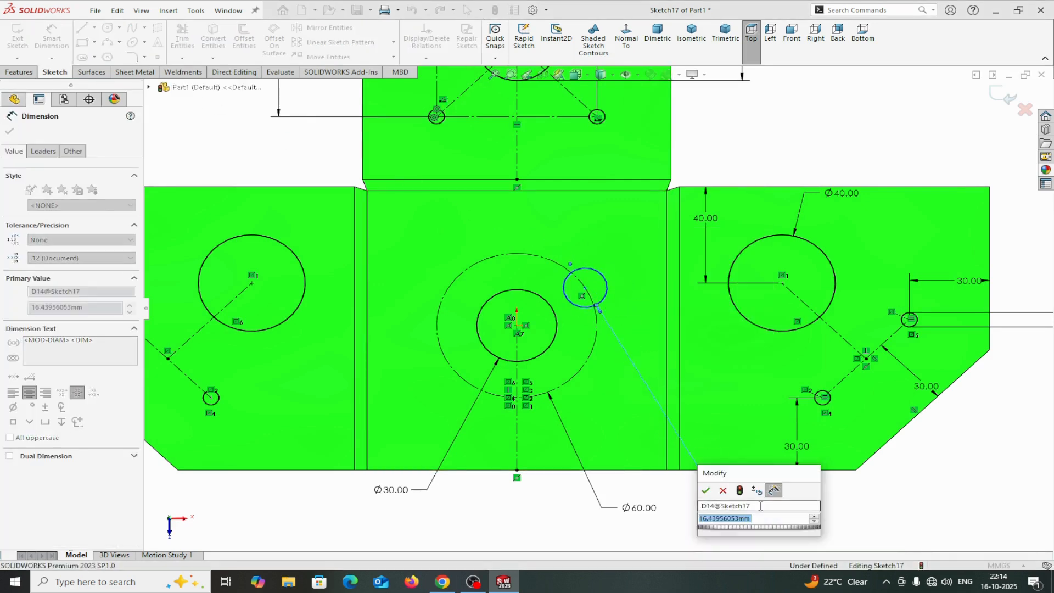
text(6)
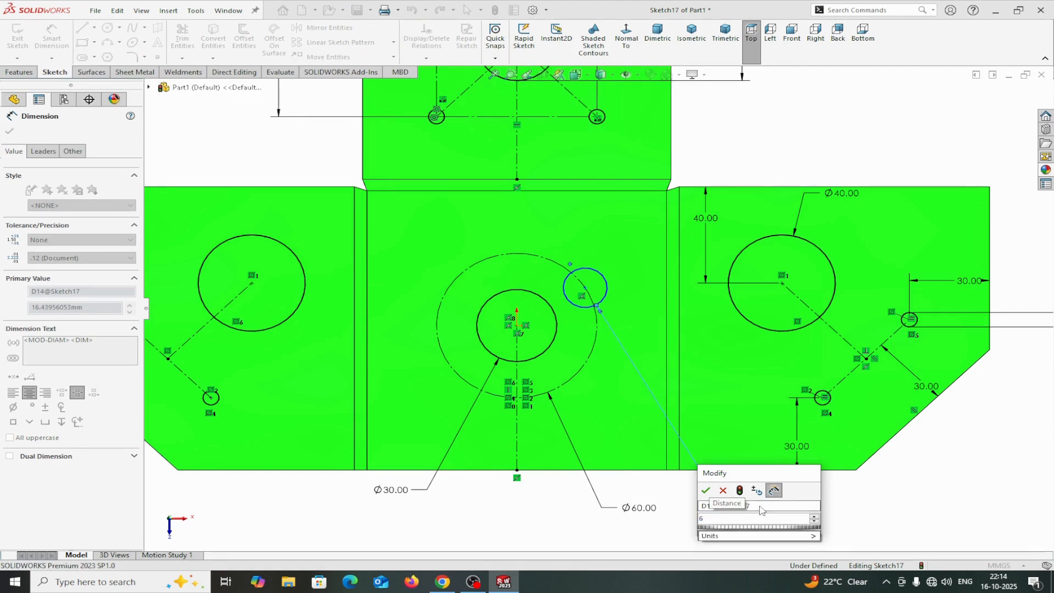
click(706, 490)
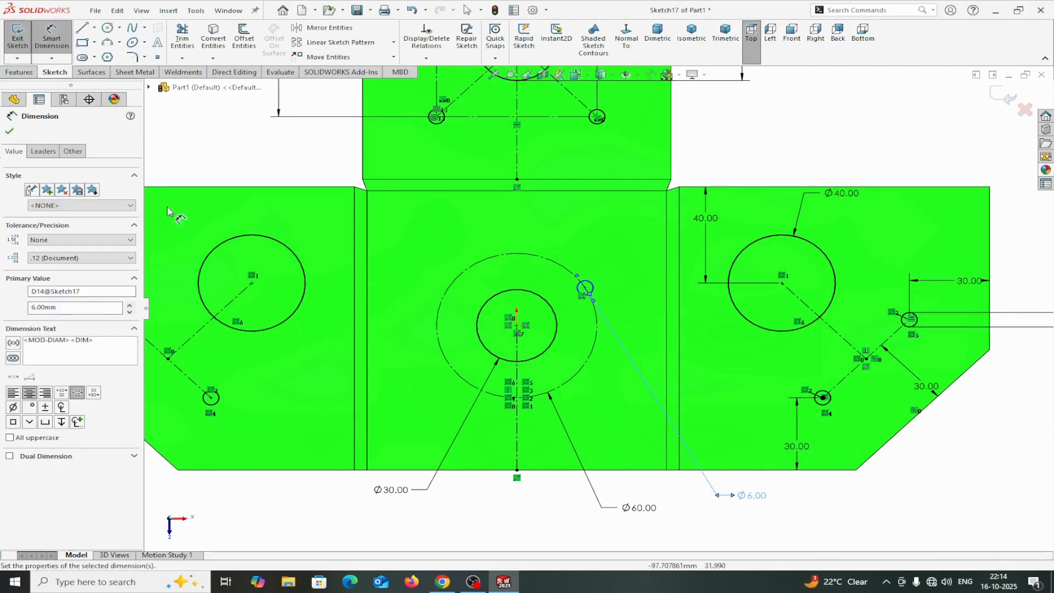
click(7, 131)
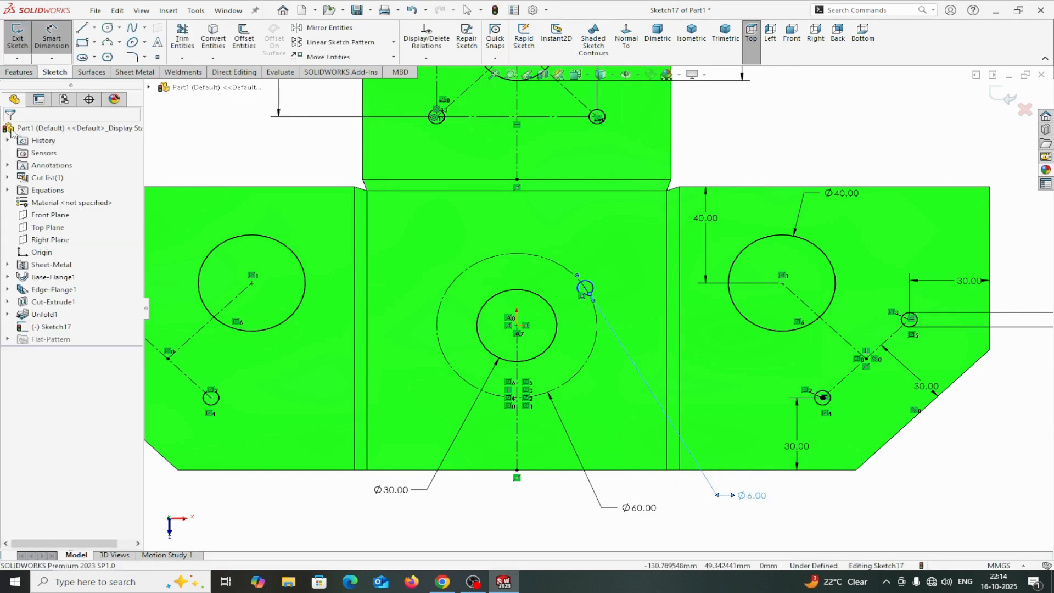
Draw a construction line from the middle hole's center to the small circle's center.
click(95, 28)
click(109, 49)
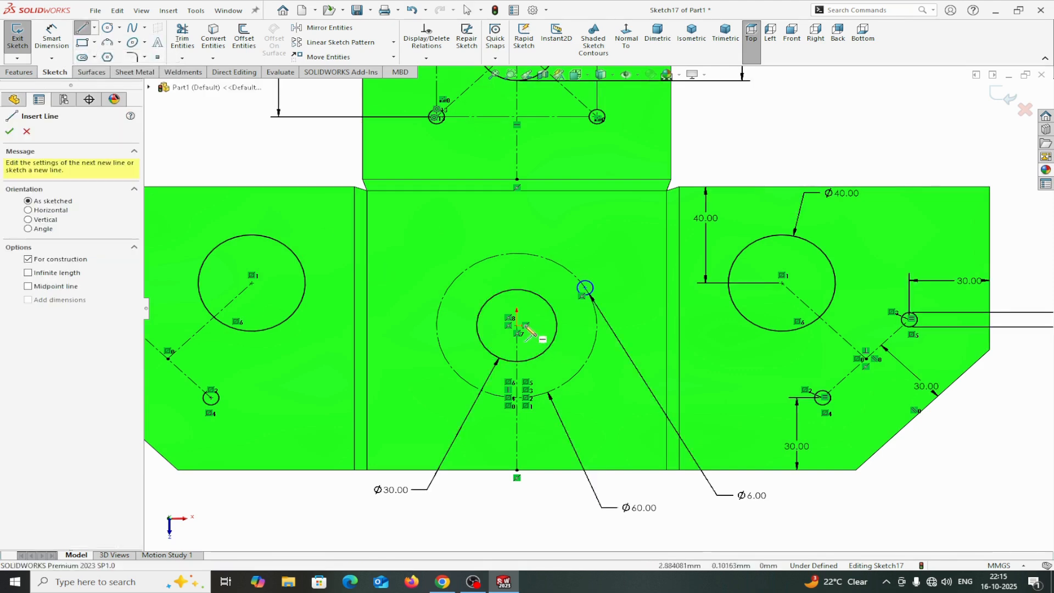
click(517, 326)
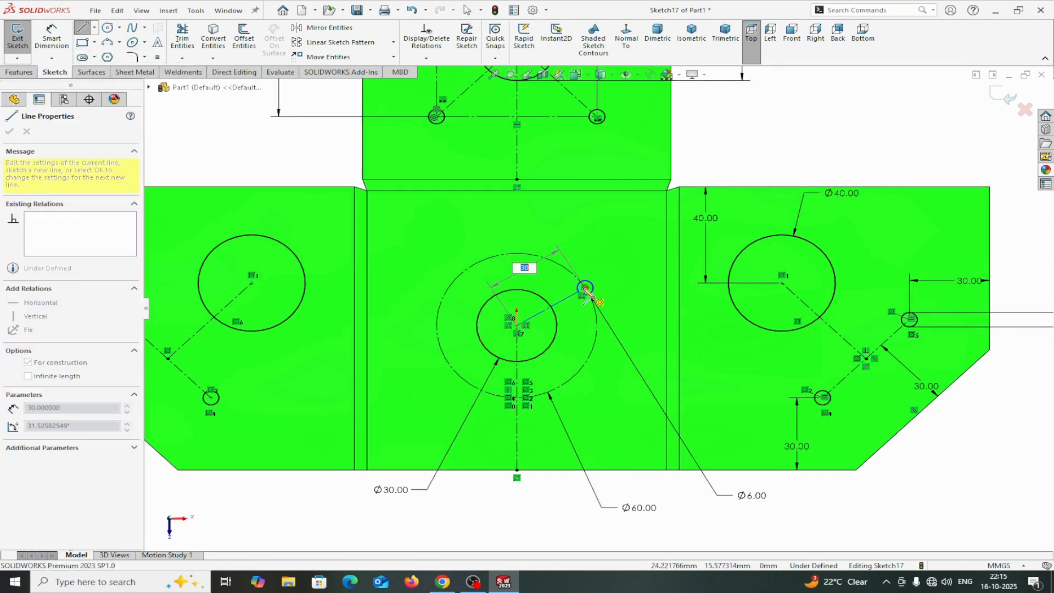
click(585, 288)
right_click(585, 287)
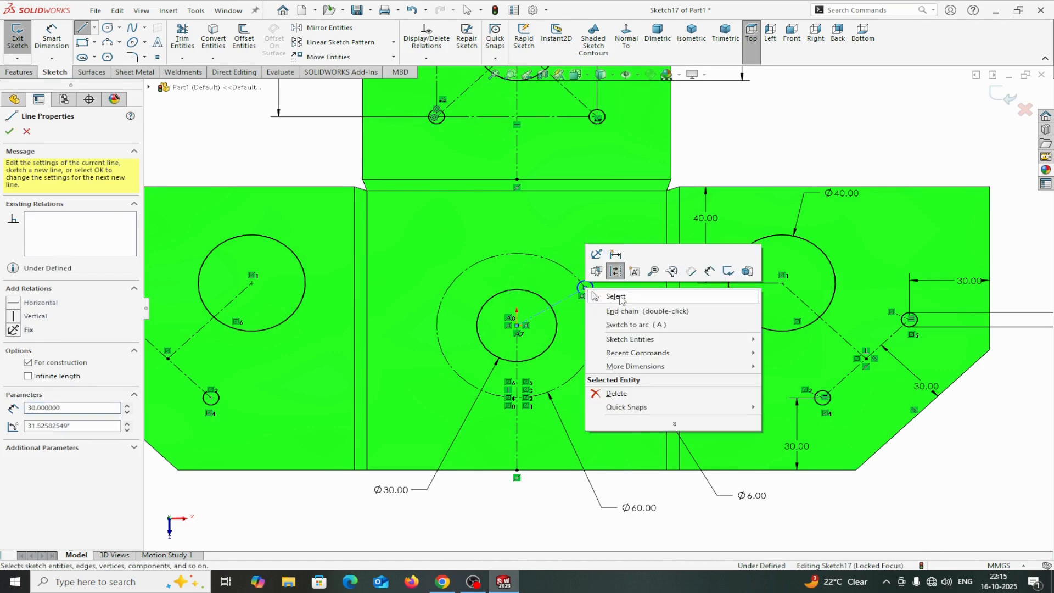
click(601, 294)
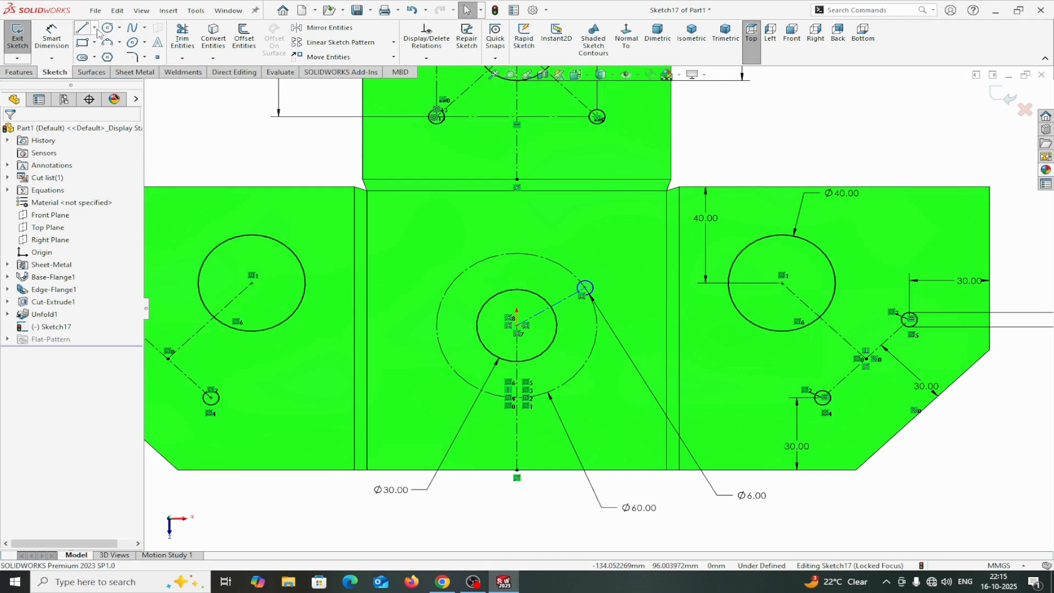
Draw a horizontal construction line about 30 mm long from the middle hole's center to the construction circle.
click(95, 29)
click(104, 52)
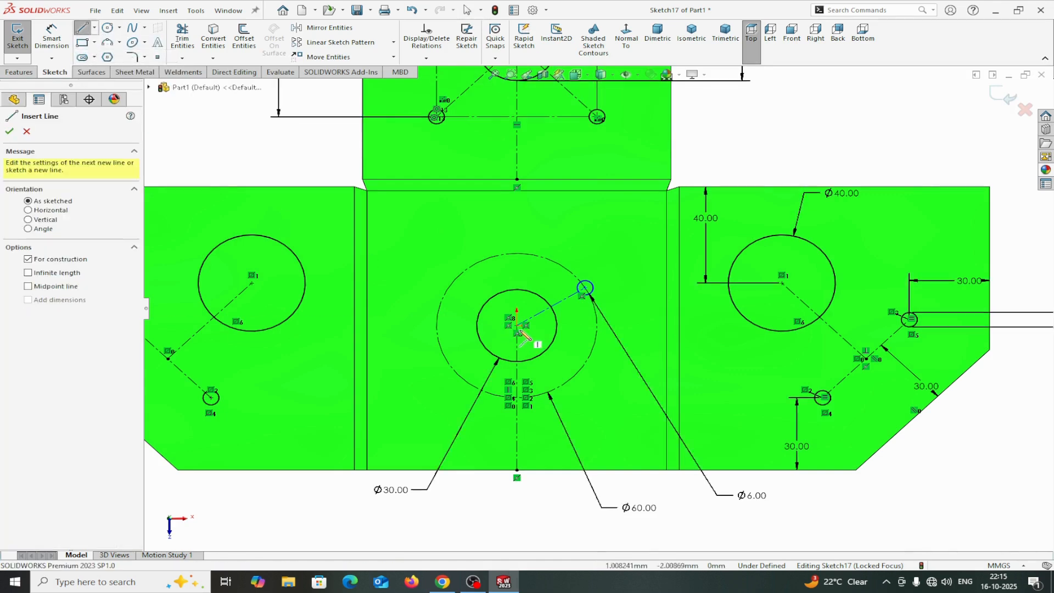
click(517, 326)
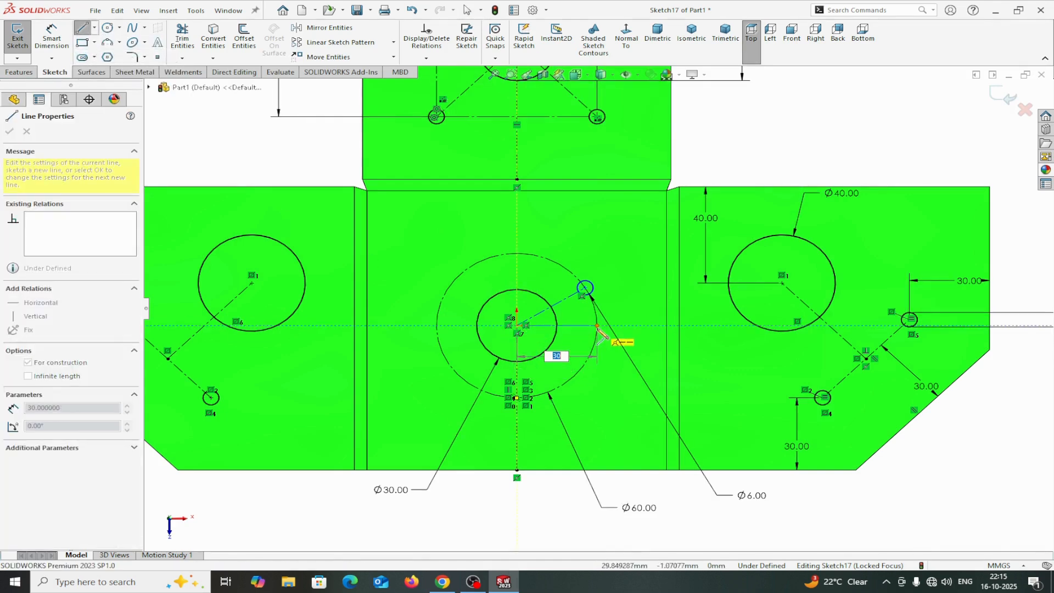
click(598, 326)
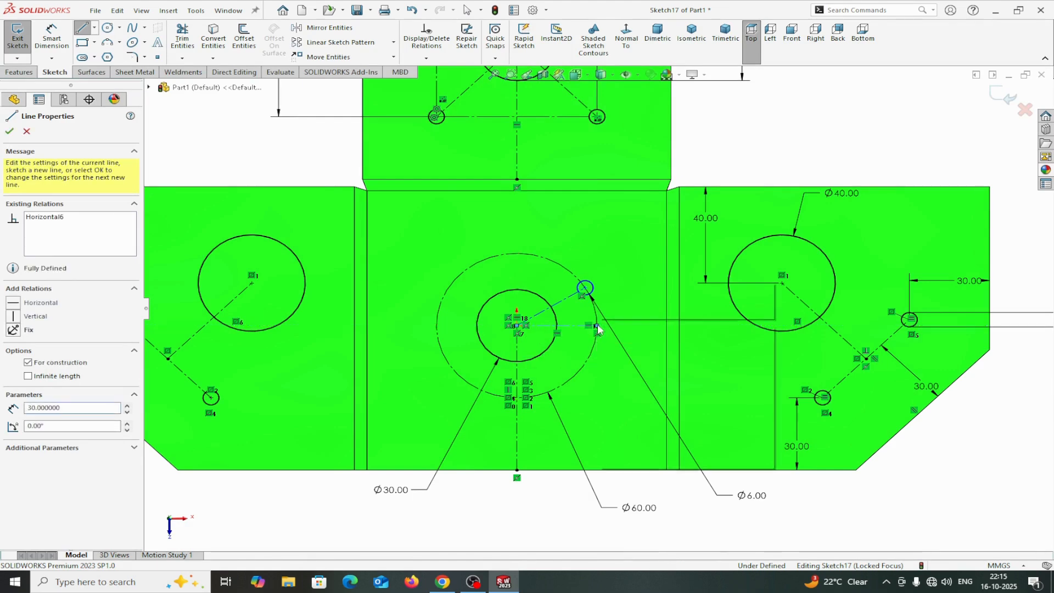
right_click(599, 327)
click(623, 334)
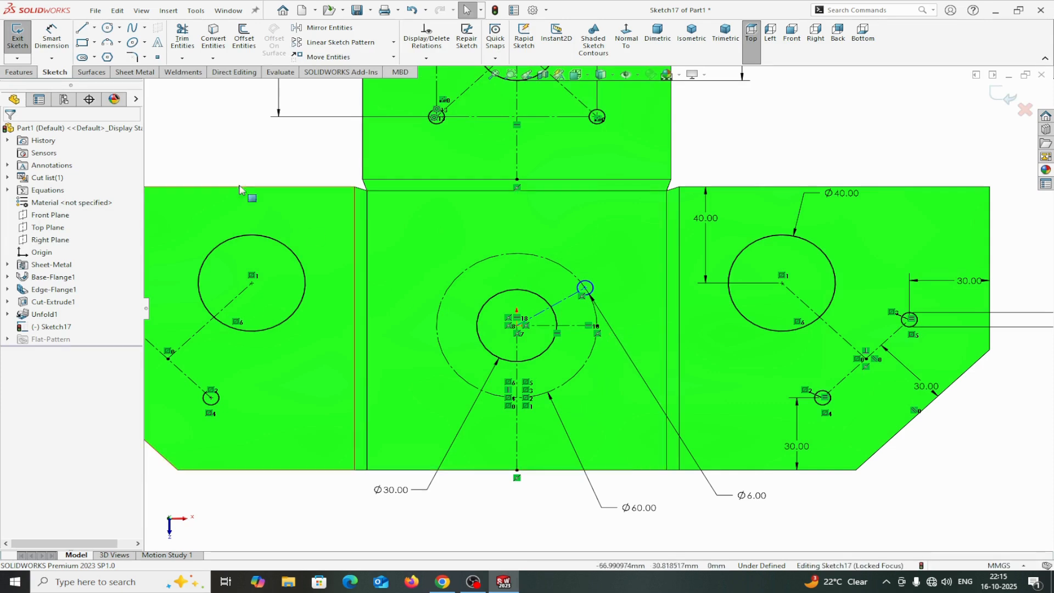
Dimension the angle between the two construction lines to 45°.
click(51, 34)
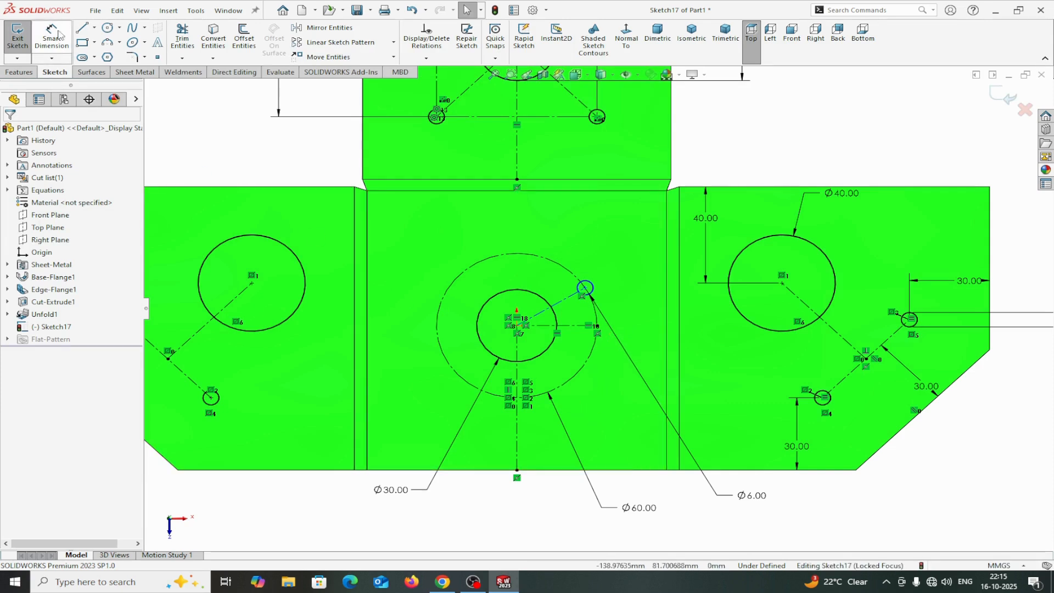
click(571, 326)
click(566, 302)
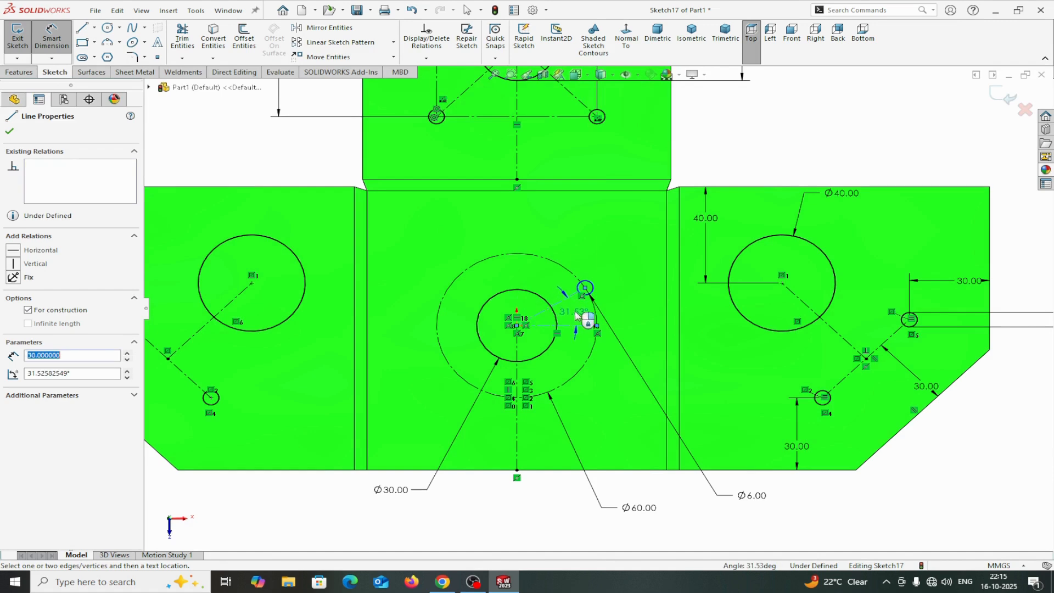
click(636, 307)
text(4)
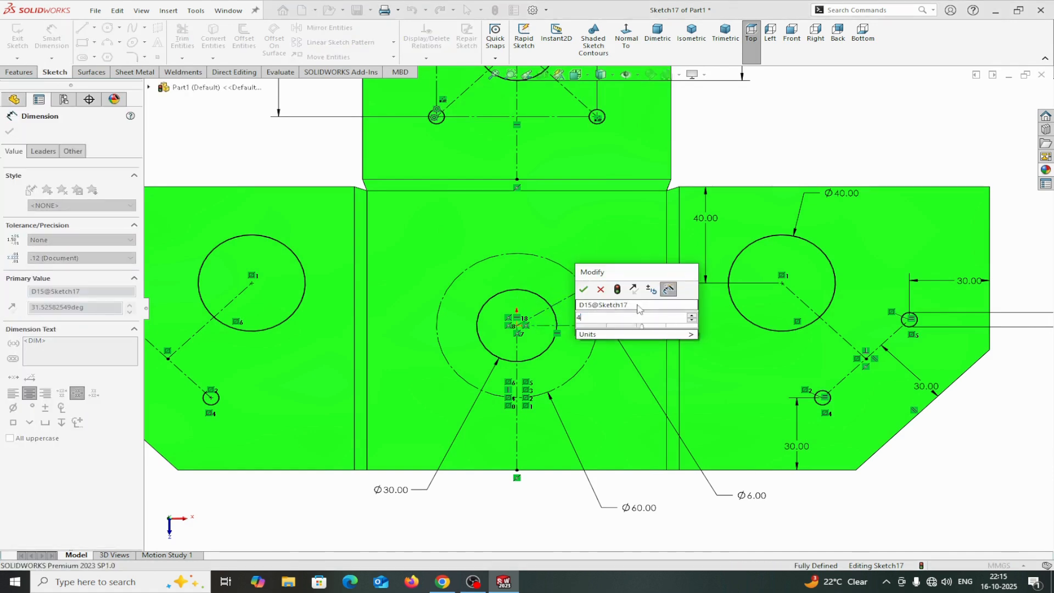
text(5)
click(583, 289)
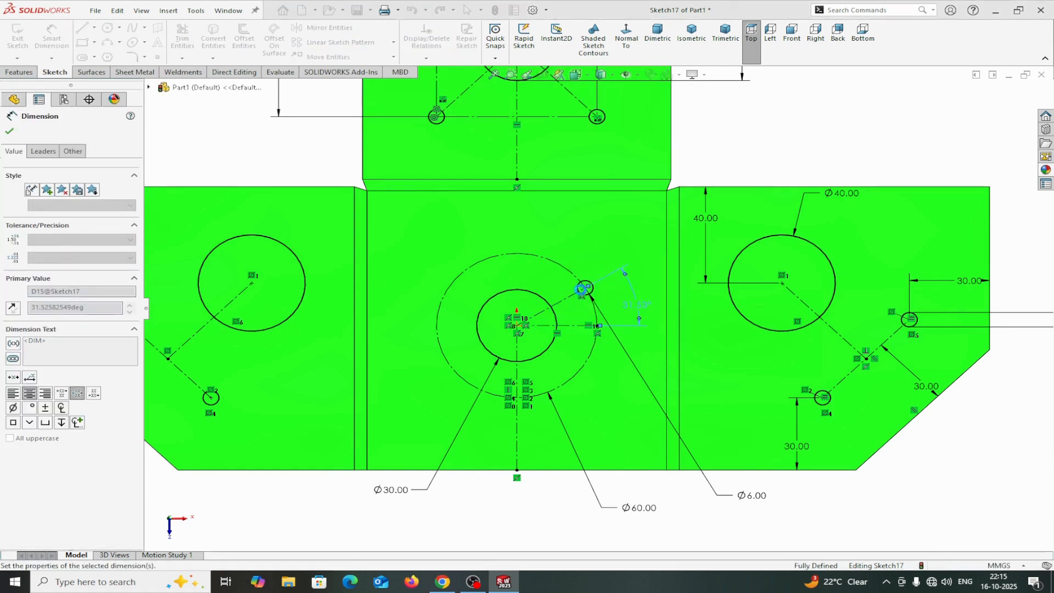
click(9, 130)
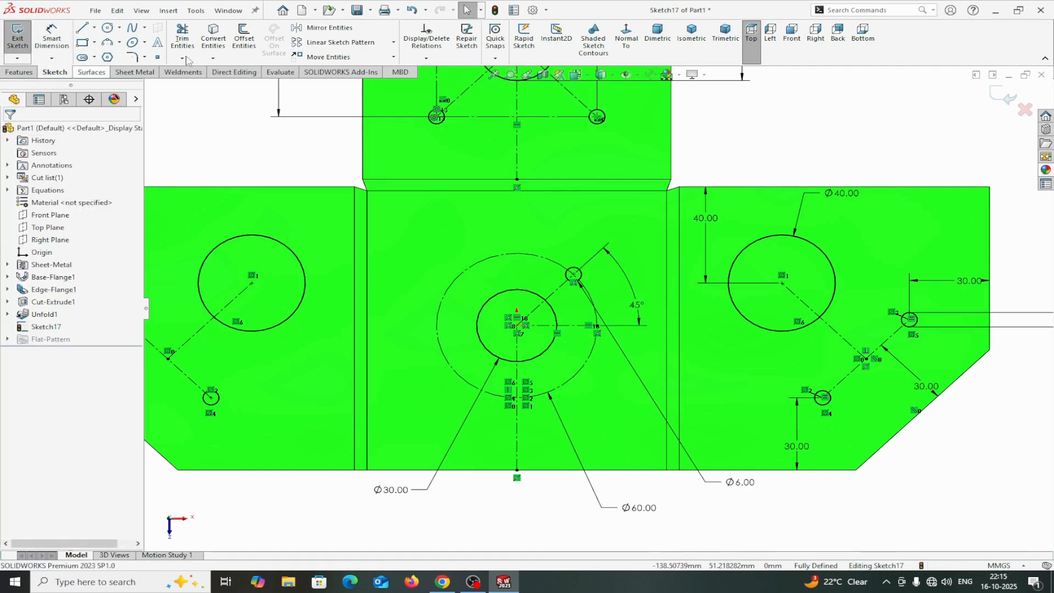
Create a circular sketch pattern of the 6 mm circle around the center point with 4 equally spaced instances over 360°.
click(393, 42)
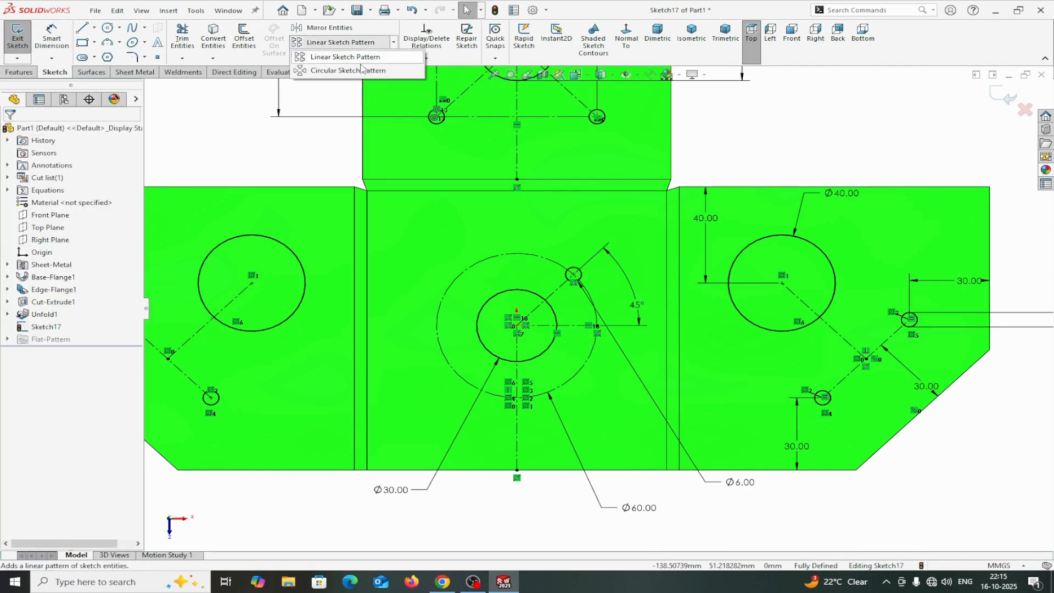
click(346, 70)
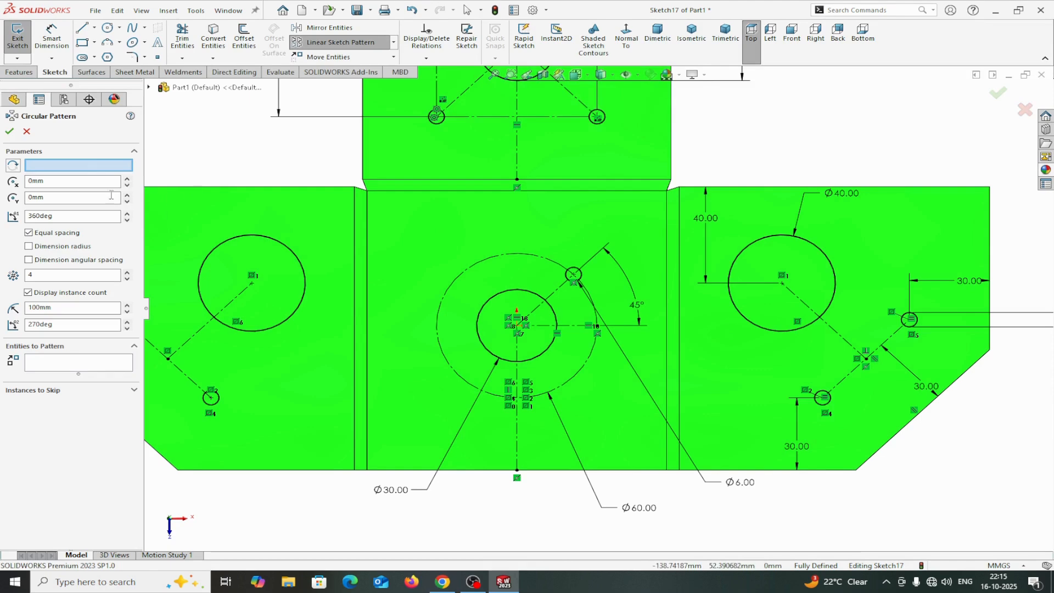
click(518, 328)
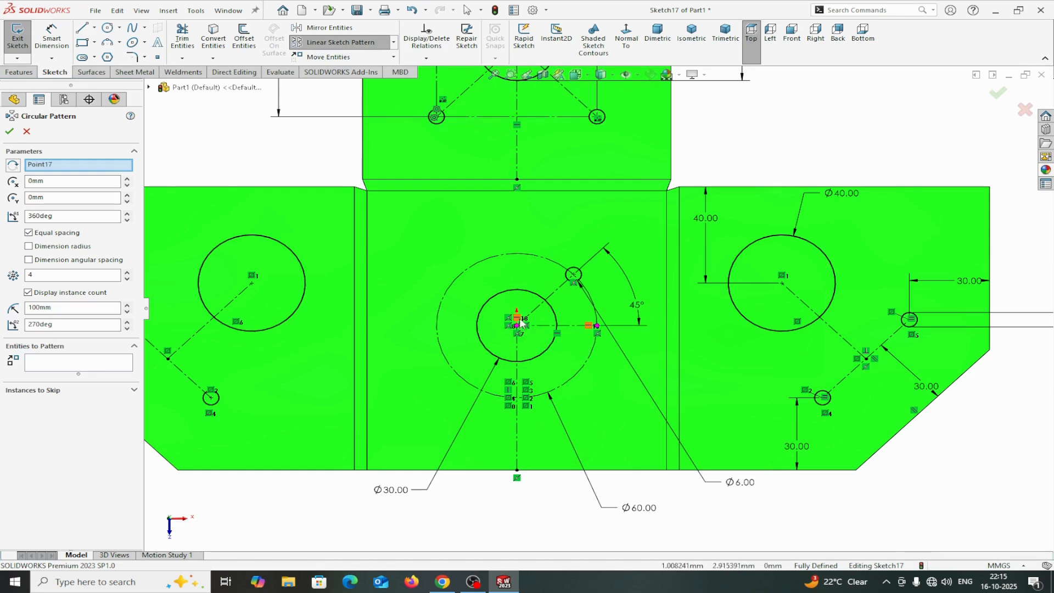
click(86, 371)
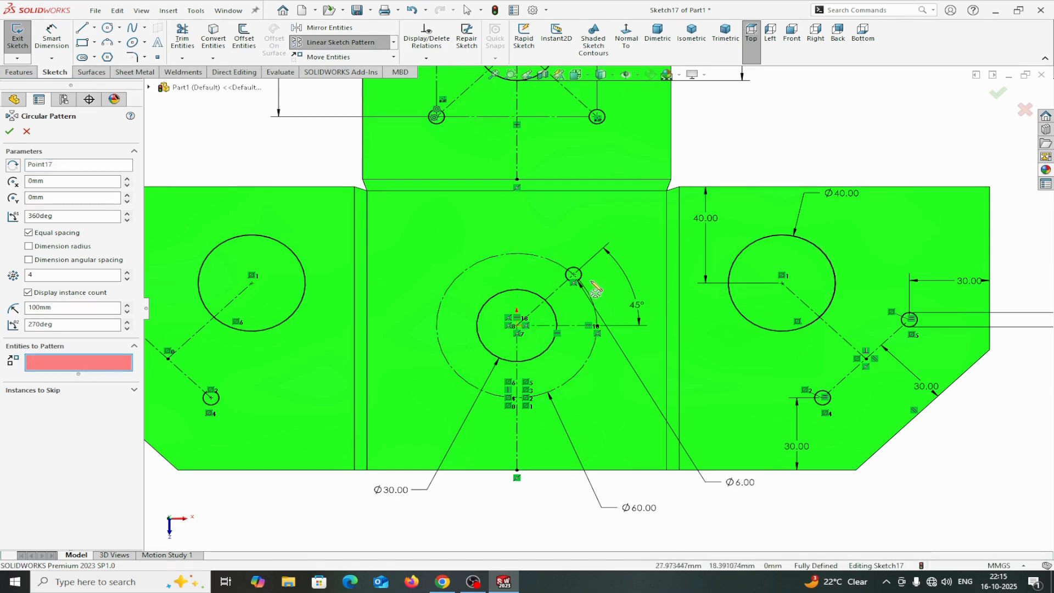
click(573, 275)
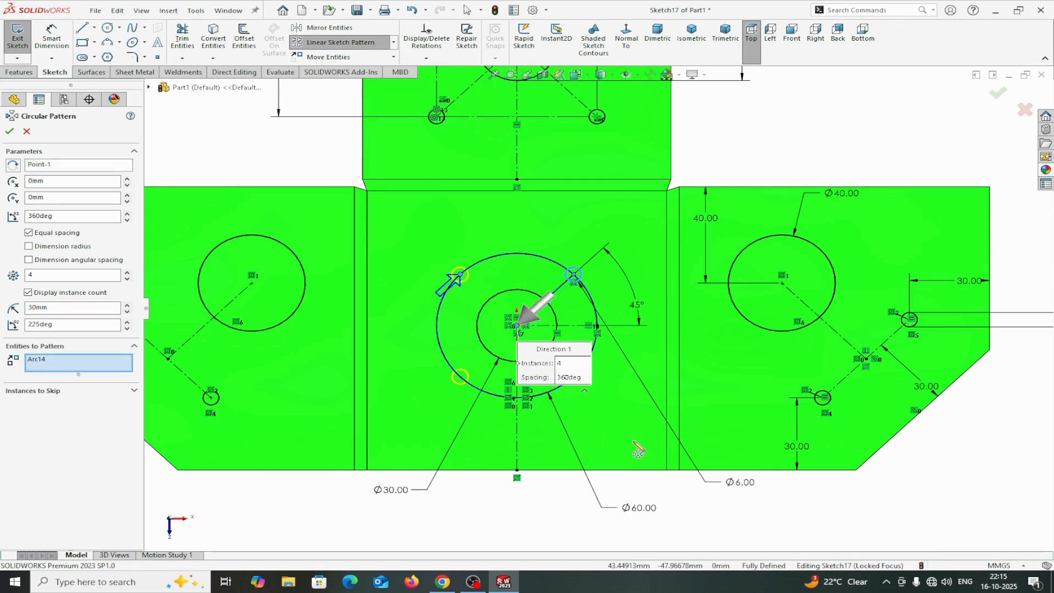
click(9, 131)
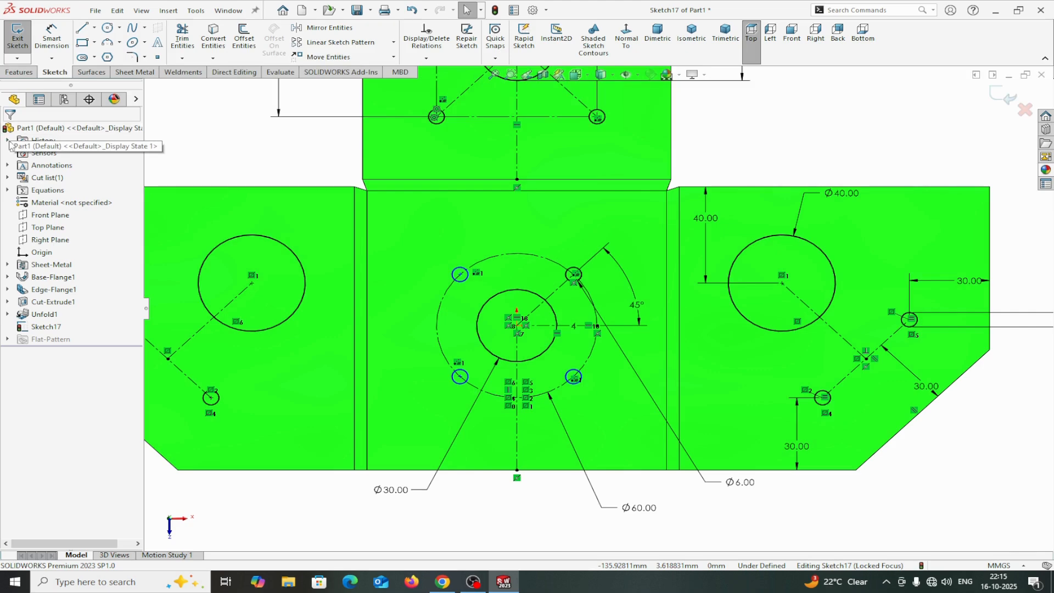
Make the center of the upper-left patterned 6 mm circle coincident with the 60 mm construction circle.
scroll(485, 306, down, 3)
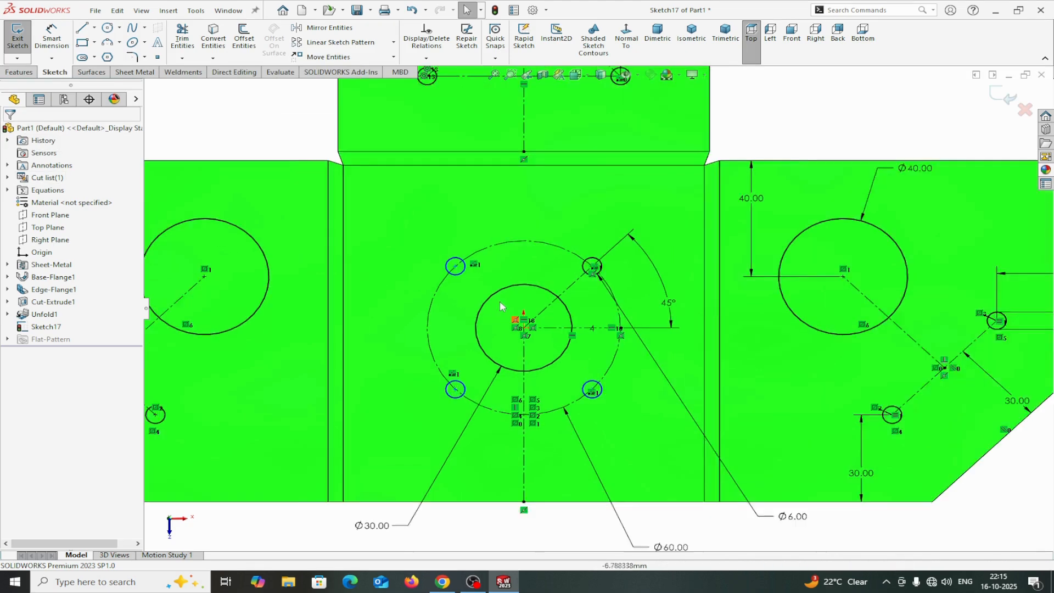
scroll(491, 299, up, 2)
scroll(492, 299, down, 2)
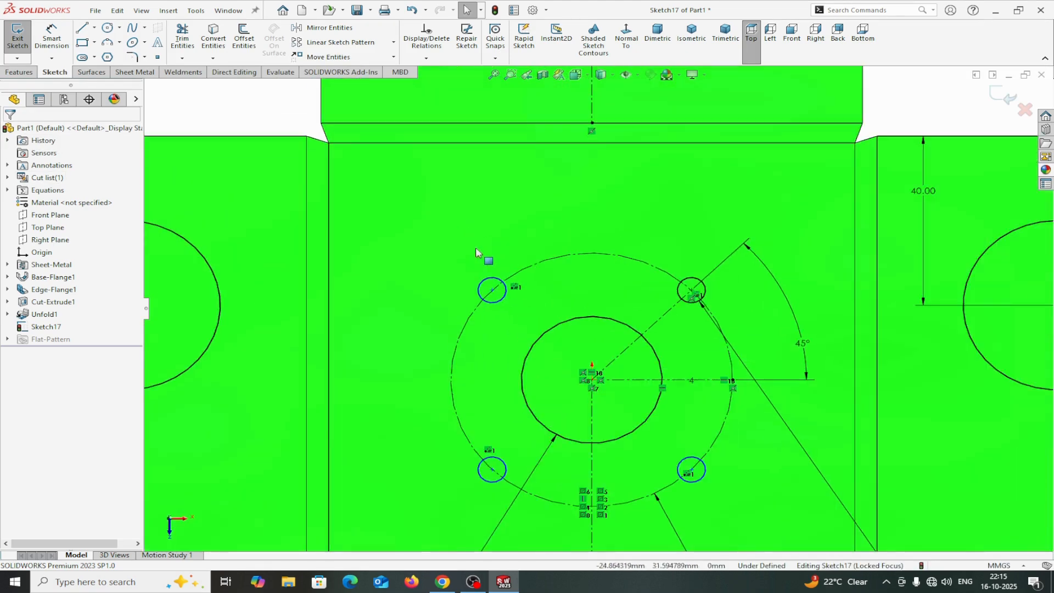
ctrl+click(504, 299)
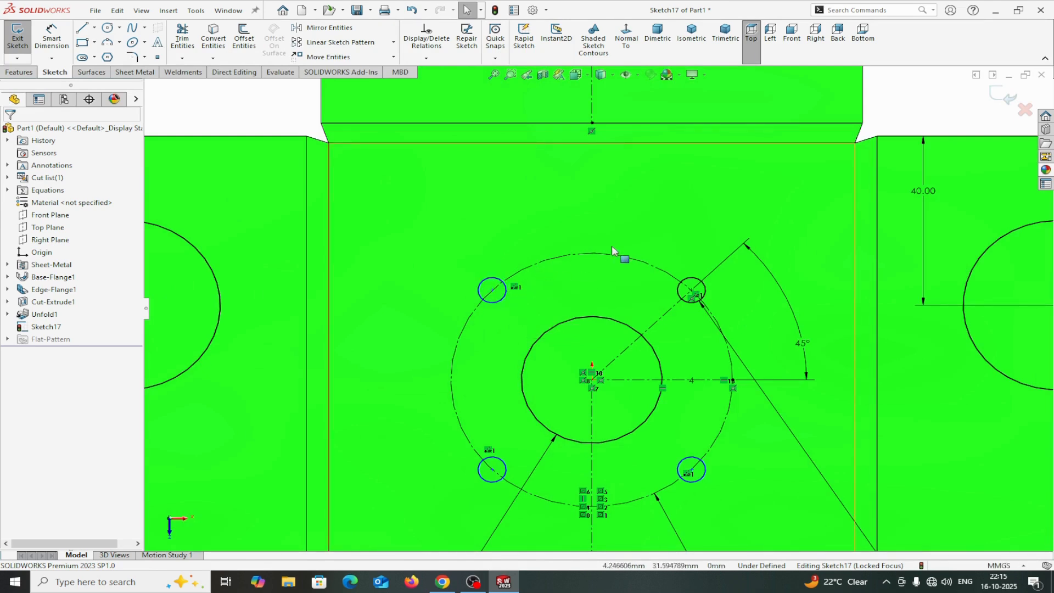
click(494, 305)
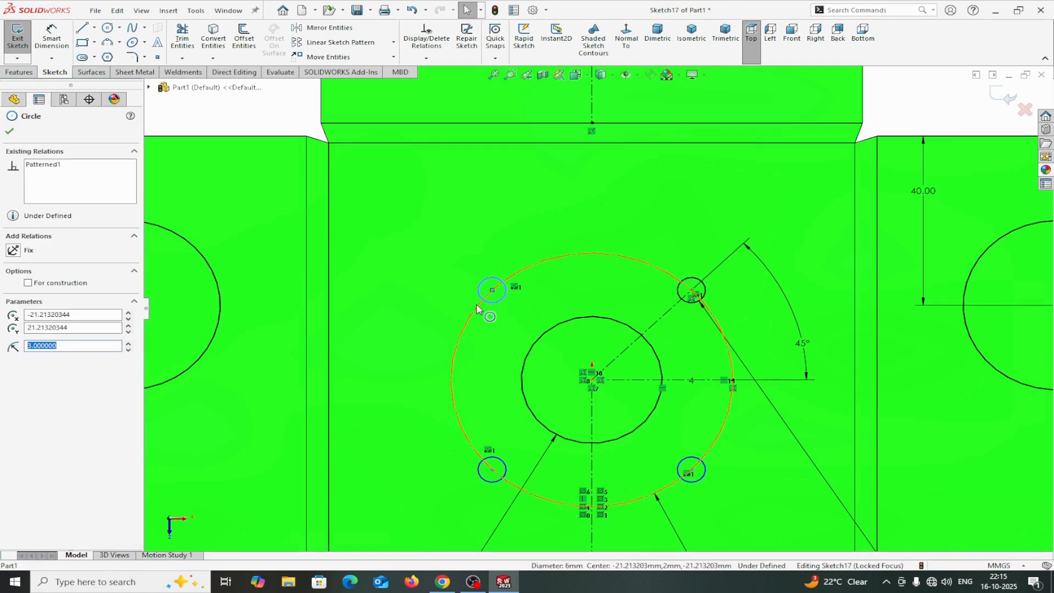
ctrl+click(478, 309)
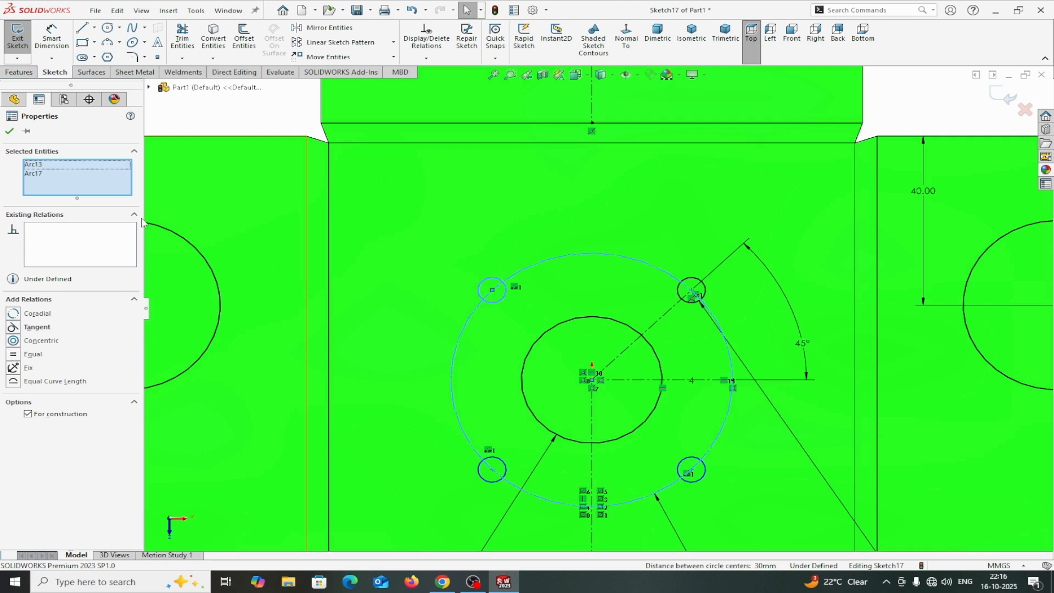
key(Escape)
scroll(490, 295, down, 4)
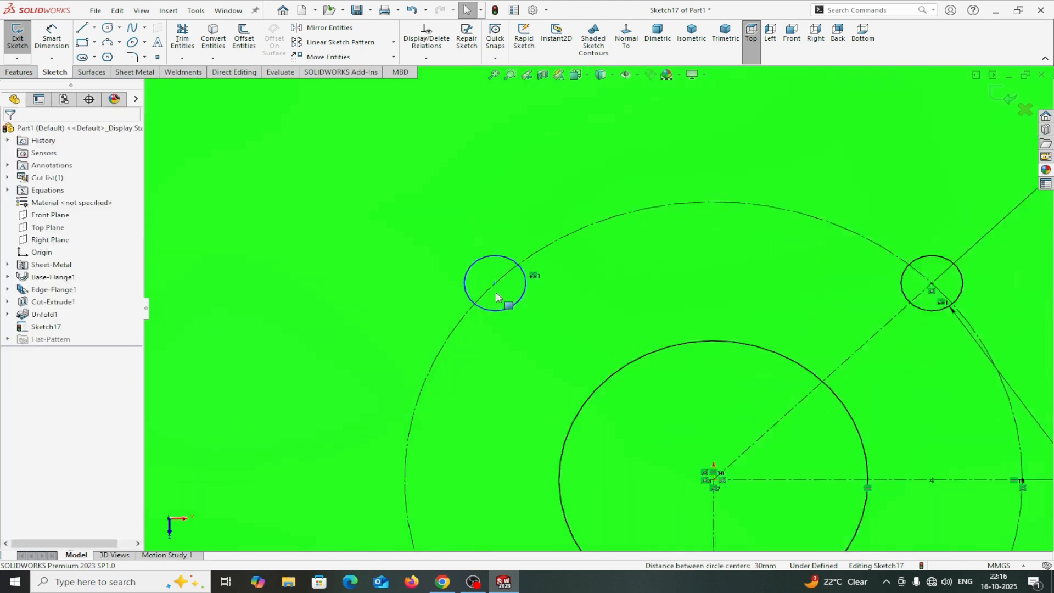
scroll(509, 296, down, 2)
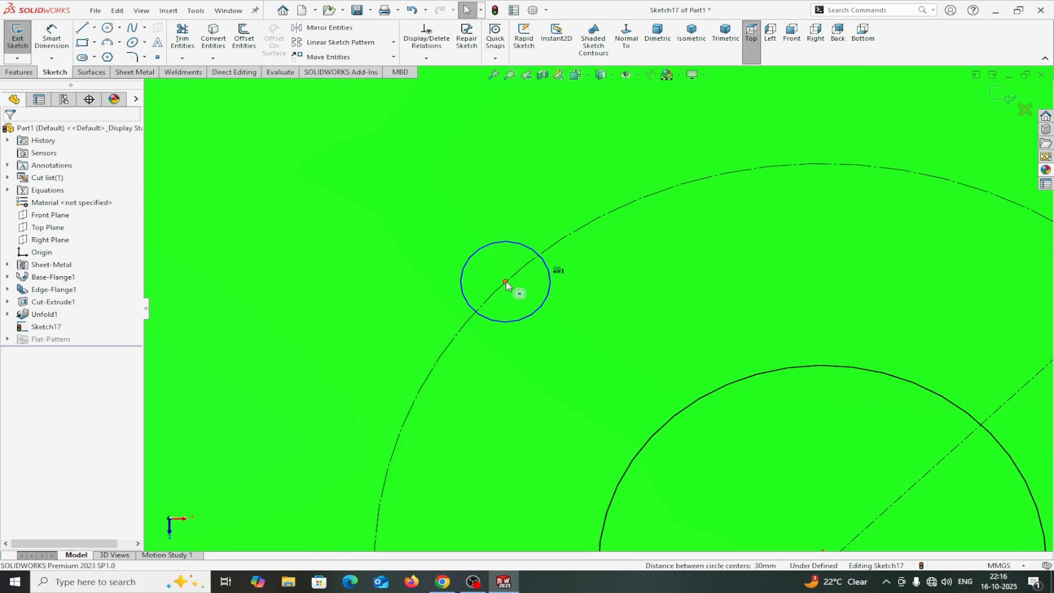
click(506, 283)
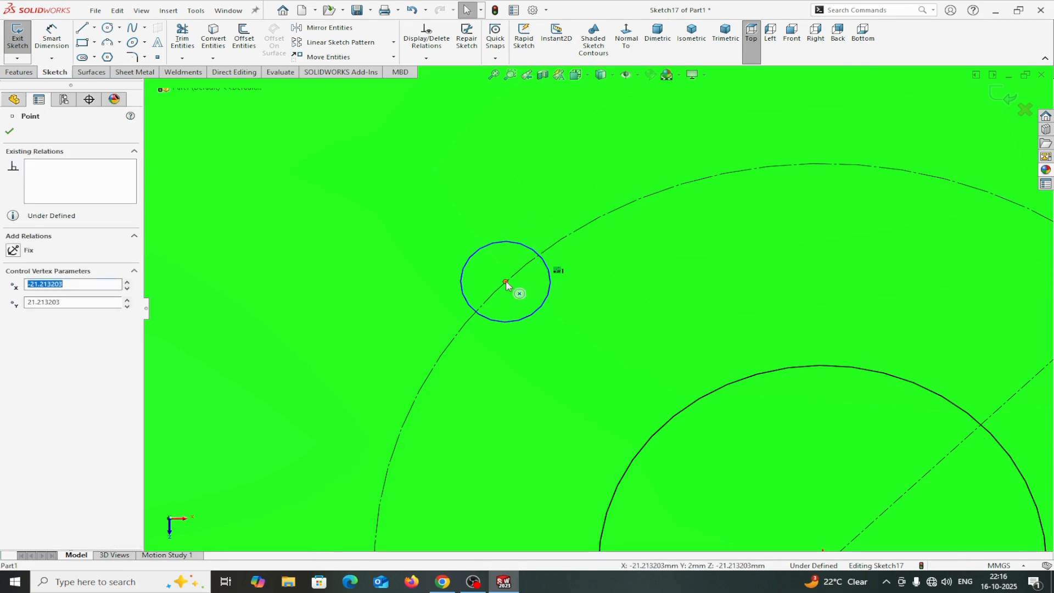
ctrl+click(551, 252)
click(16, 330)
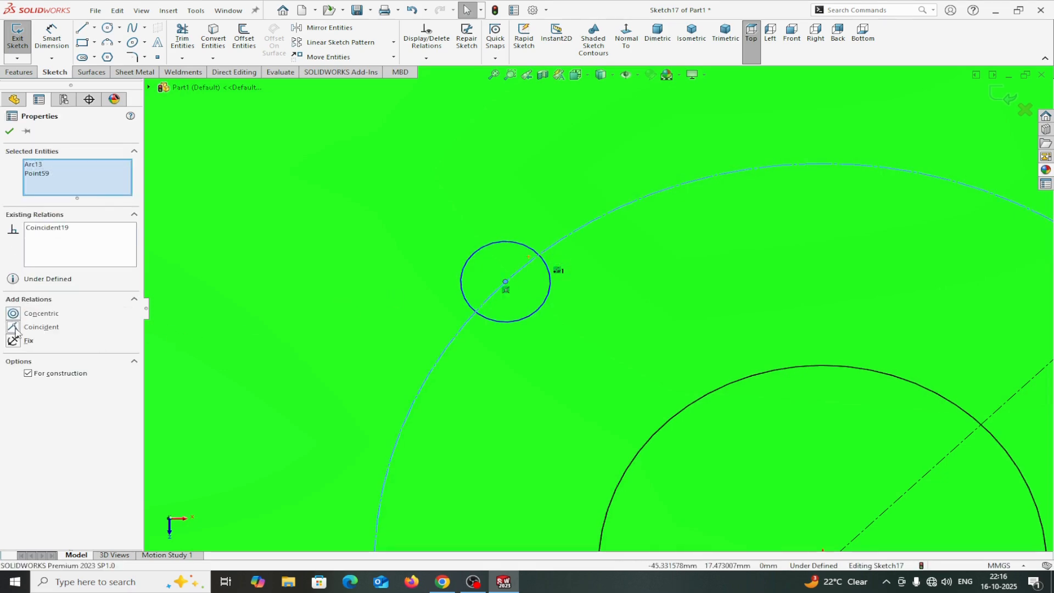
Make the center of the lower-left patterned 6 mm circle coincident with the construction circle, fully defining the sketch.
scroll(402, 396, up, 8)
scroll(522, 363, down, 5)
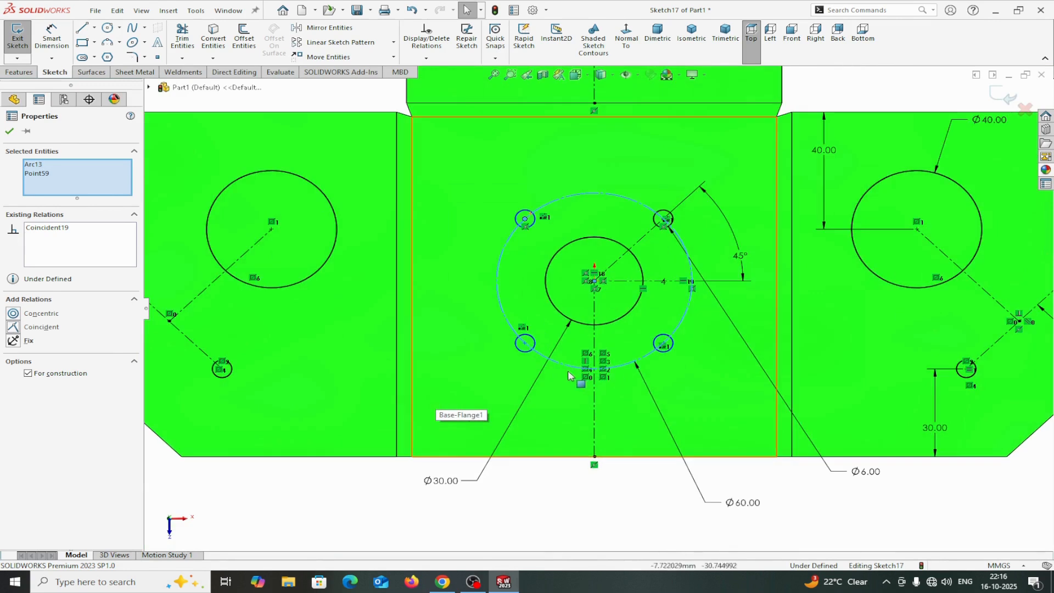
click(531, 350)
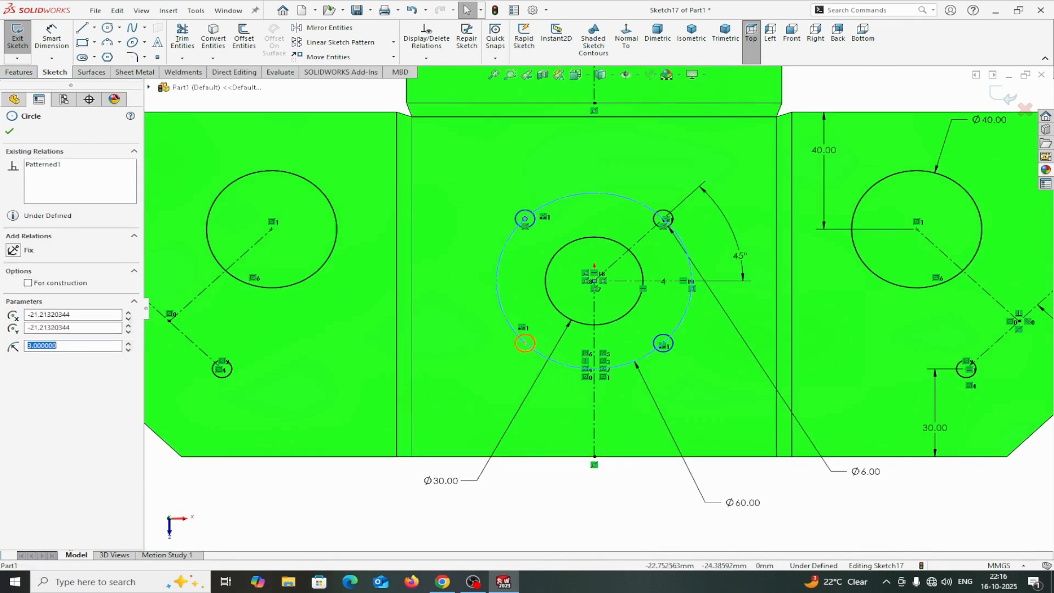
ctrl+click(538, 353)
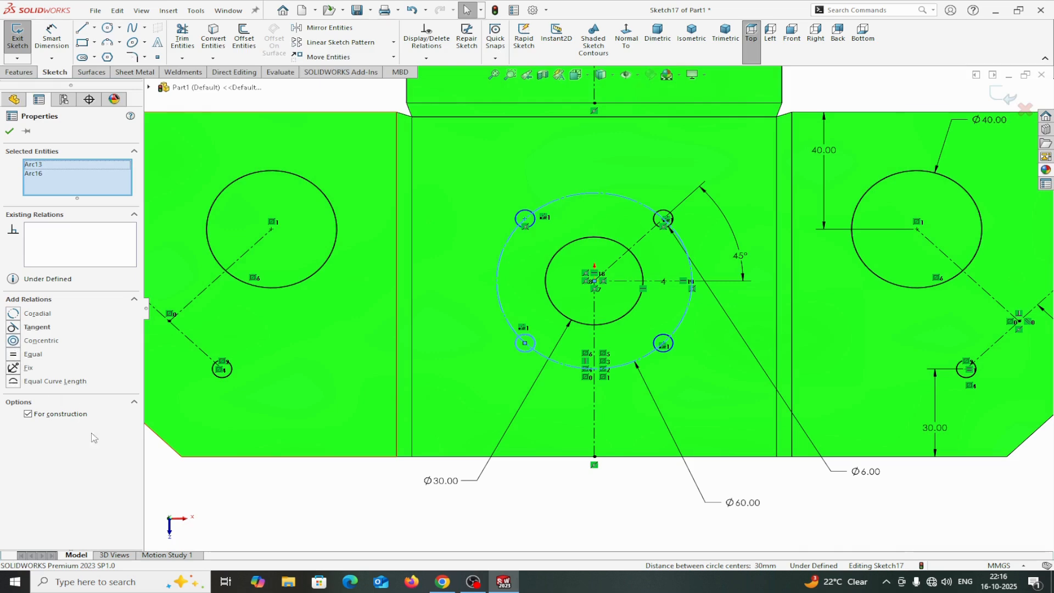
key(Escape)
scroll(278, 366, down, 3)
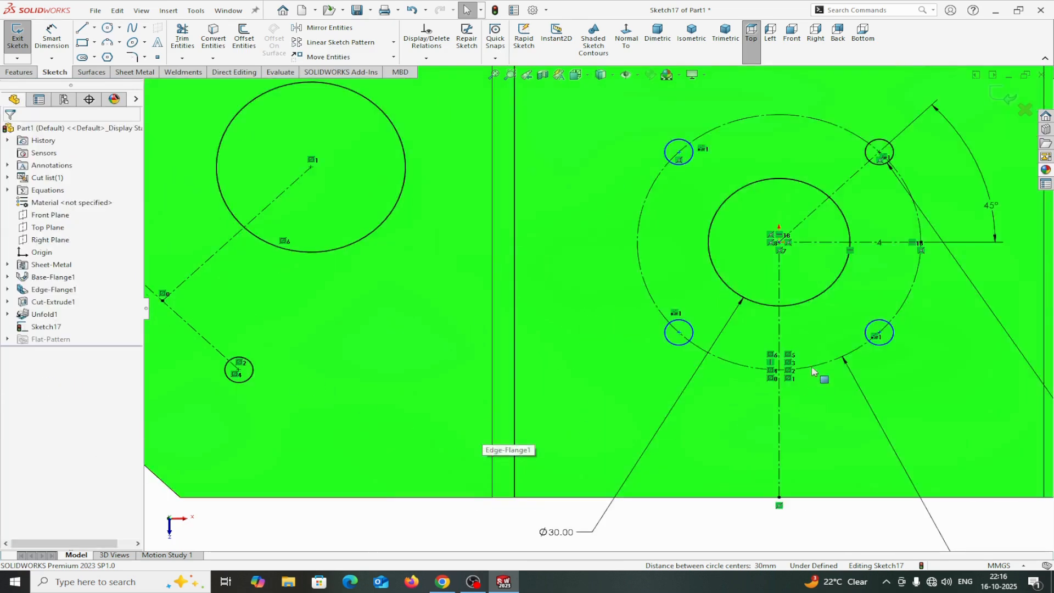
scroll(708, 363, down, 2)
click(673, 336)
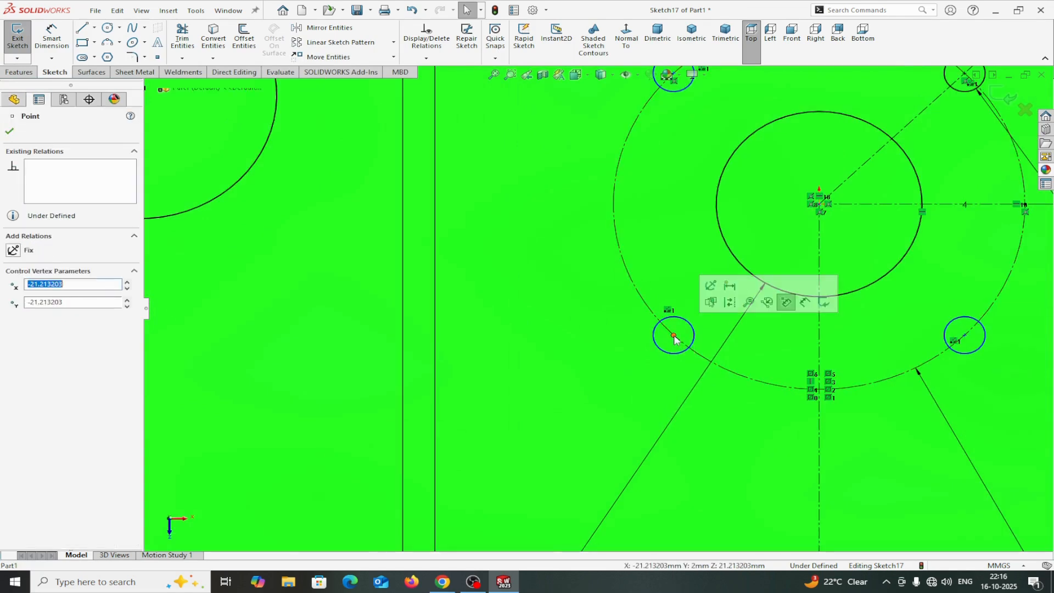
ctrl+click(724, 373)
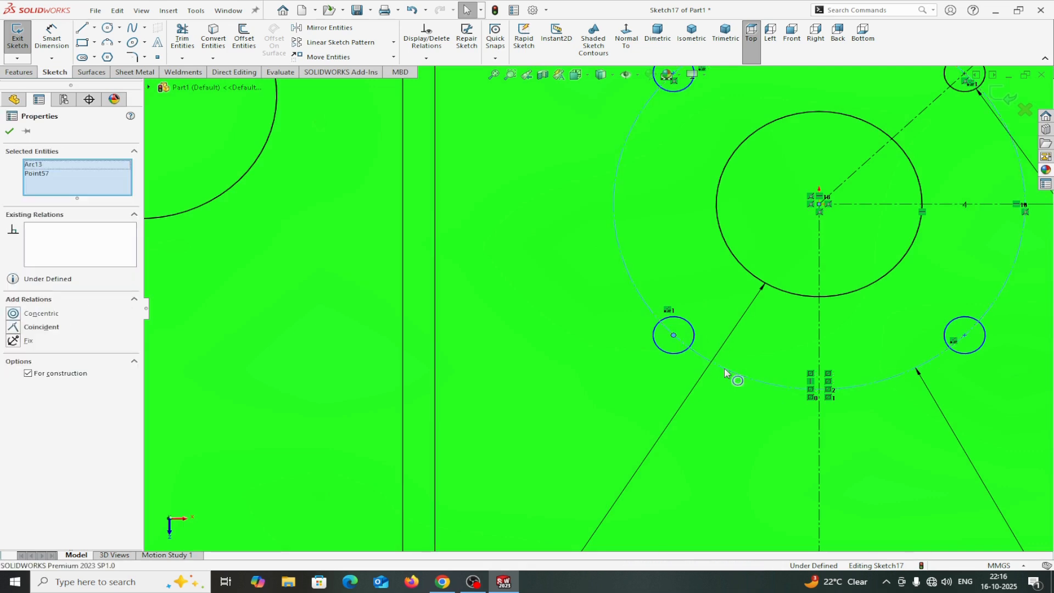
click(14, 328)
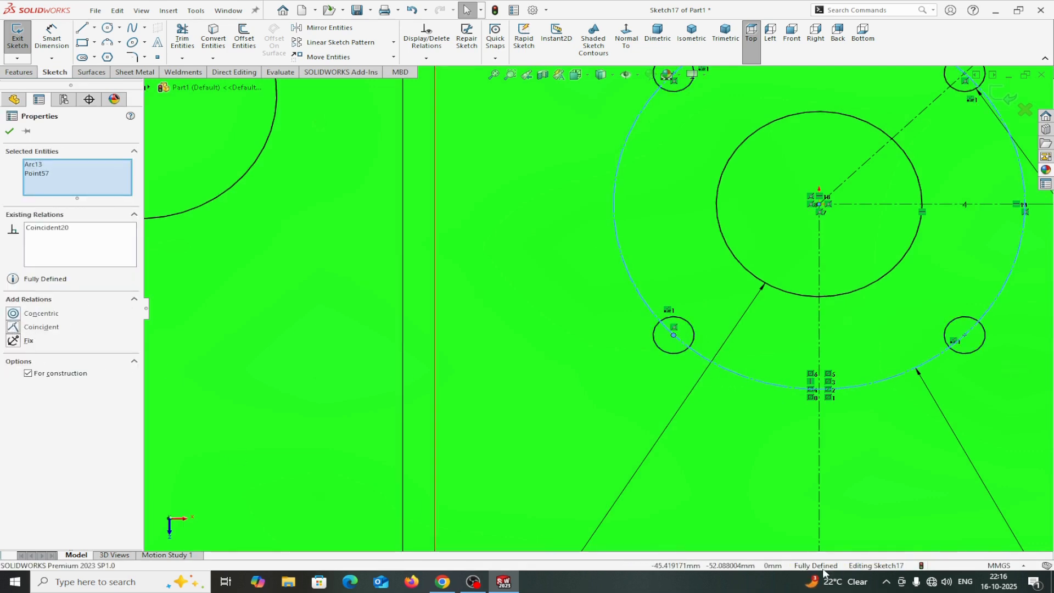
scroll(754, 336, up, 1)
scroll(742, 290, down, 1)
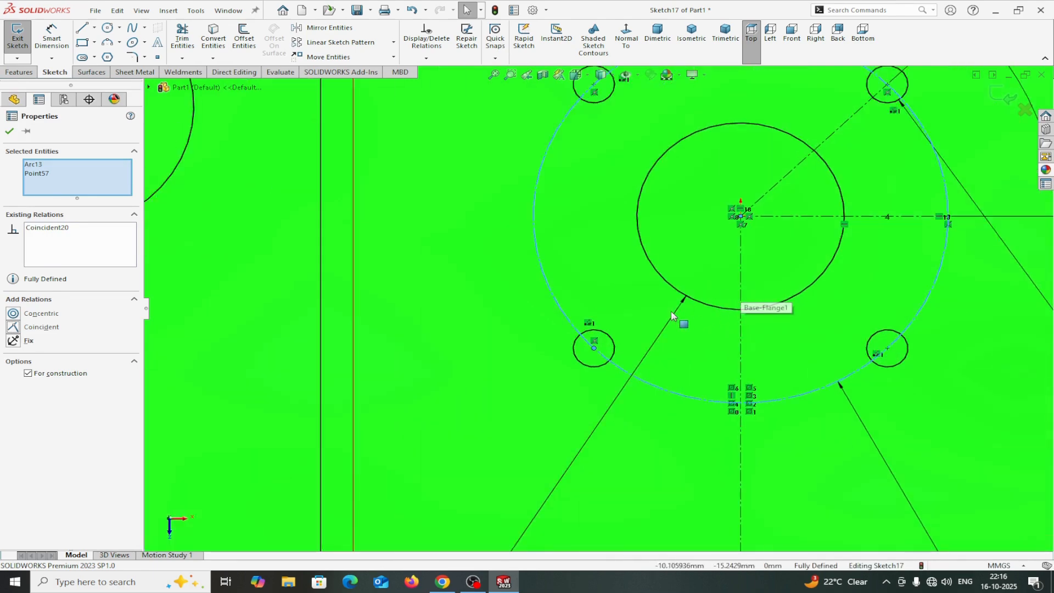
scroll(671, 312, up, 1)
scroll(670, 317, down, 1)
scroll(679, 286, up, 2)
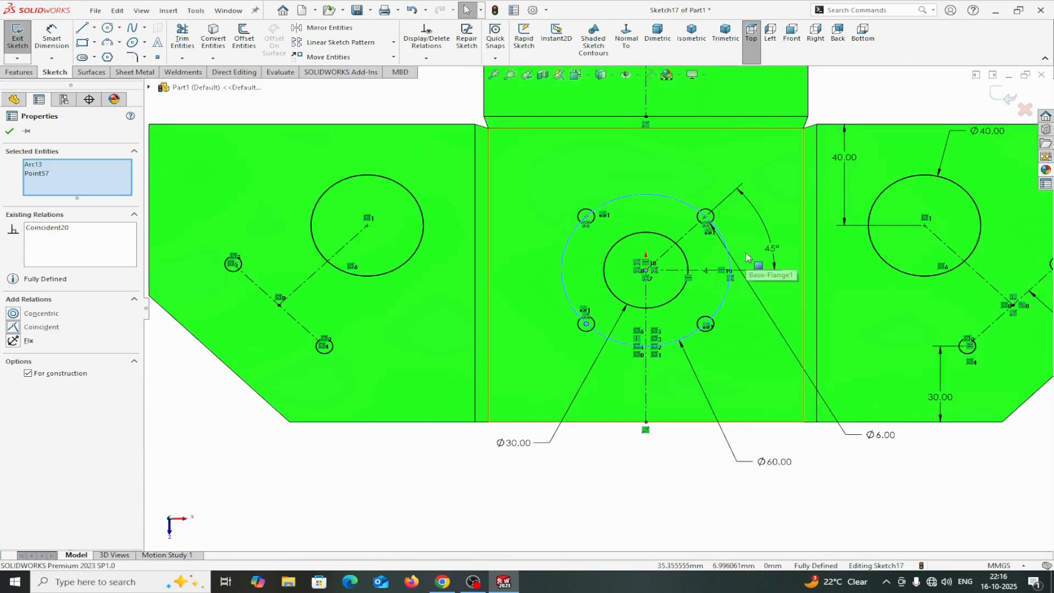
click(9, 131)
Cut-extrude the hole sketch with a Blind end condition linked to the sheet thickness.
scroll(597, 309, up, 2)
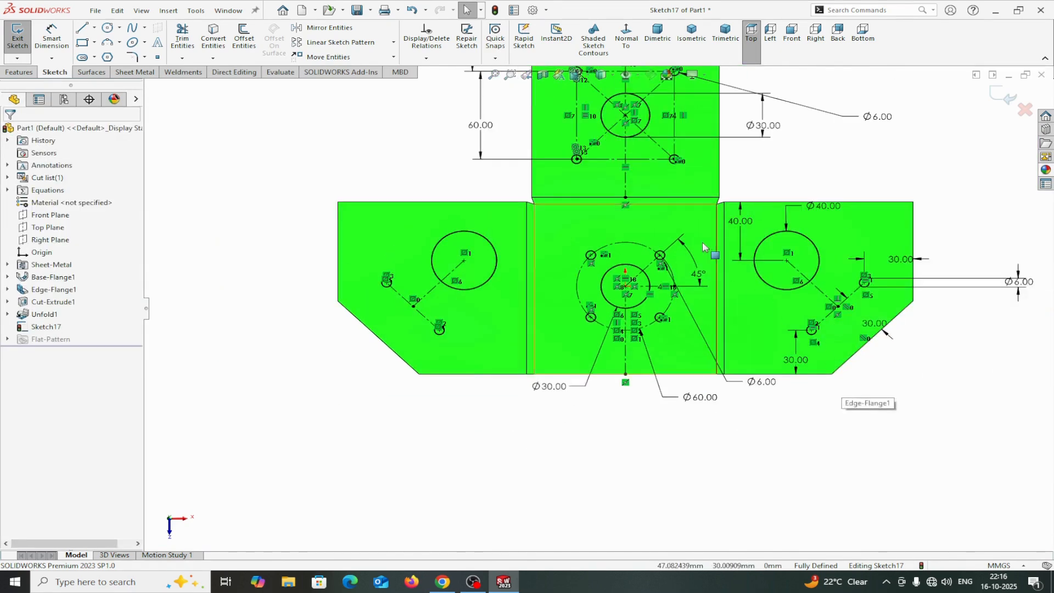
scroll(703, 243, down, 2)
scroll(703, 243, up, 2)
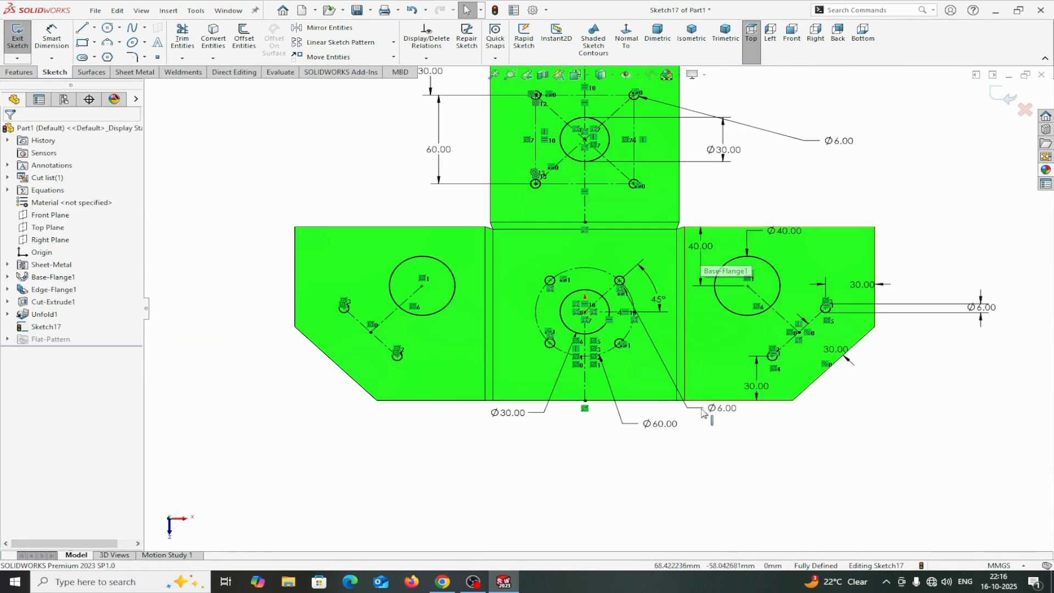
scroll(704, 413, up, 2)
scroll(671, 356, down, 2)
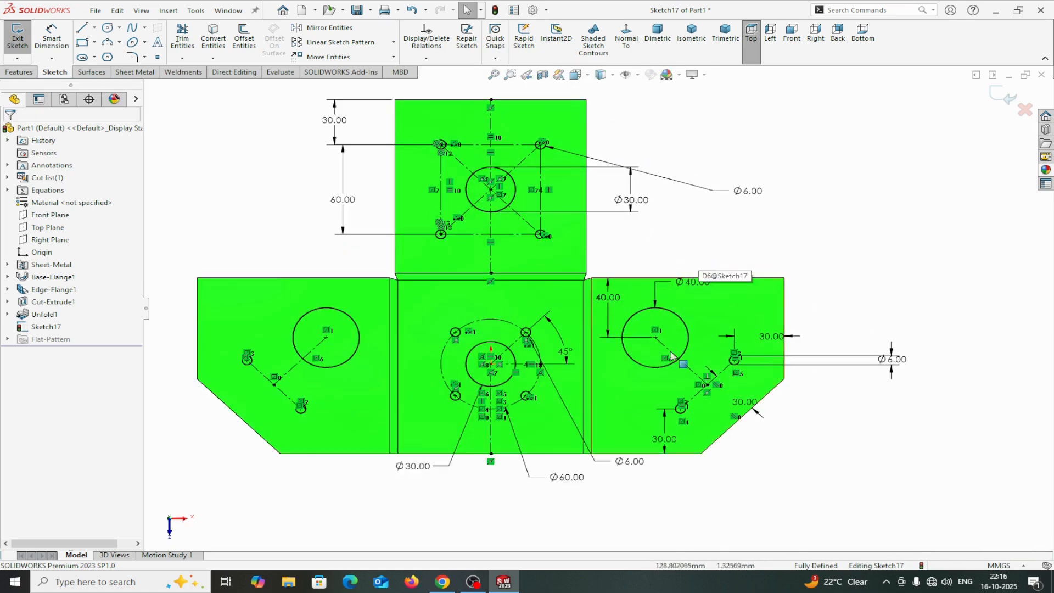
click(140, 72)
click(446, 29)
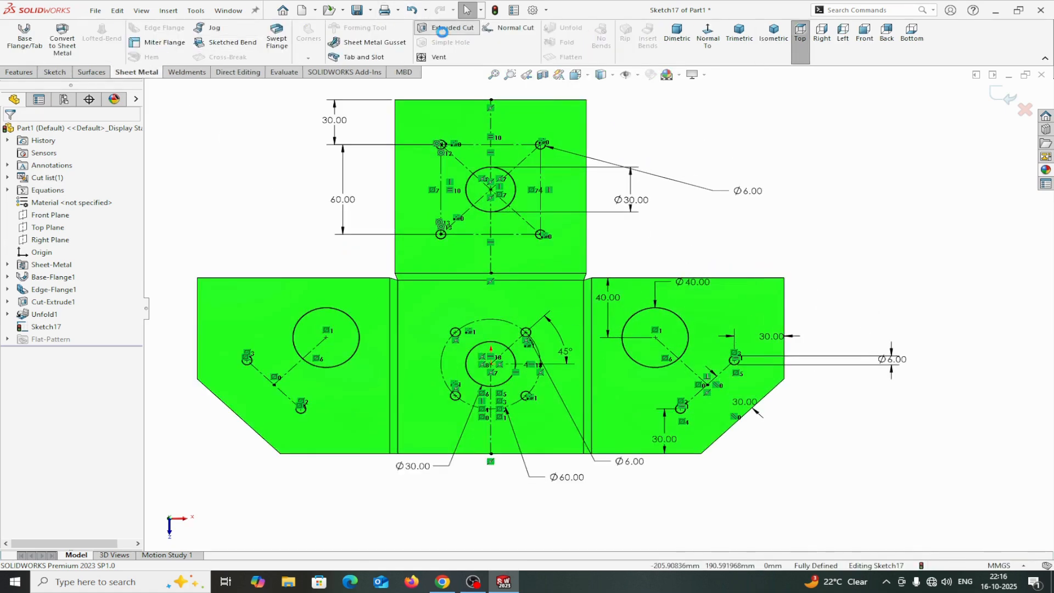
click(60, 200)
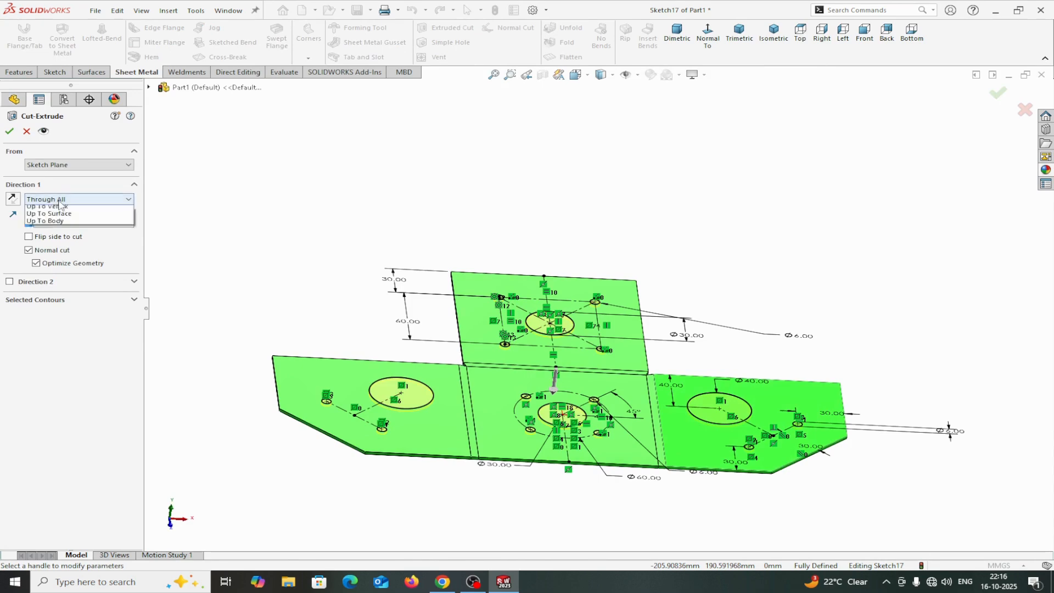
click(43, 210)
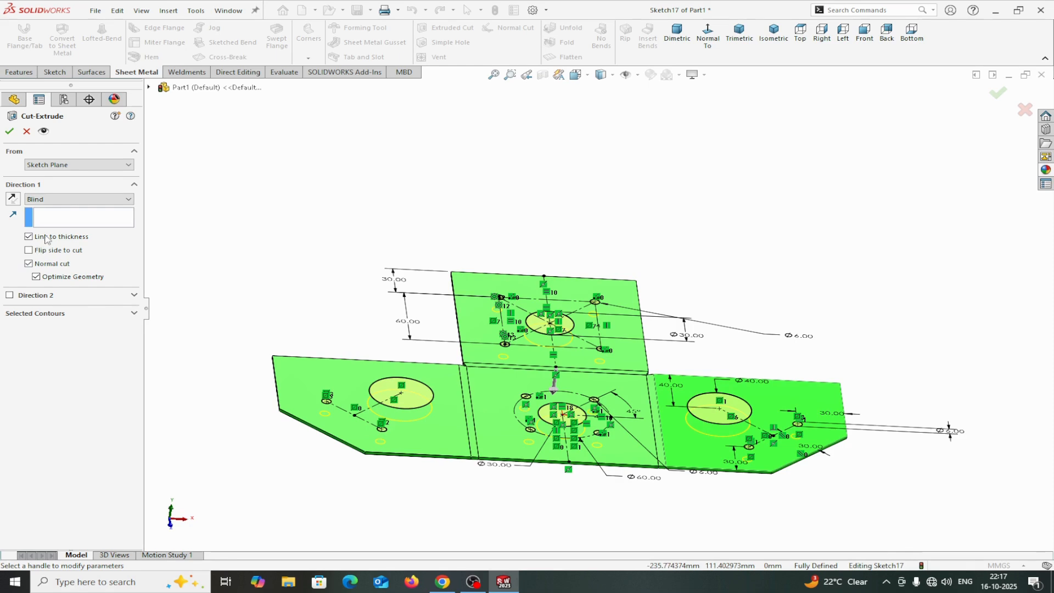
click(8, 131)
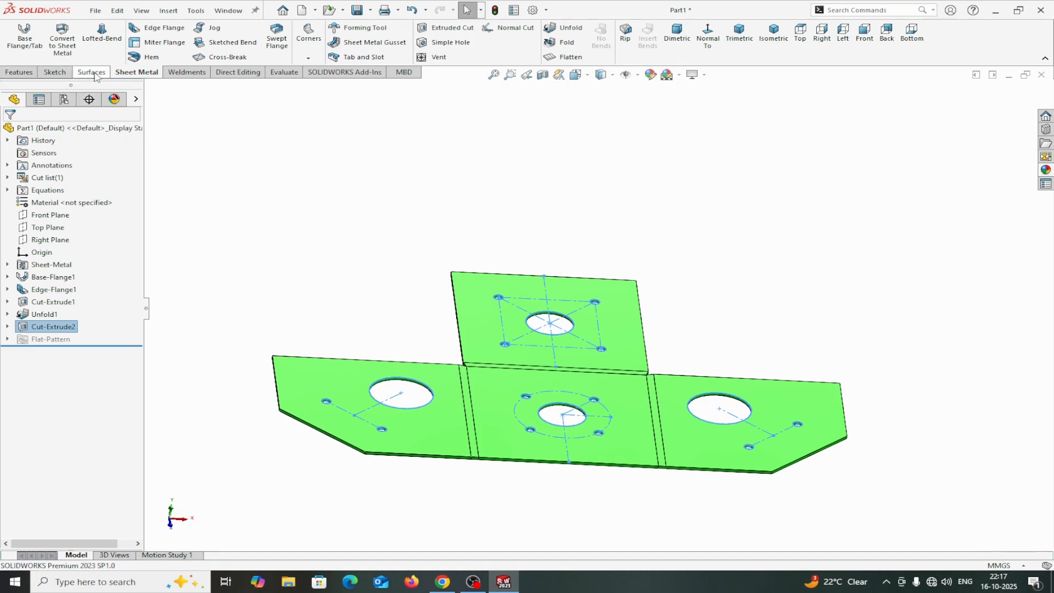
click(570, 30)
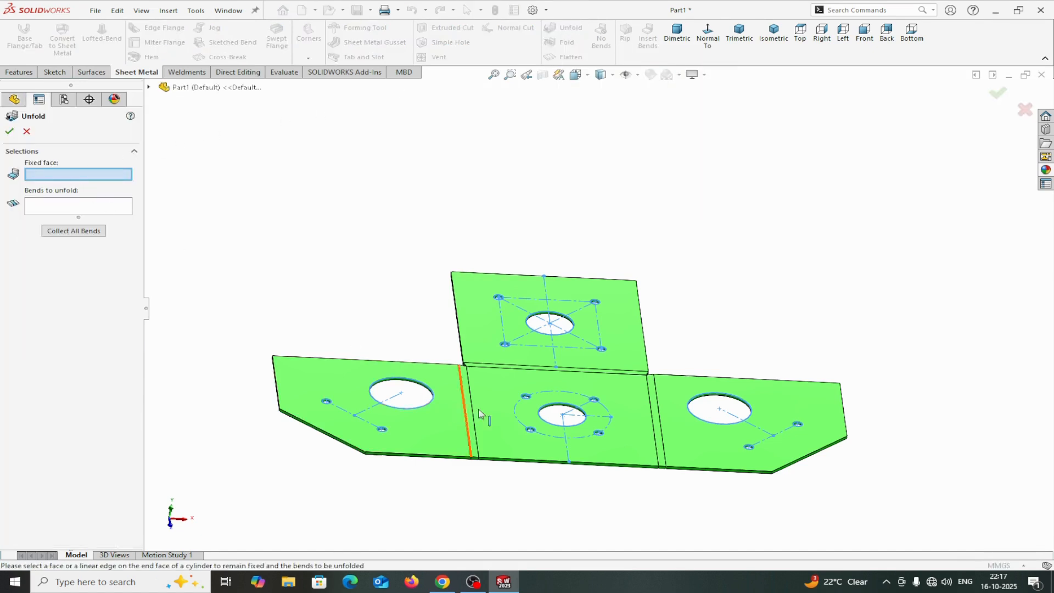
click(499, 412)
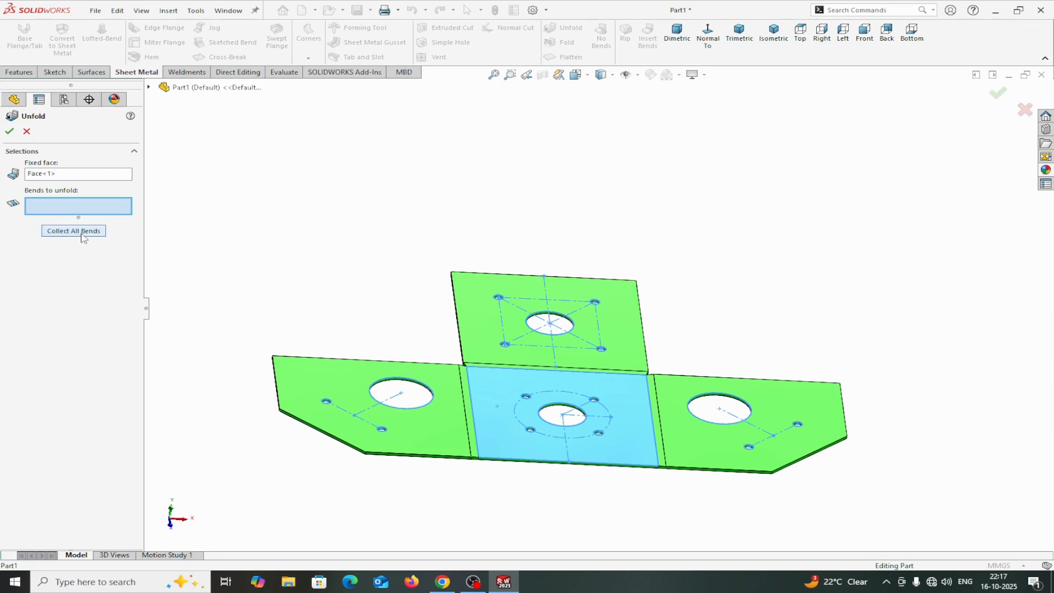
click(12, 132)
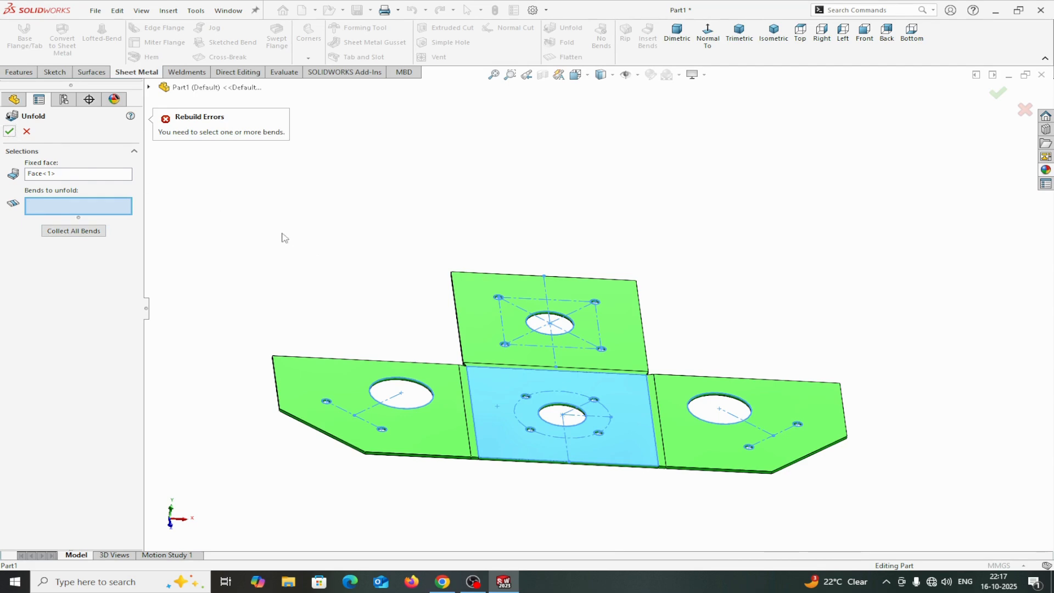
click(27, 131)
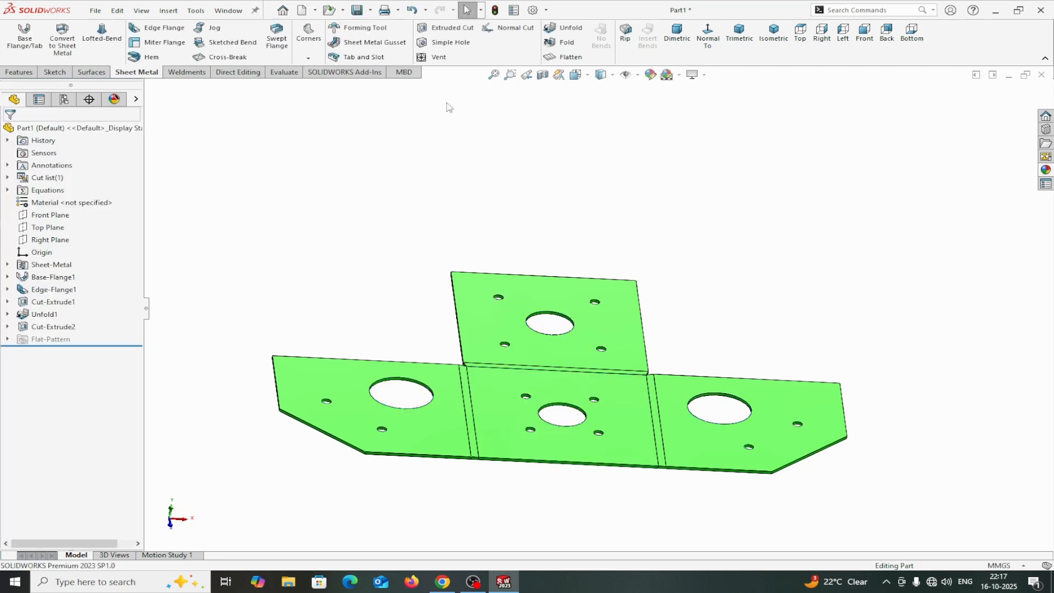
Fold all bends back with the base face as the fixed face.
click(567, 43)
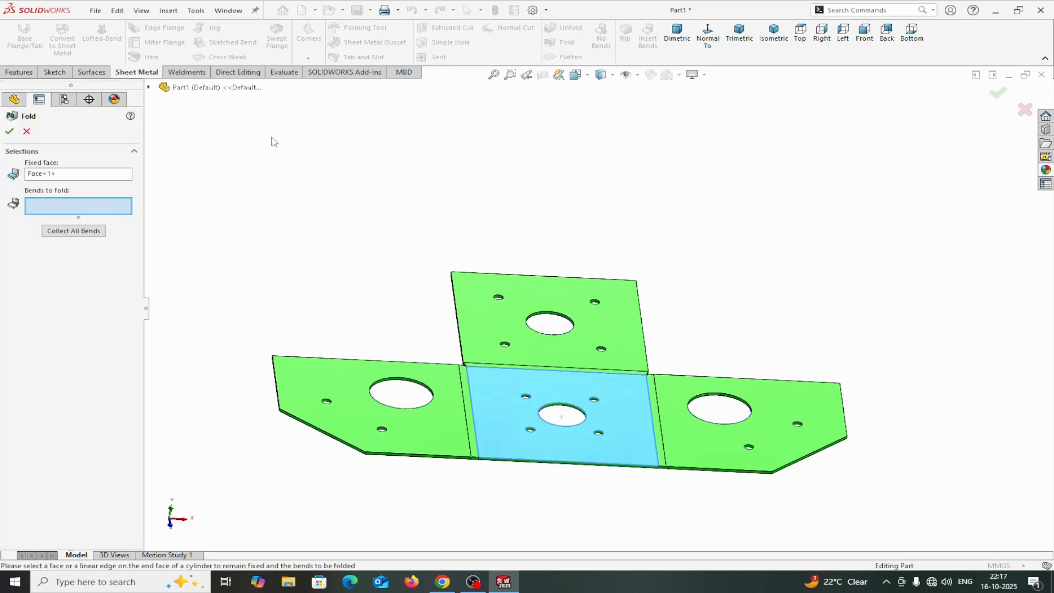
click(75, 230)
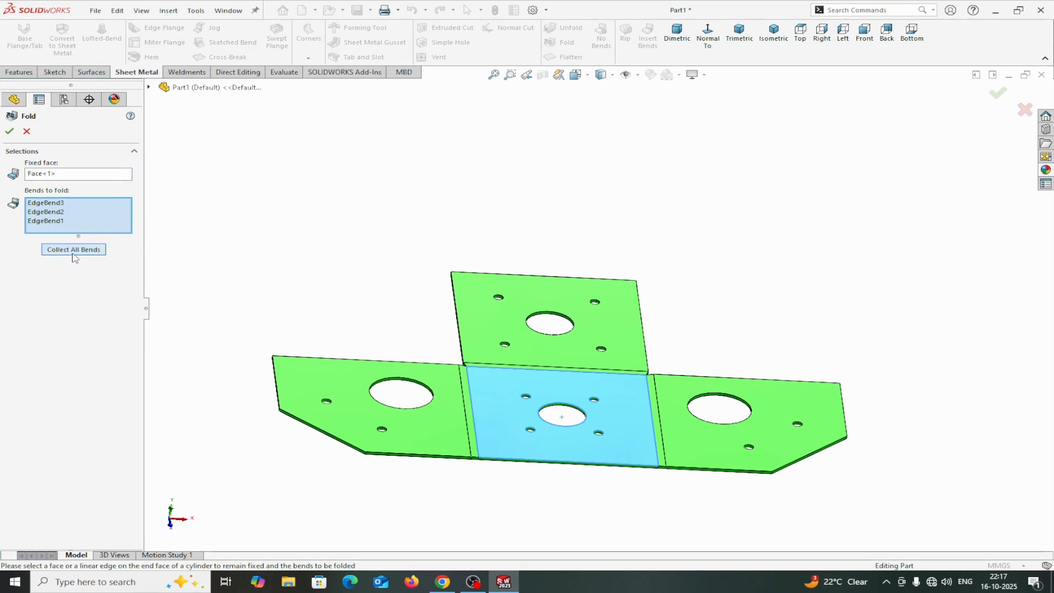
click(10, 131)
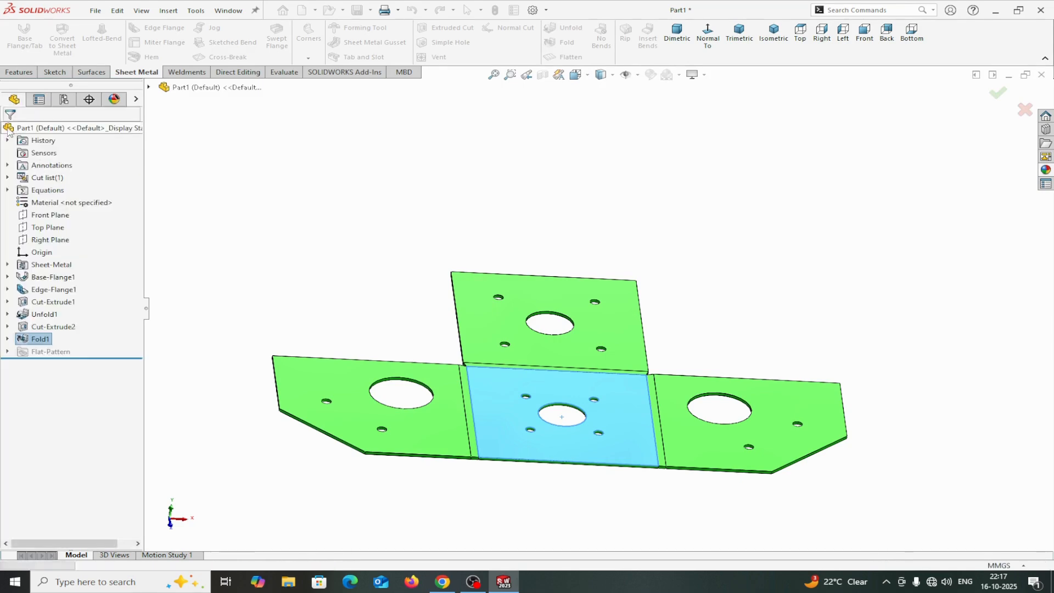
Measure the inner bend face where the base meets the back flange of the folded box.
middle_drag(791, 438, 679, 409)
scroll(585, 357, down, 3)
scroll(525, 343, up, 4)
scroll(525, 340, down, 3)
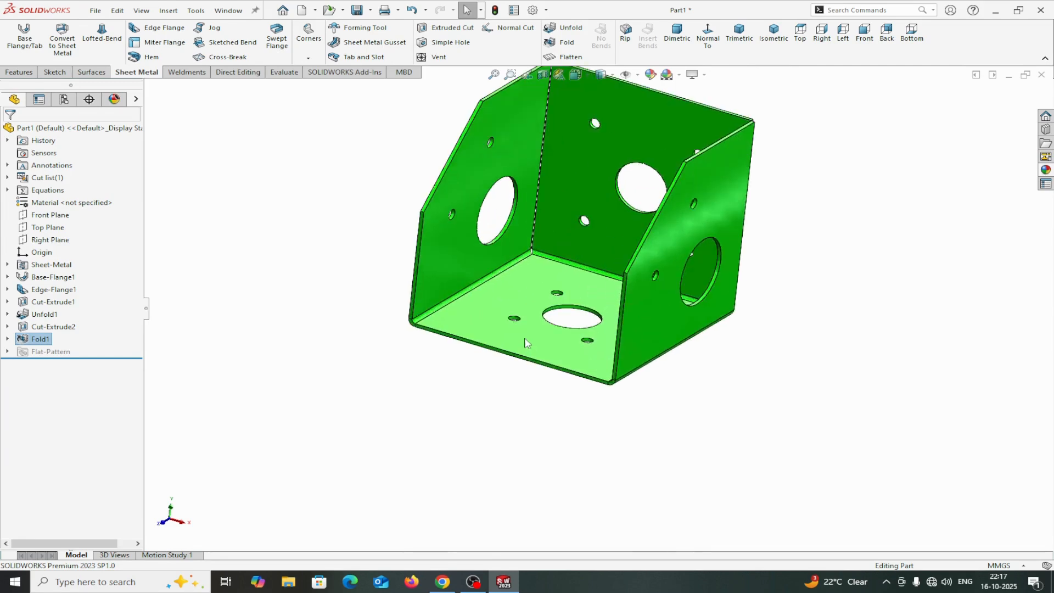
scroll(581, 306, up, 3)
scroll(585, 310, down, 4)
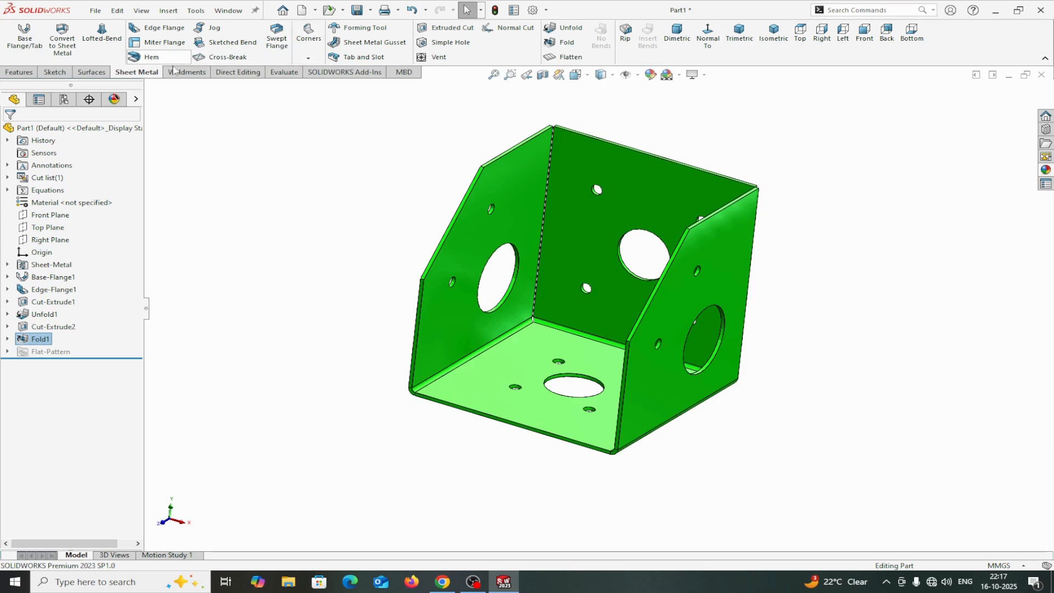
click(283, 72)
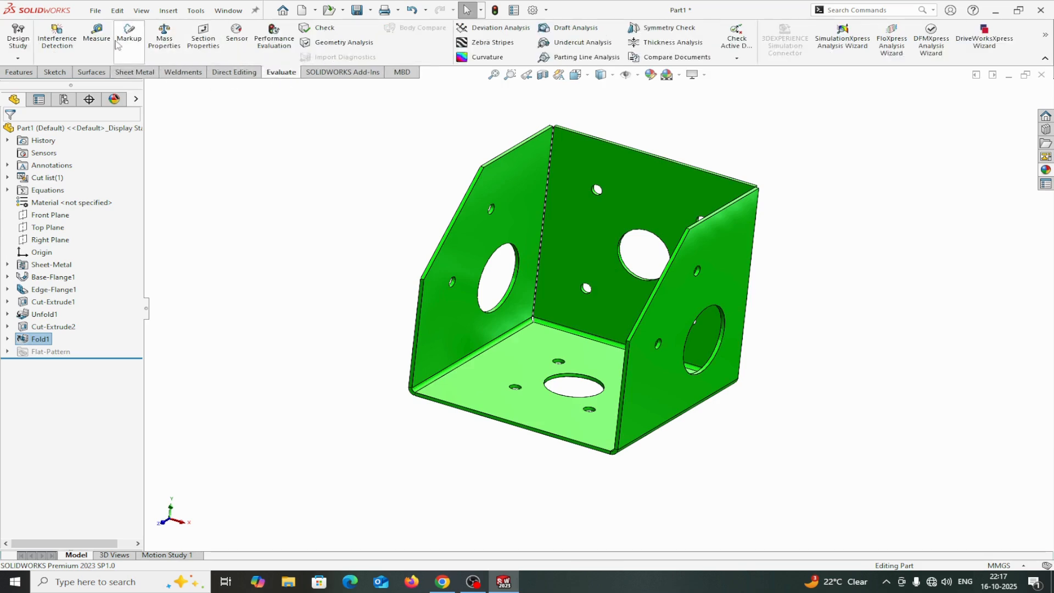
click(97, 39)
scroll(494, 295, down, 3)
scroll(522, 322, down, 3)
scroll(537, 423, down, 2)
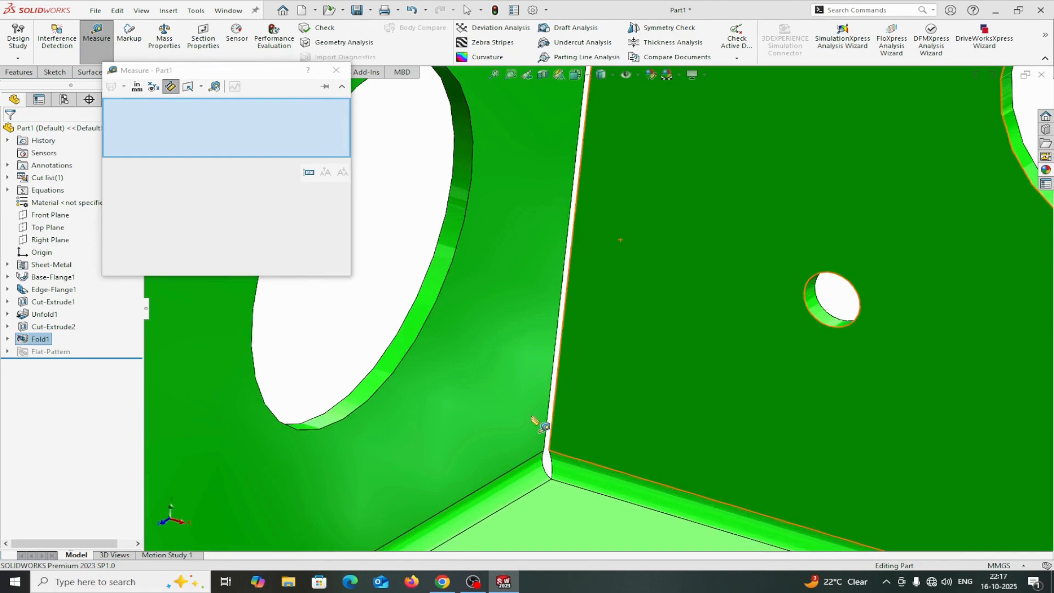
click(516, 480)
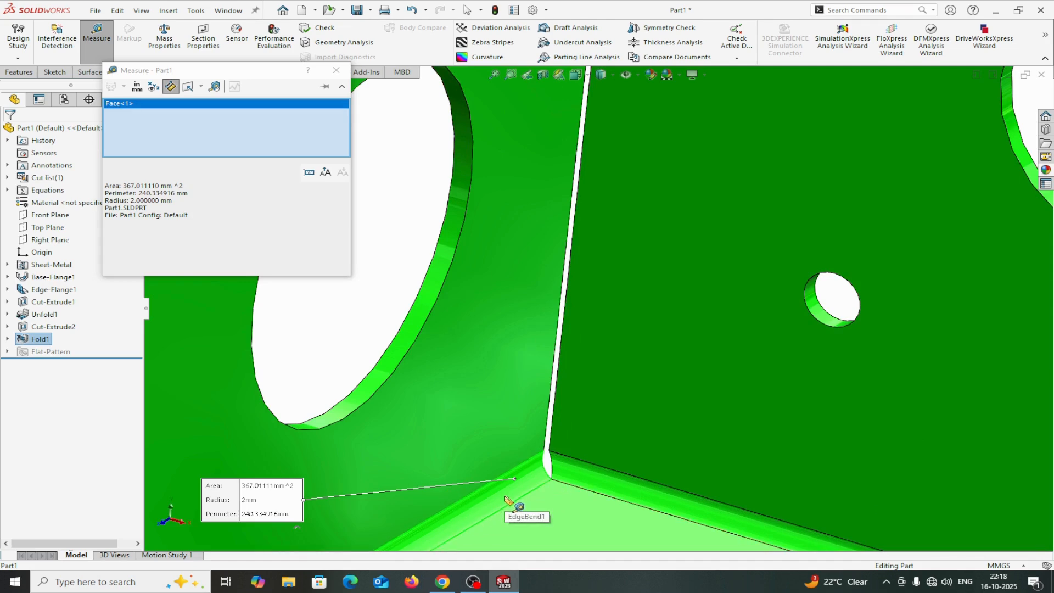
Clear the selection and measure the gap between the two corner vertices where the flanges meet.
right_click(272, 134)
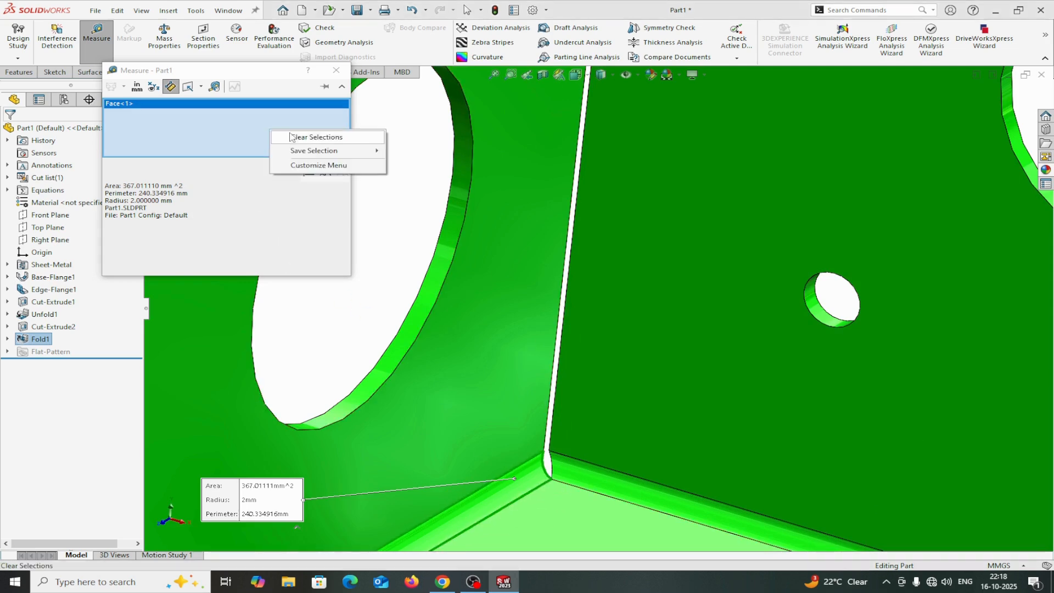
click(291, 137)
key(f)
middle_drag(640, 138, 649, 171)
scroll(604, 163, down, 10)
scroll(617, 280, down, 3)
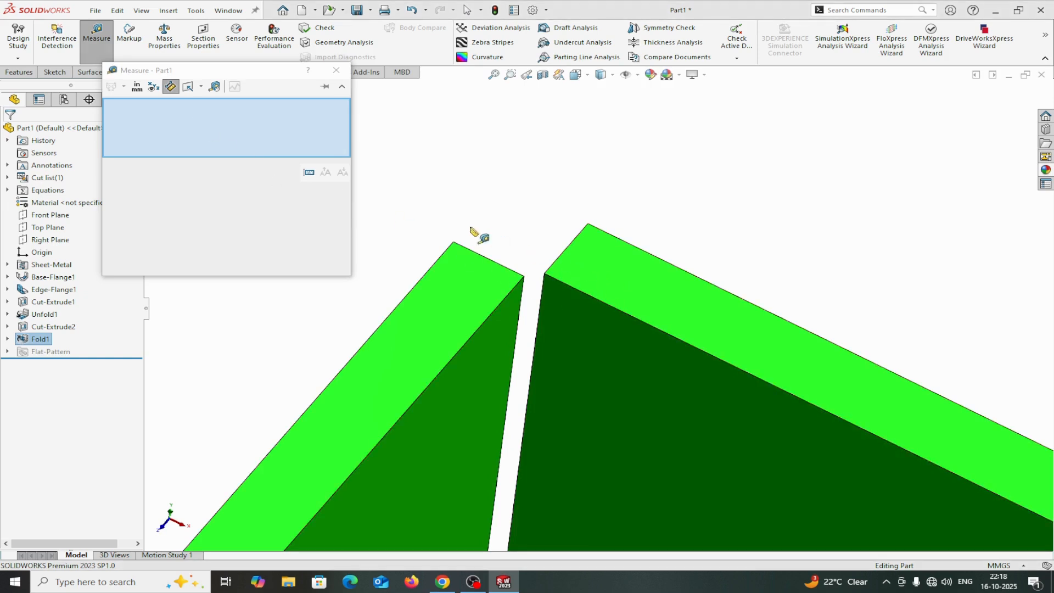
click(525, 277)
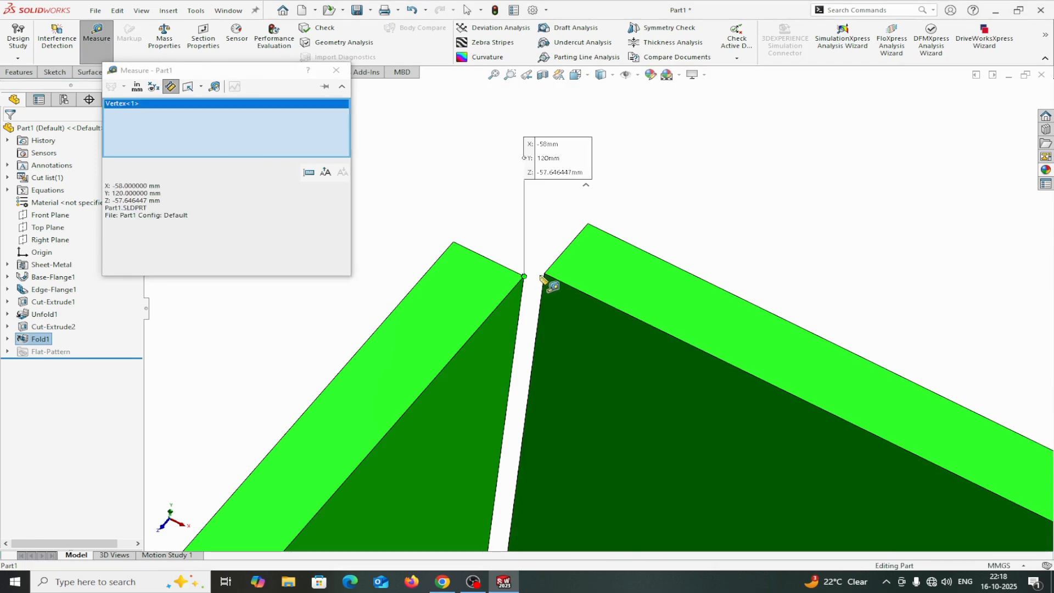
click(546, 275)
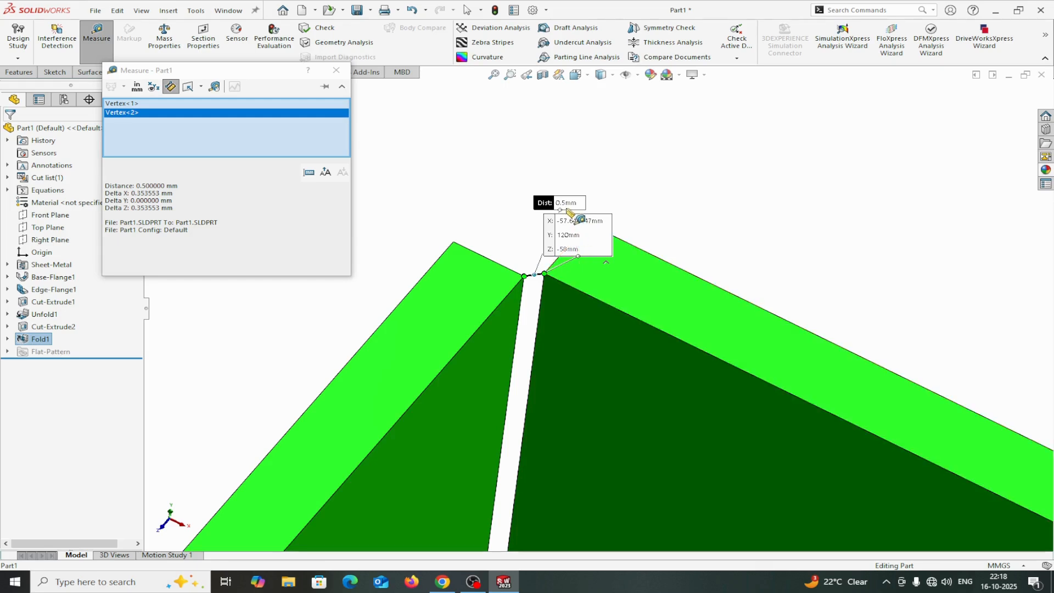
Clear the measurement selections and close the Measure tool.
double_click(145, 208)
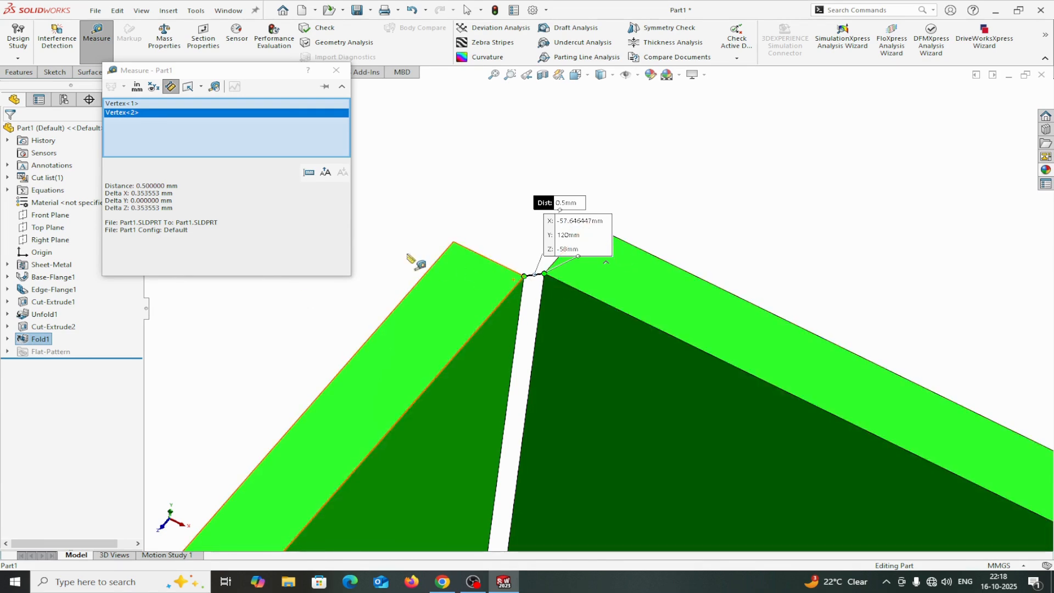
right_click(270, 132)
click(297, 135)
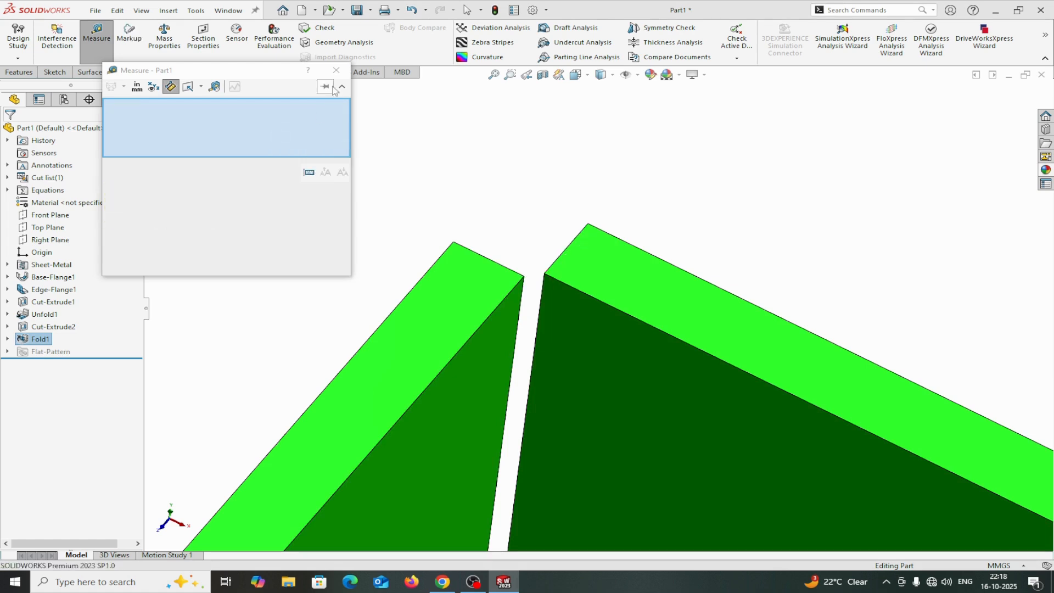
click(336, 70)
scroll(660, 328, up, 5)
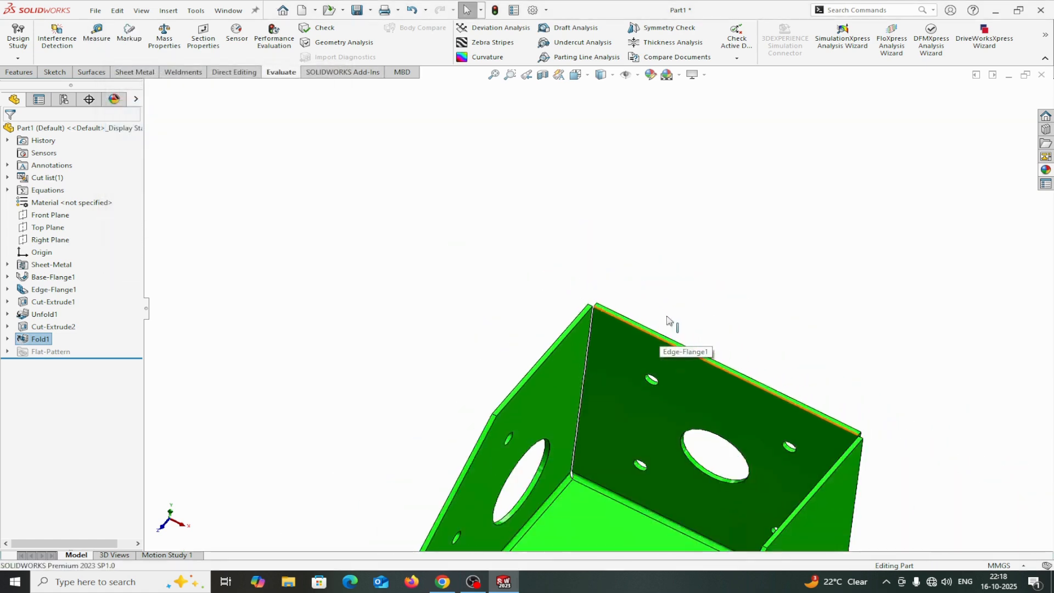
Add a Circular corner relief, centered on bend lines, to all collected corners of the folded box.
scroll(660, 436, down, 4)
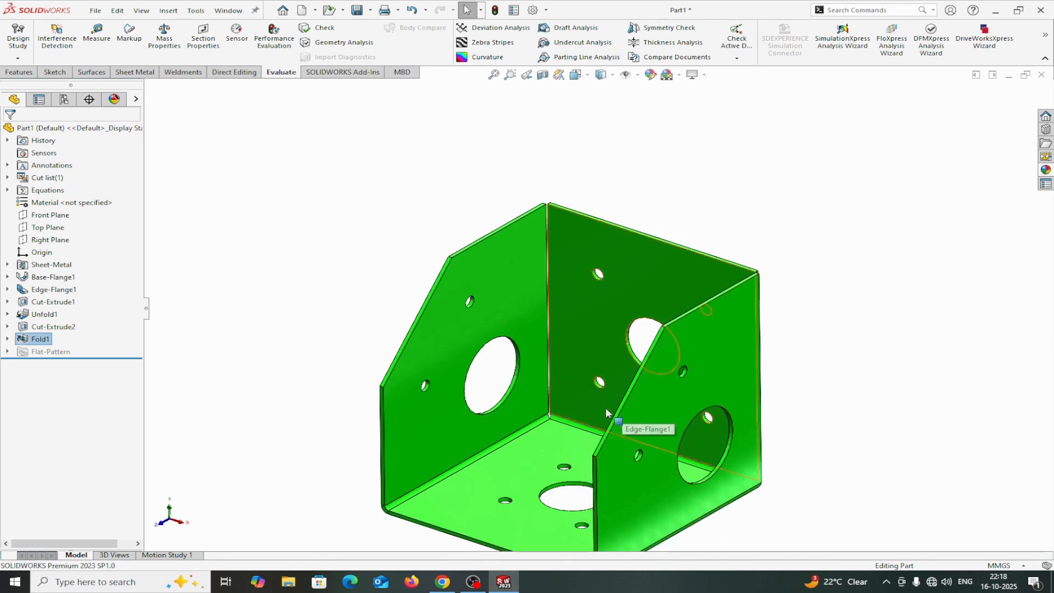
scroll(541, 405, down, 5)
scroll(548, 412, up, 6)
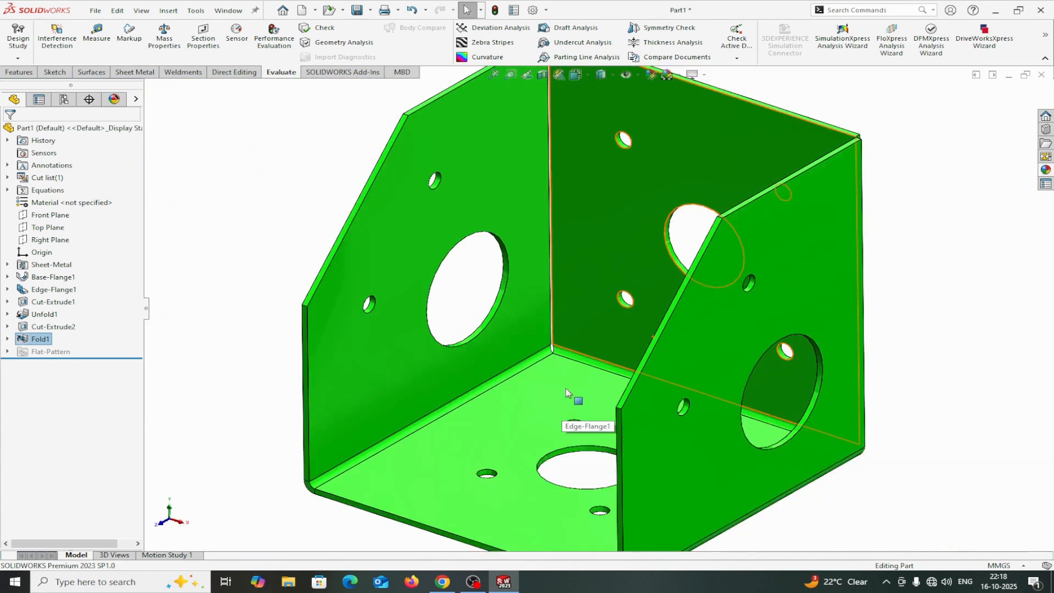
scroll(581, 362, down, 5)
scroll(593, 329, up, 2)
scroll(593, 332, down, 3)
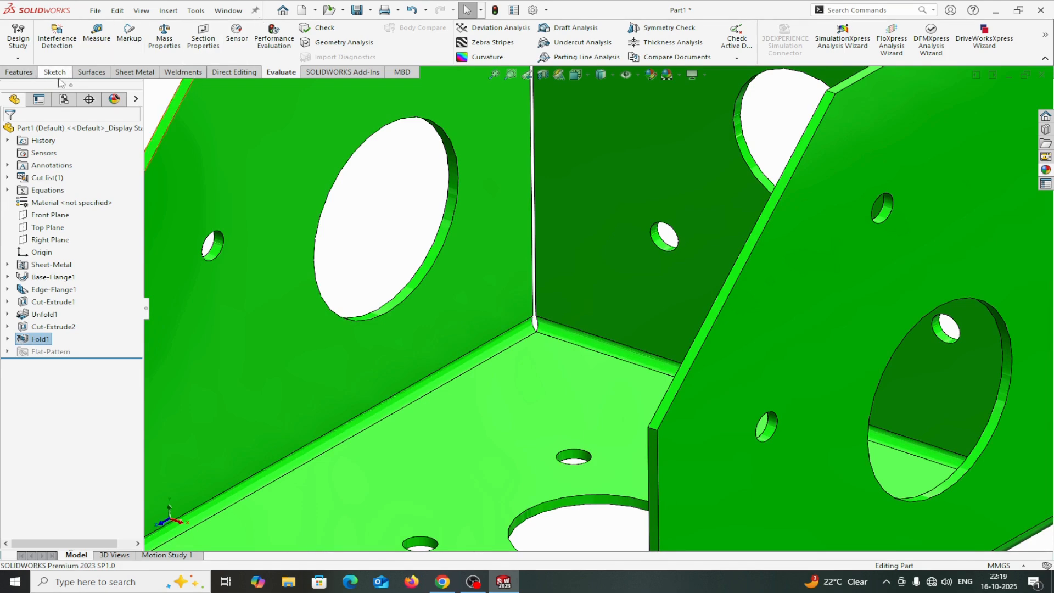
click(124, 75)
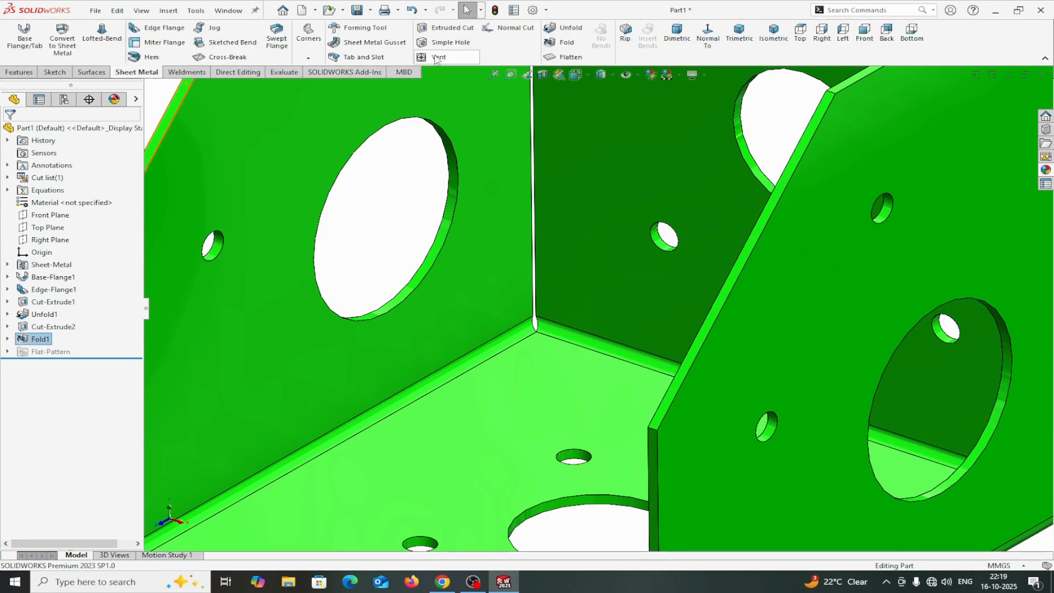
click(308, 59)
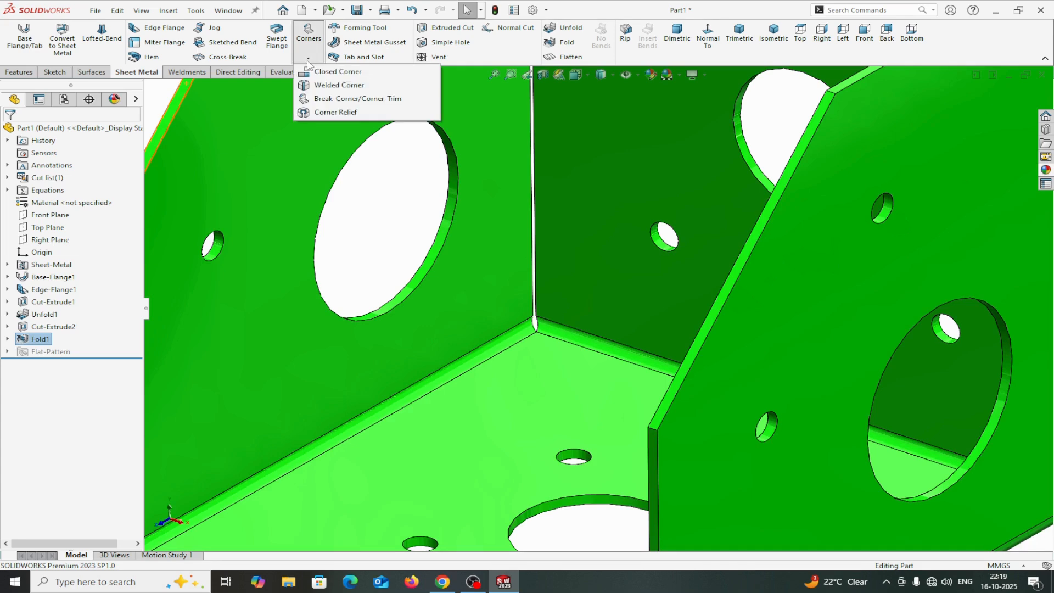
click(320, 113)
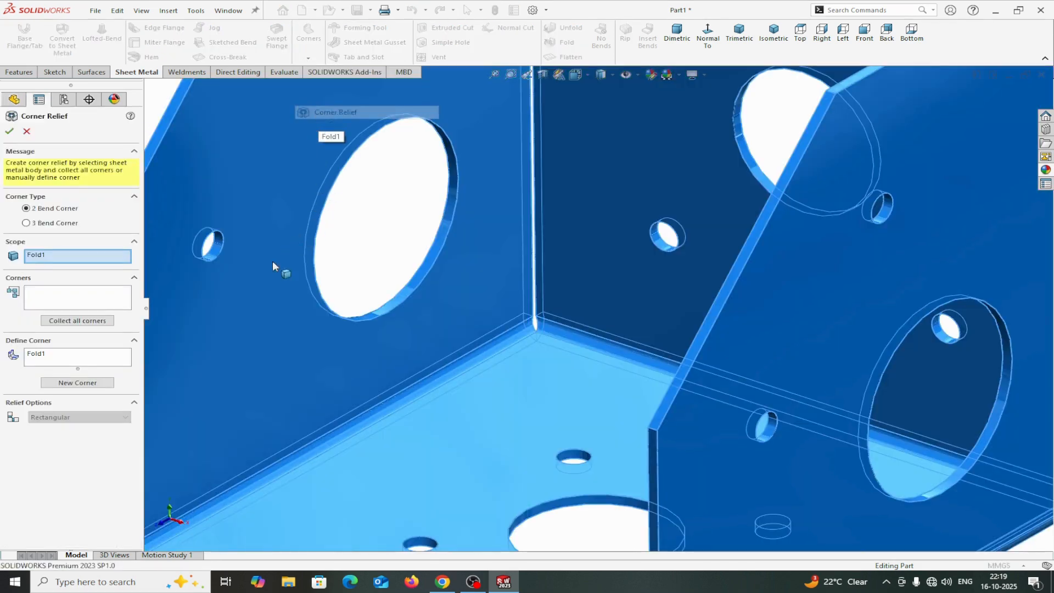
click(71, 322)
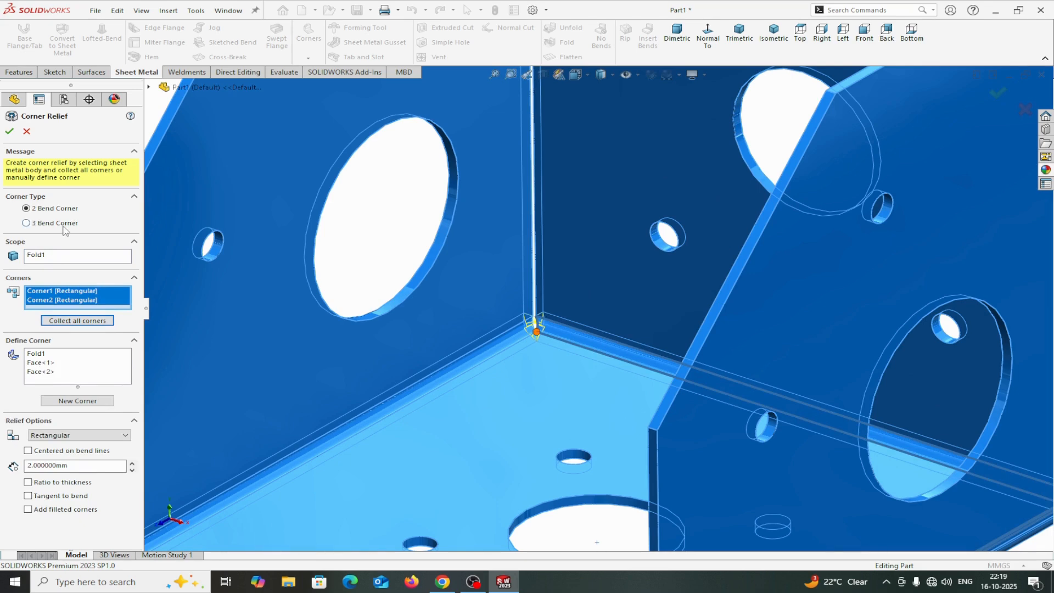
click(94, 437)
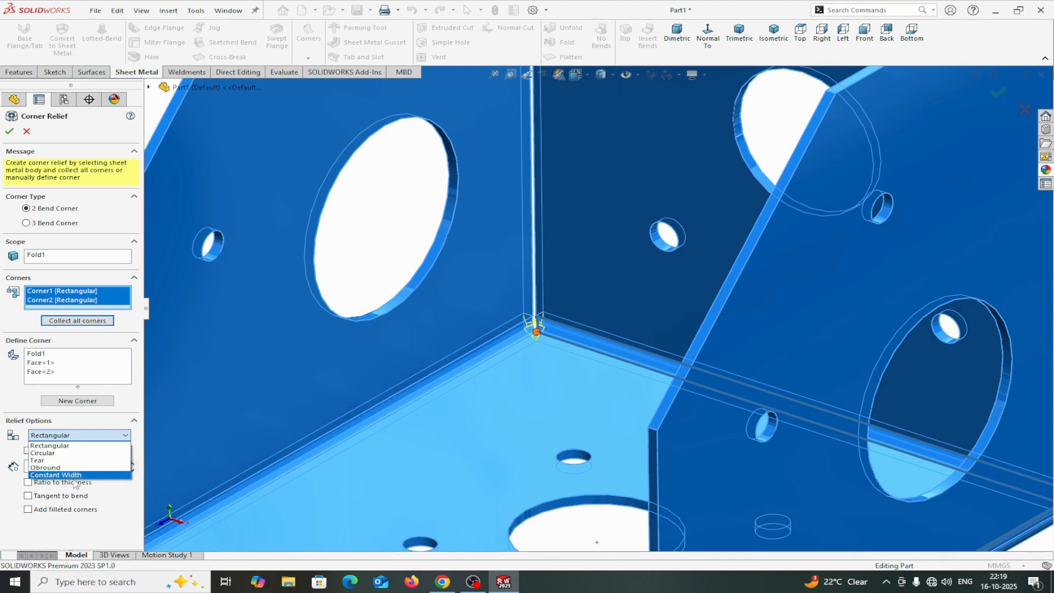
click(53, 453)
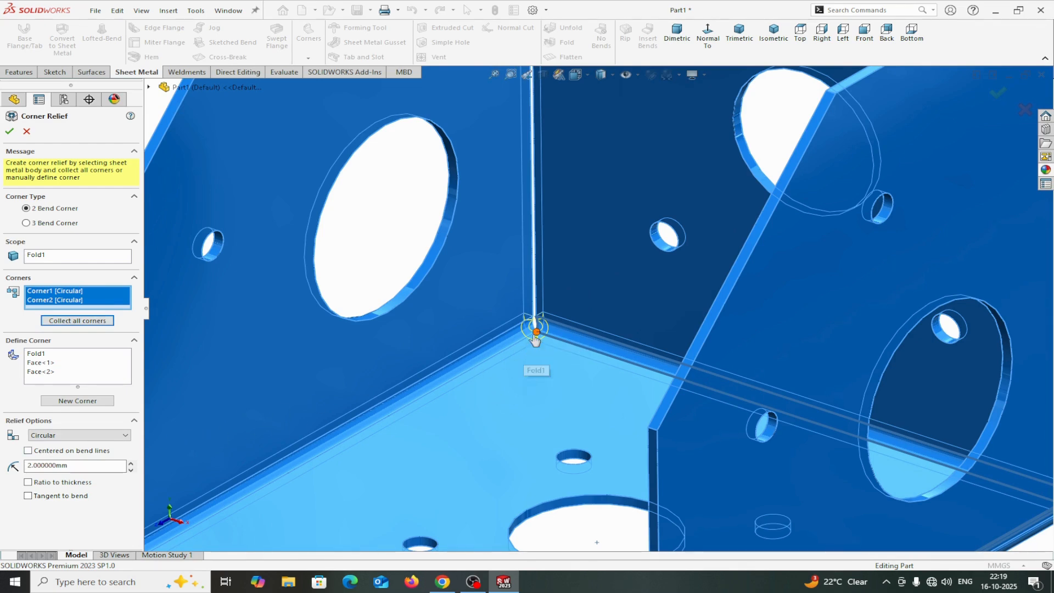
click(28, 451)
click(9, 131)
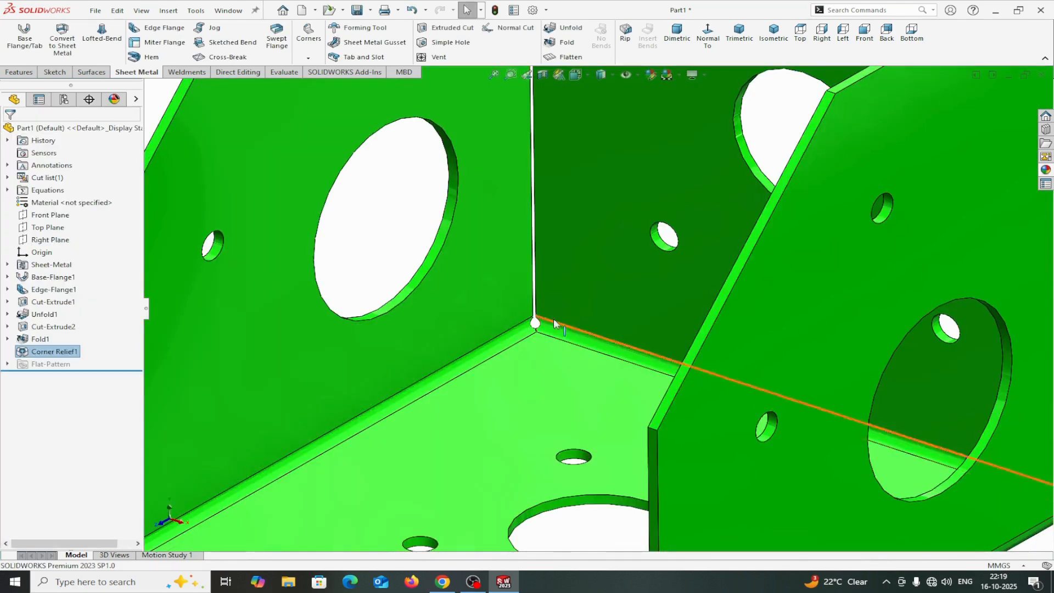
Flatten the sheet metal part to show its flat pattern.
scroll(552, 352, down, 4)
scroll(549, 346, up, 5)
middle_drag(654, 369, 800, 373)
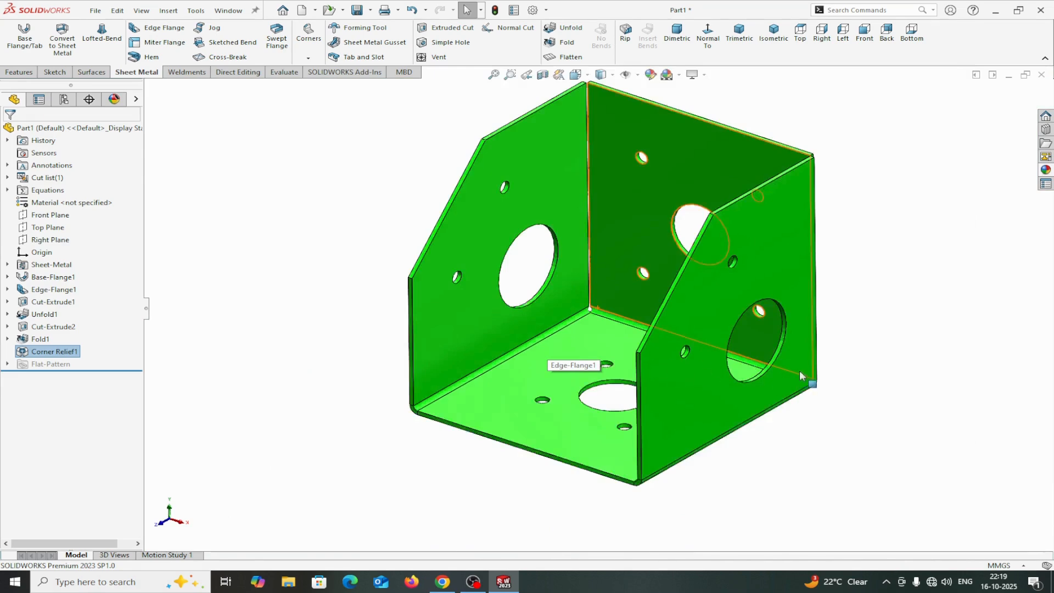
mouse_move(859, 395)
middle_down()
mouse_move(823, 398)
mouse_move(891, 377)
mouse_move(850, 401)
middle_up()
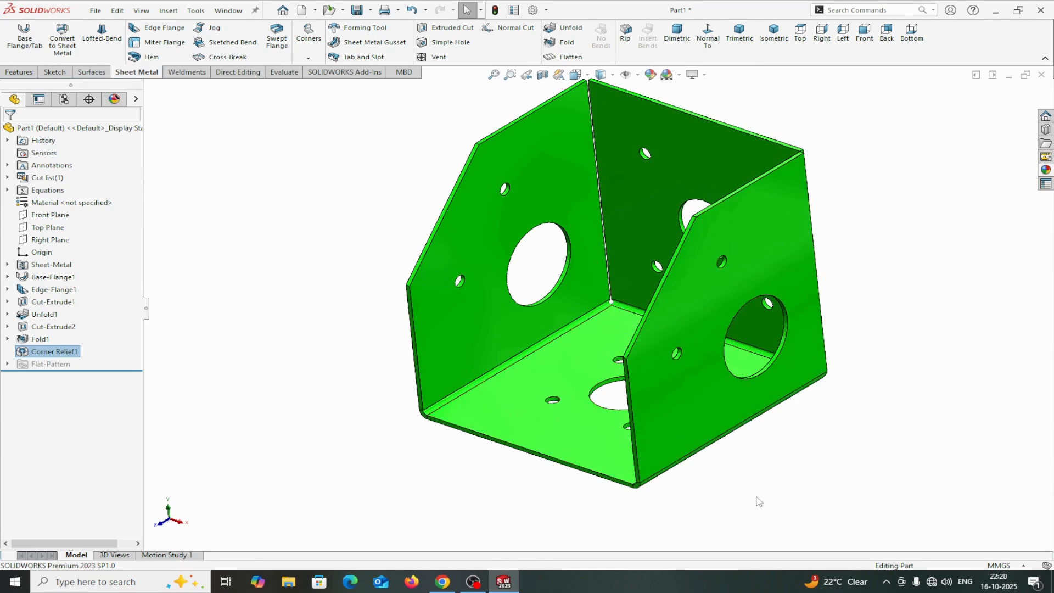
middle_drag(747, 474, 763, 466)
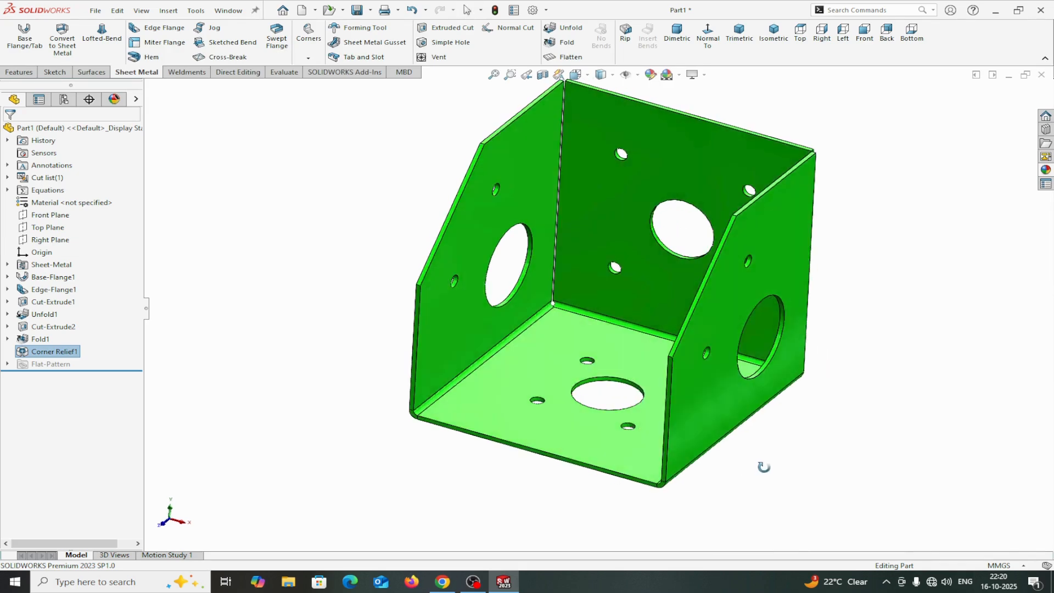
scroll(581, 317, down, 3)
scroll(581, 317, up, 4)
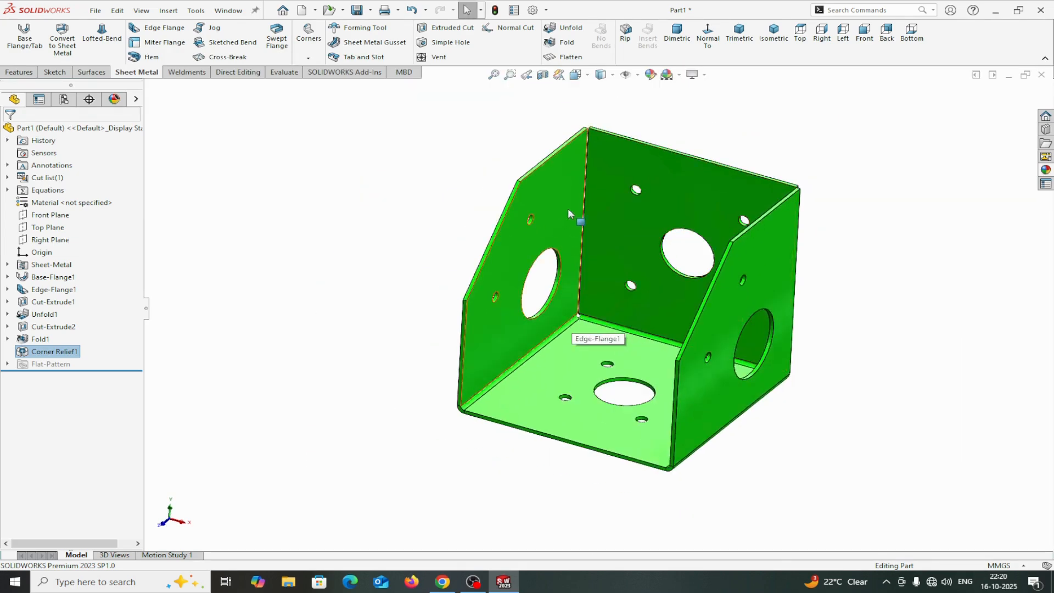
click(561, 55)
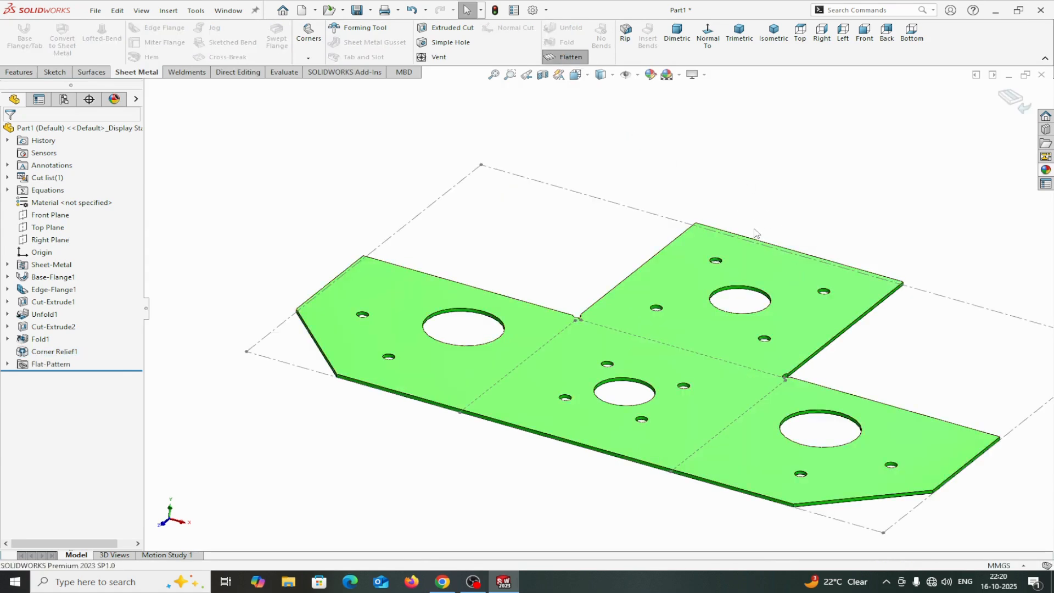
scroll(745, 359, up, 3)
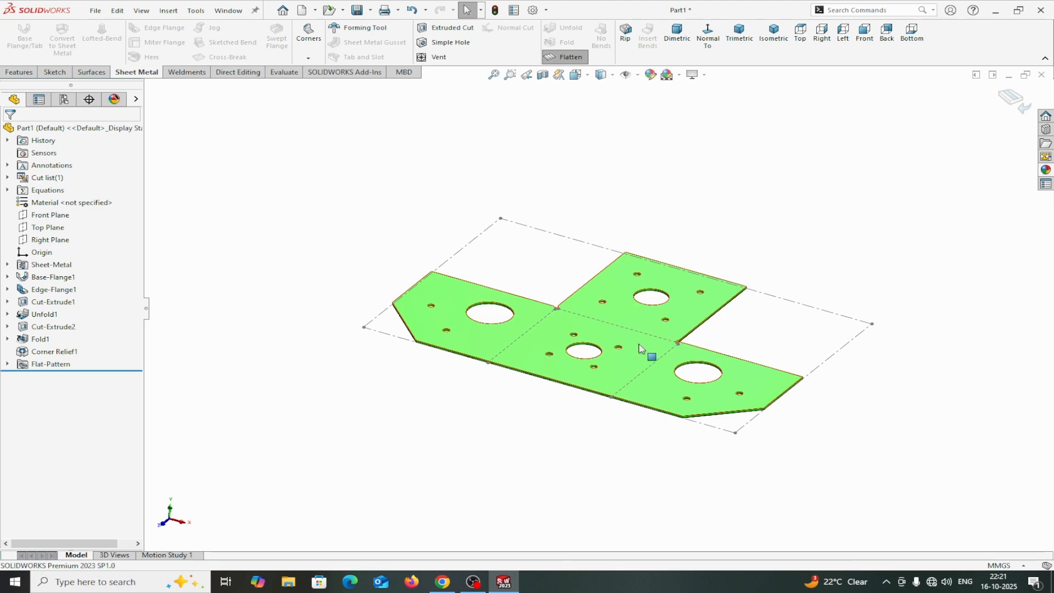
Export the flat pattern as a Dxf file using the Sheet metal export option.
right_click(524, 352)
click(575, 556)
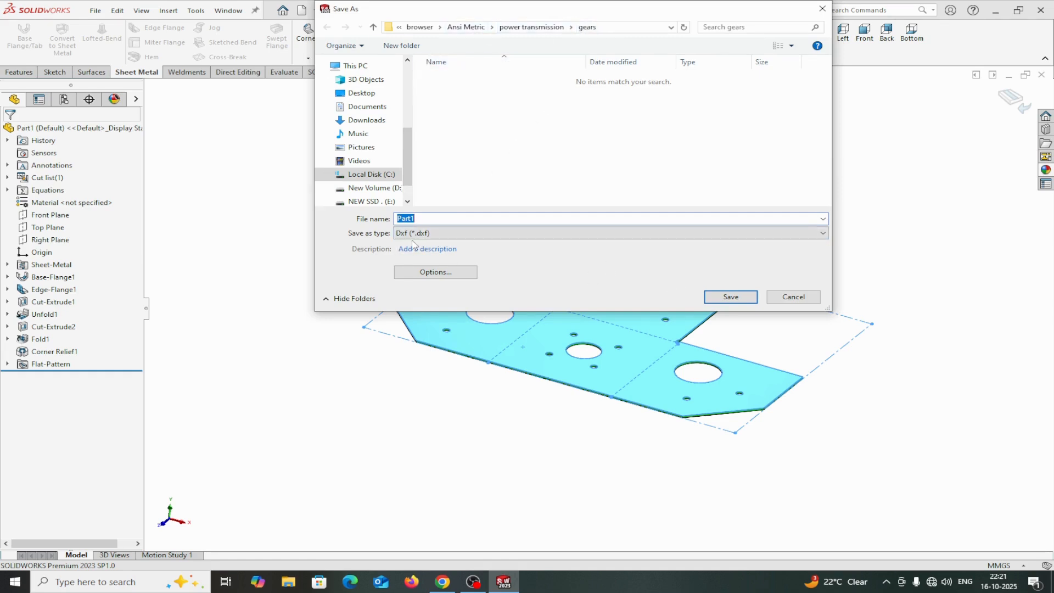
click(489, 234)
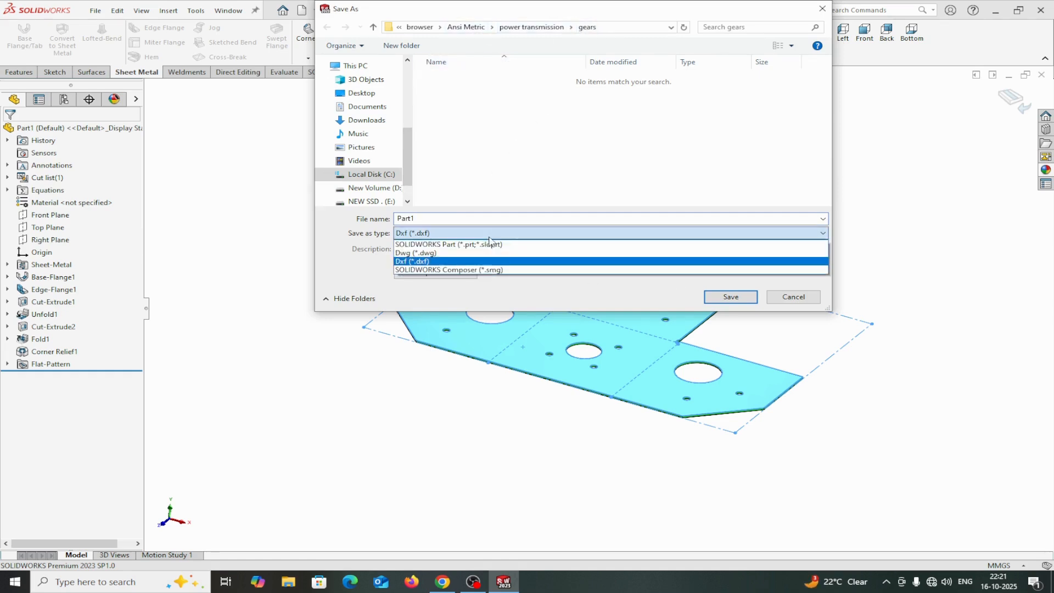
click(423, 262)
click(721, 297)
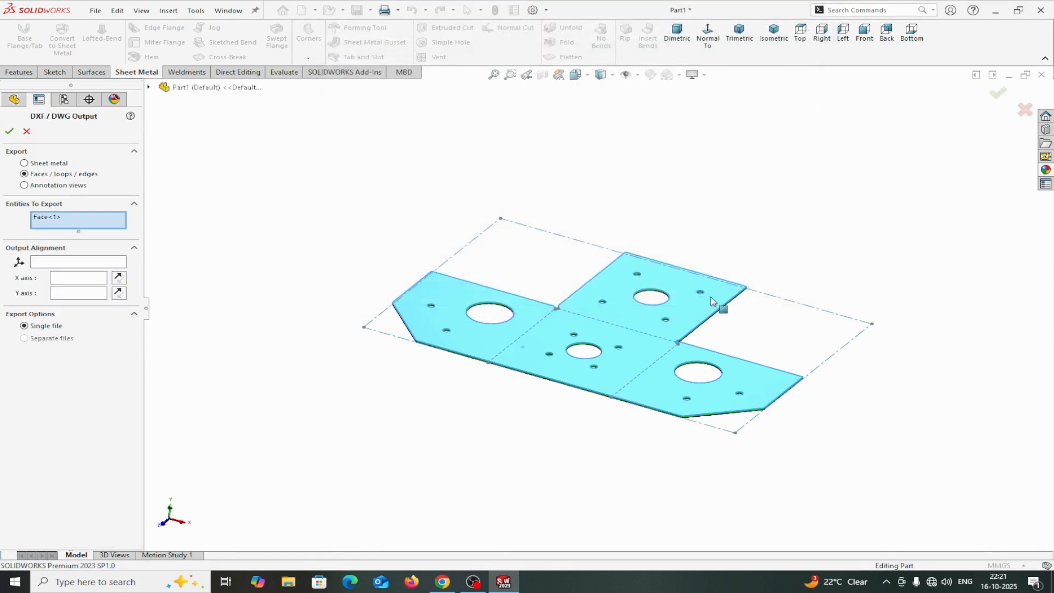
click(25, 163)
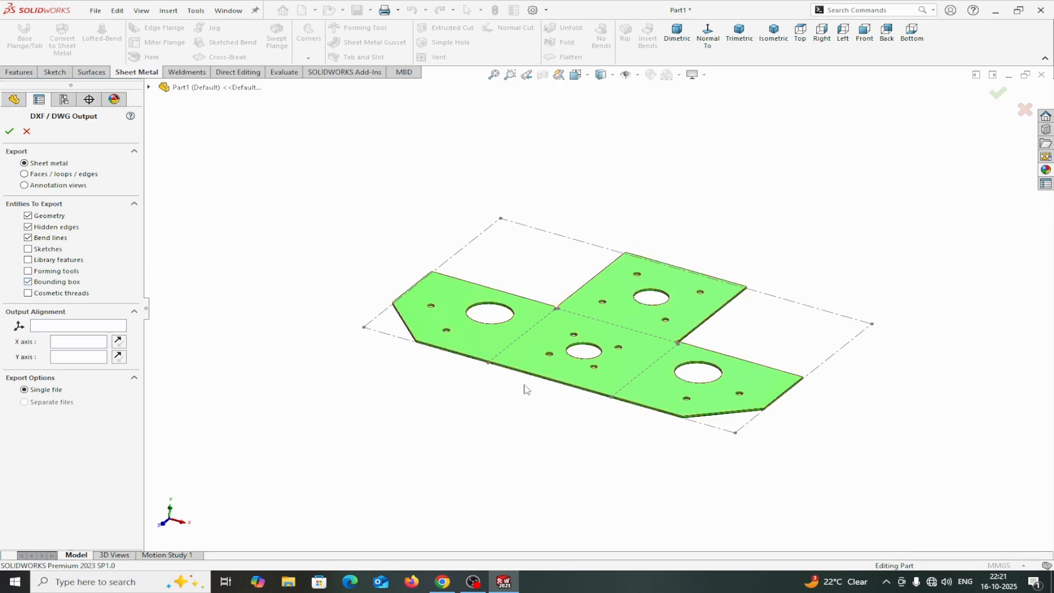
click(12, 134)
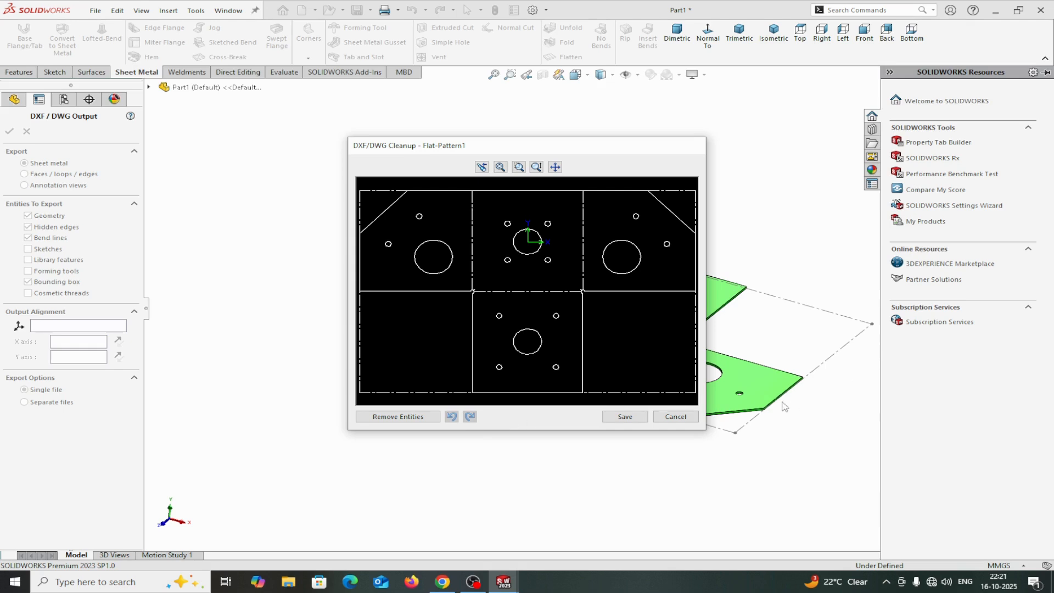
click(624, 416)
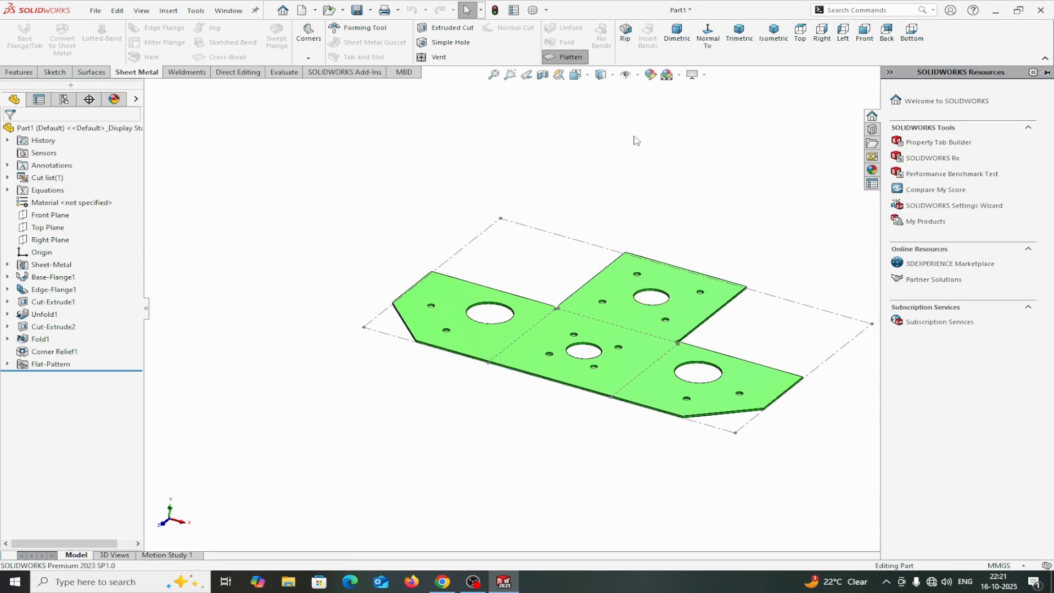
scroll(636, 140, up, 2)
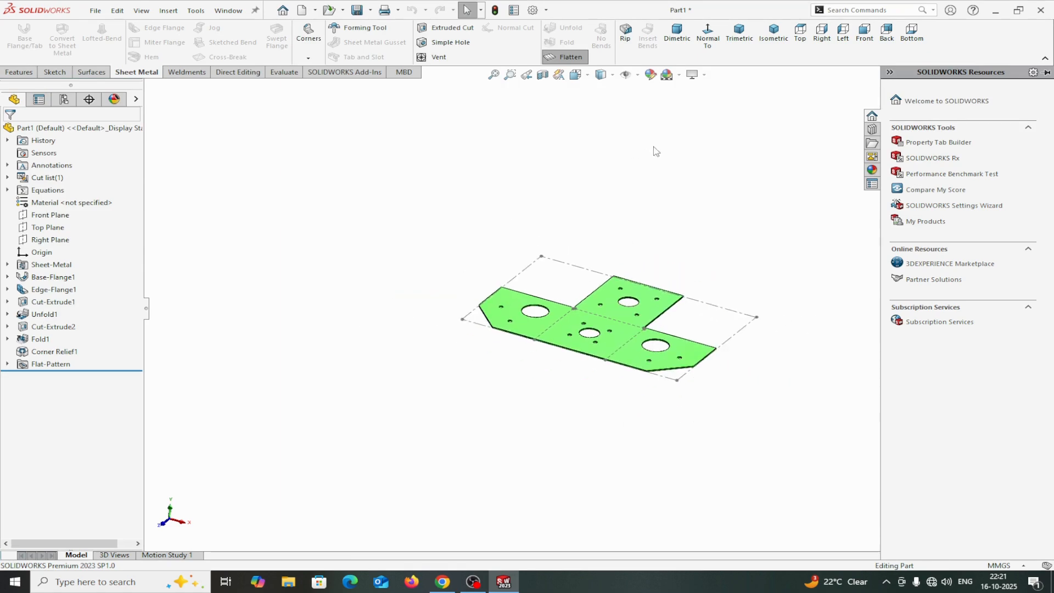